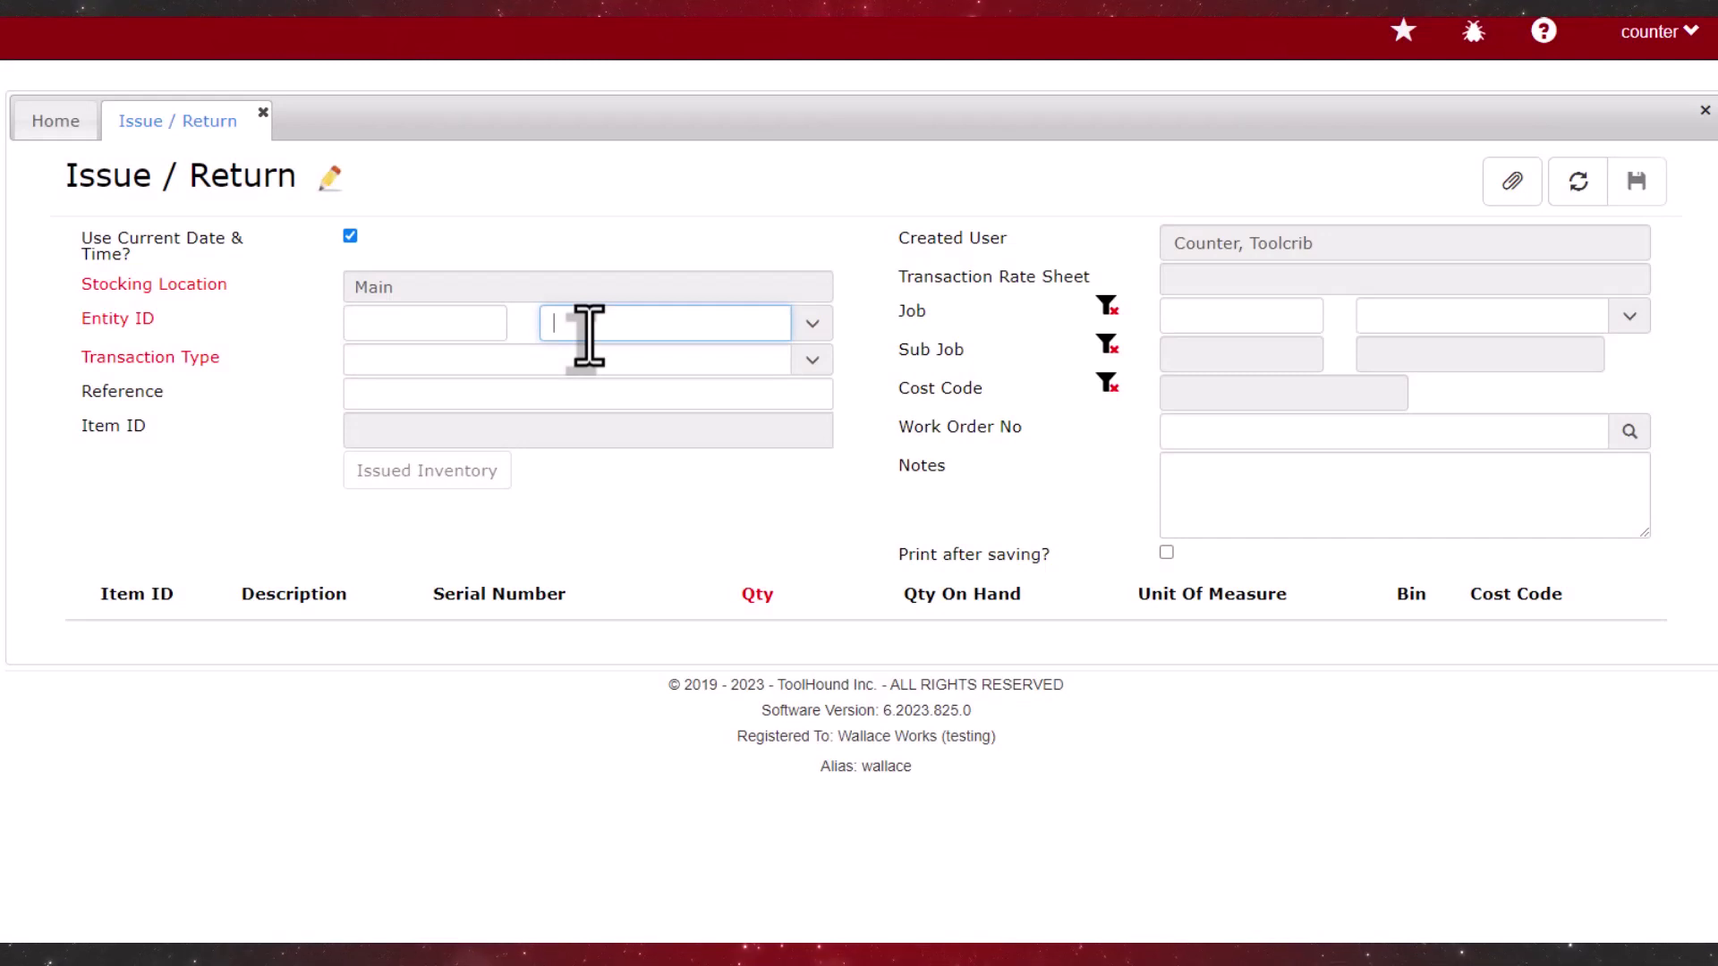
Choose Lachine Pier as the entity and set the transaction type to Issue.
text(pier)
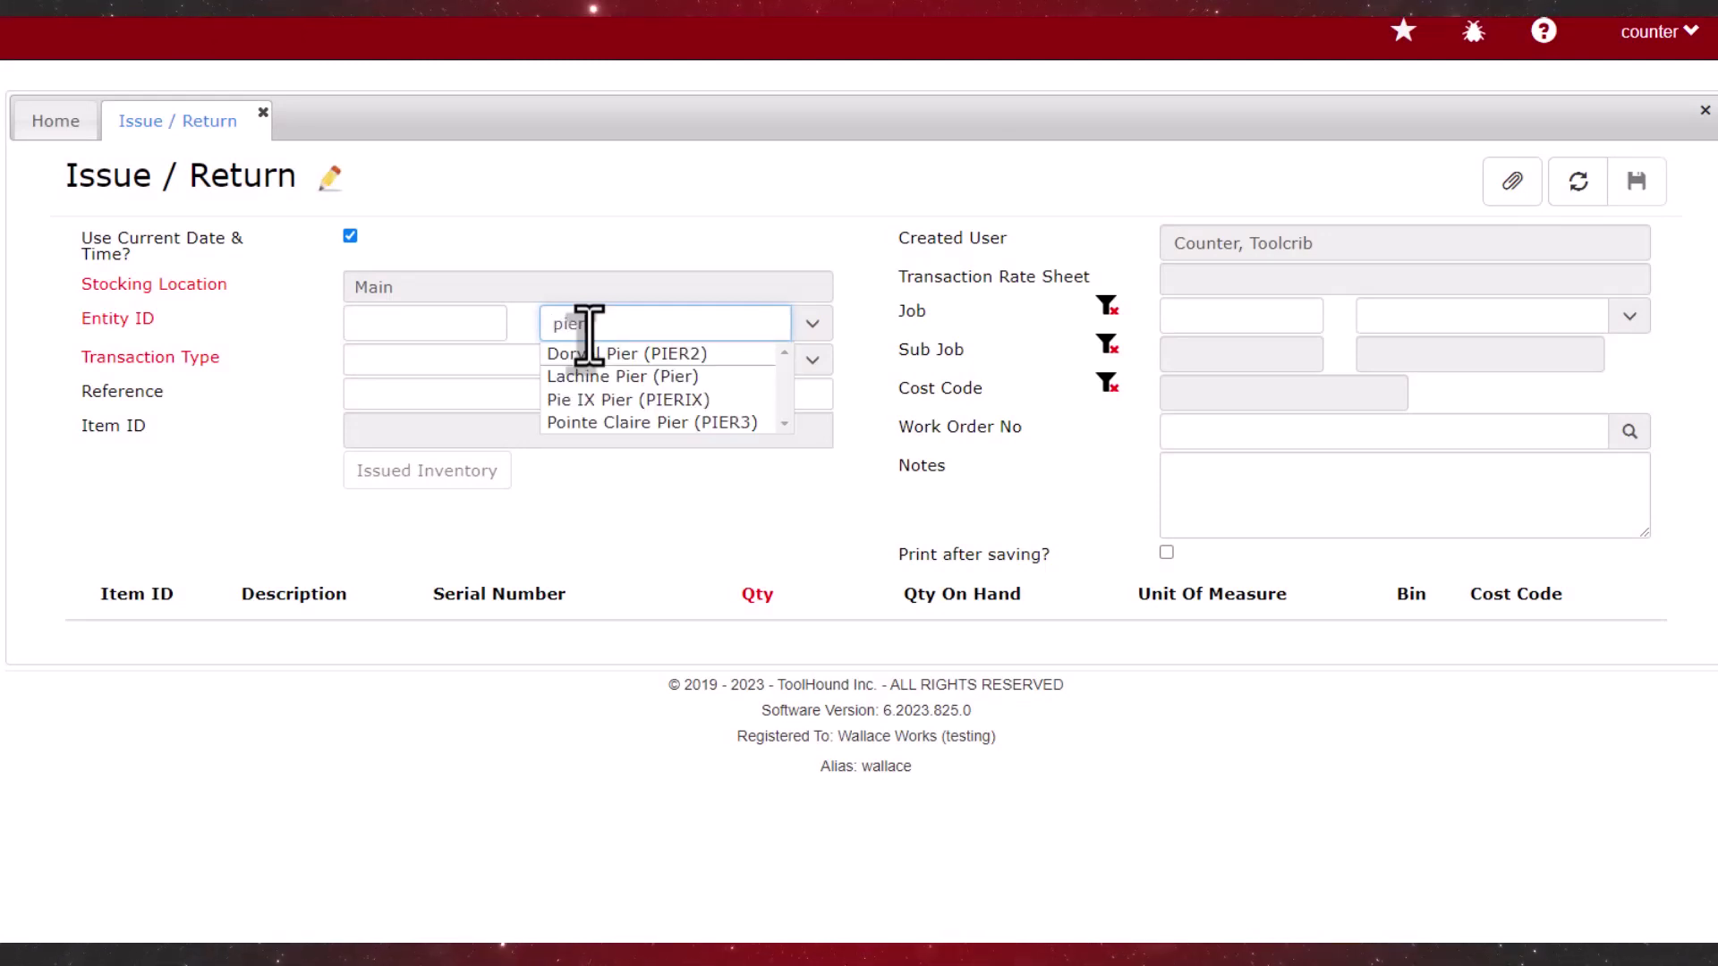
click(590, 376)
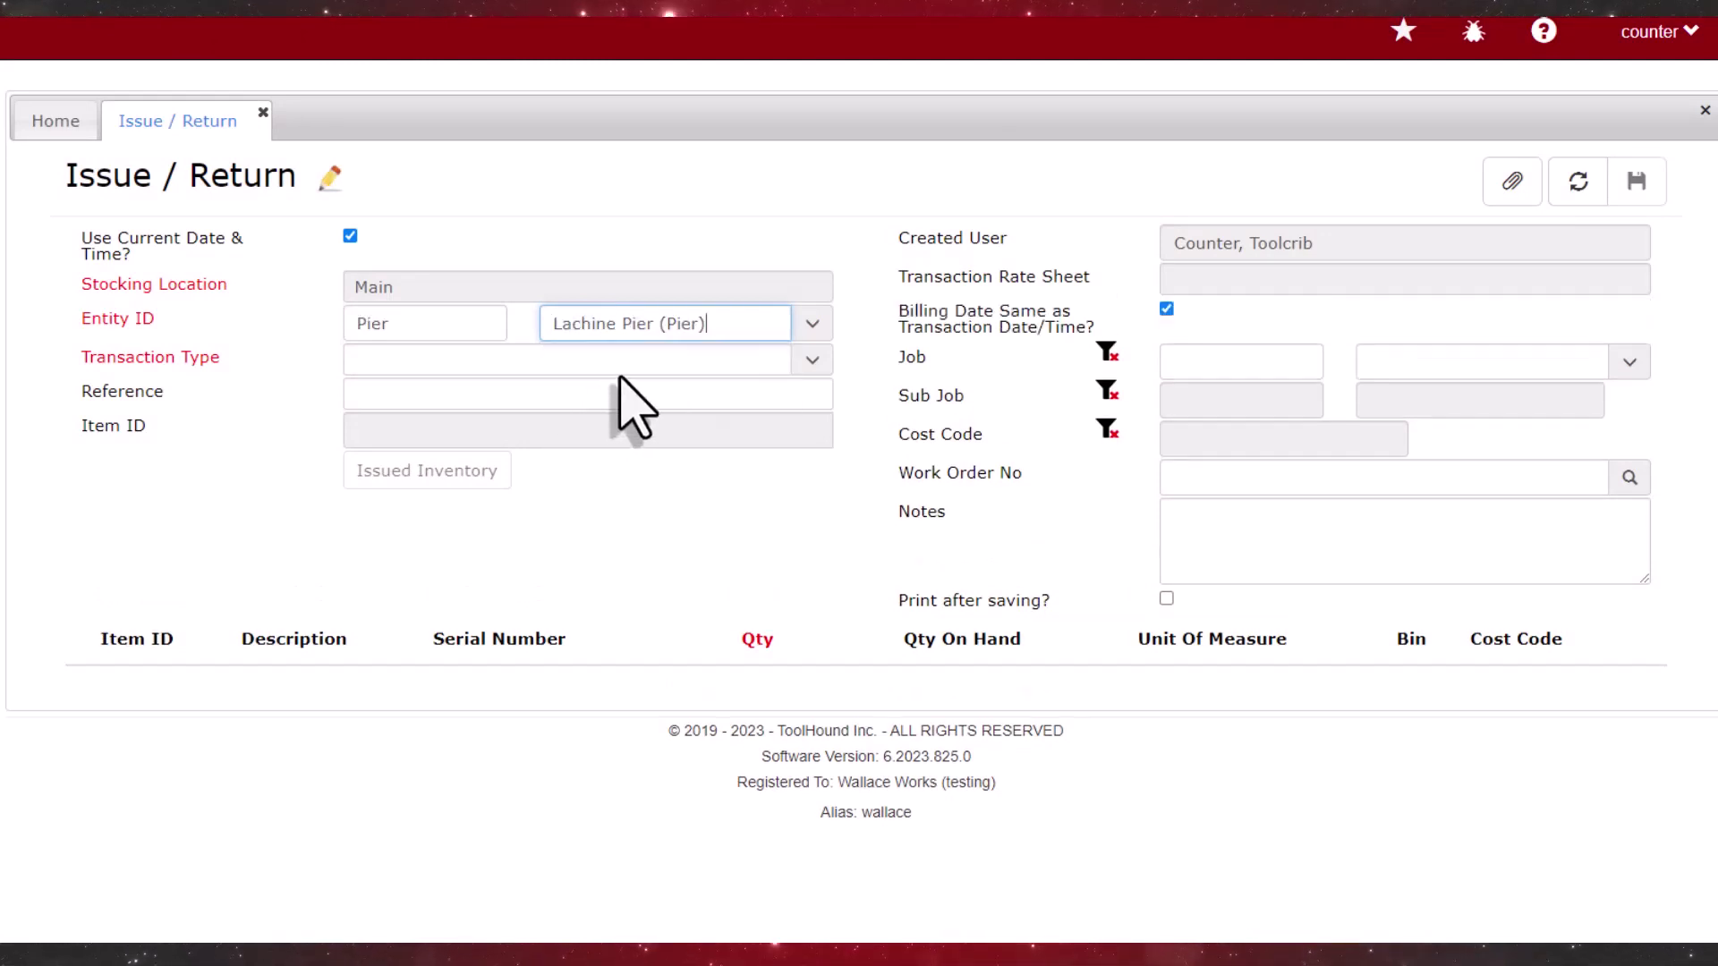
click(812, 360)
click(488, 385)
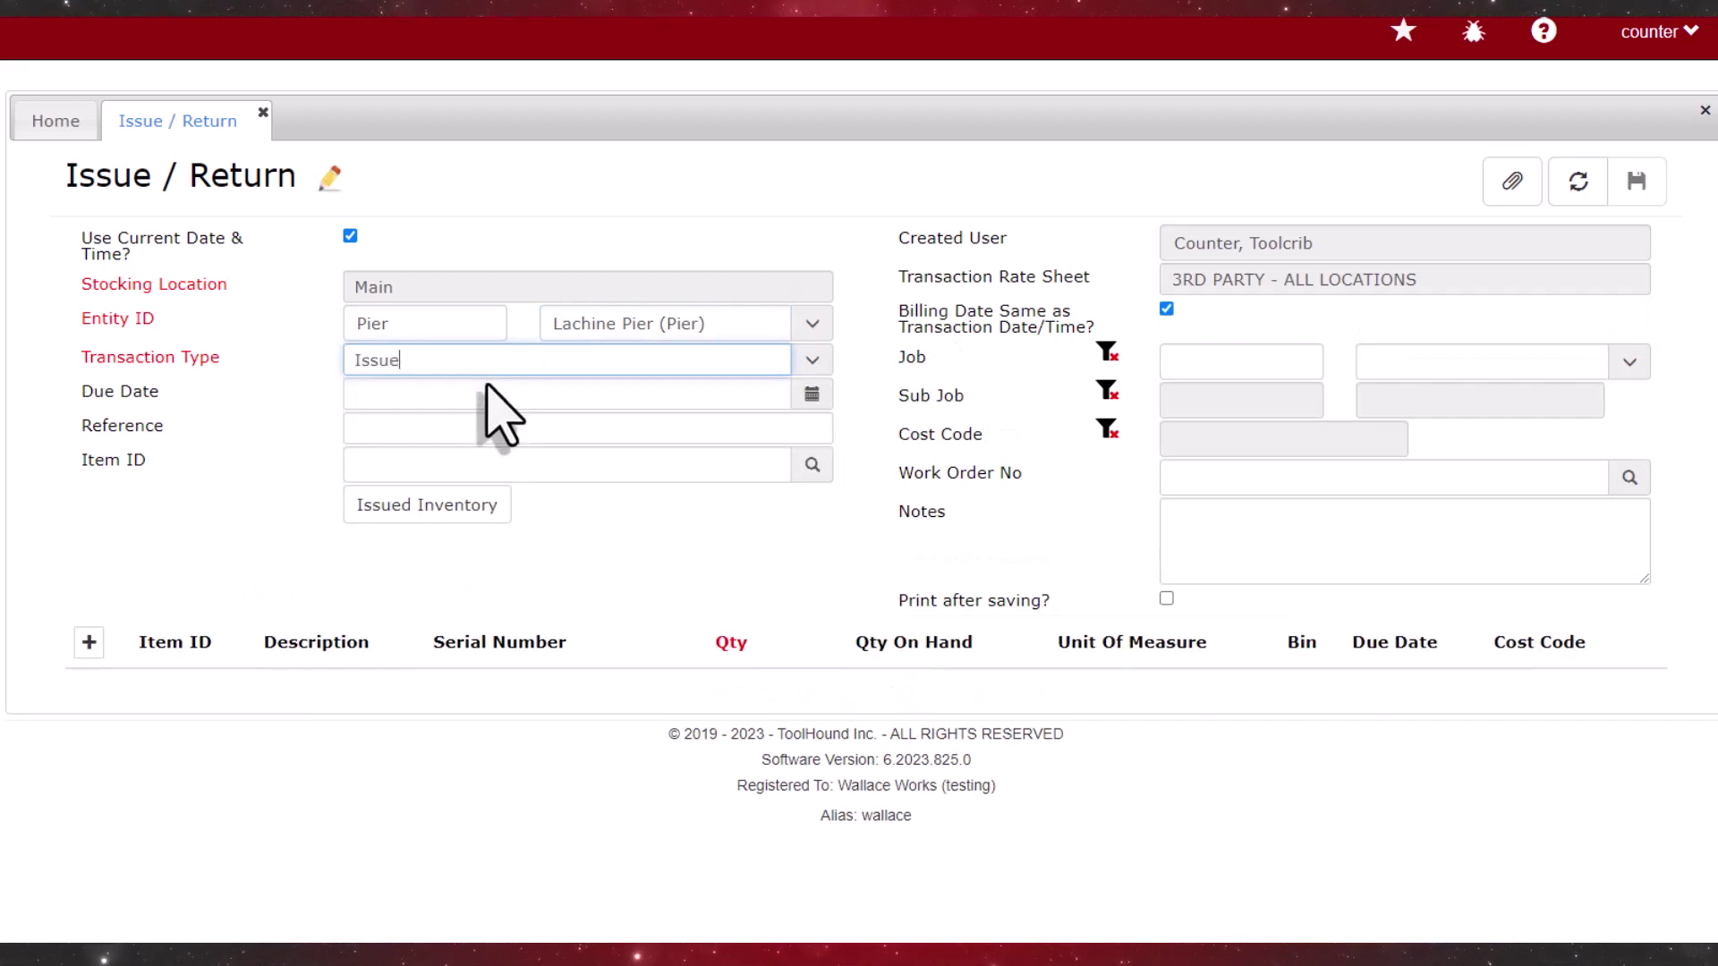
Add items 11275, 21507, 403 and 805, raising item 805's quantity to 2.
click(454, 472)
text(112)
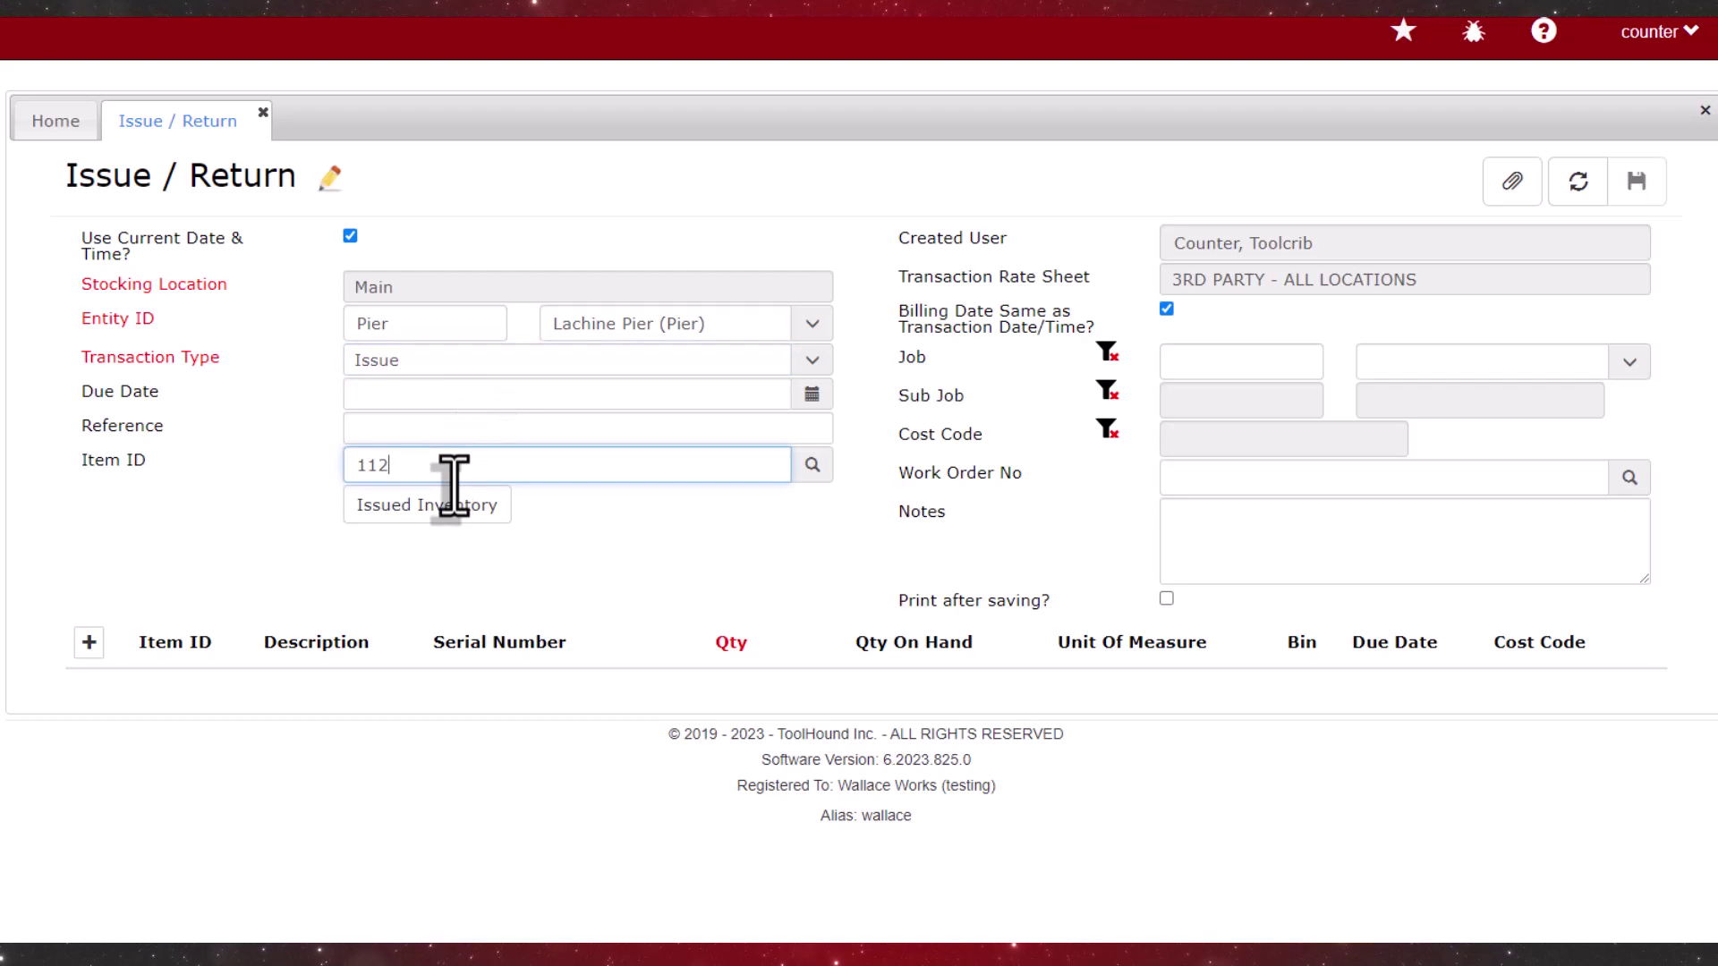
key(Tab)
key(Tab)
key(Tab)
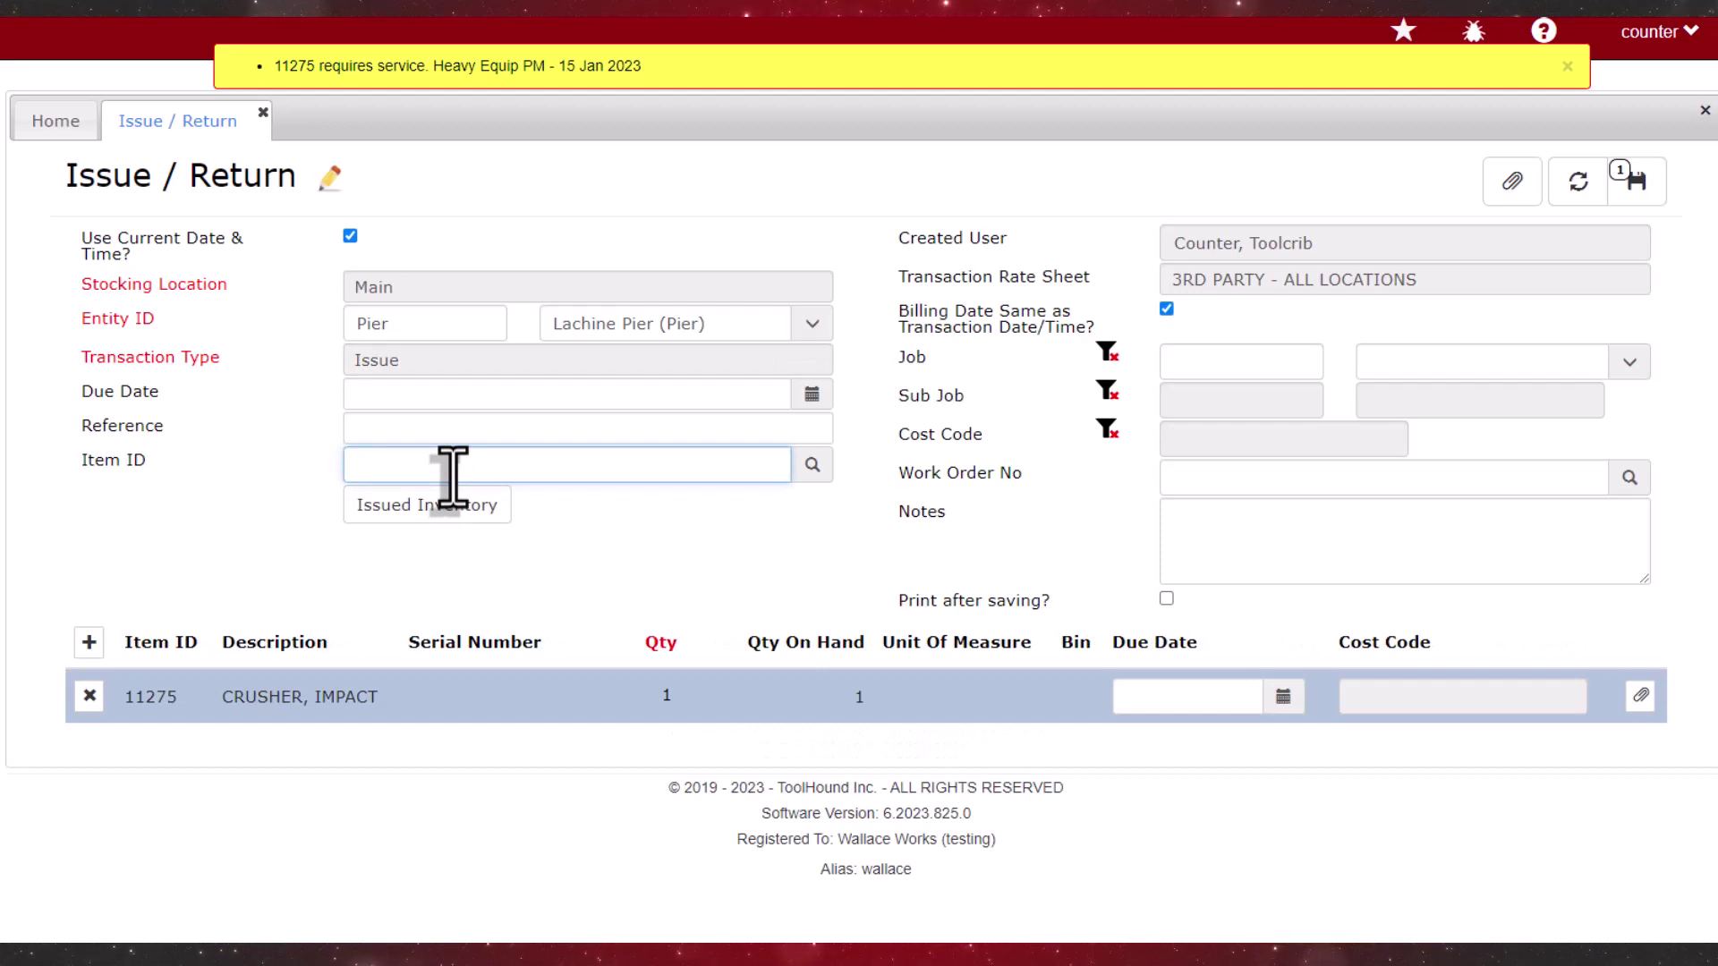
text(507)
key(Tab)
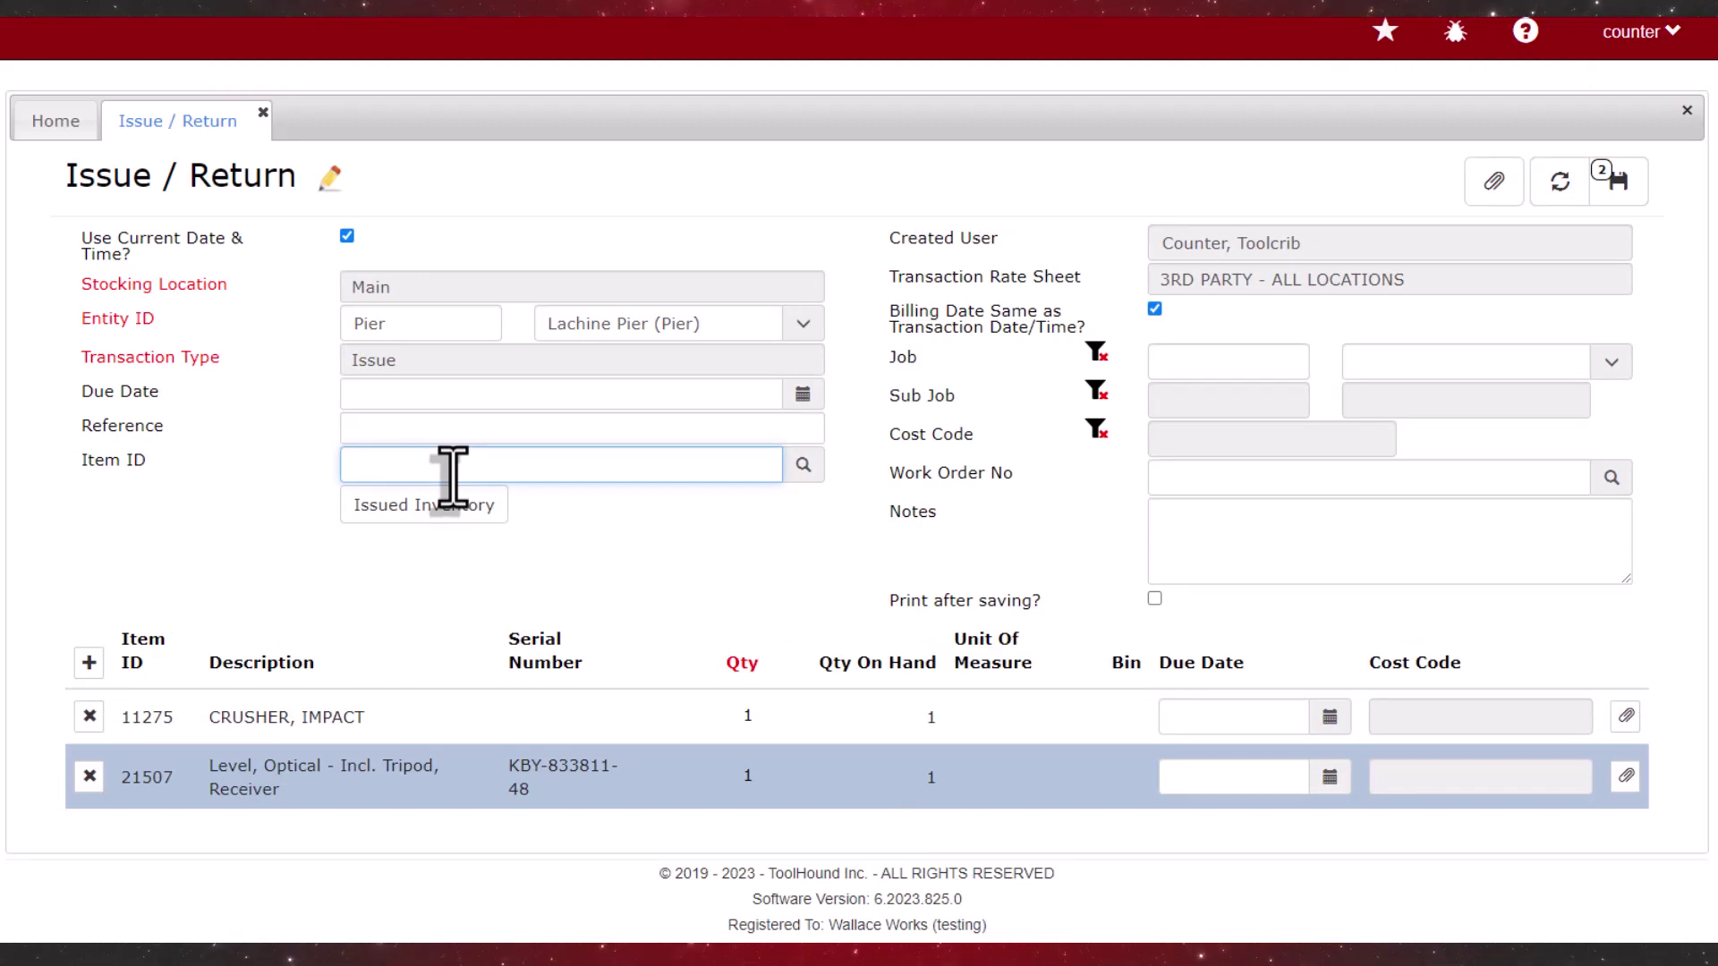
text(403)
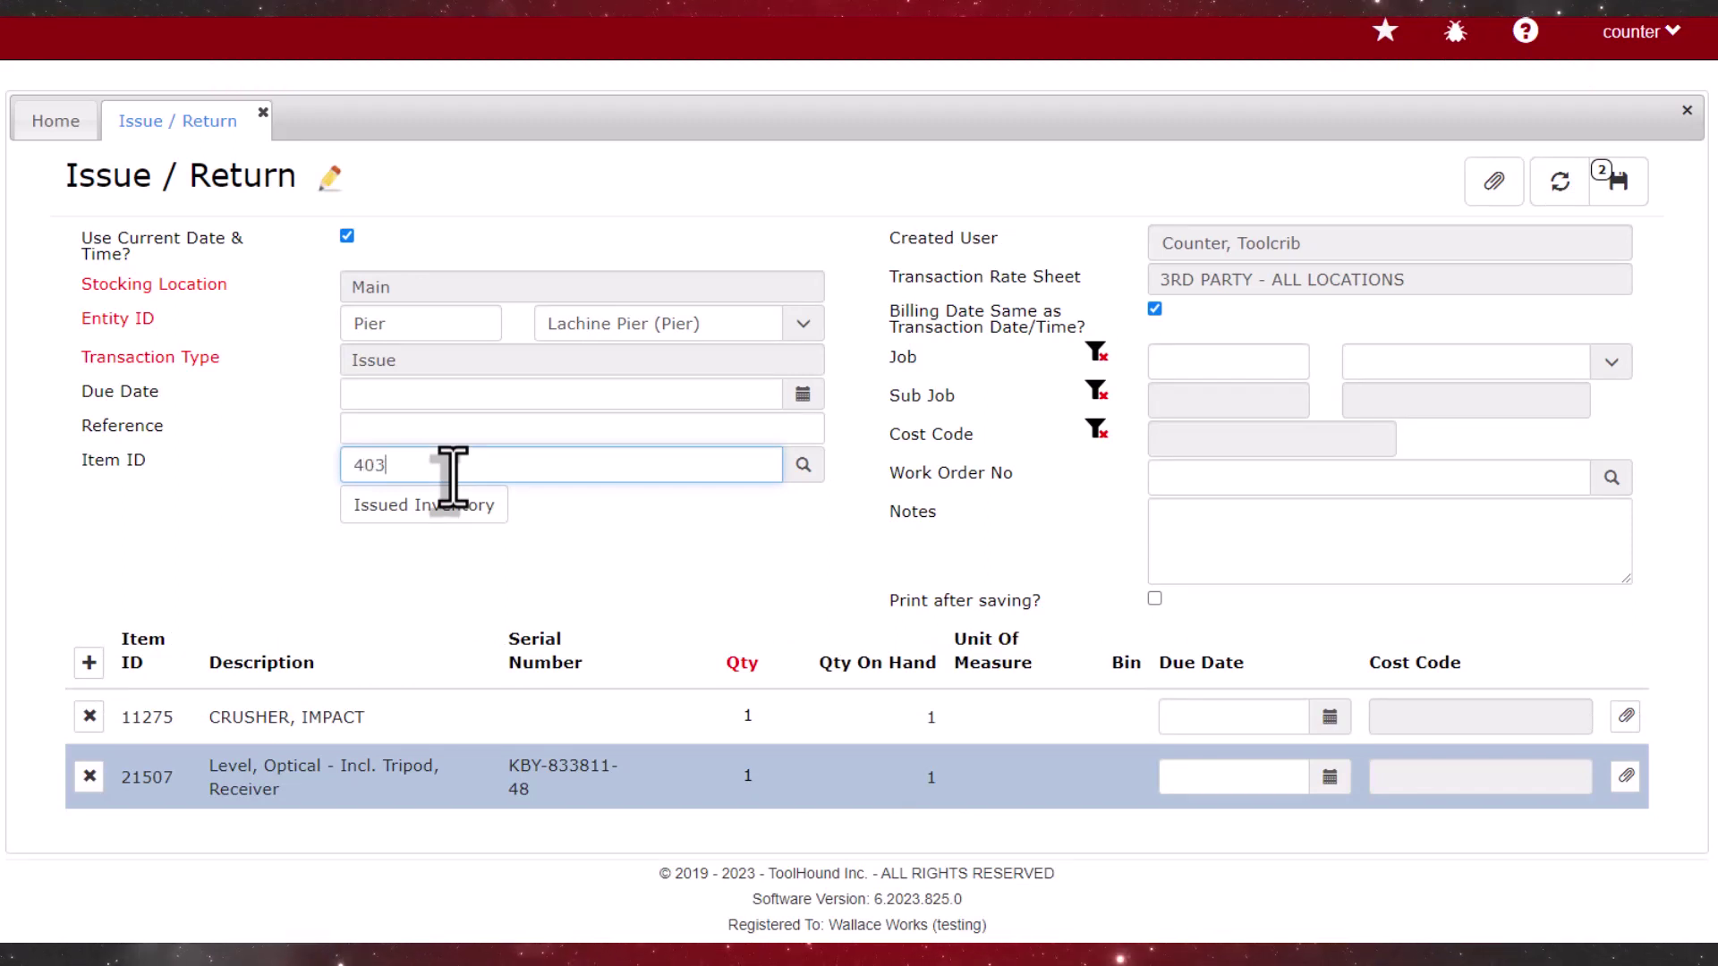
key(Tab)
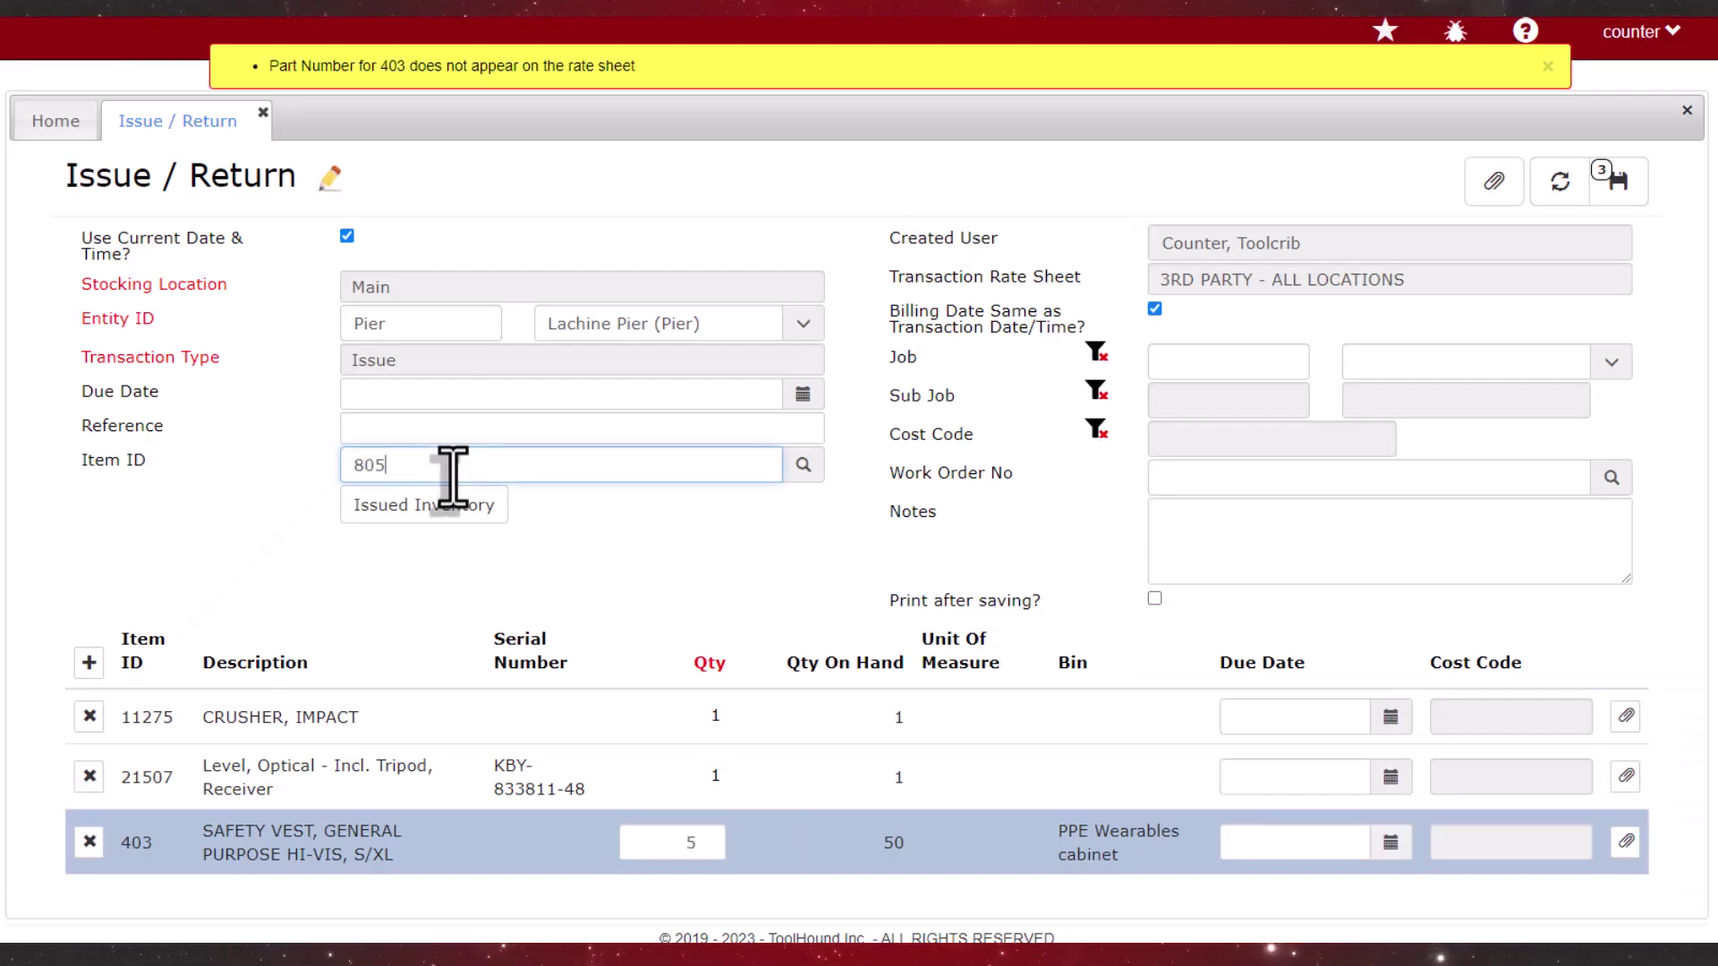
key(Return)
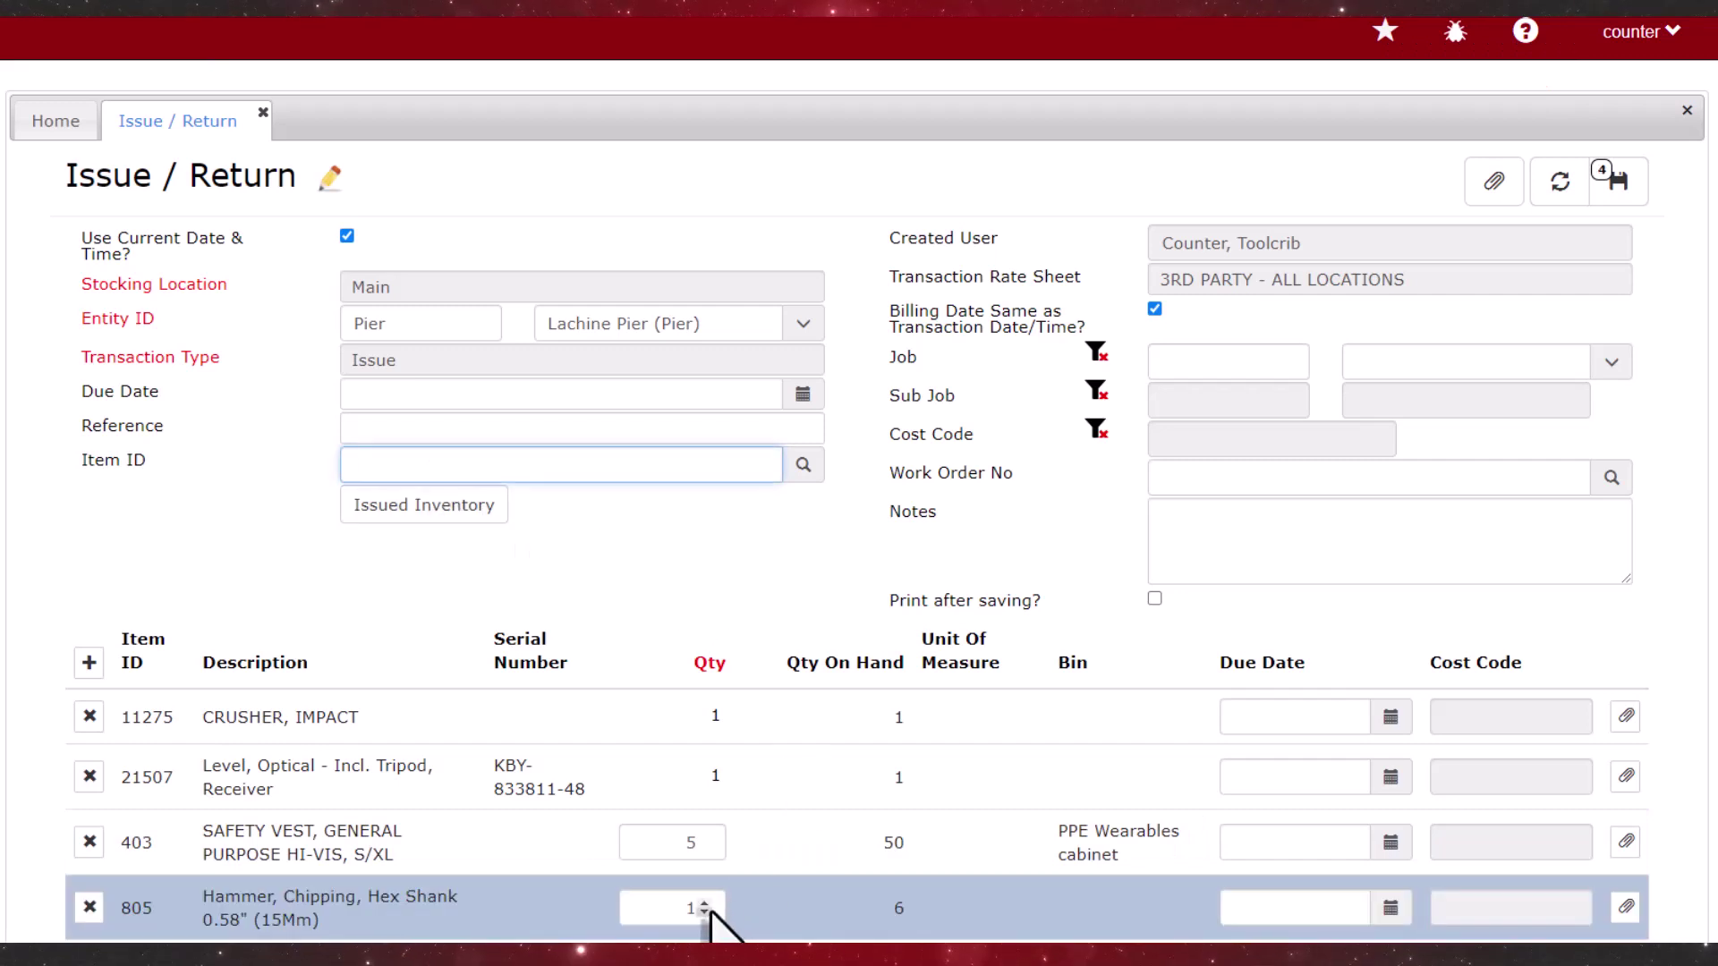
click(704, 905)
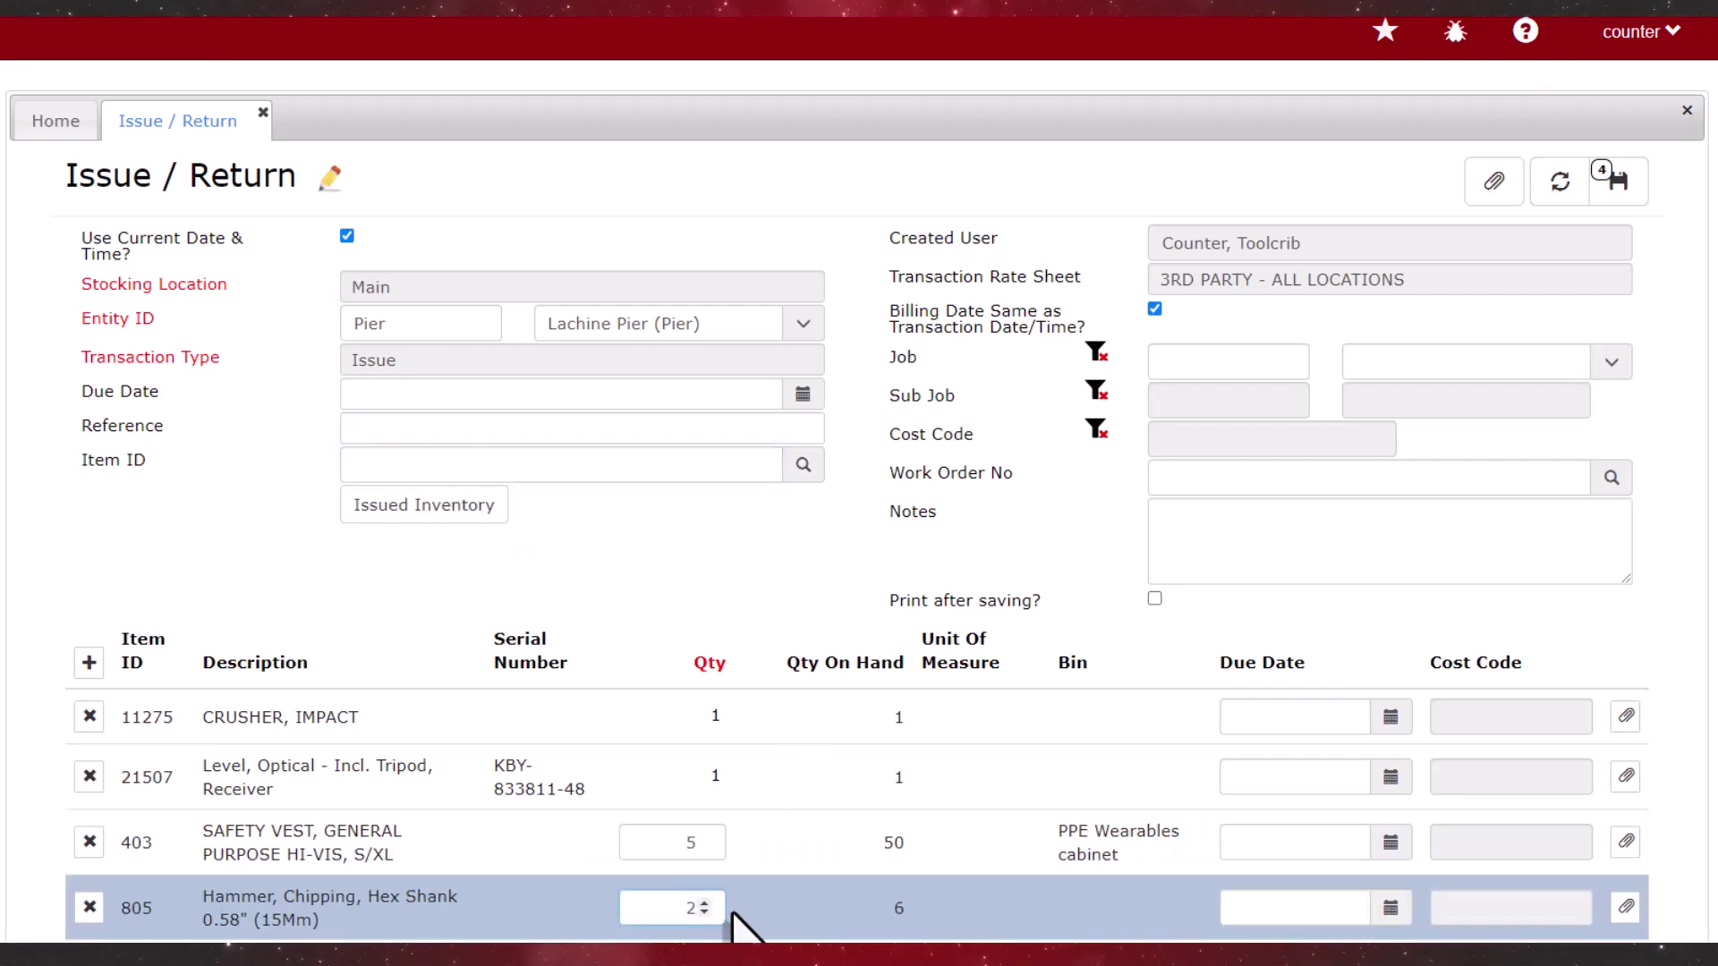
Tick 'Print after saving?' and save the Lachine Pier issue transaction.
click(1154, 598)
click(1616, 183)
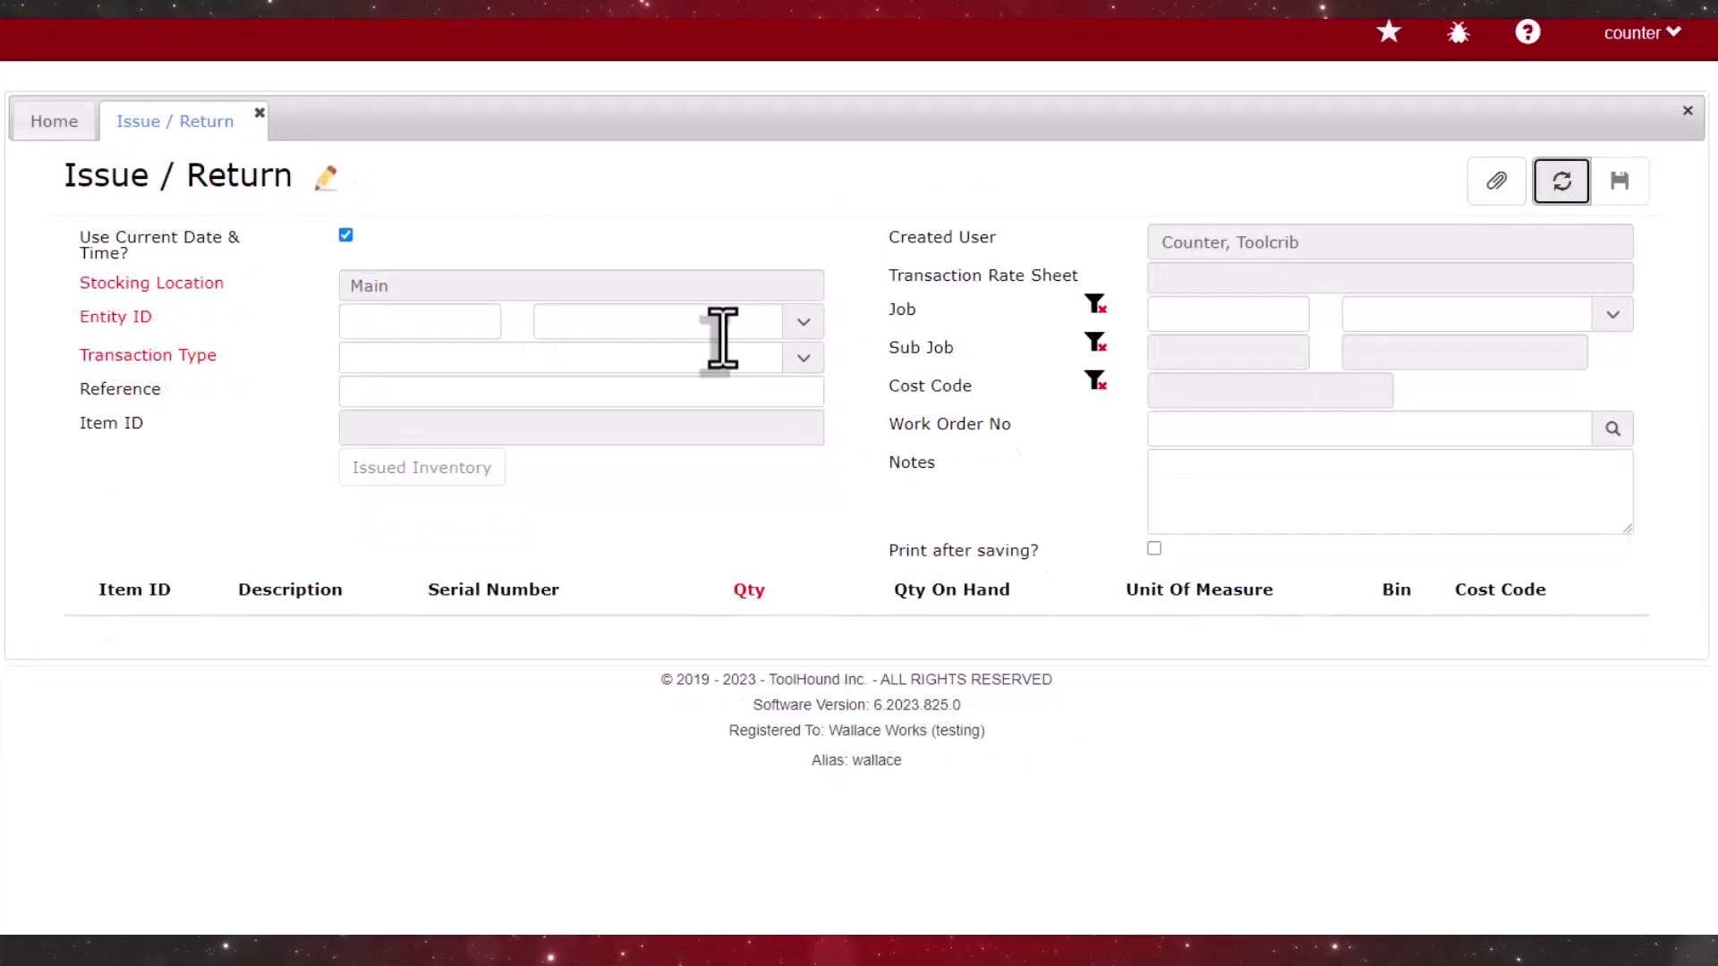
Find the employee entity by searching 'clif' and set the transaction type to Issue.
click(709, 329)
text(clif)
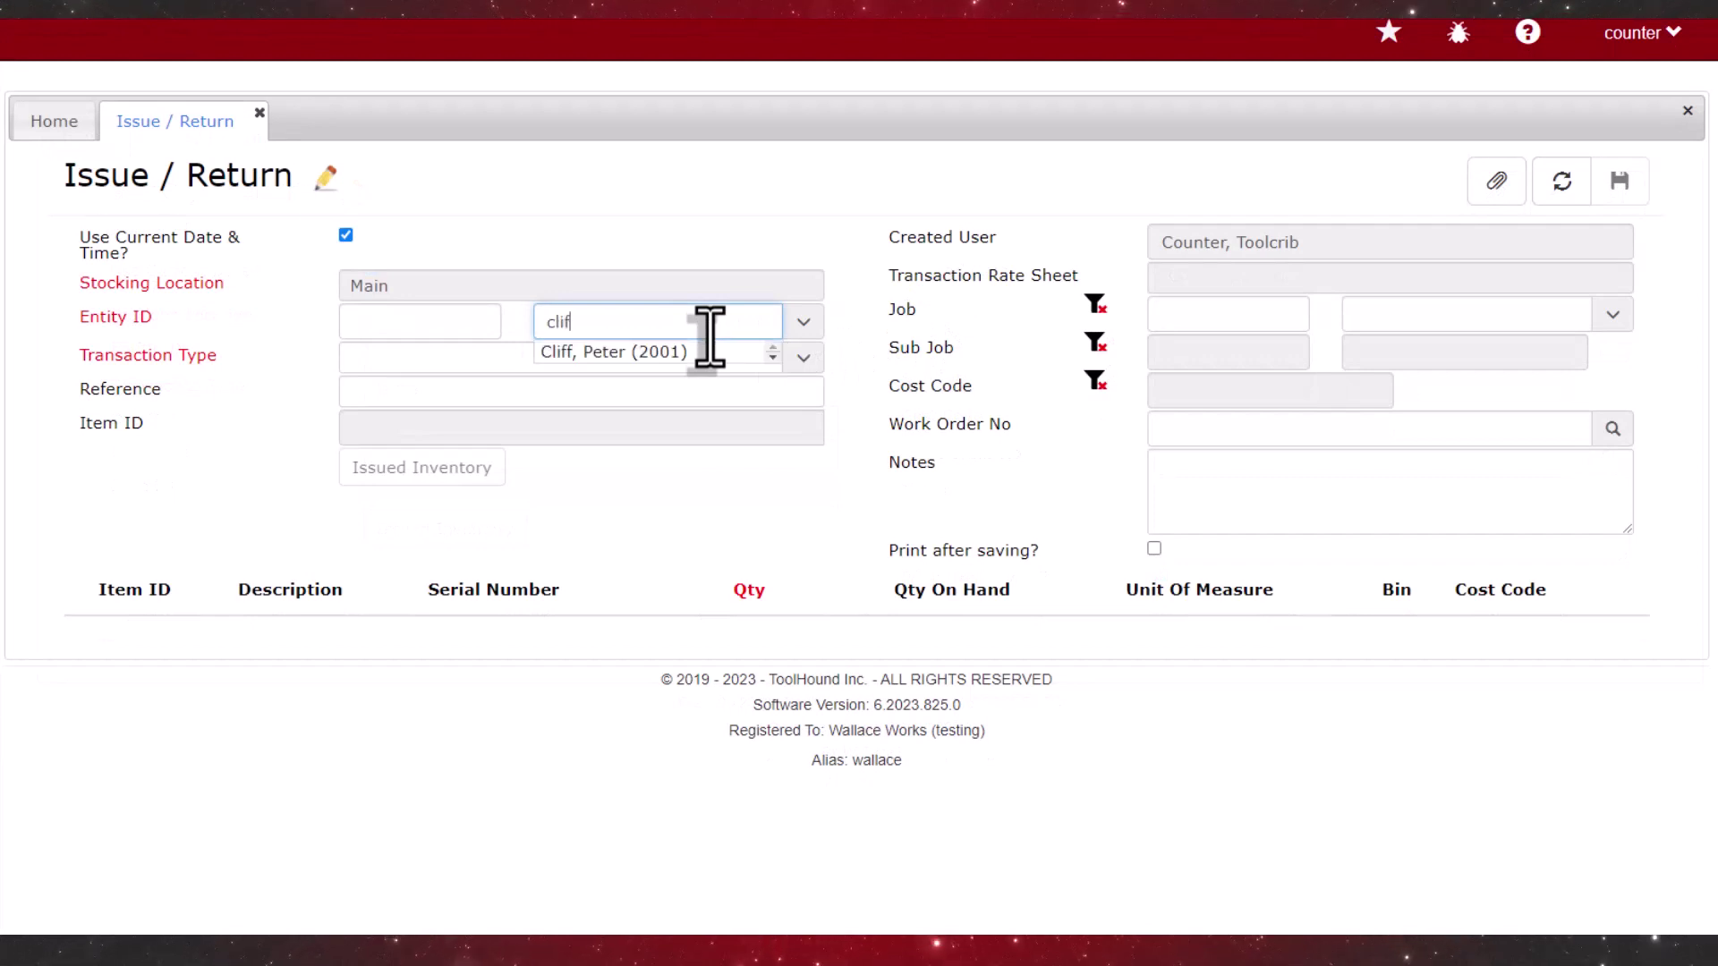
click(702, 352)
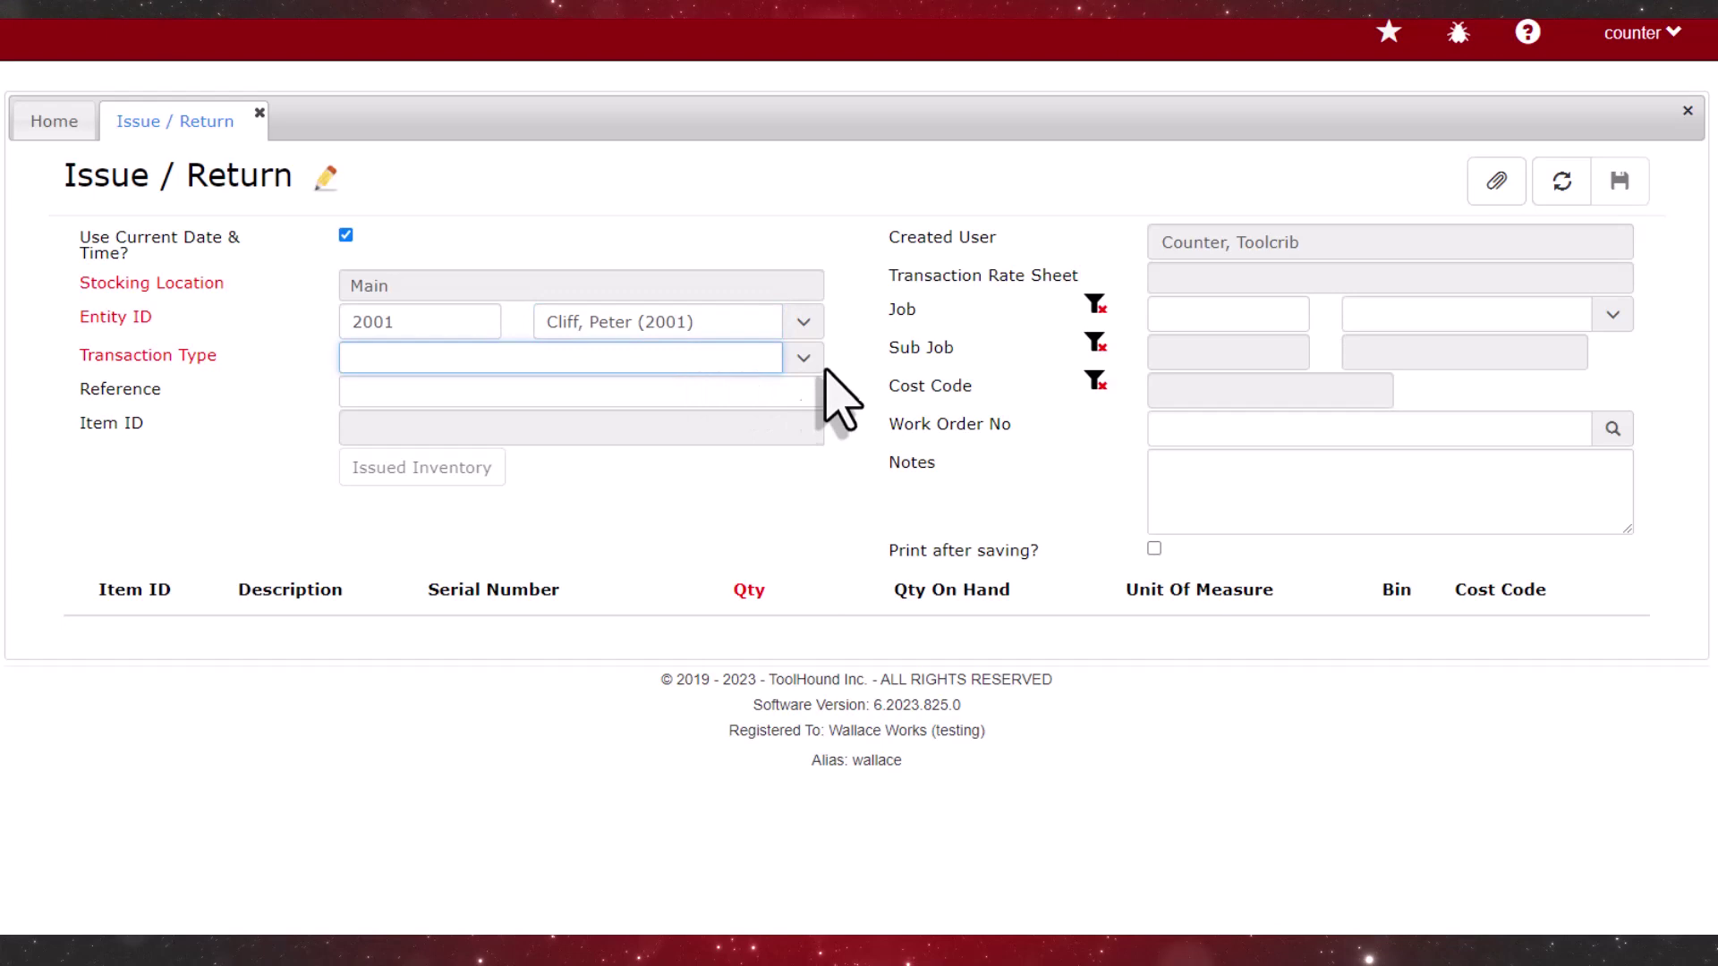
click(804, 359)
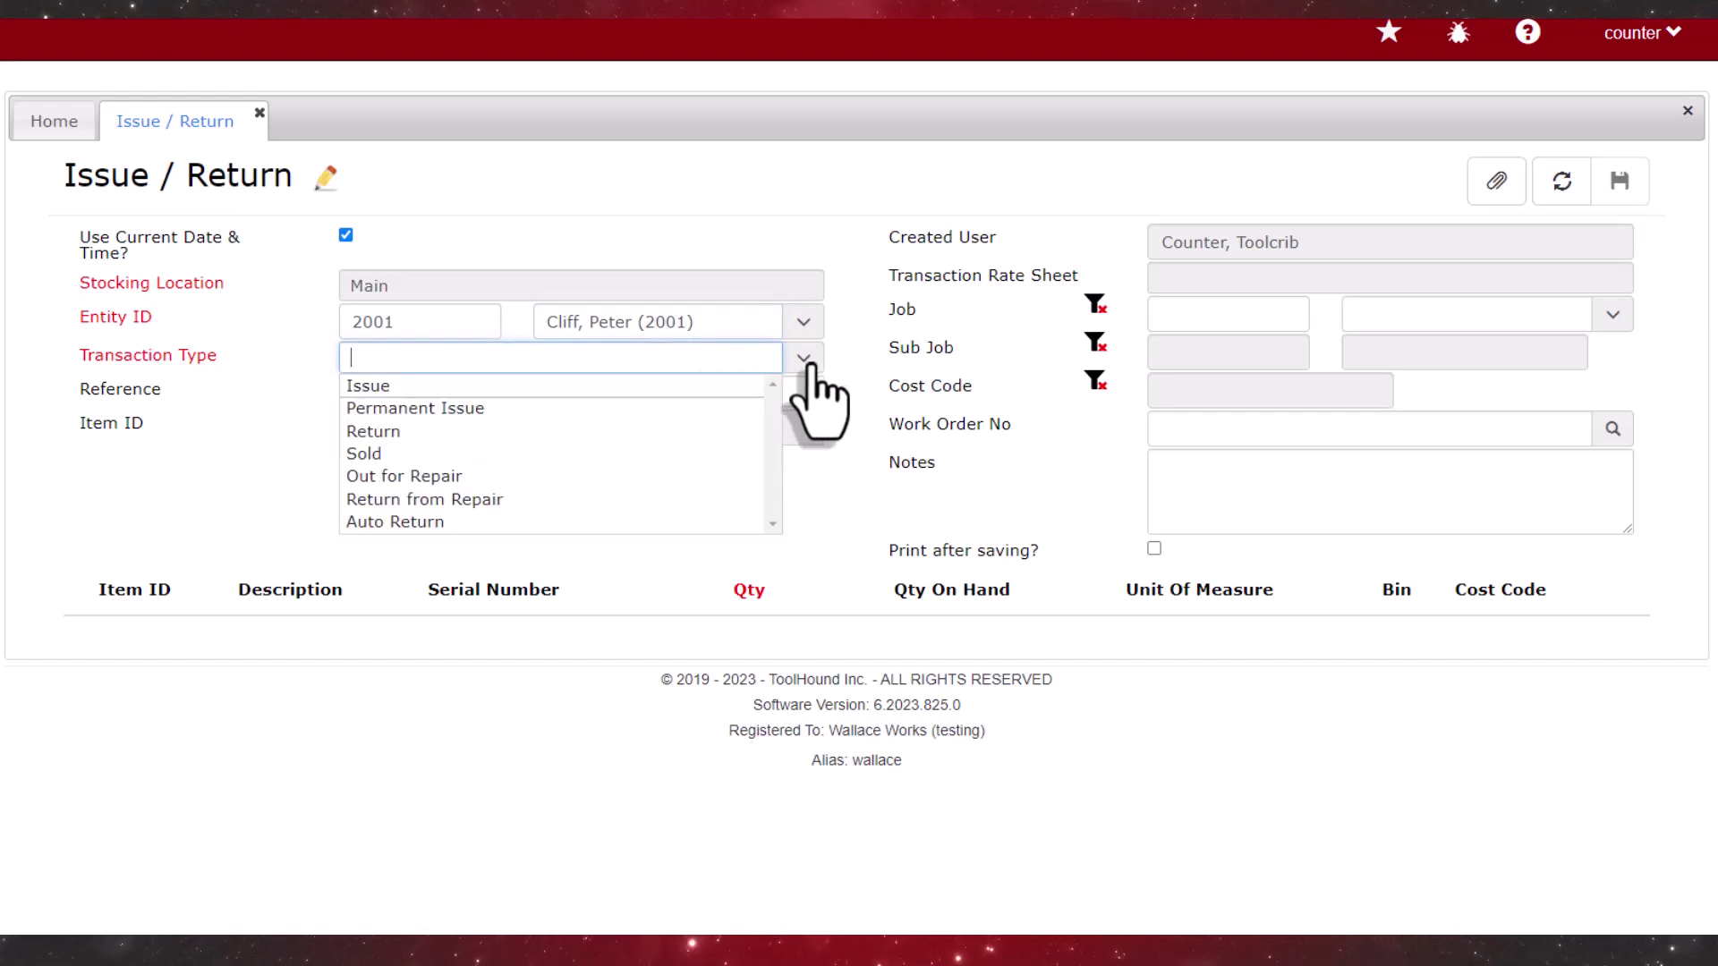
click(729, 386)
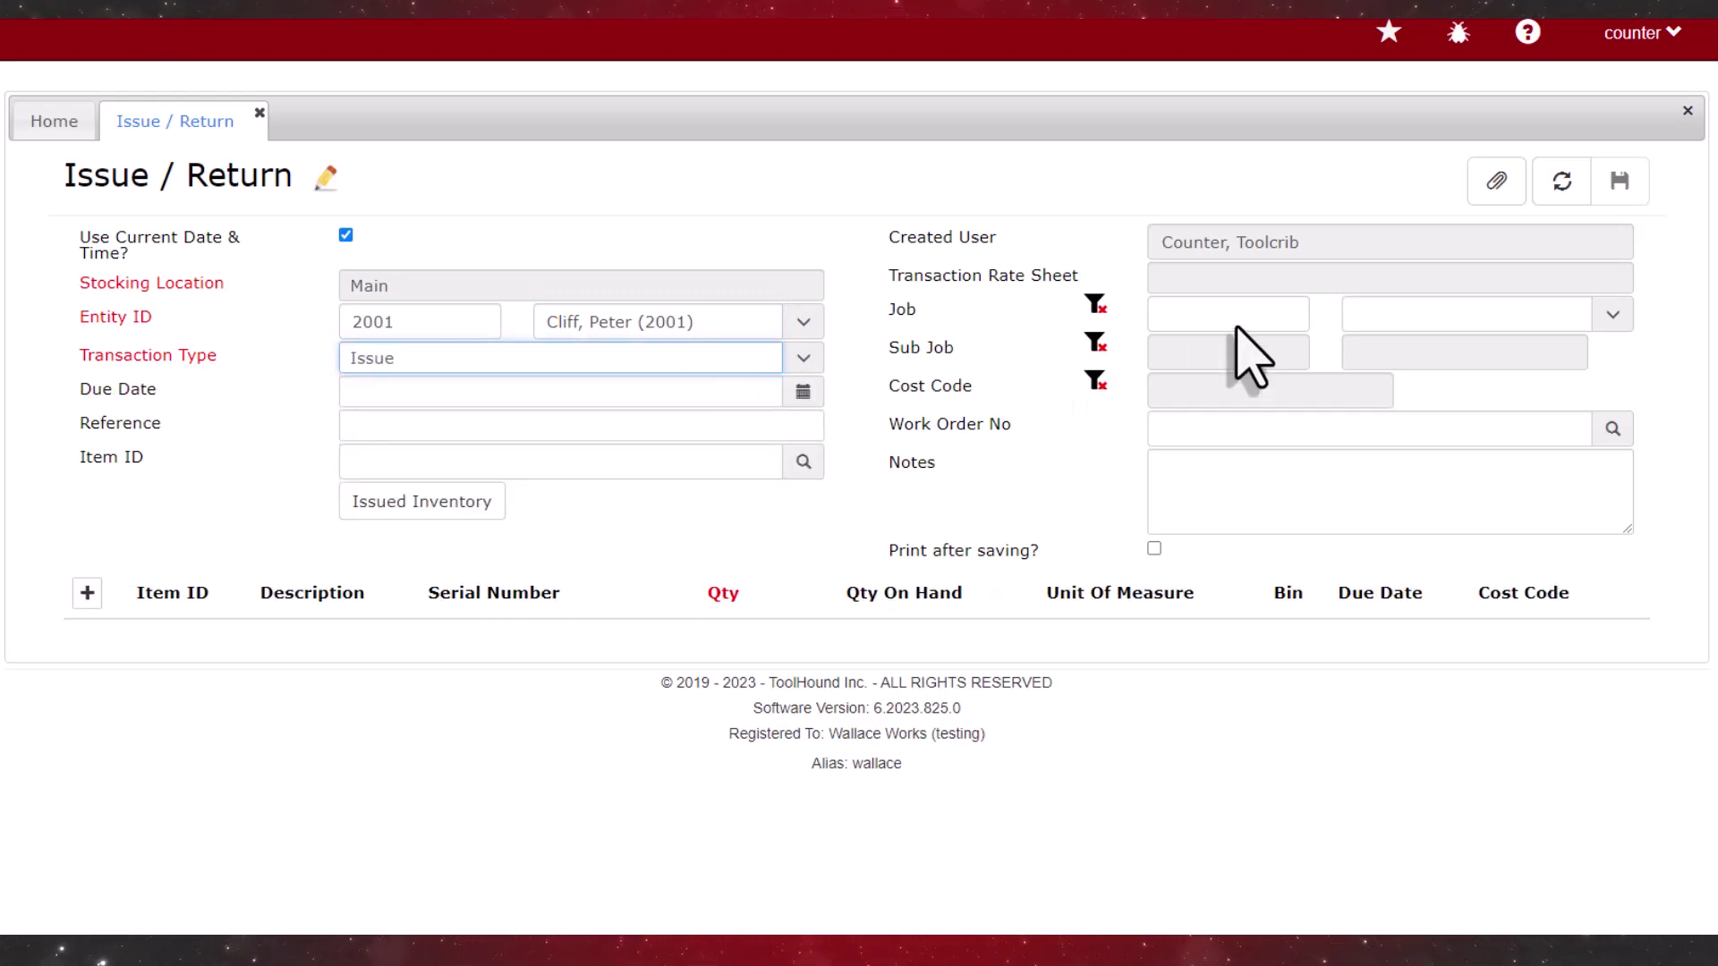
Charge the issue to job Large Projects with sub job PVM.
click(1612, 316)
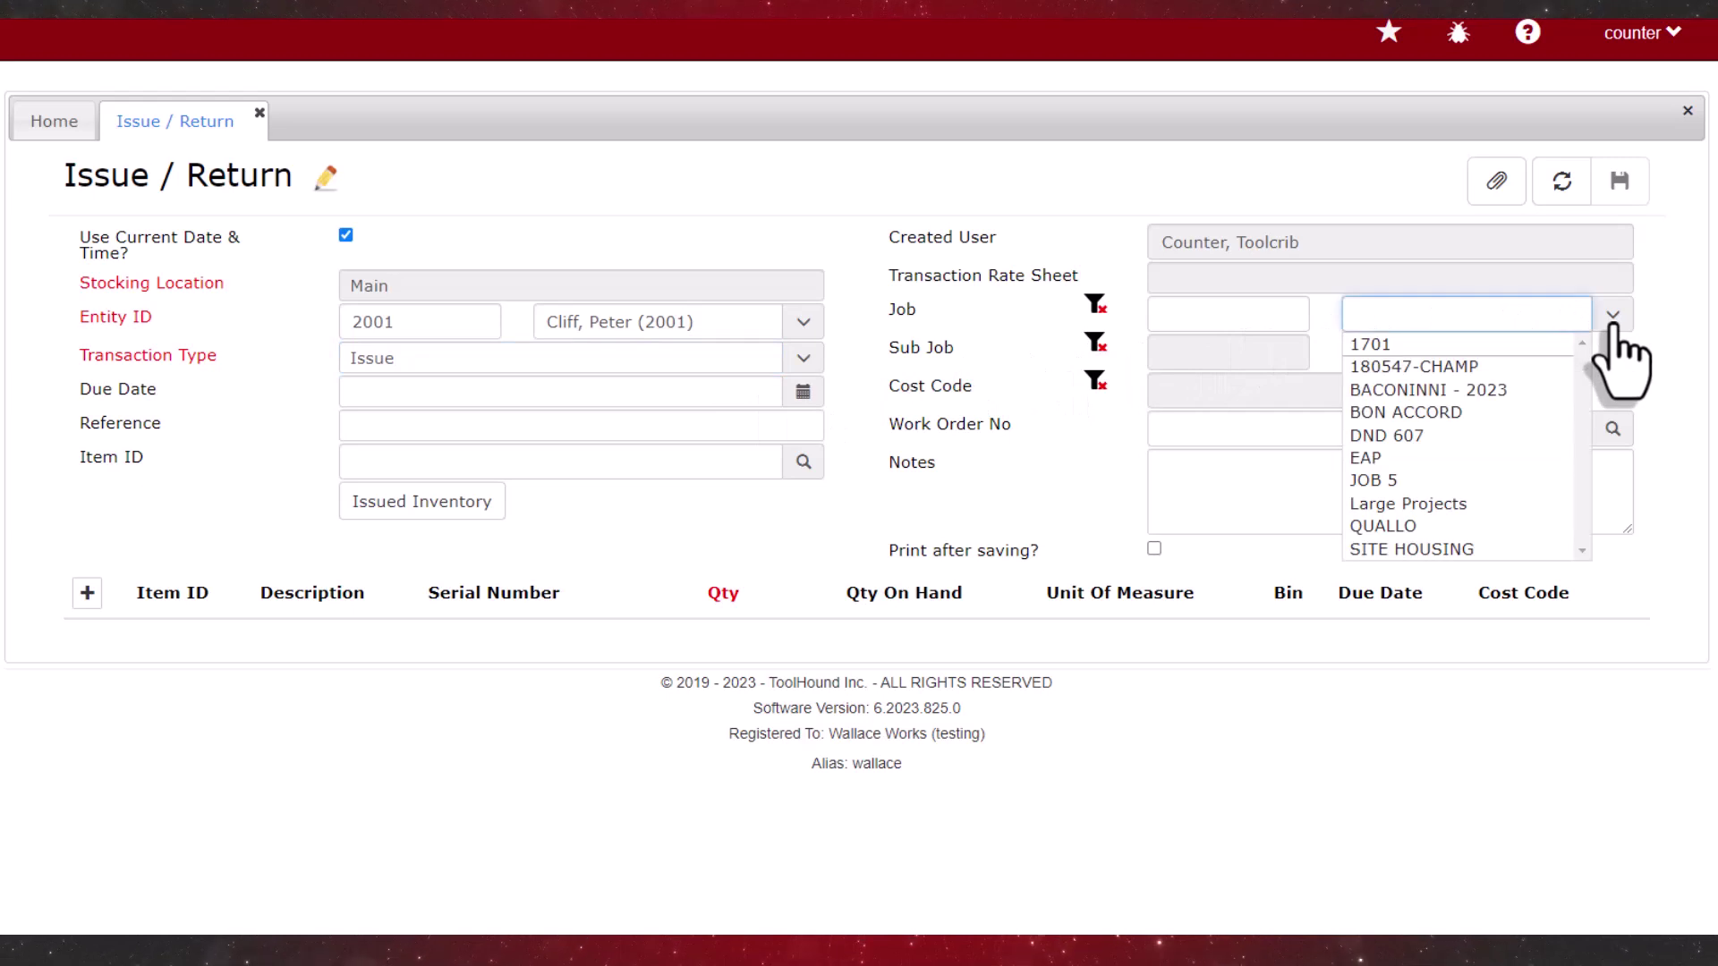
click(1440, 505)
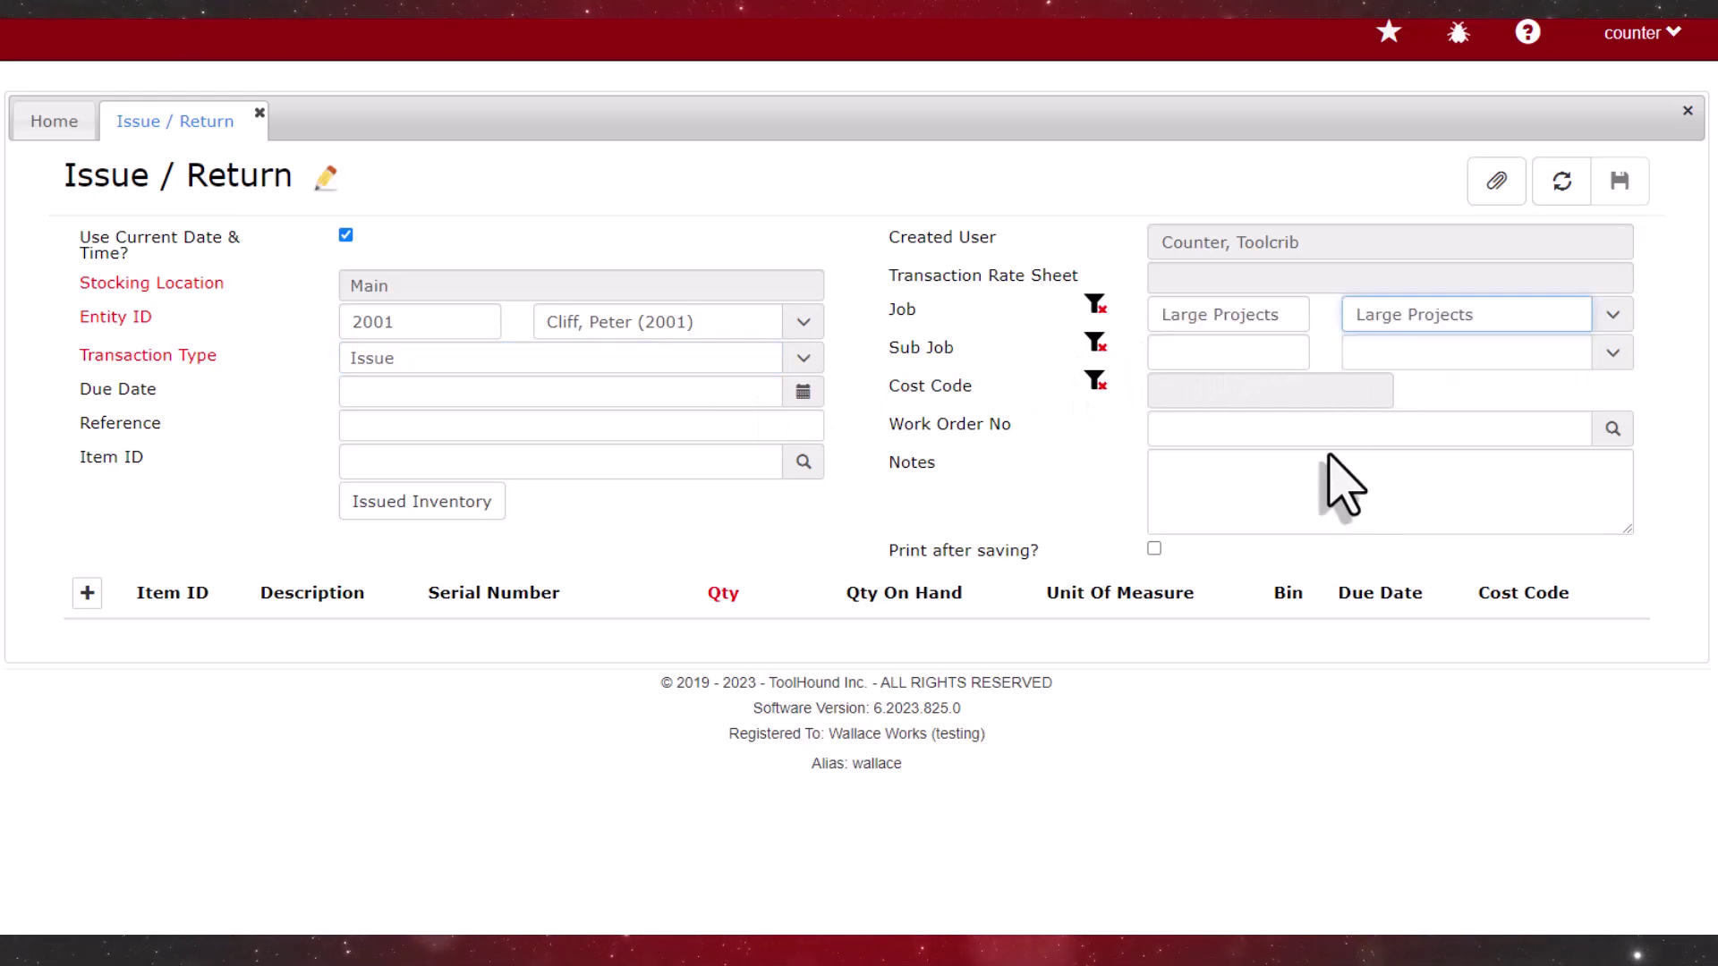
click(1196, 355)
text(pw)
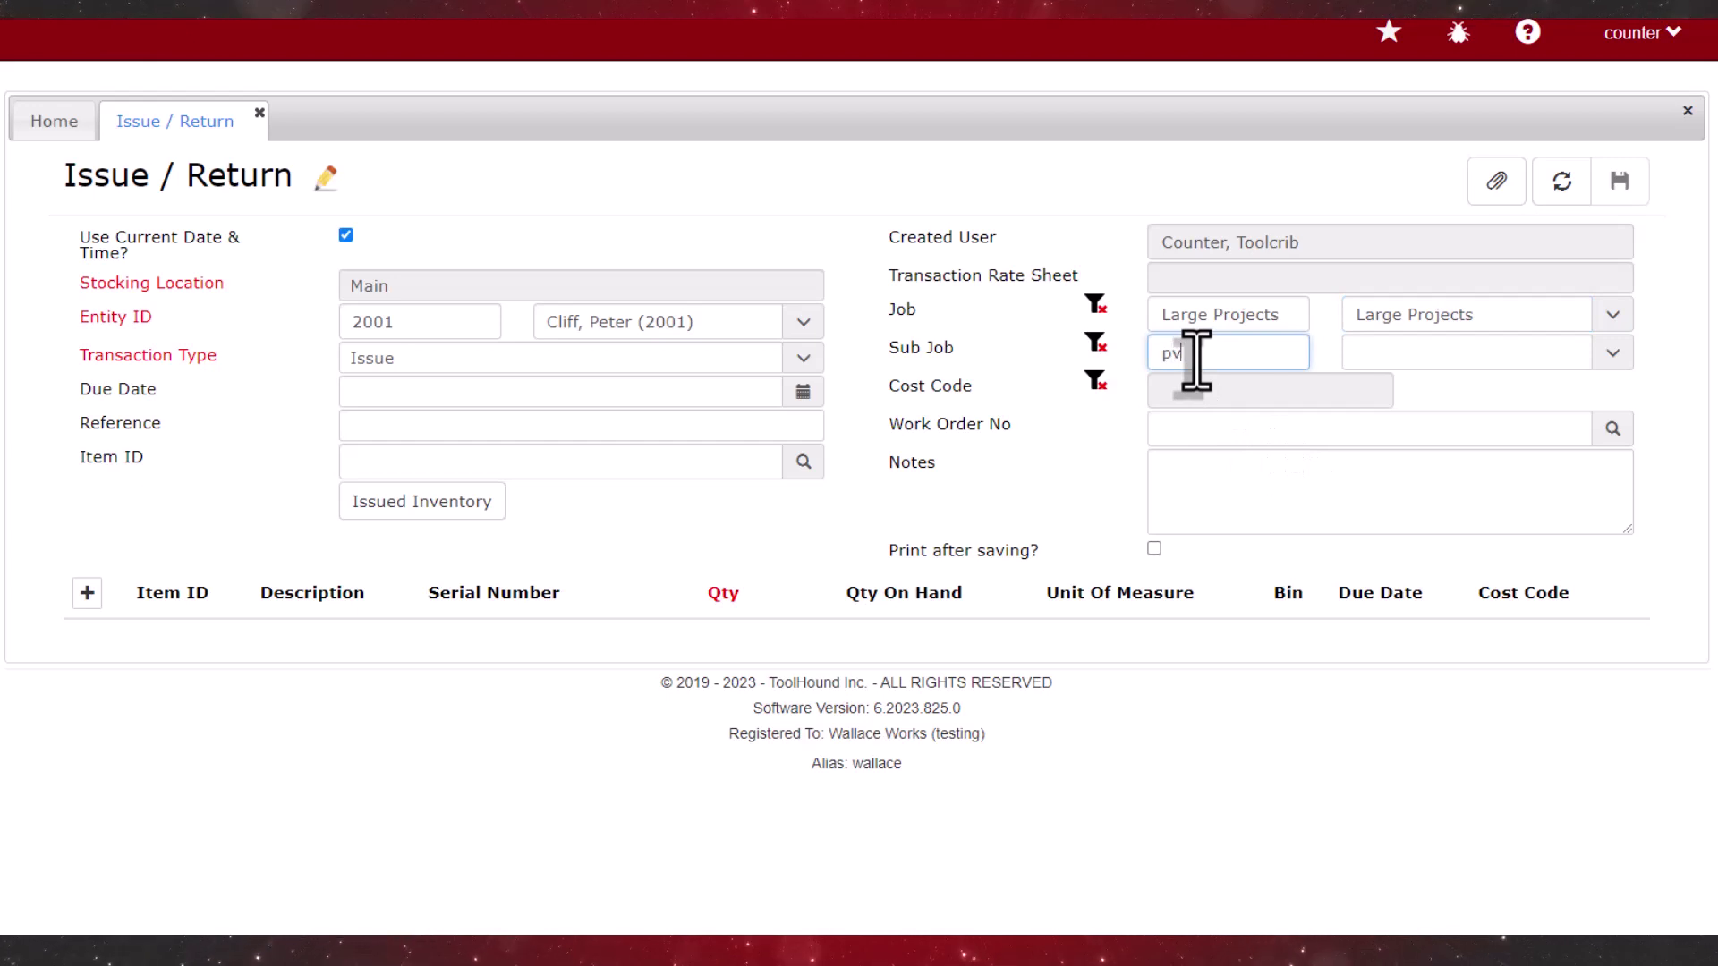
text(m)
key(Tab)
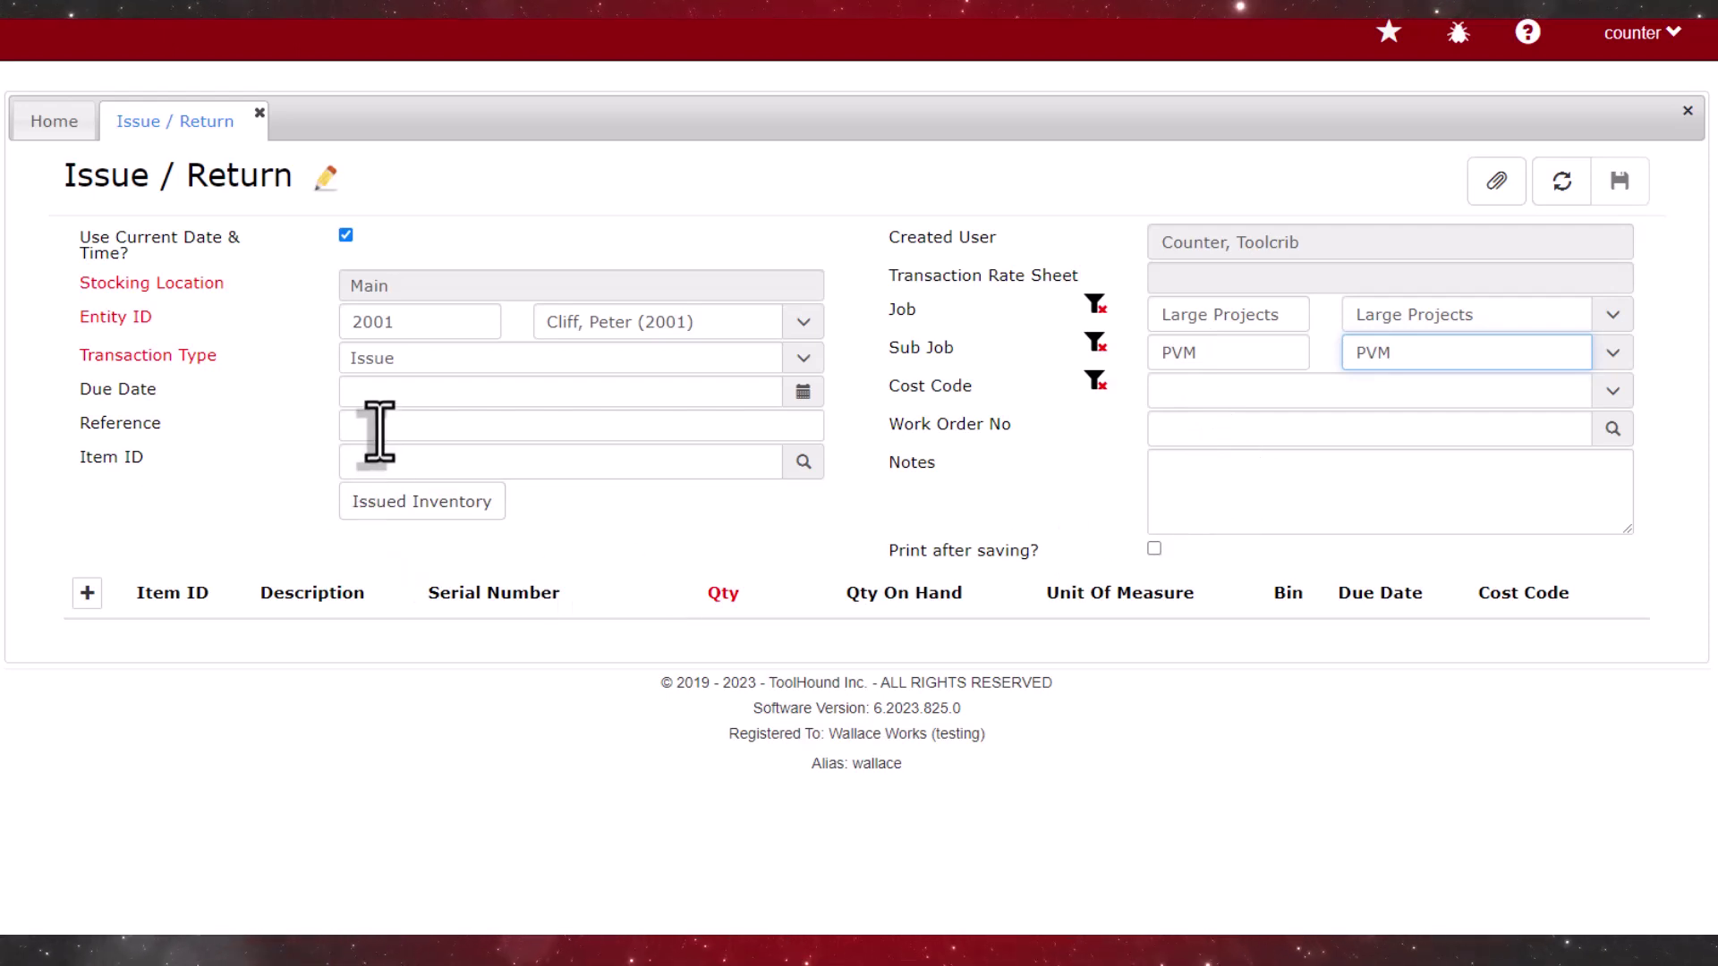
Add items 10017, SL801 and 912 to the issue, with item 912 at quantity 2.
click(372, 467)
text(10017)
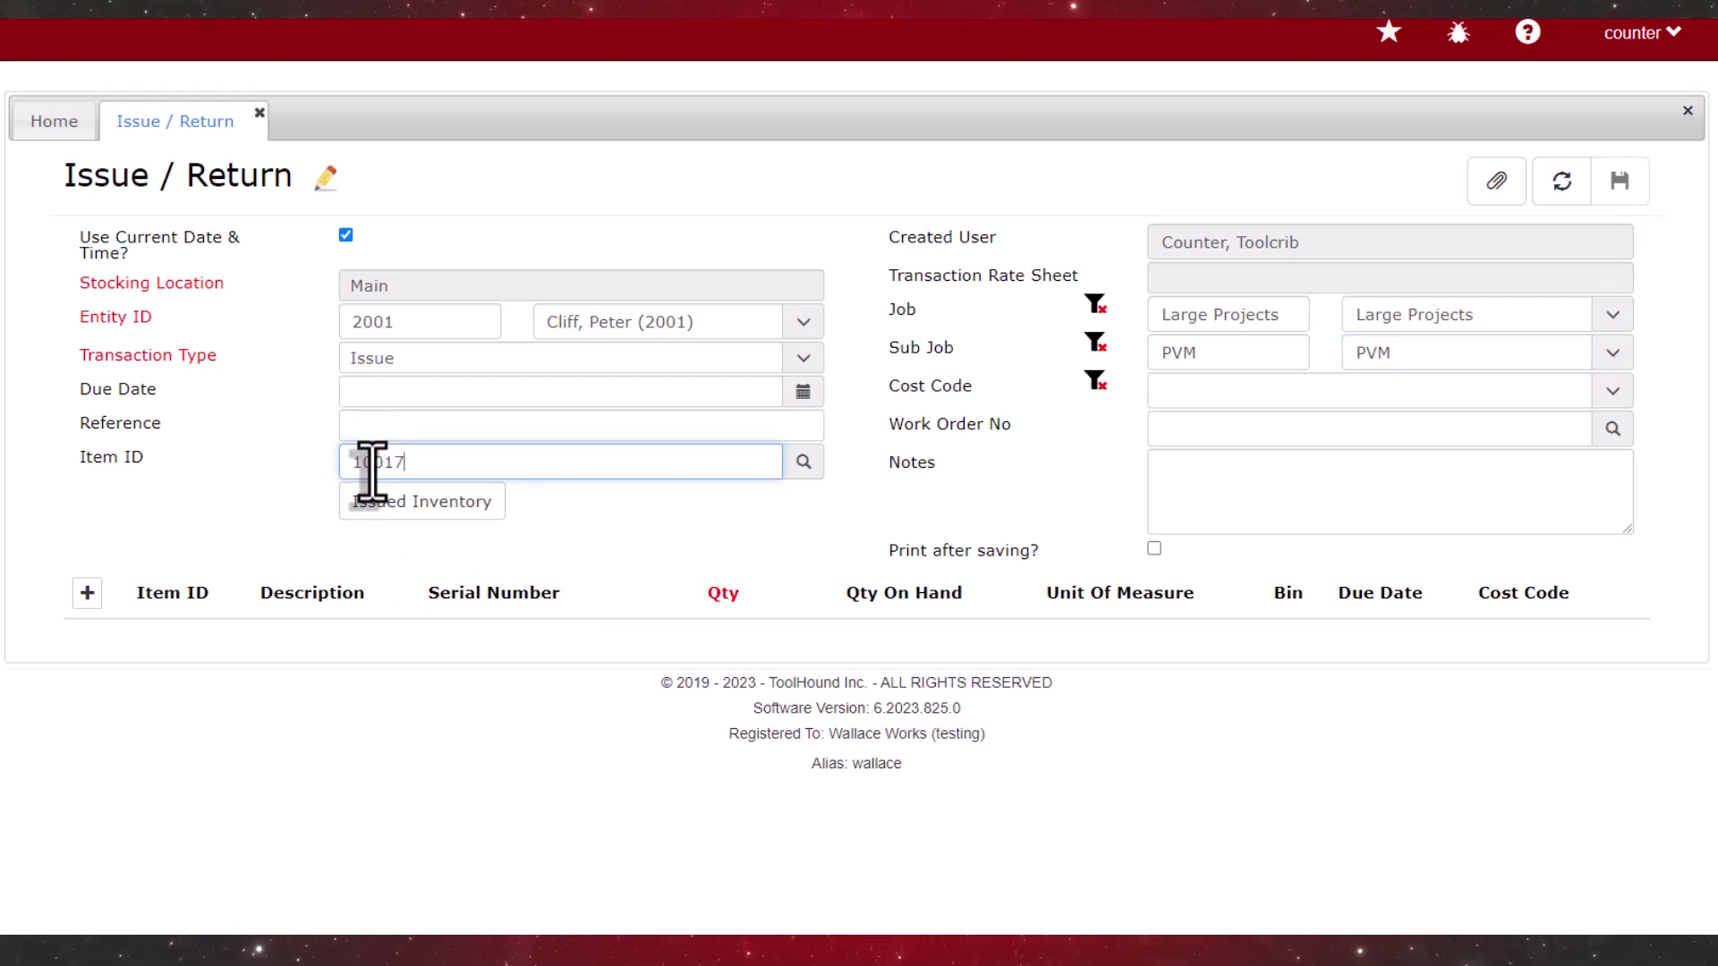
key(Tab)
key(Tab)
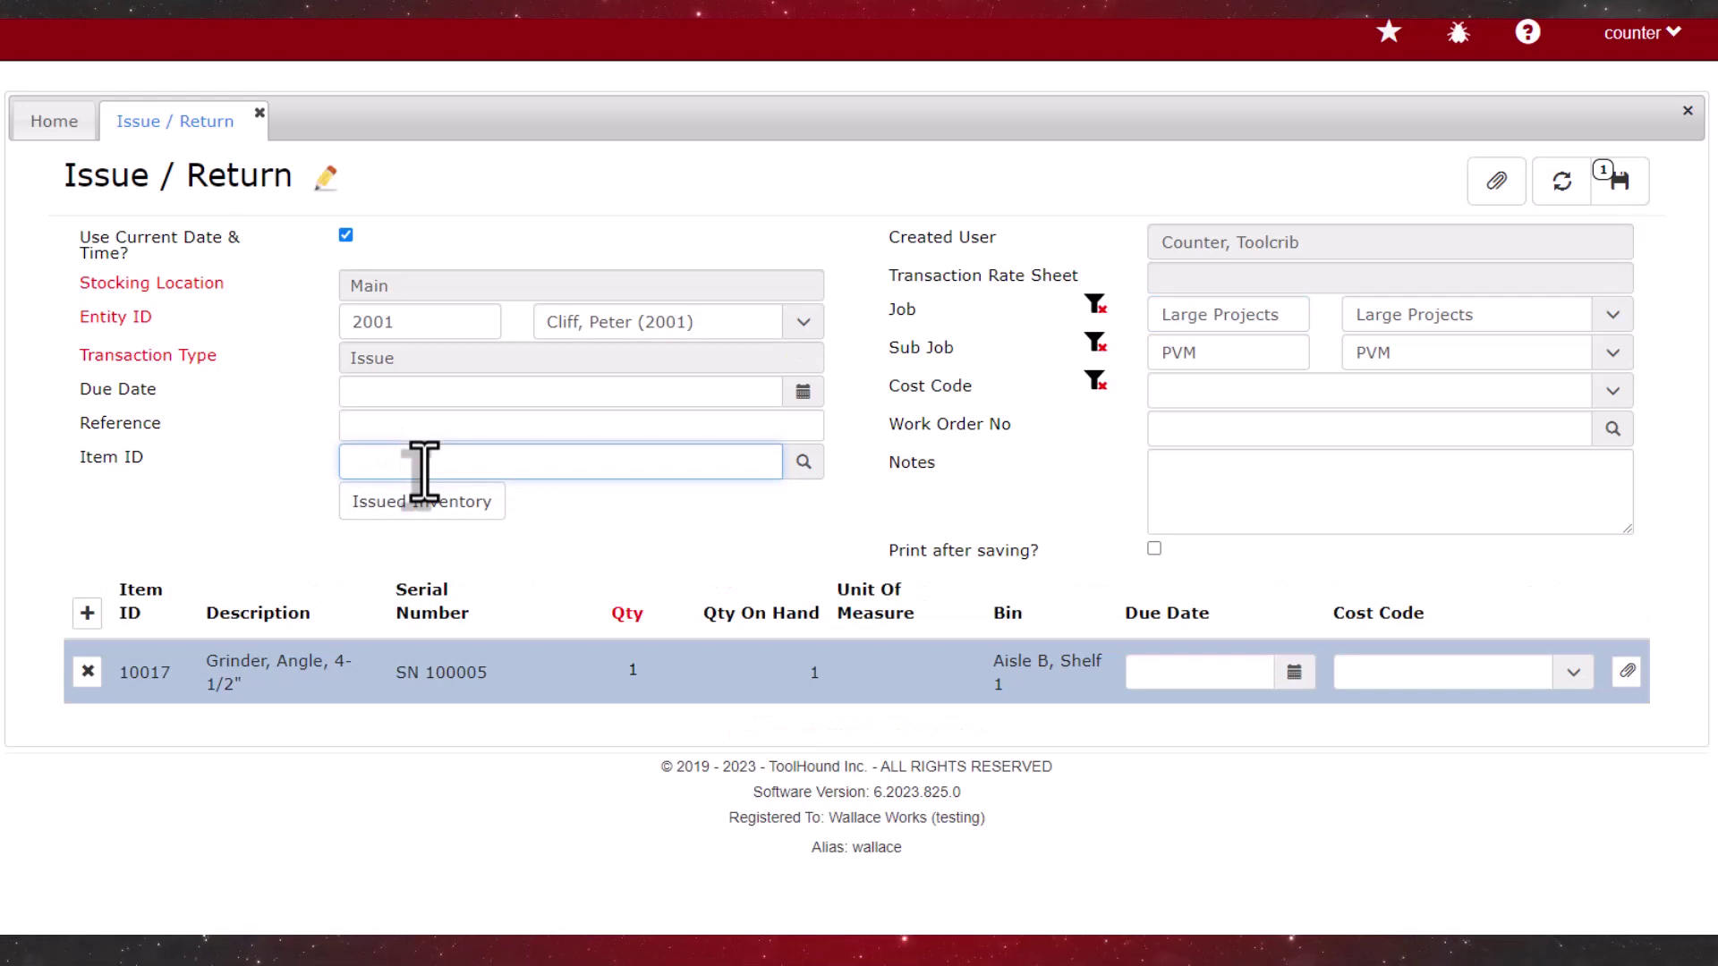
text(sl801)
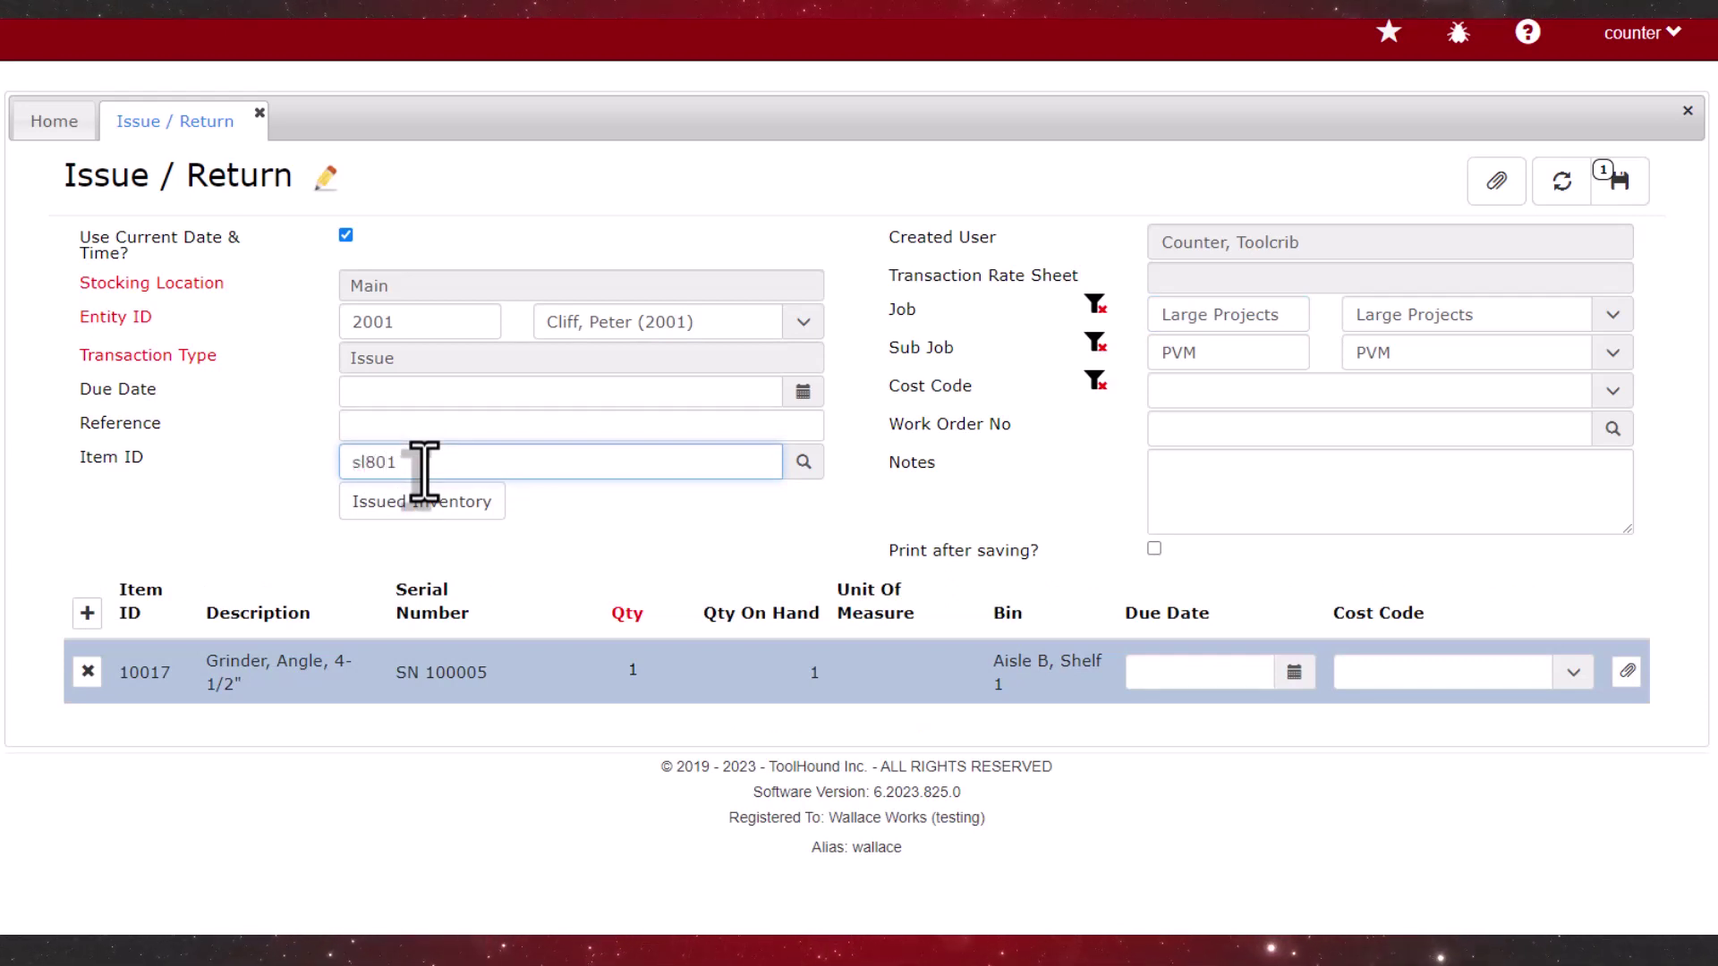
key(Return)
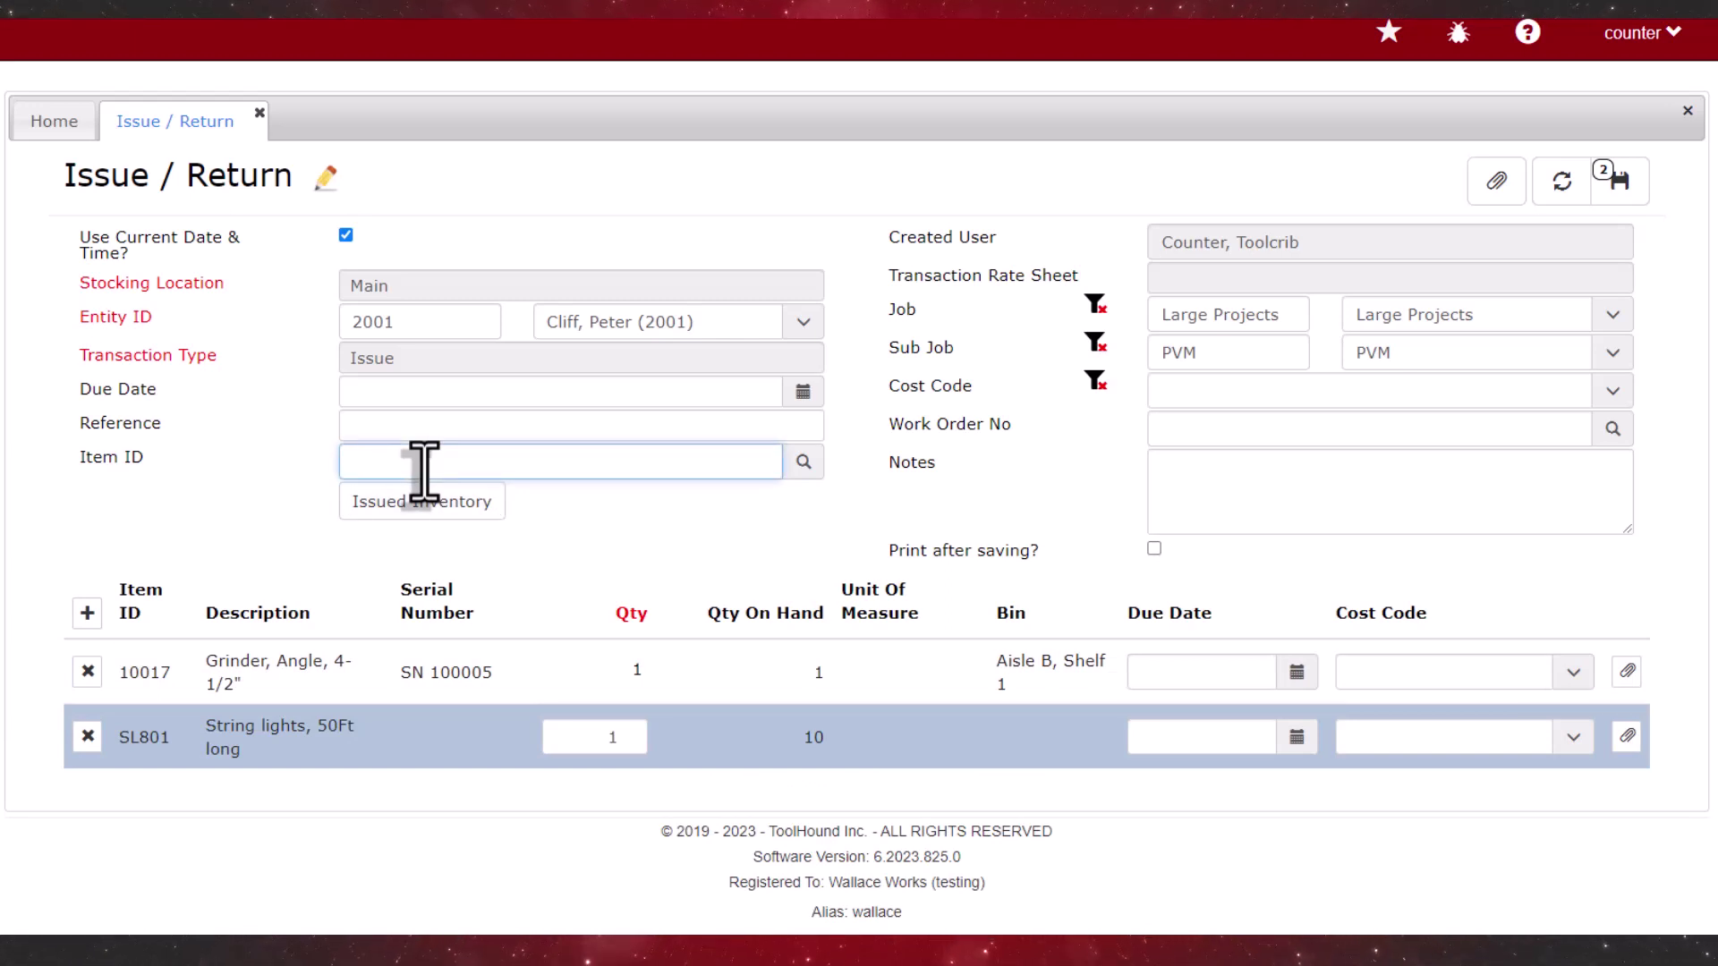
text(91)
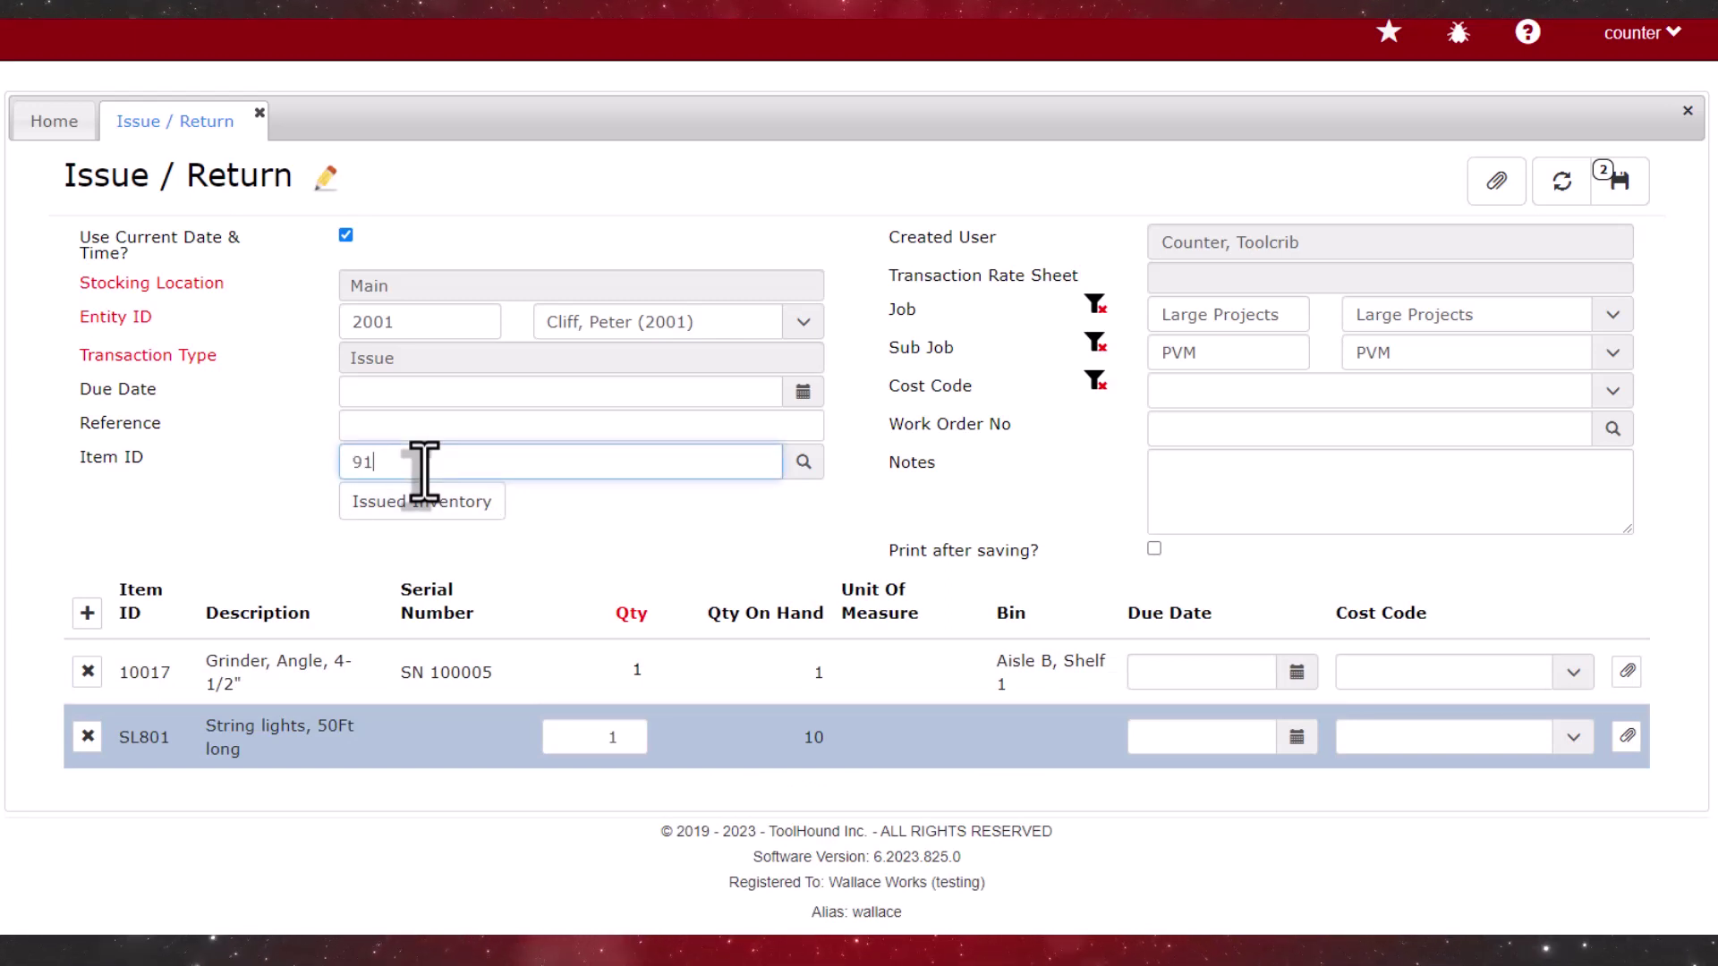
text(2)
key(Return)
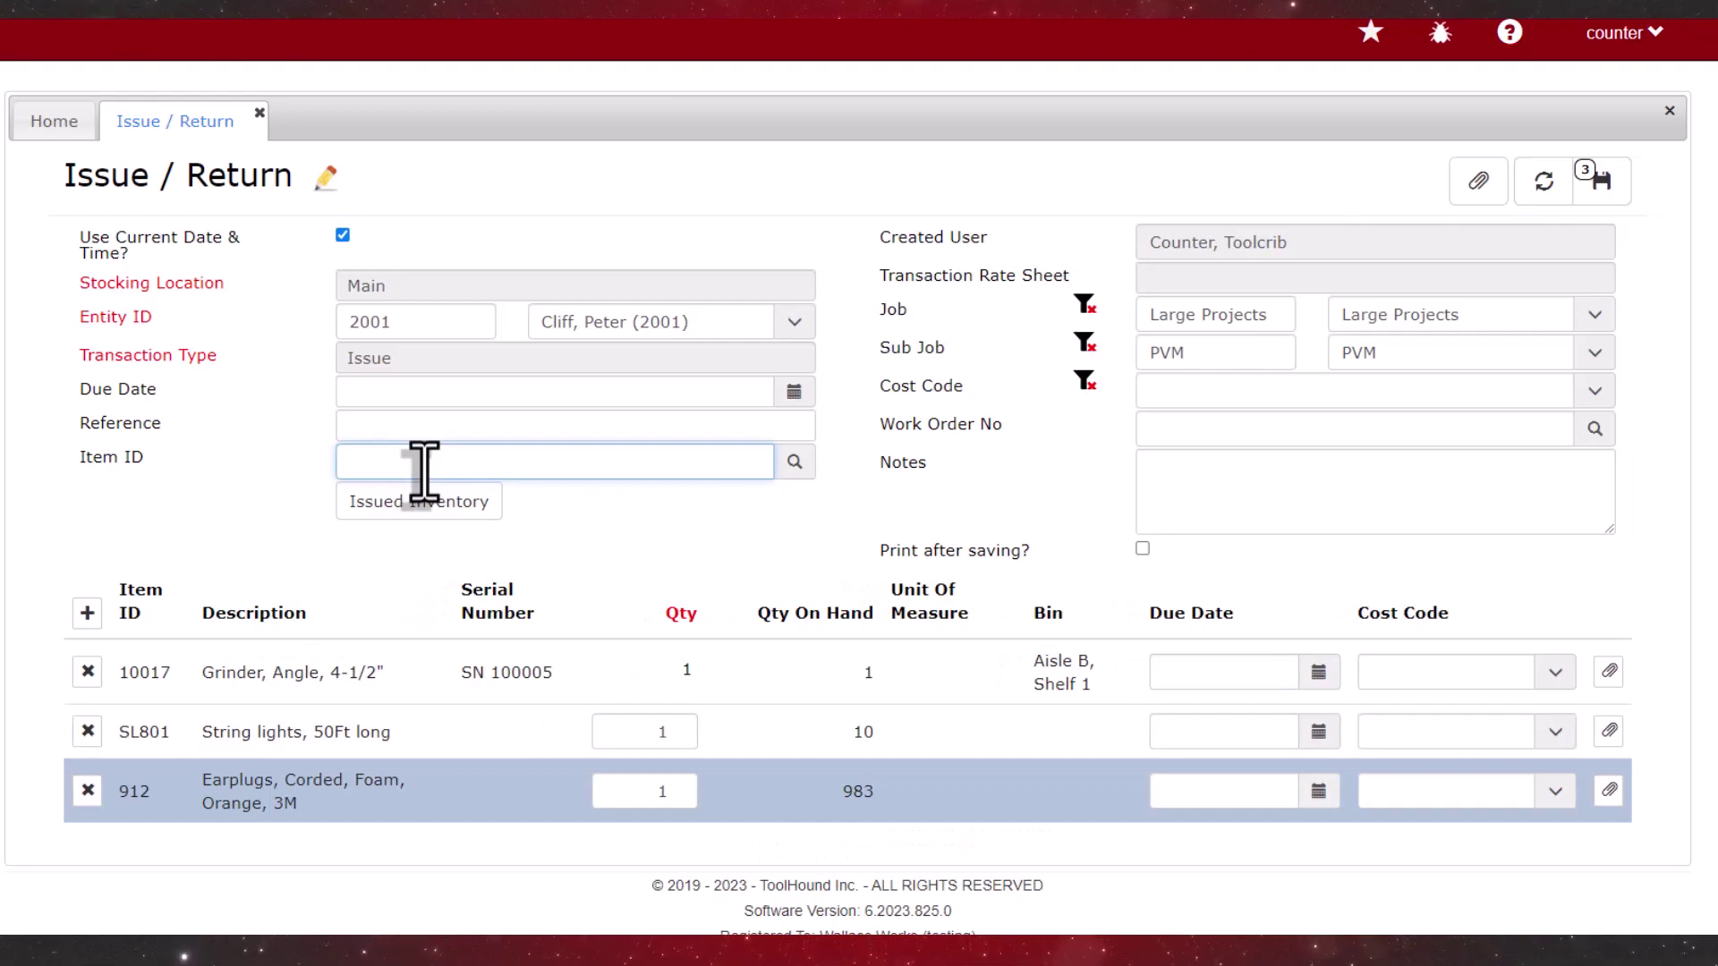
text(.2)
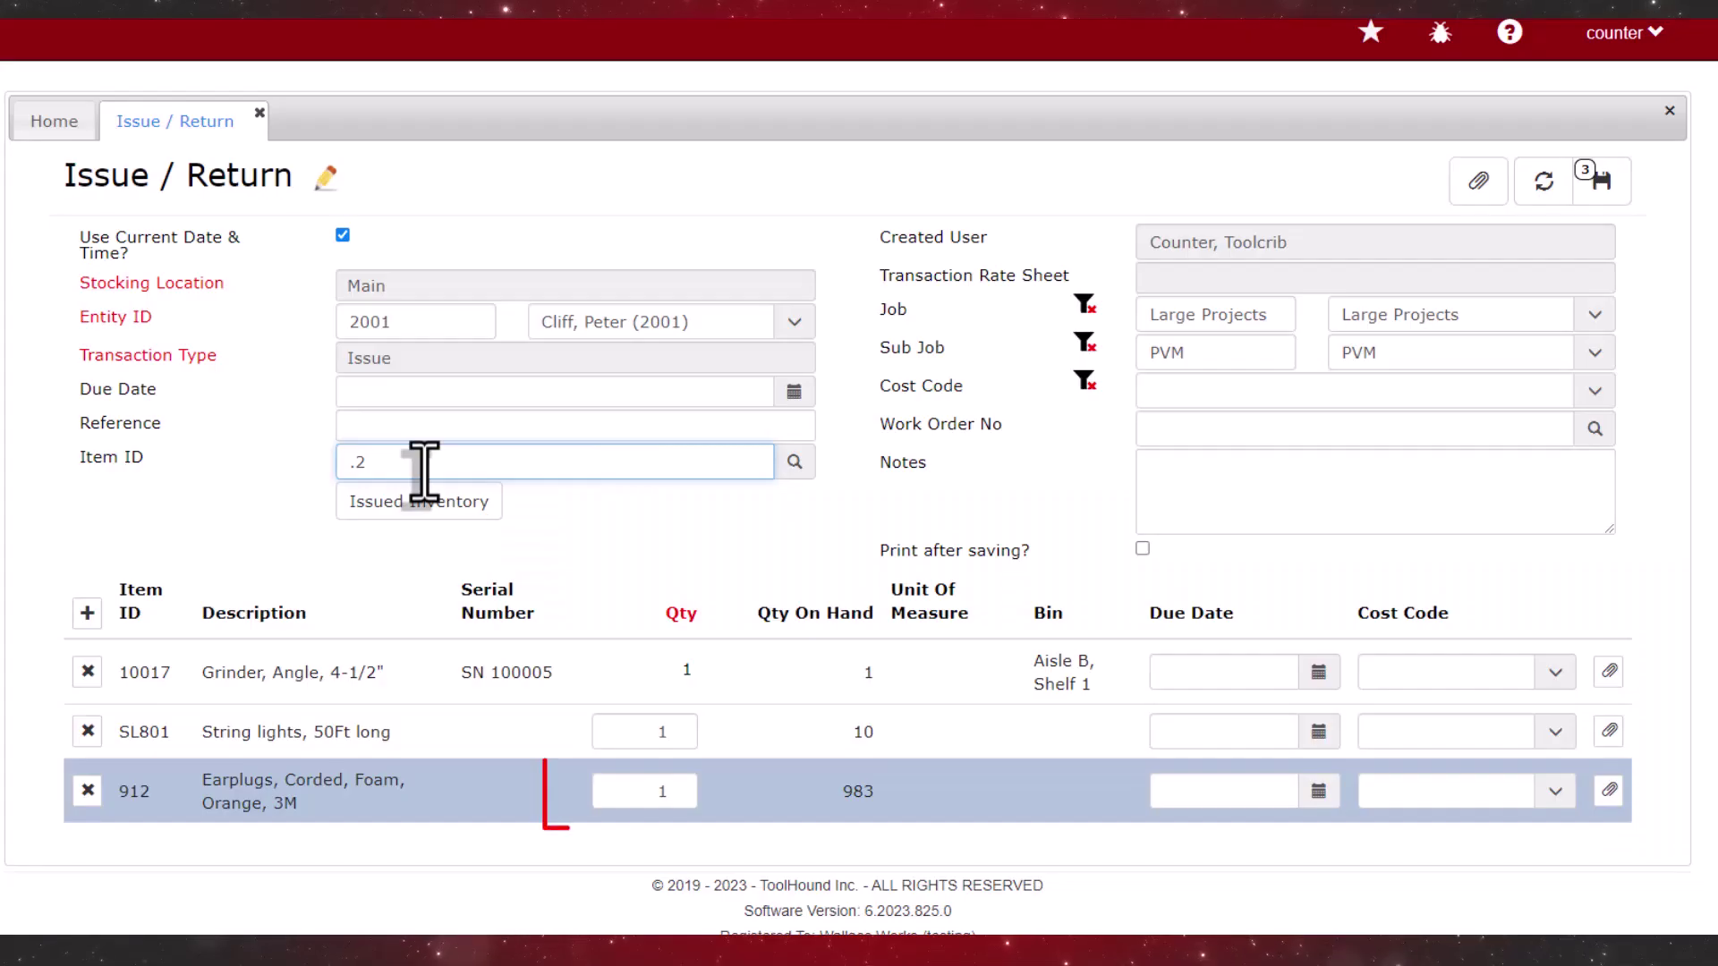
key(Return)
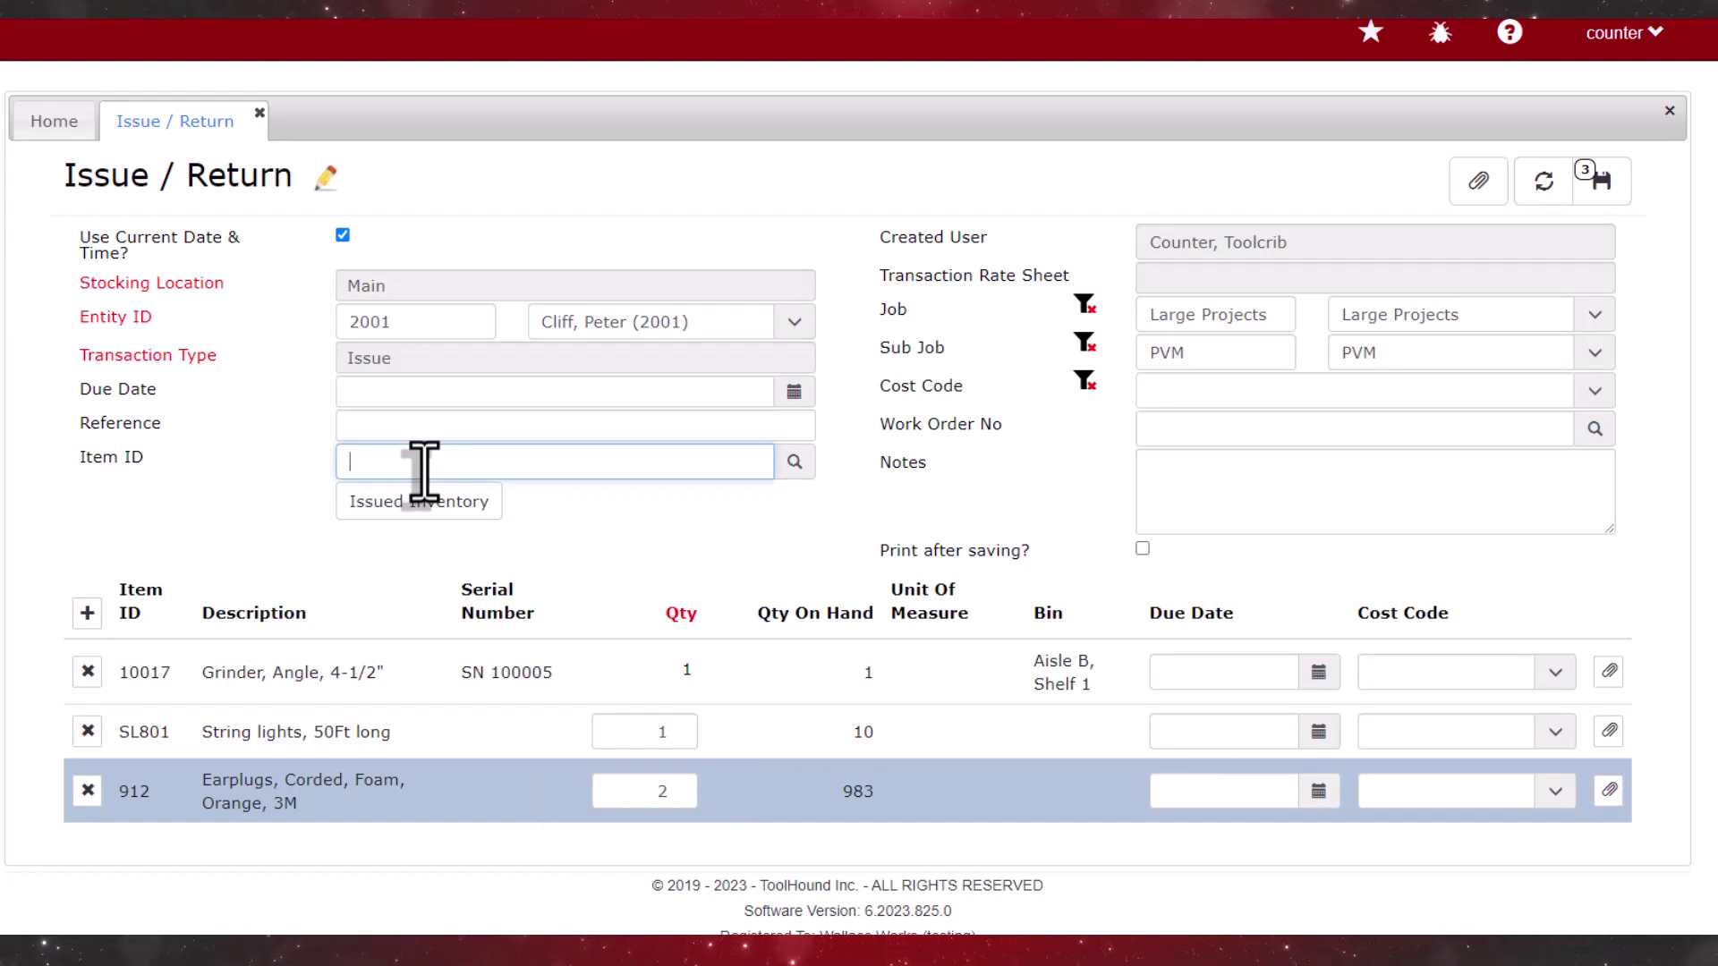
Add five out-of-service tags (202) and grinding disk 101, then save the issue.
text(2)
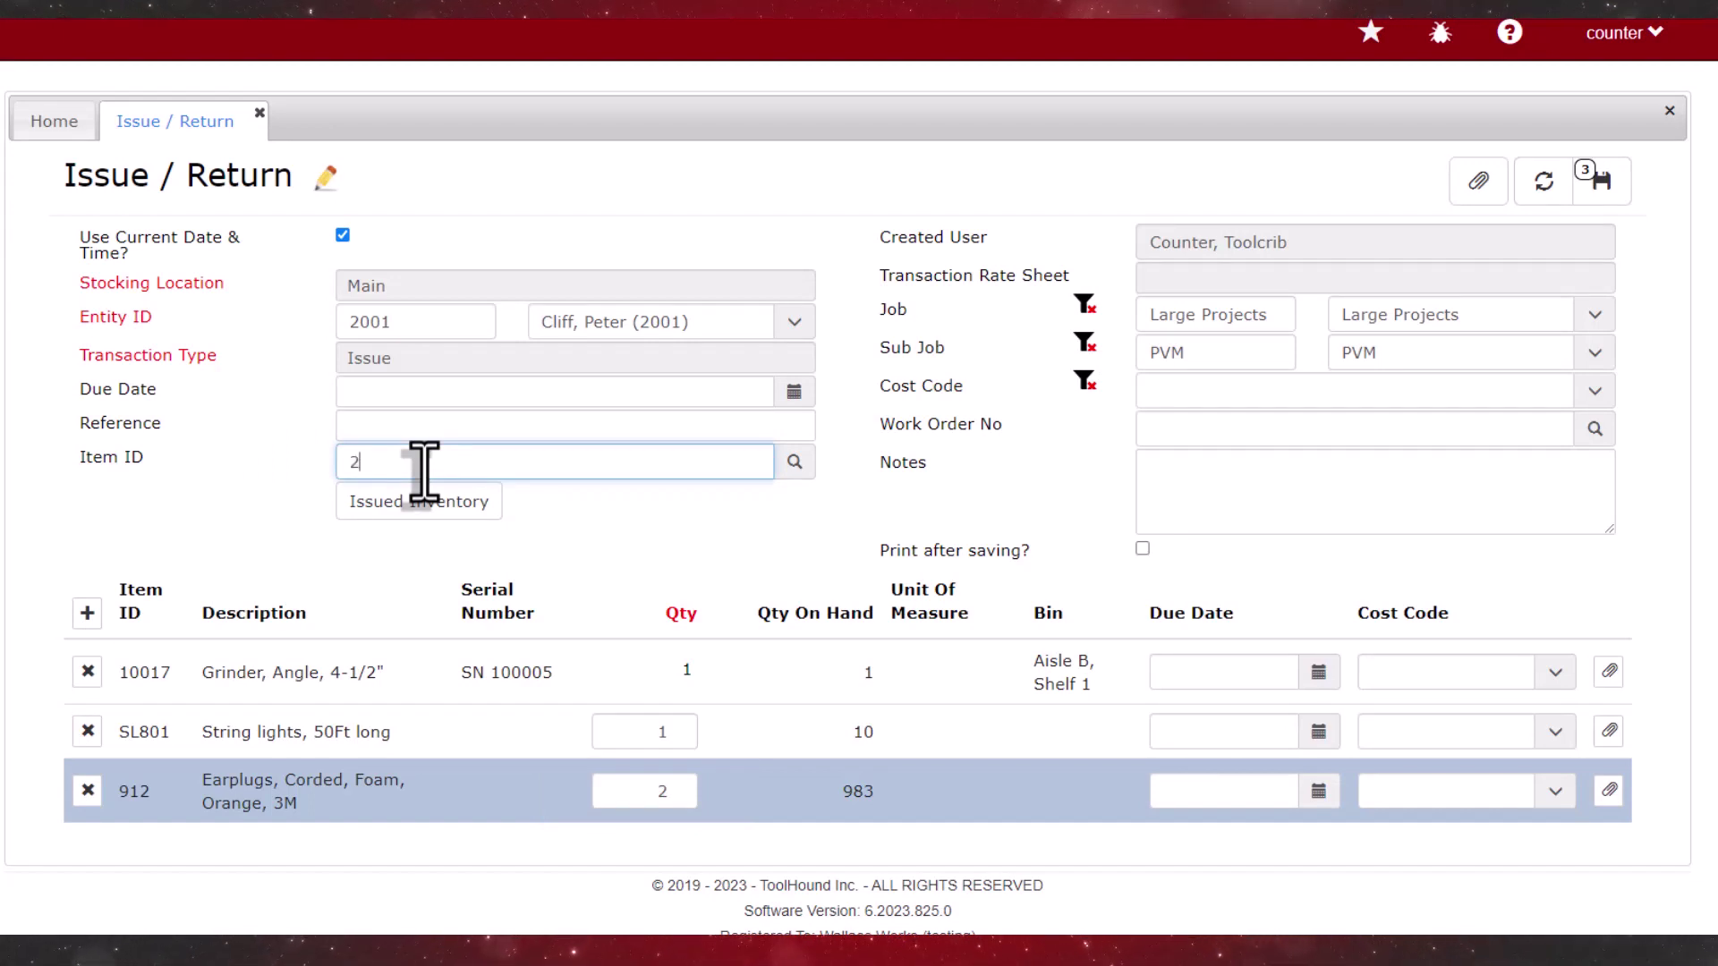
text(02)
key(Return)
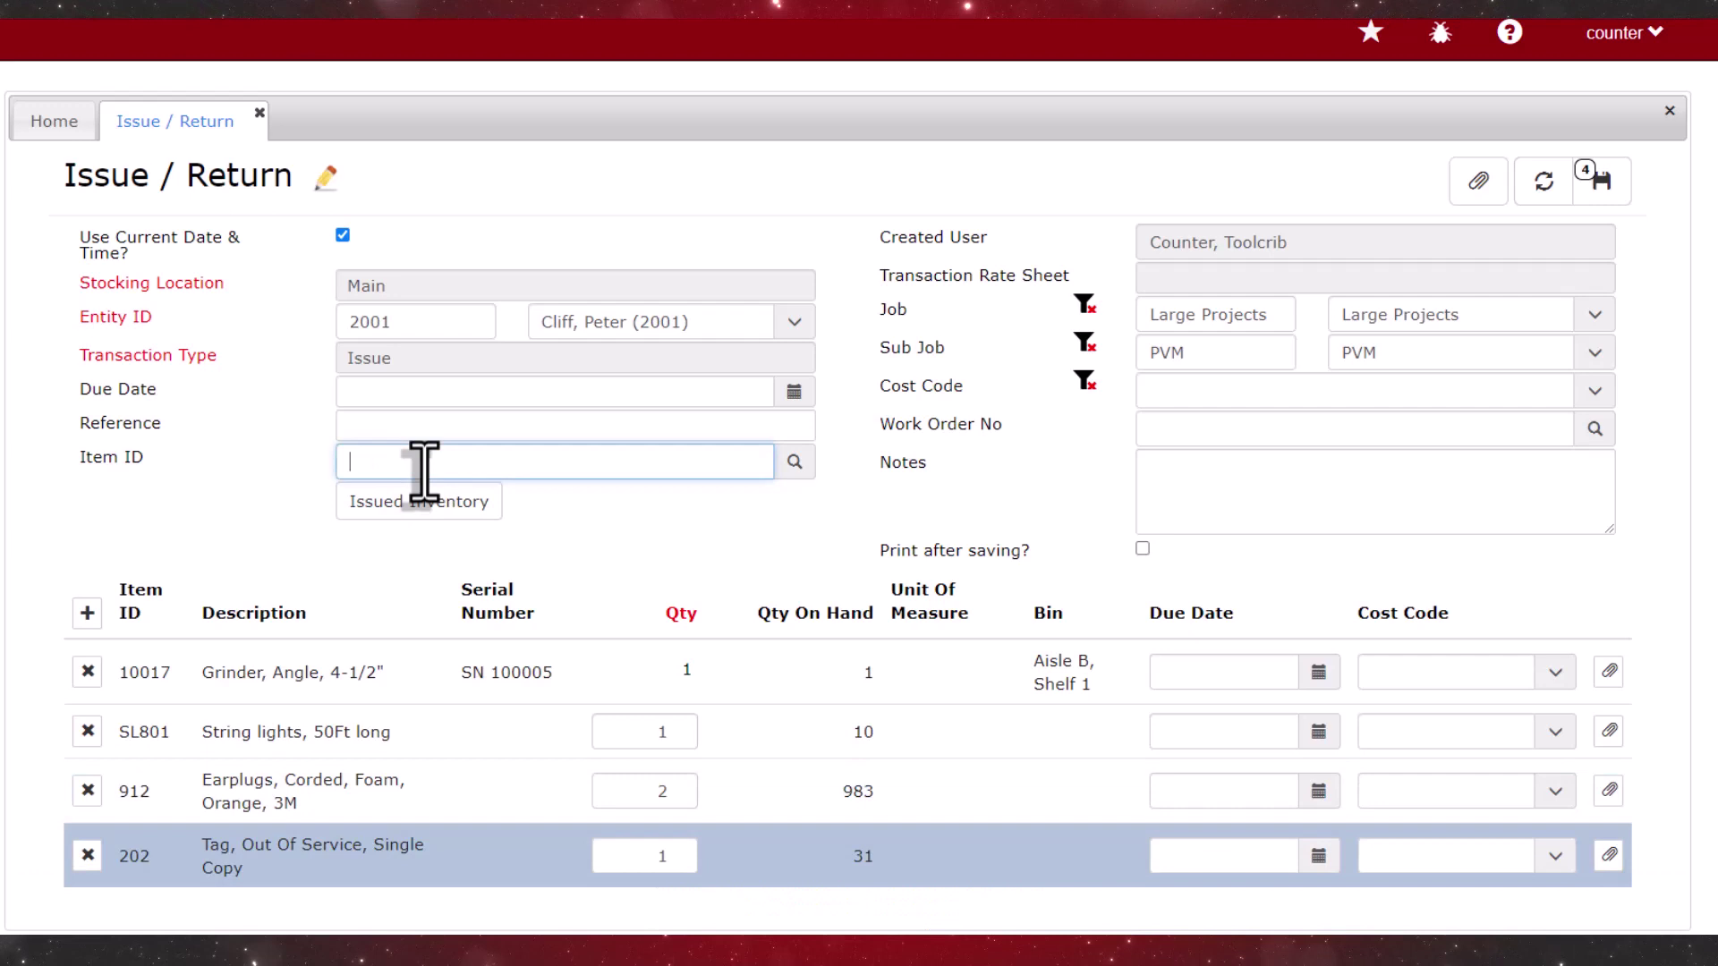
double_click(677, 854)
text(3)
key(BackSpace)
text(4)
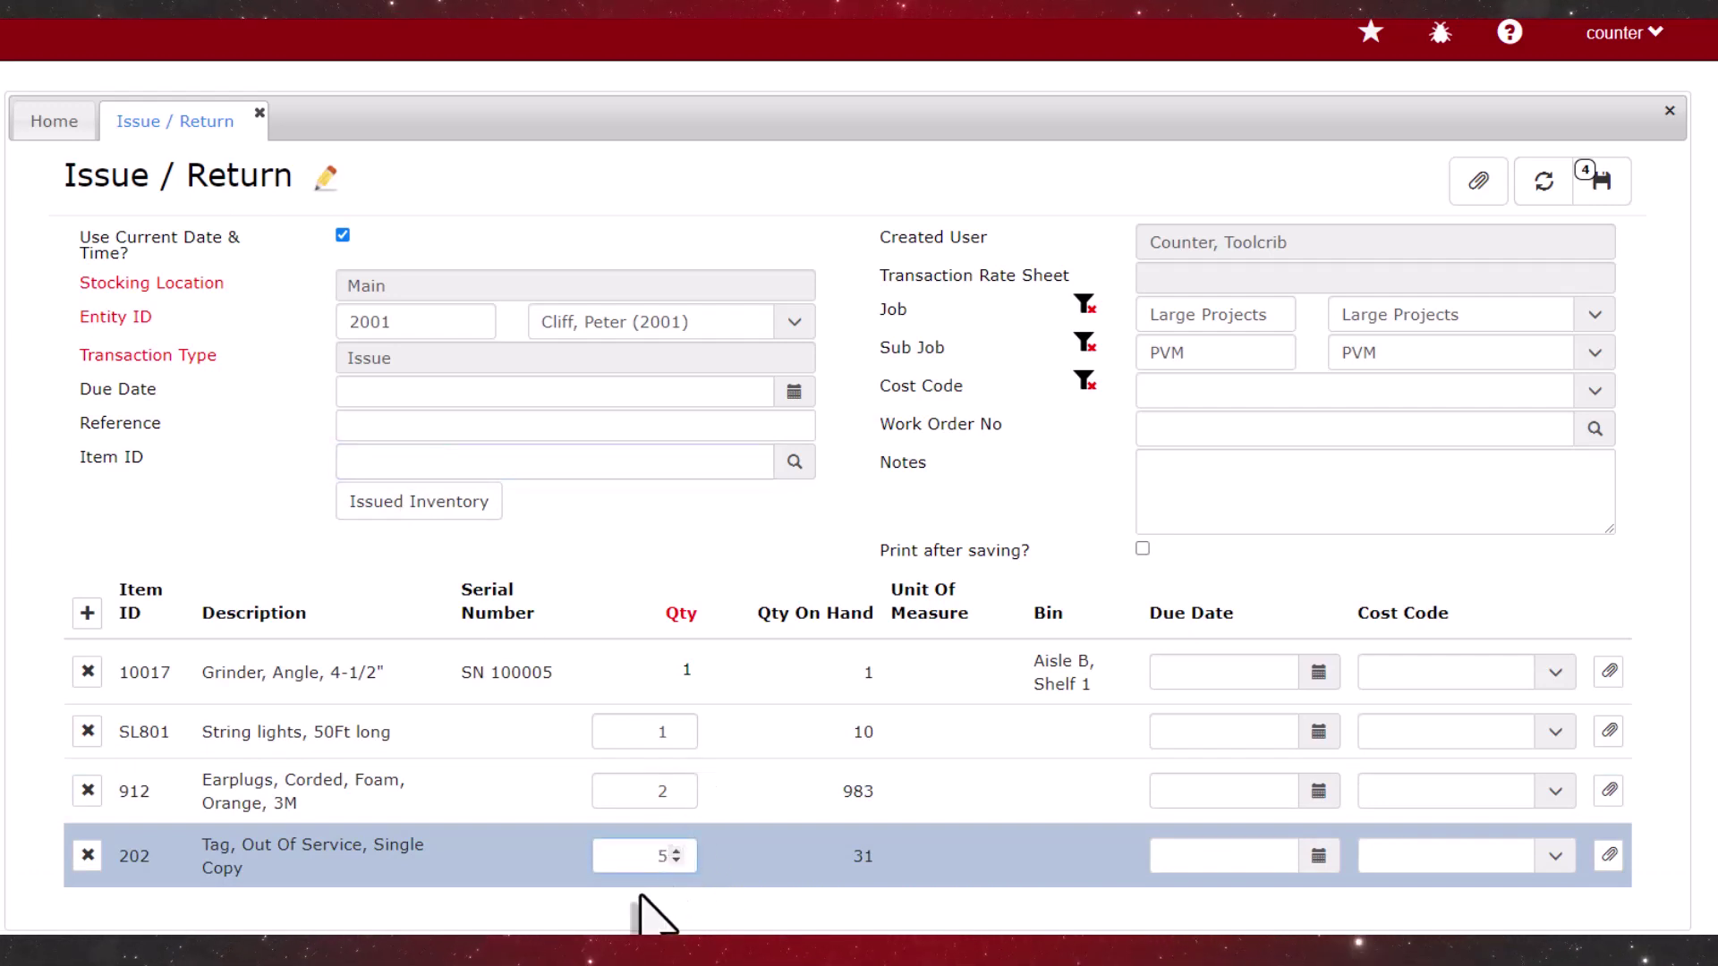
click(433, 462)
text(1)
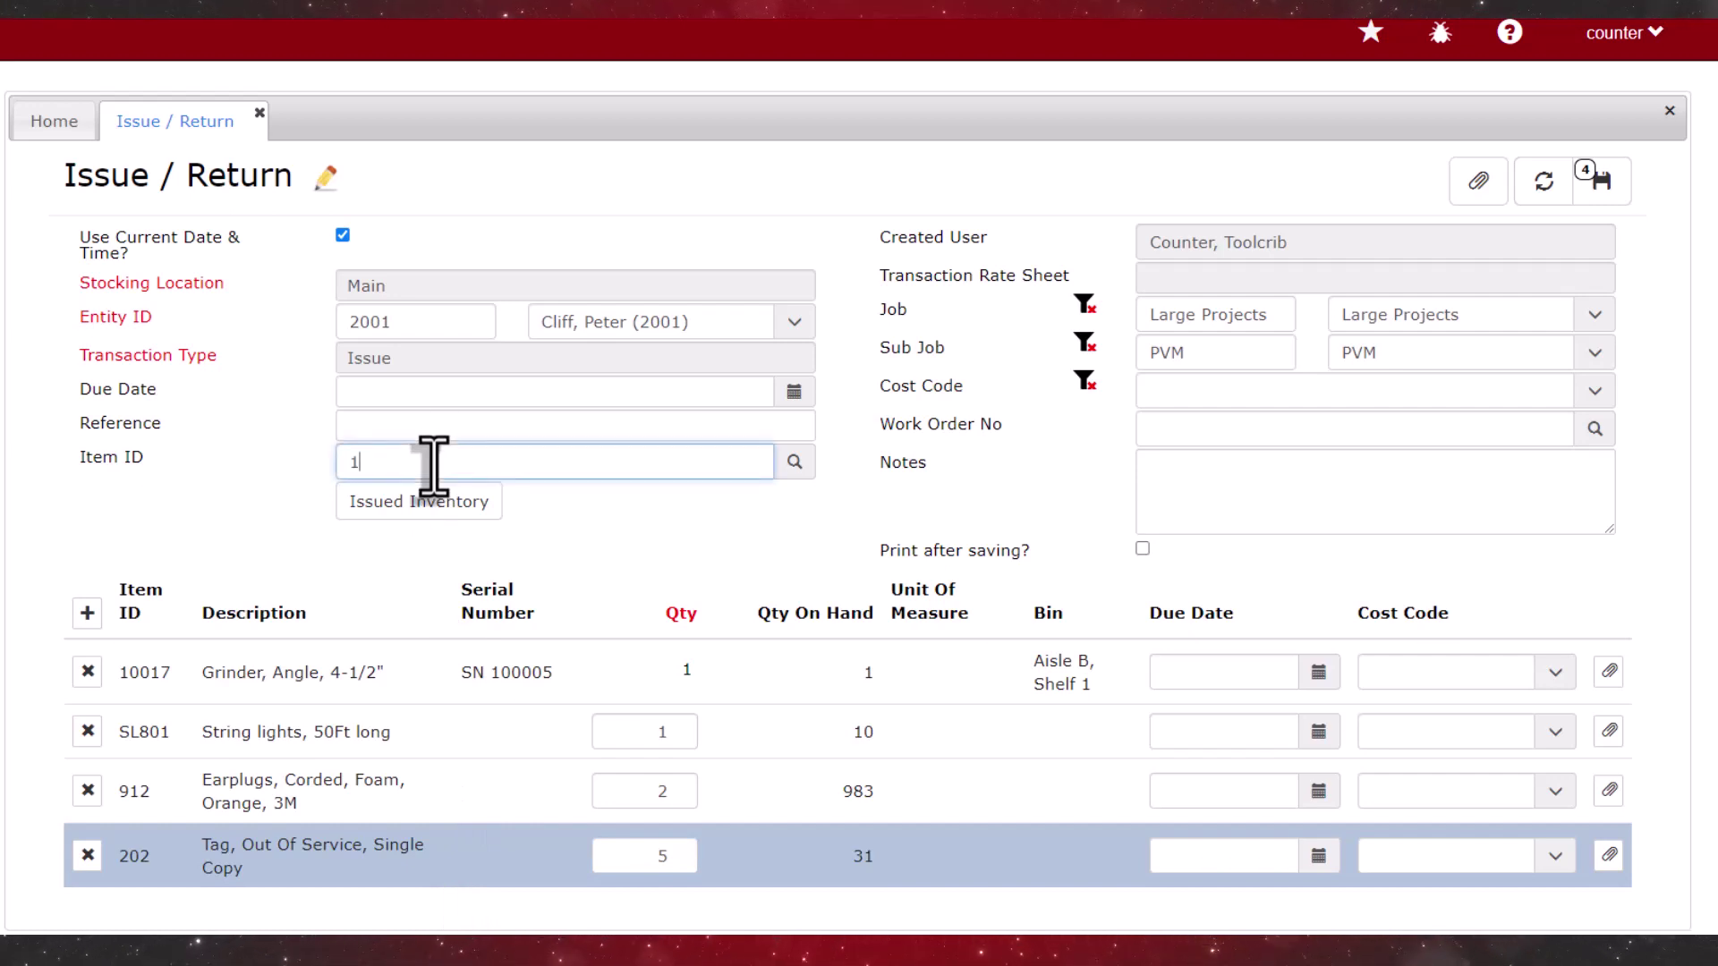
text(01)
key(Return)
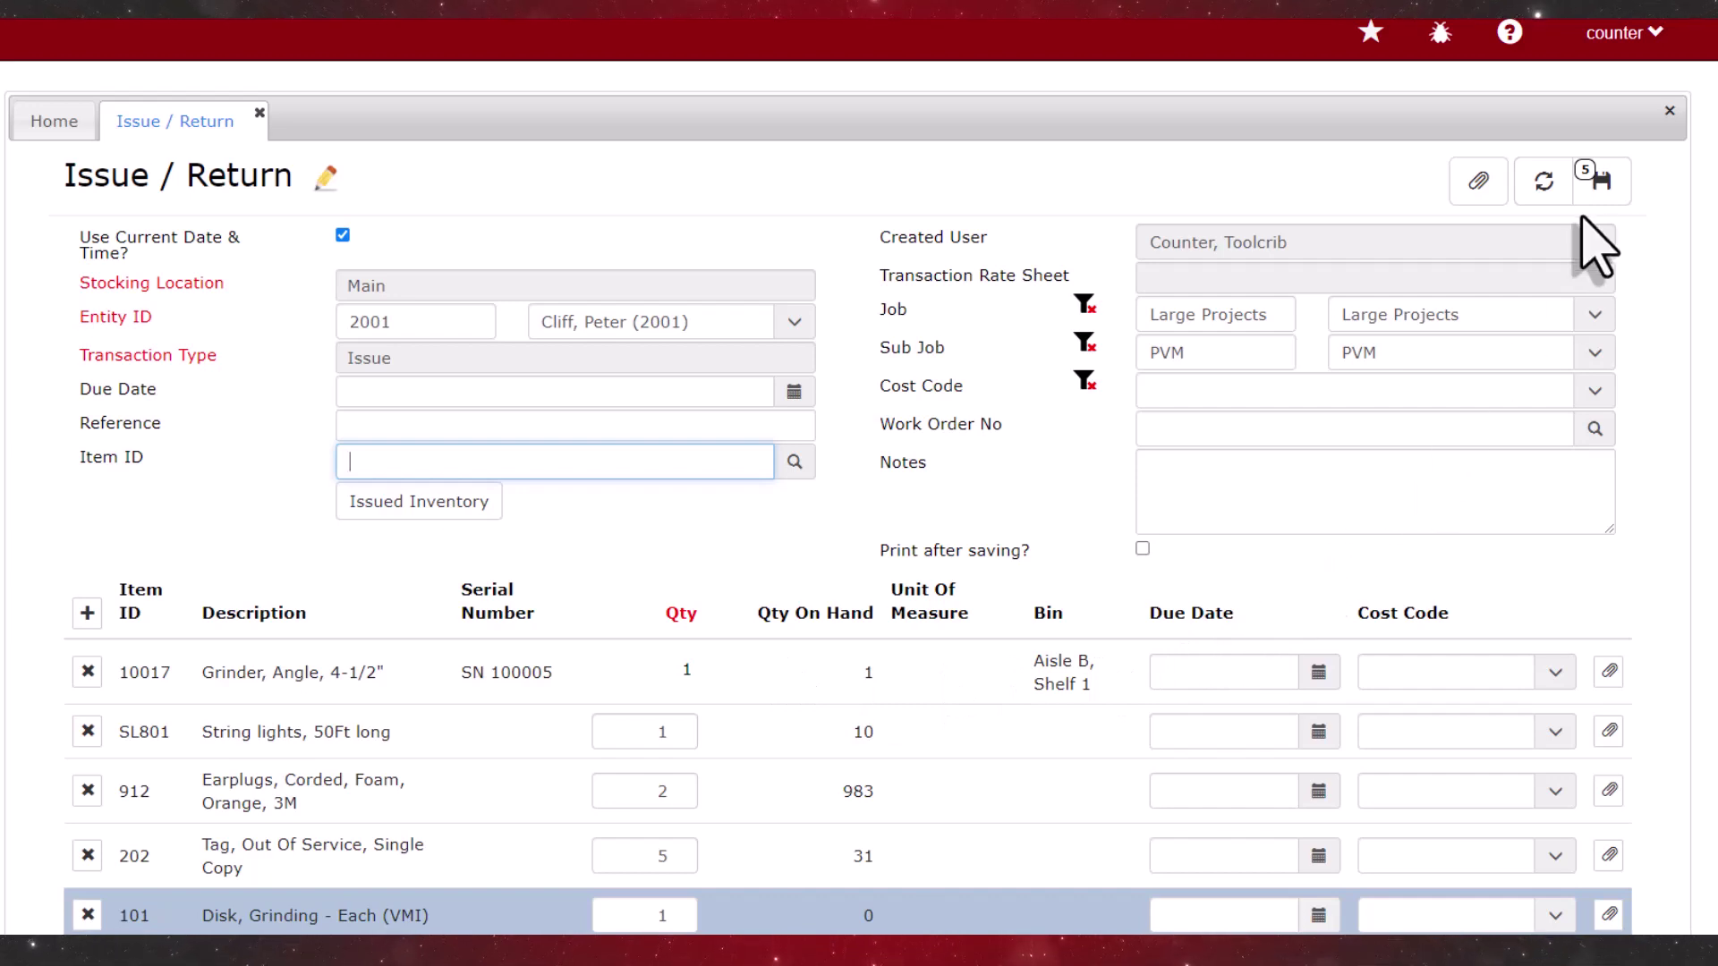
click(1602, 185)
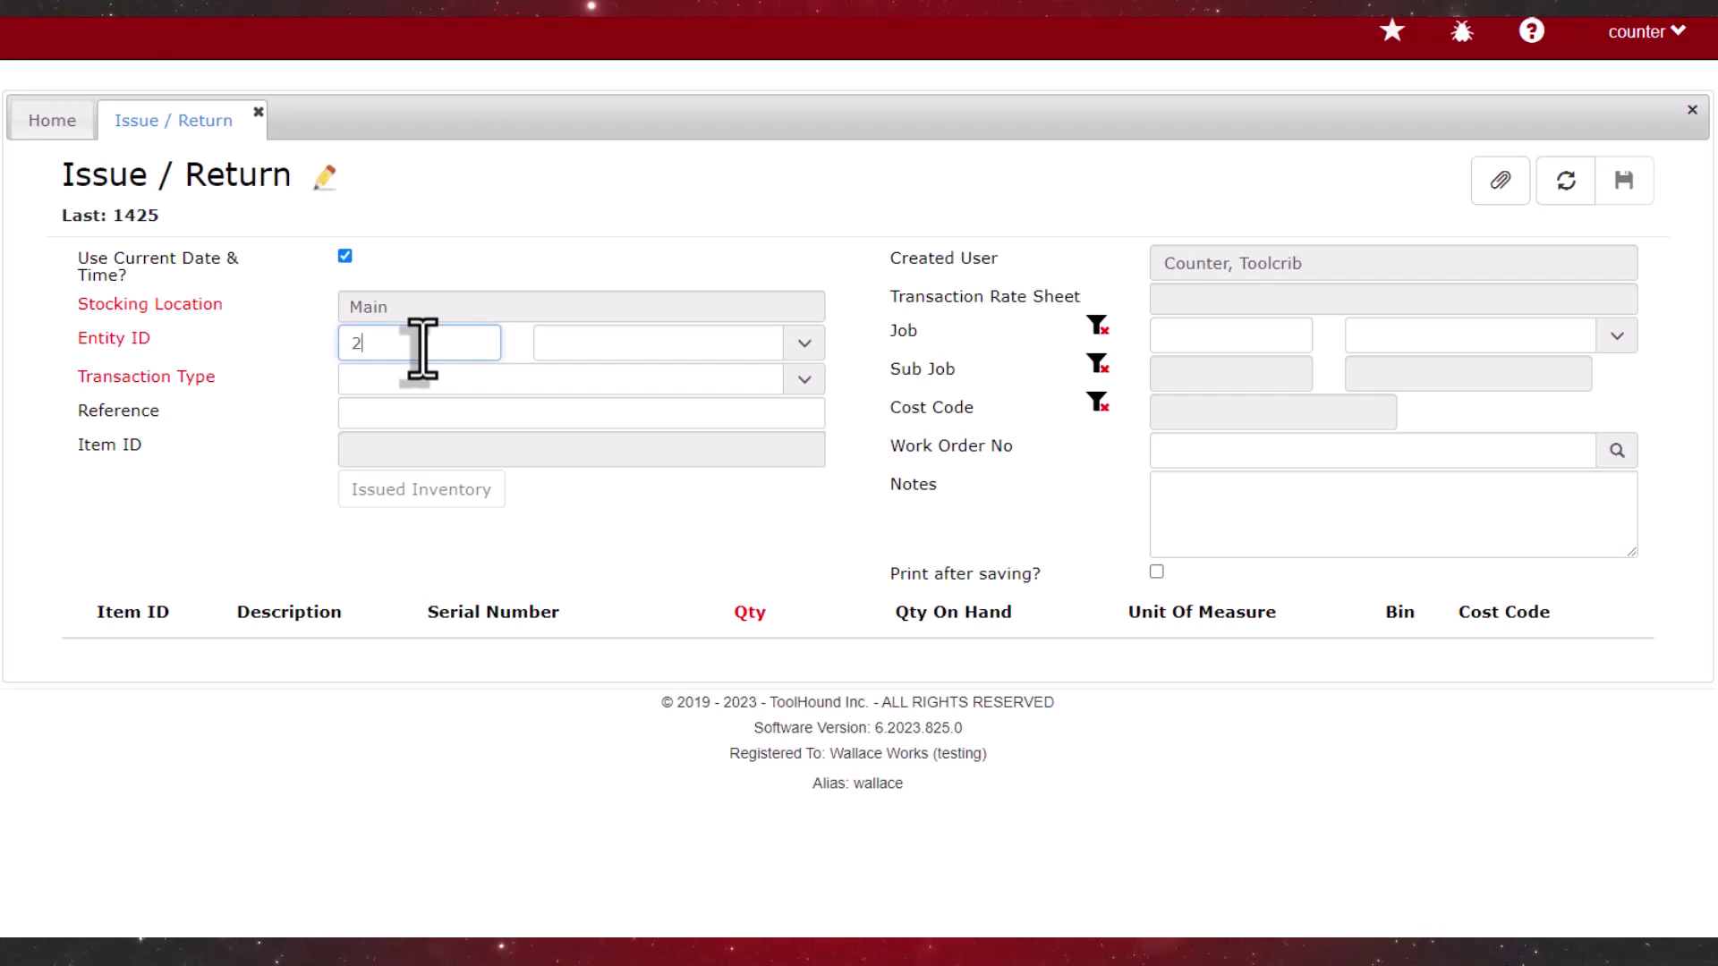
Load entity 001 and make the transaction a Return with return status OK.
text(001)
key(Tab)
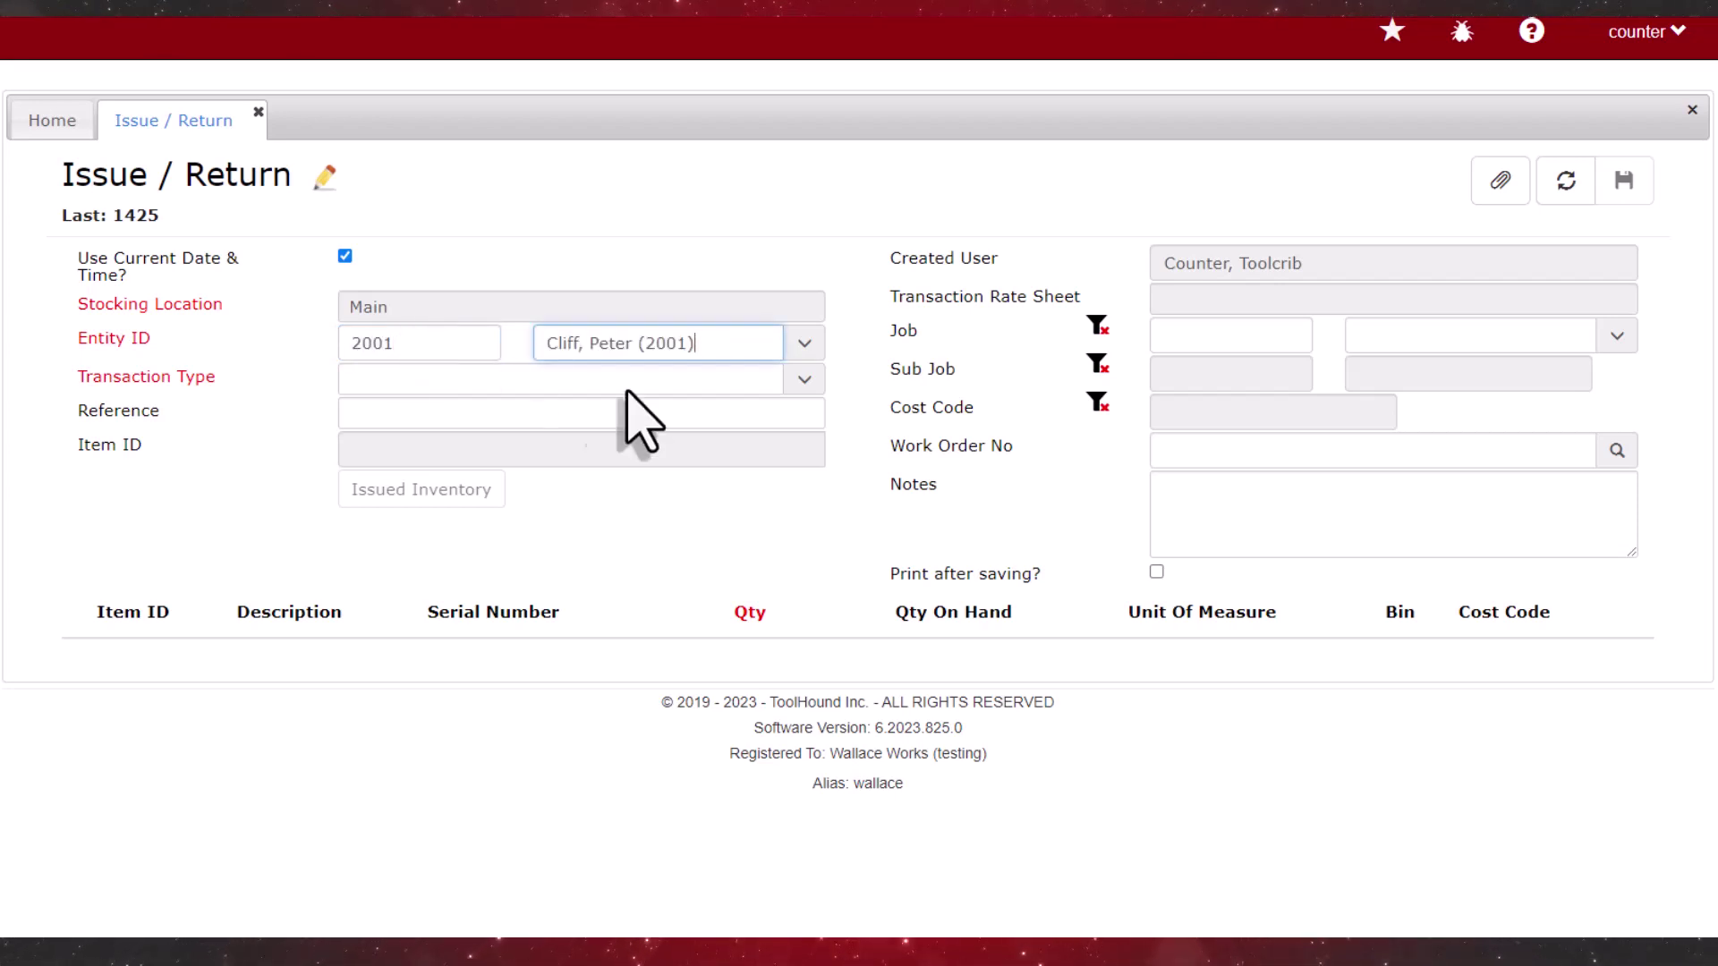
click(804, 379)
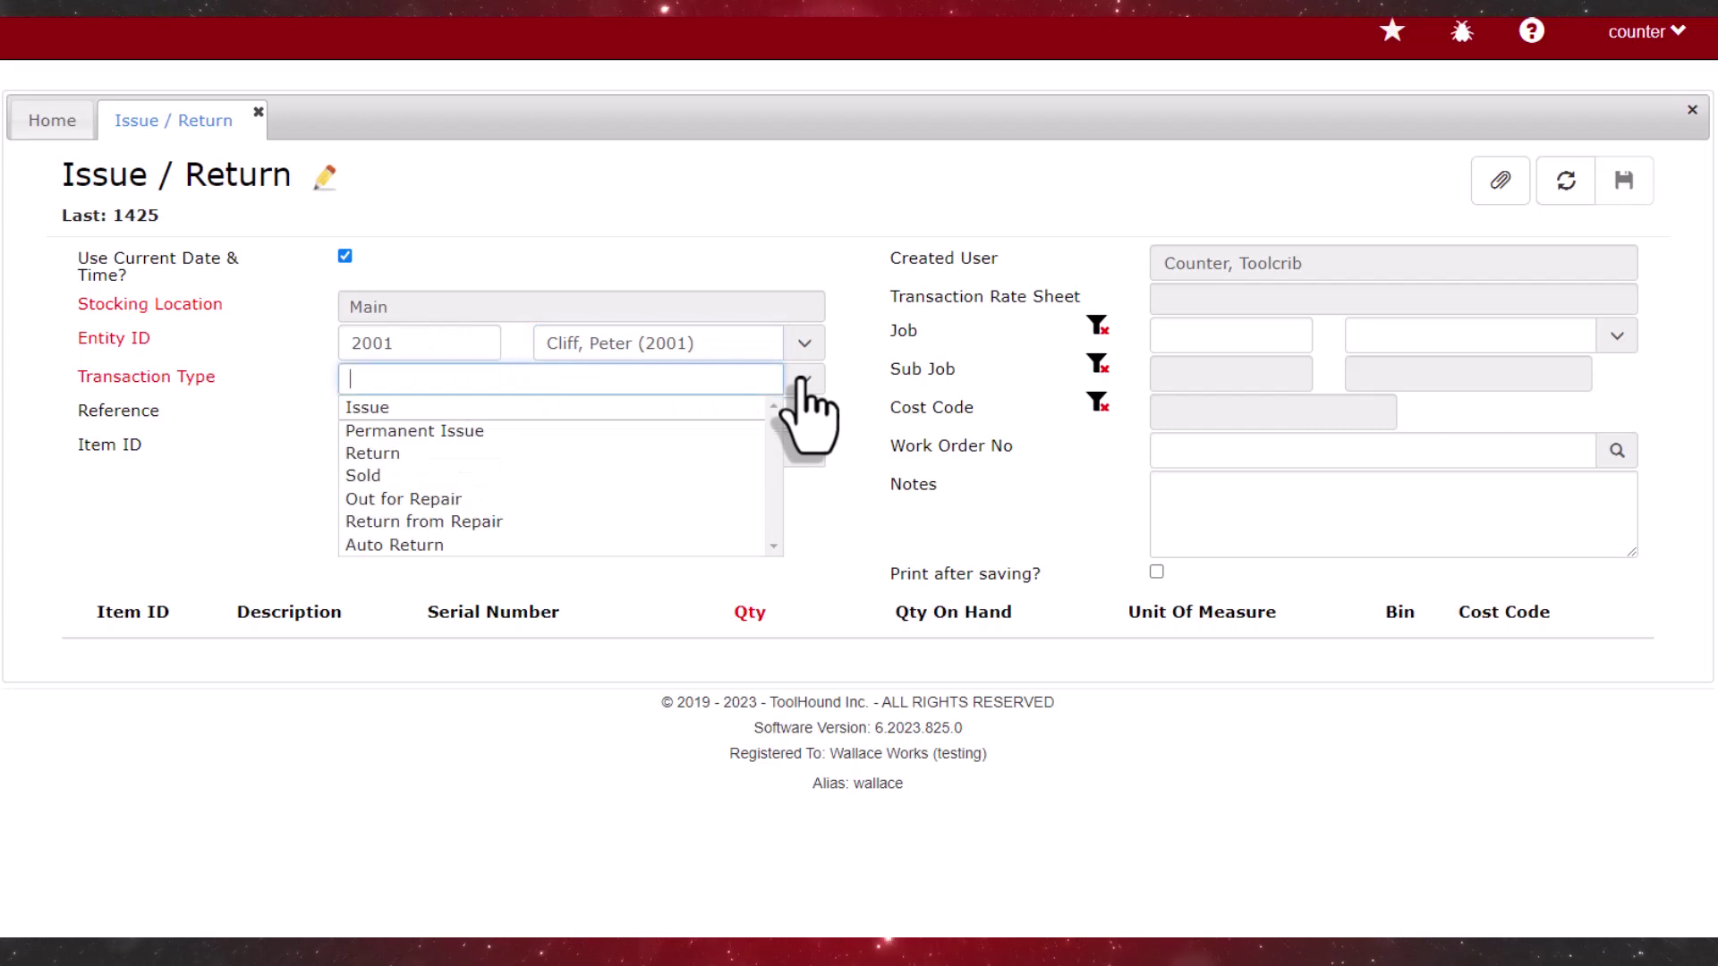
click(576, 454)
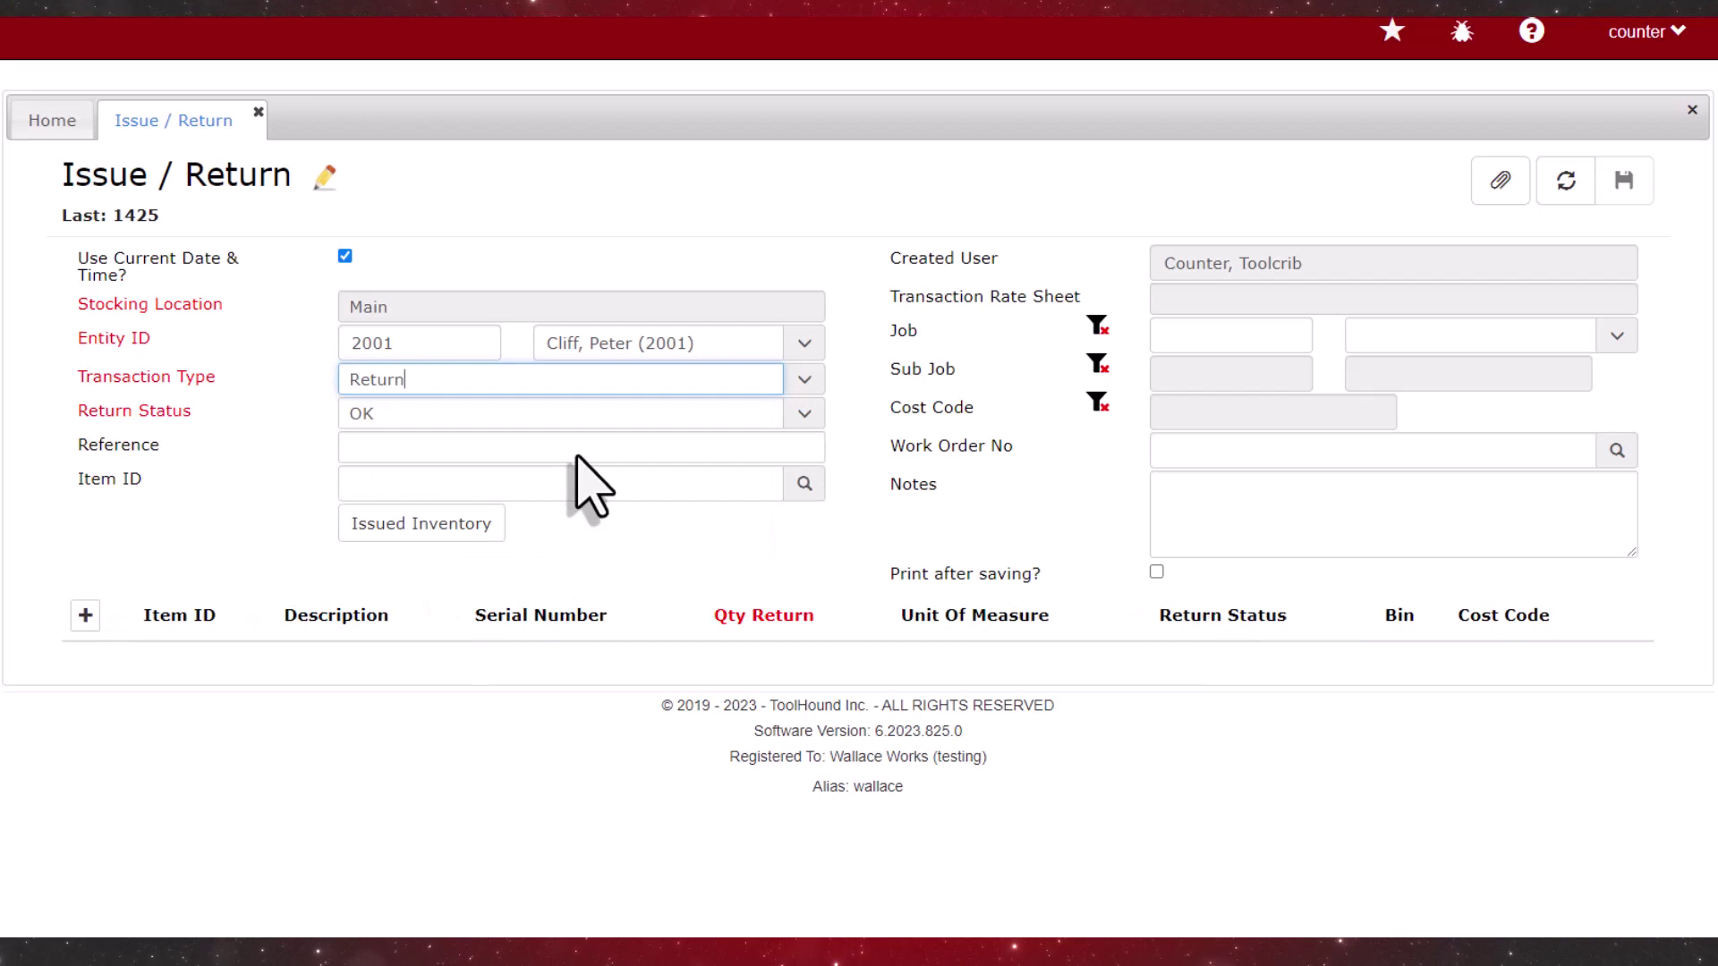
click(804, 413)
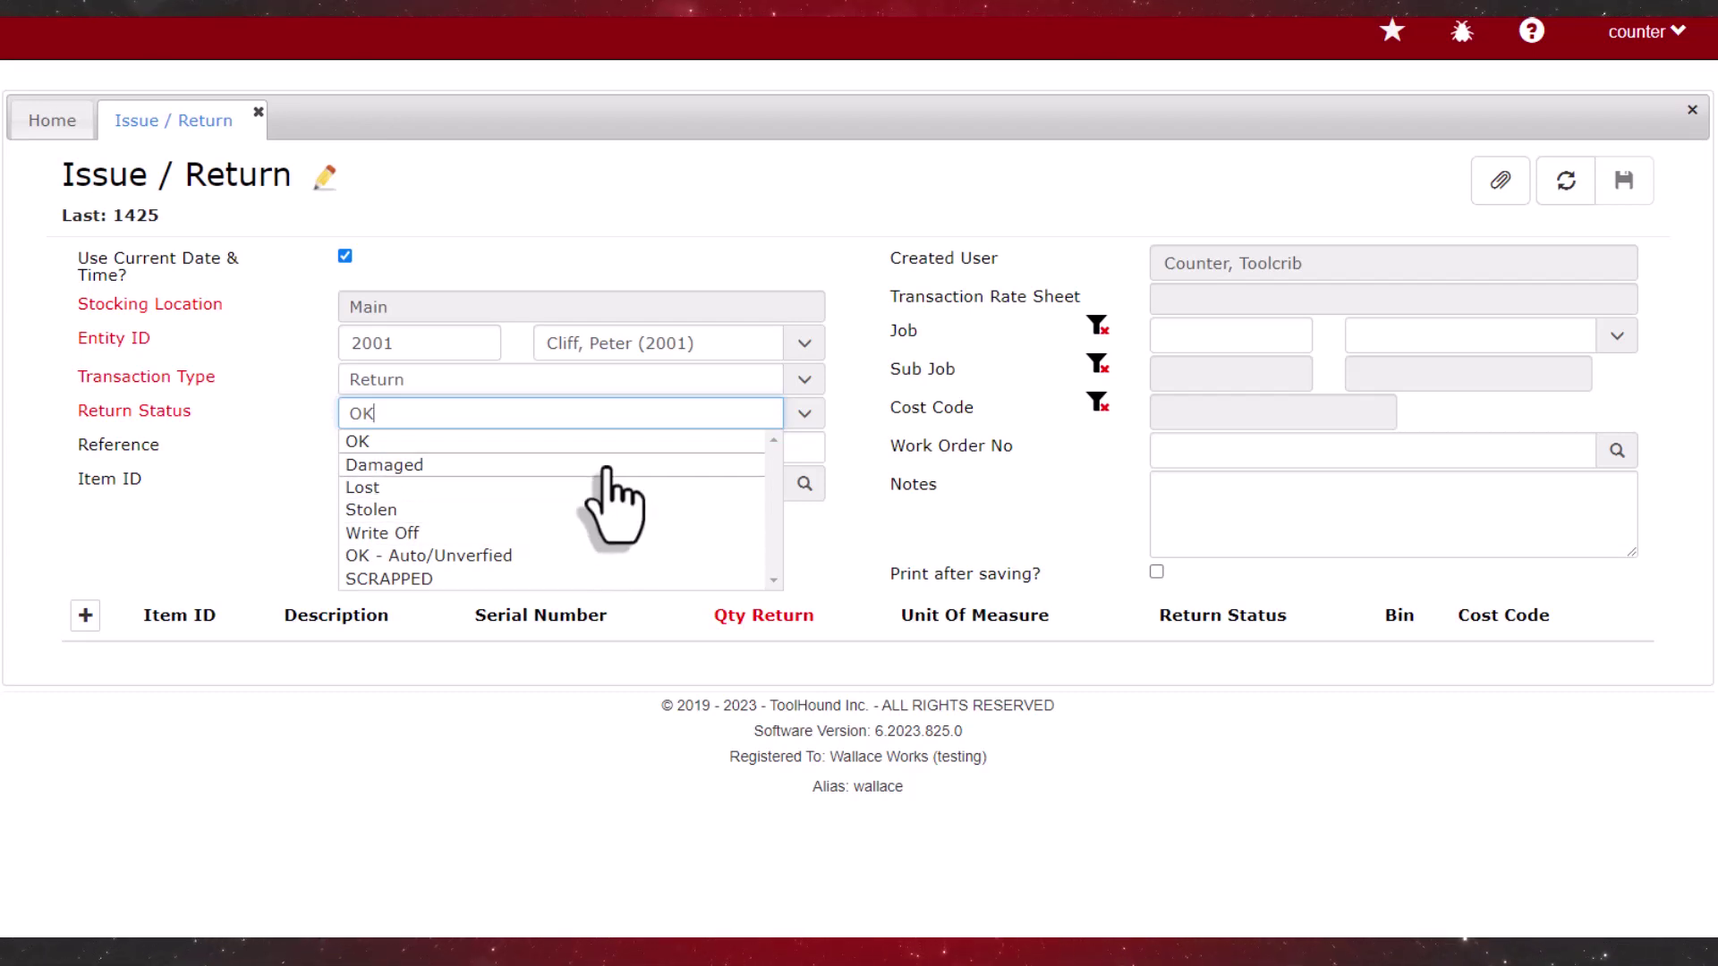
key(Return)
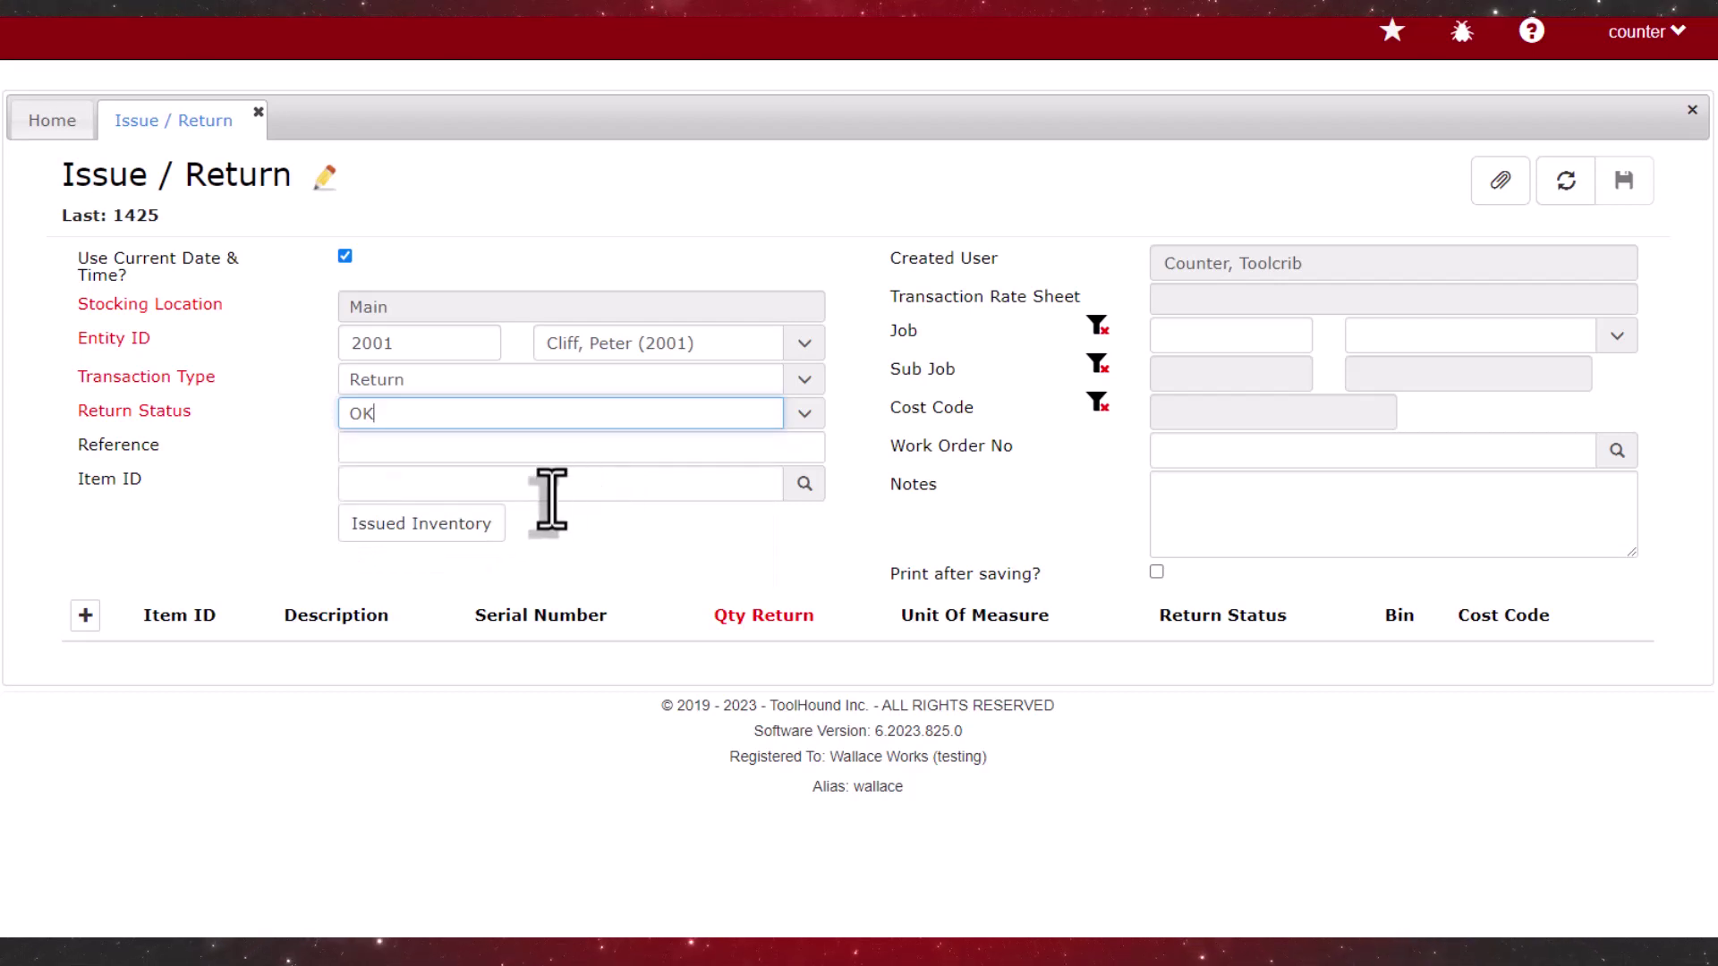
Add angle grinder 10017 to the return and mark it Damaged.
click(549, 495)
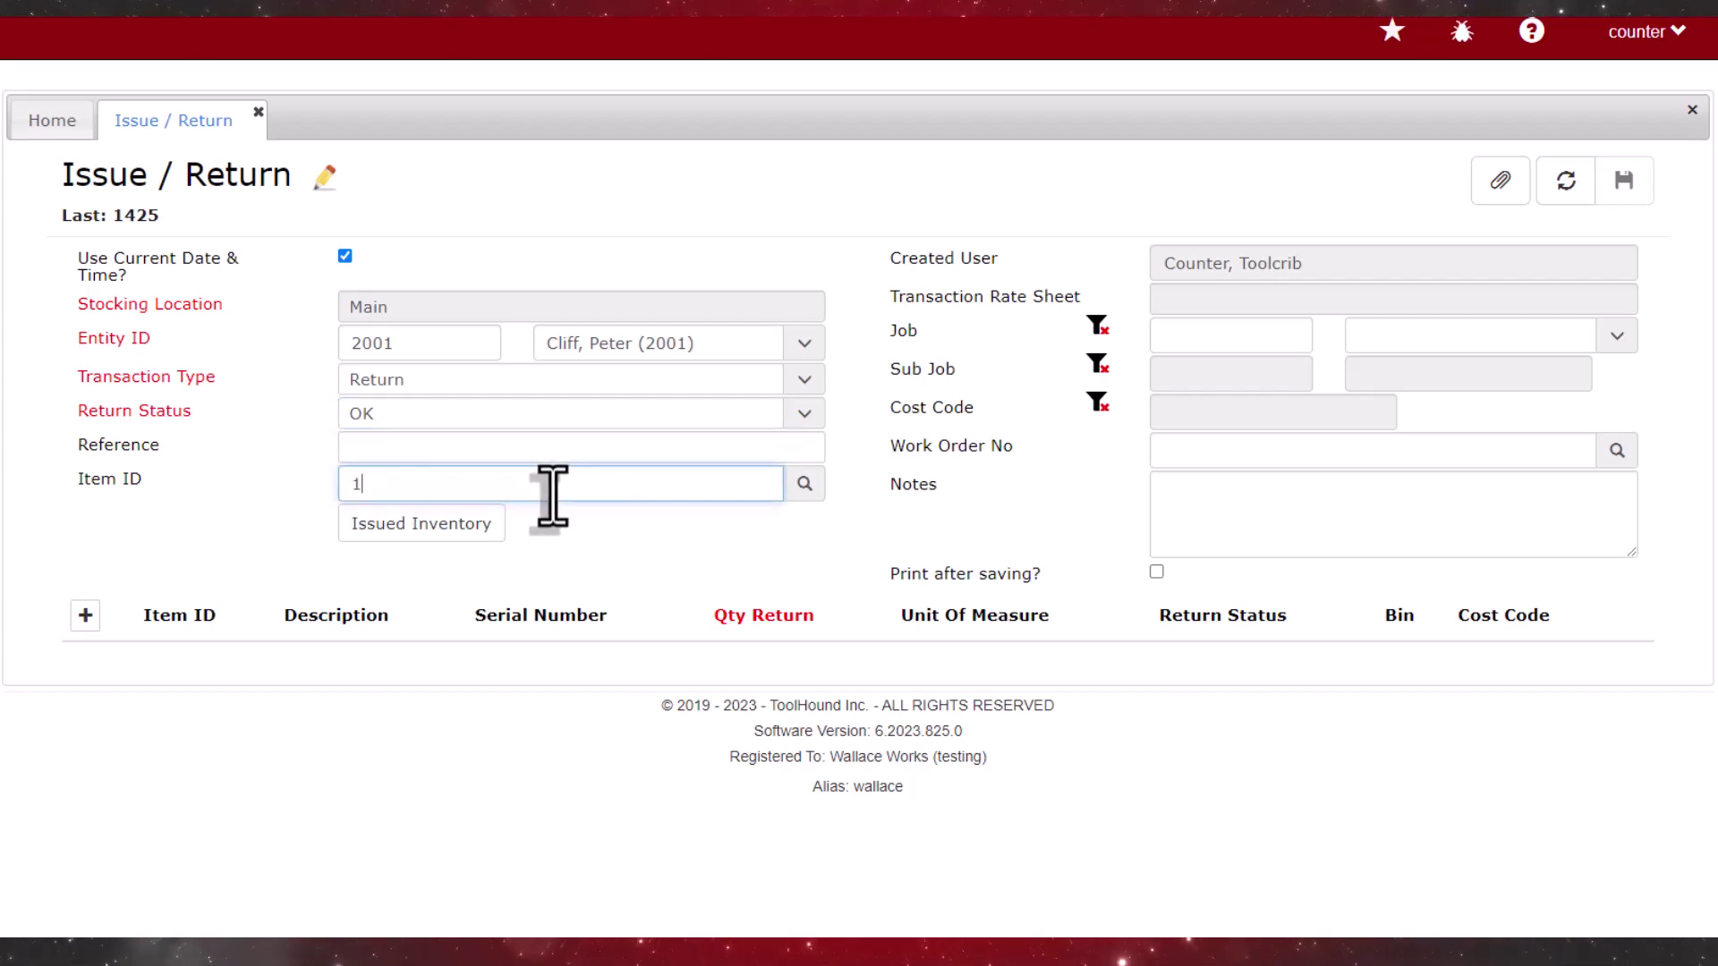
key(Tab)
key(Tab)
key(Tab)
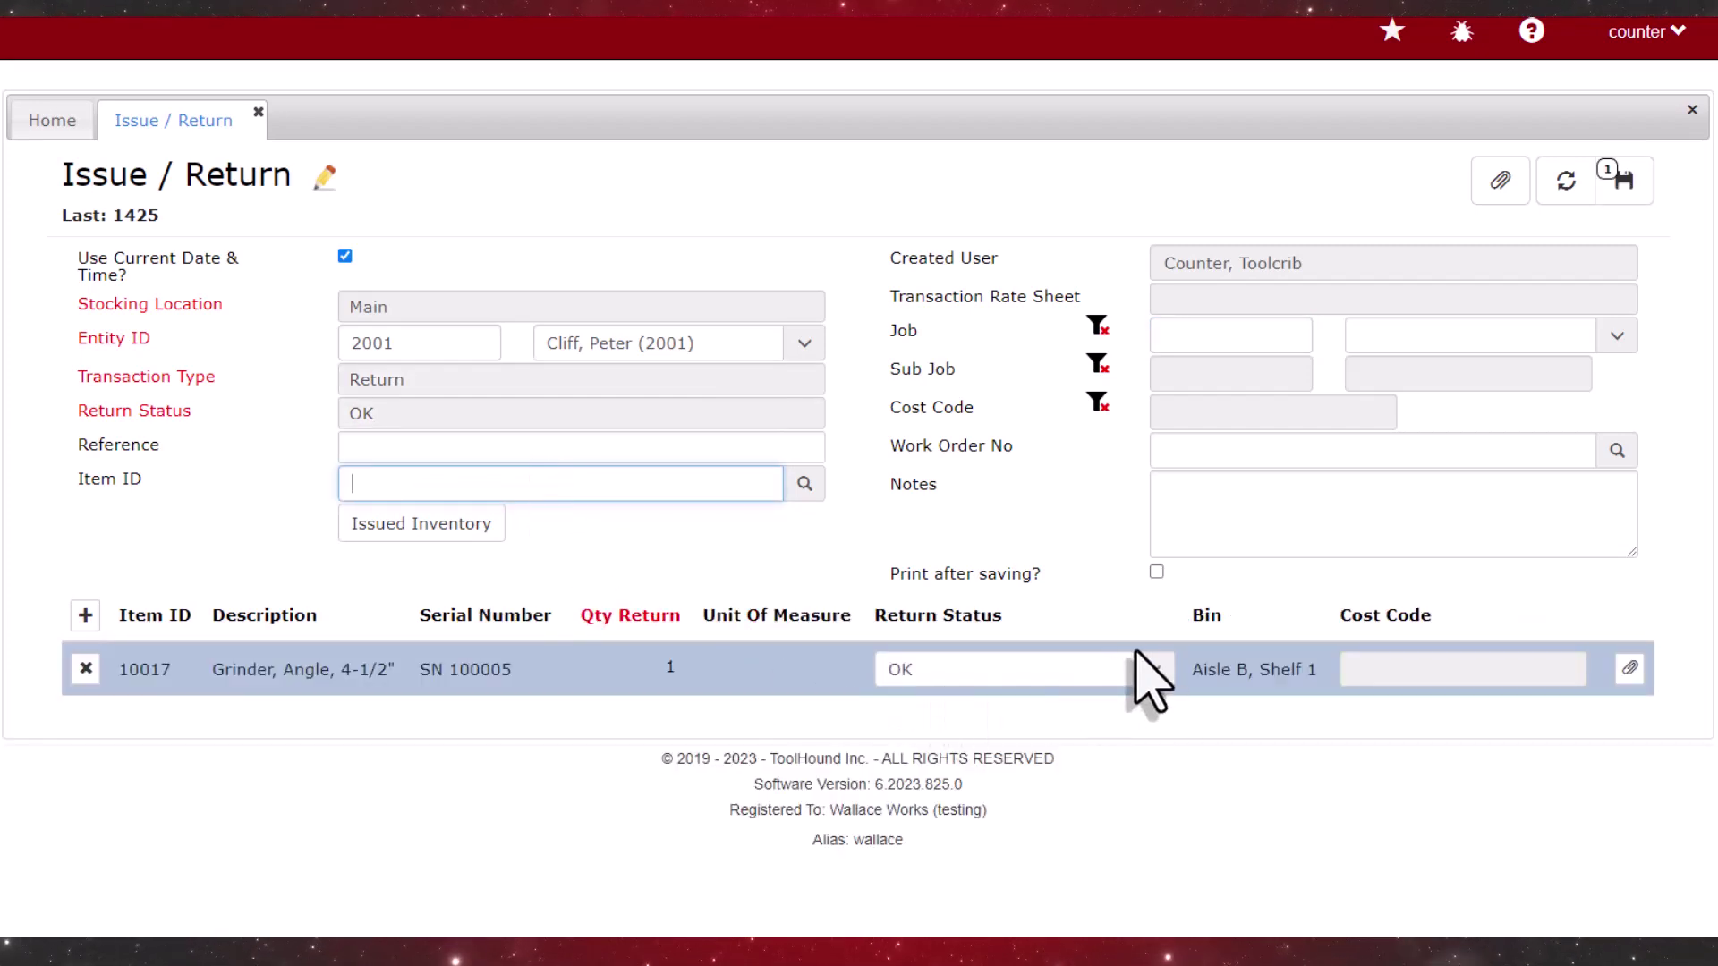
click(1152, 671)
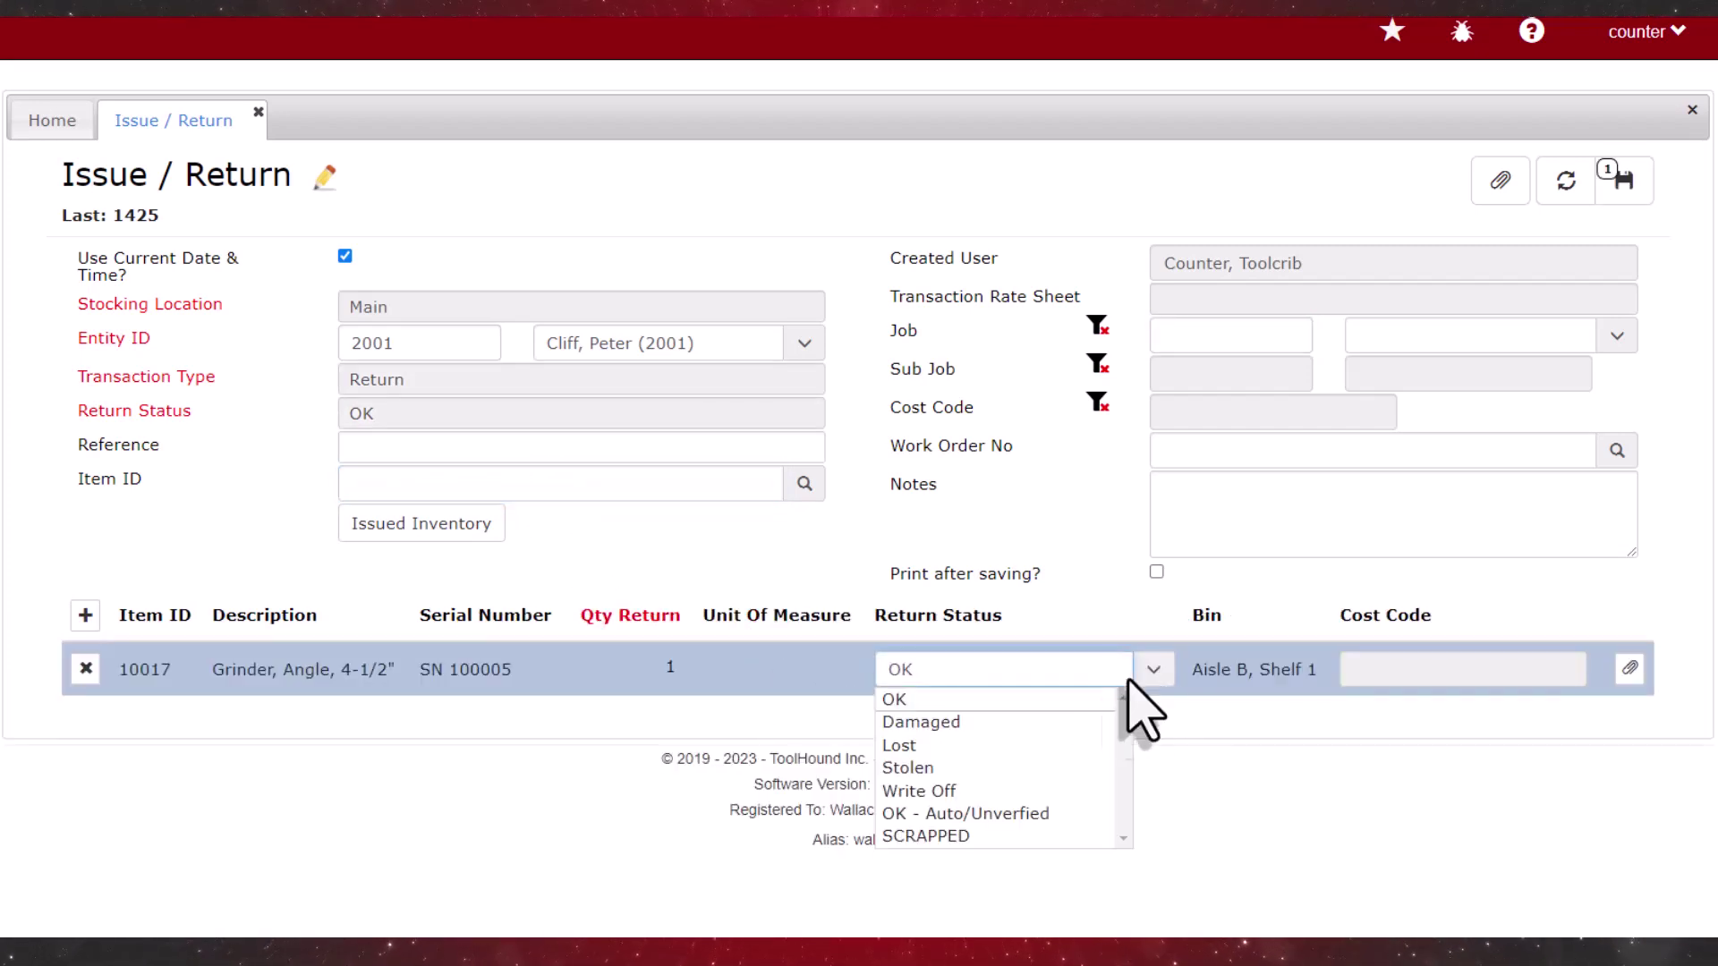
click(1056, 725)
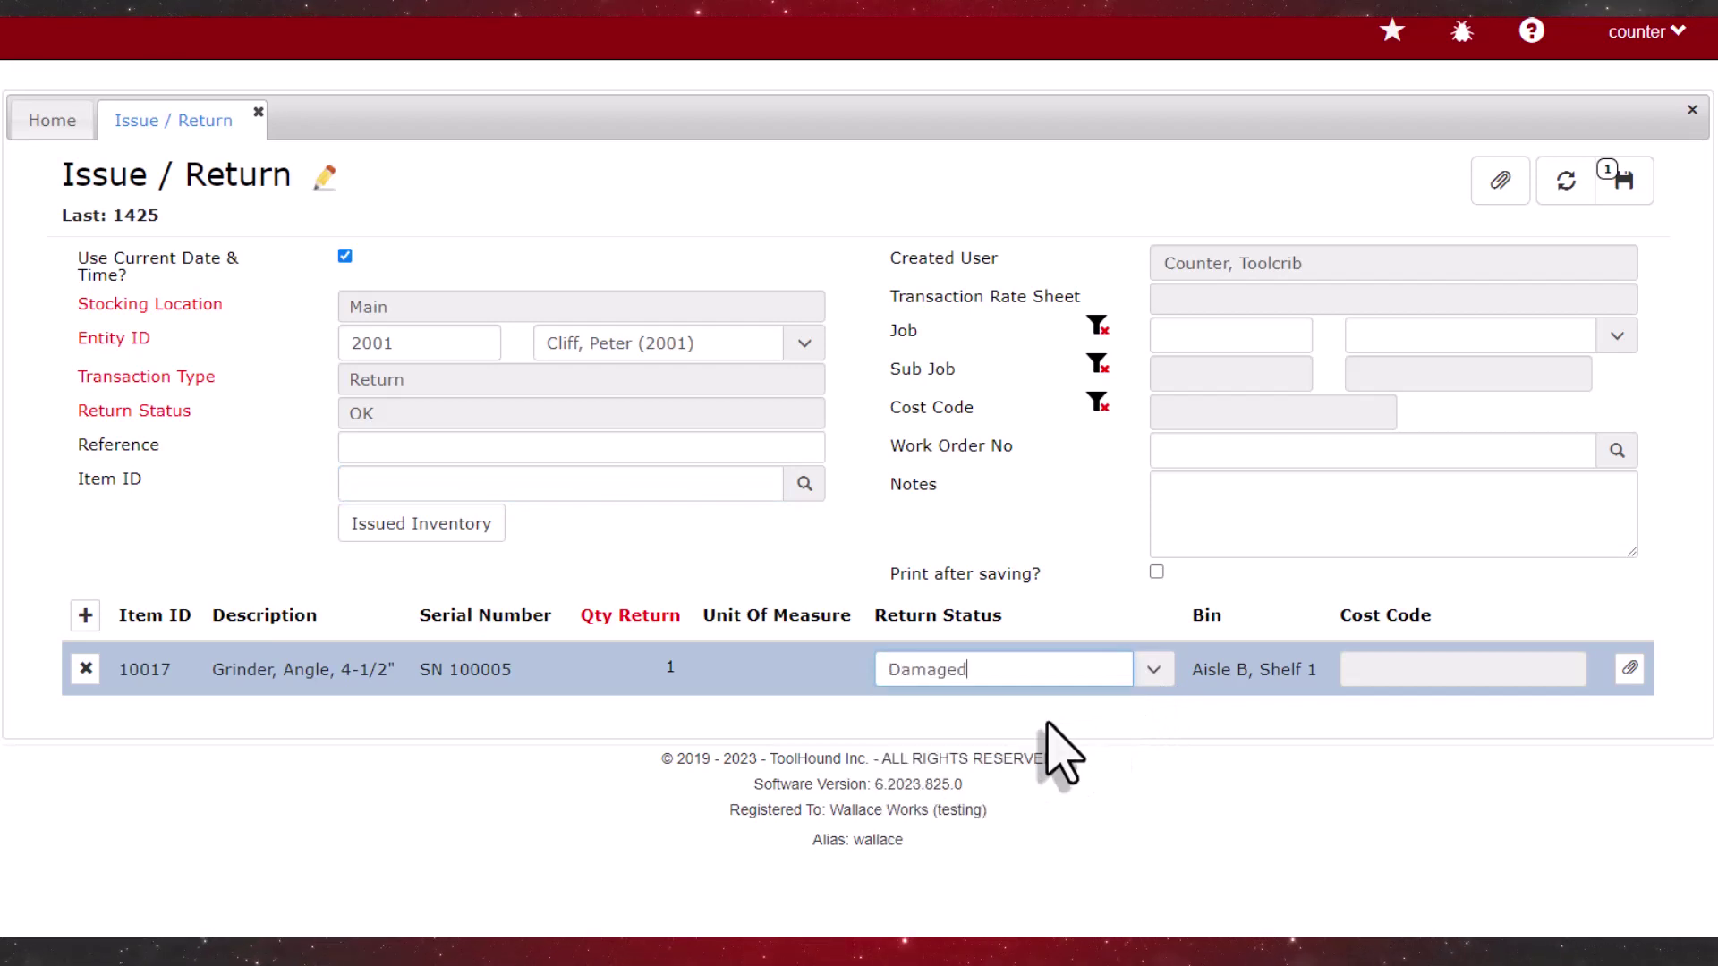
Pick string lights SL-50FT from the entity's issued inventory and add them to the return.
click(410, 528)
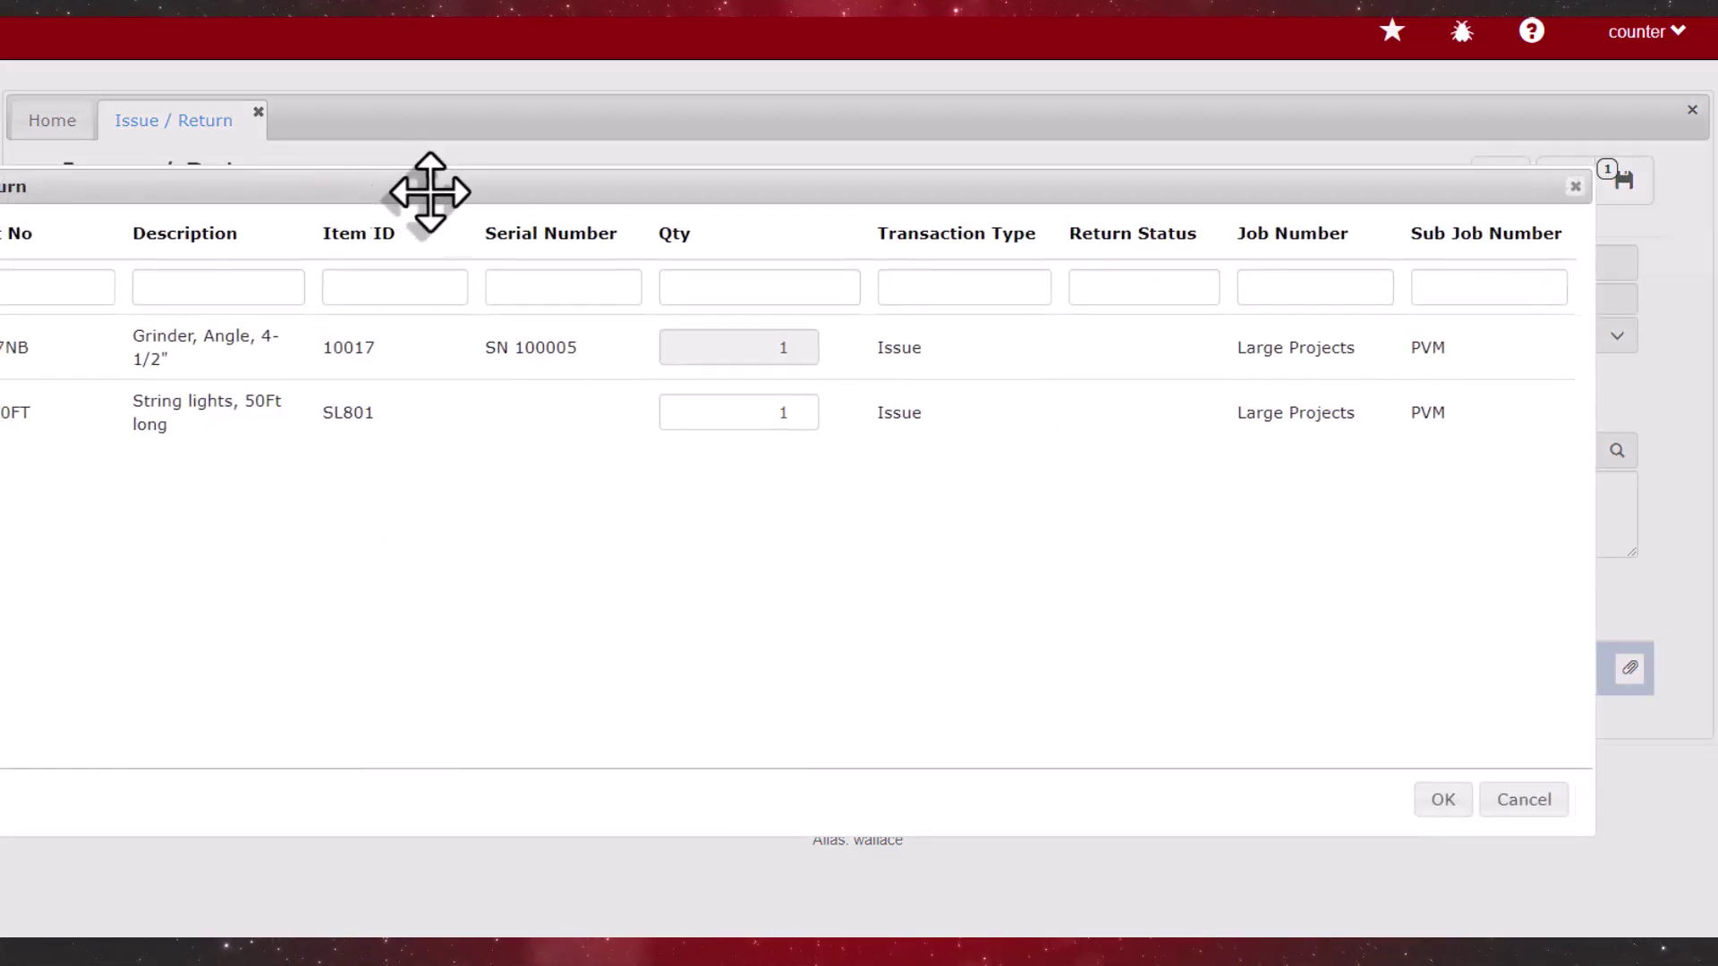
drag(429, 192, 537, 201)
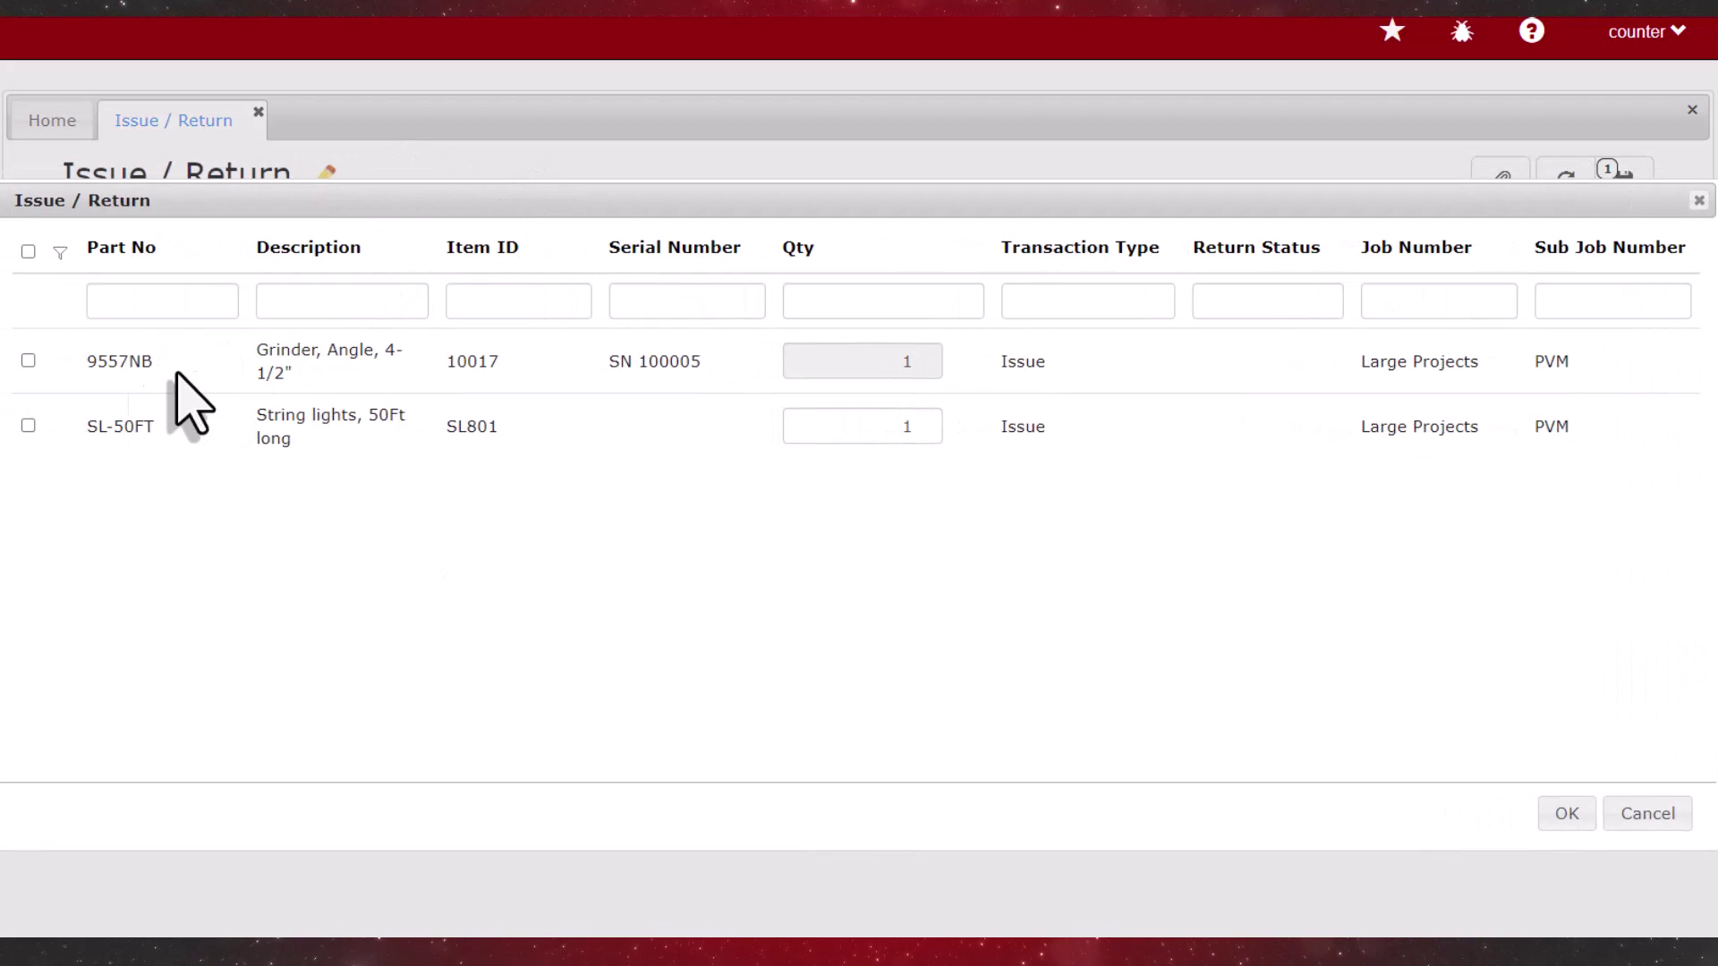
click(28, 425)
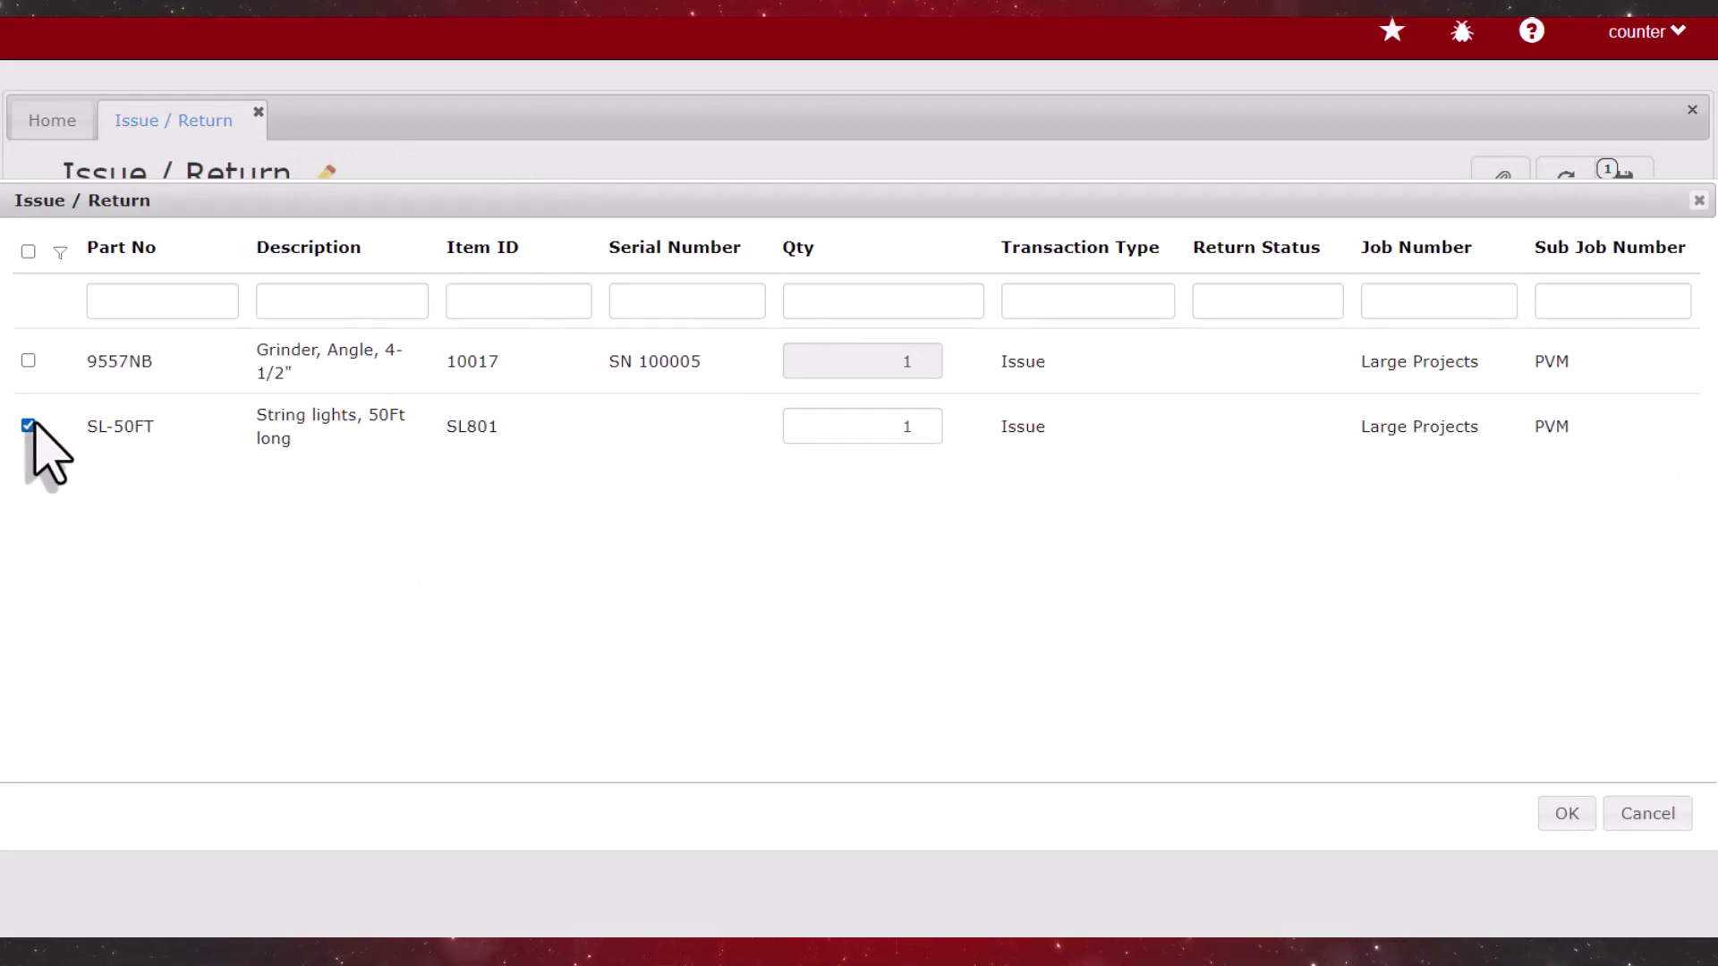
click(1561, 816)
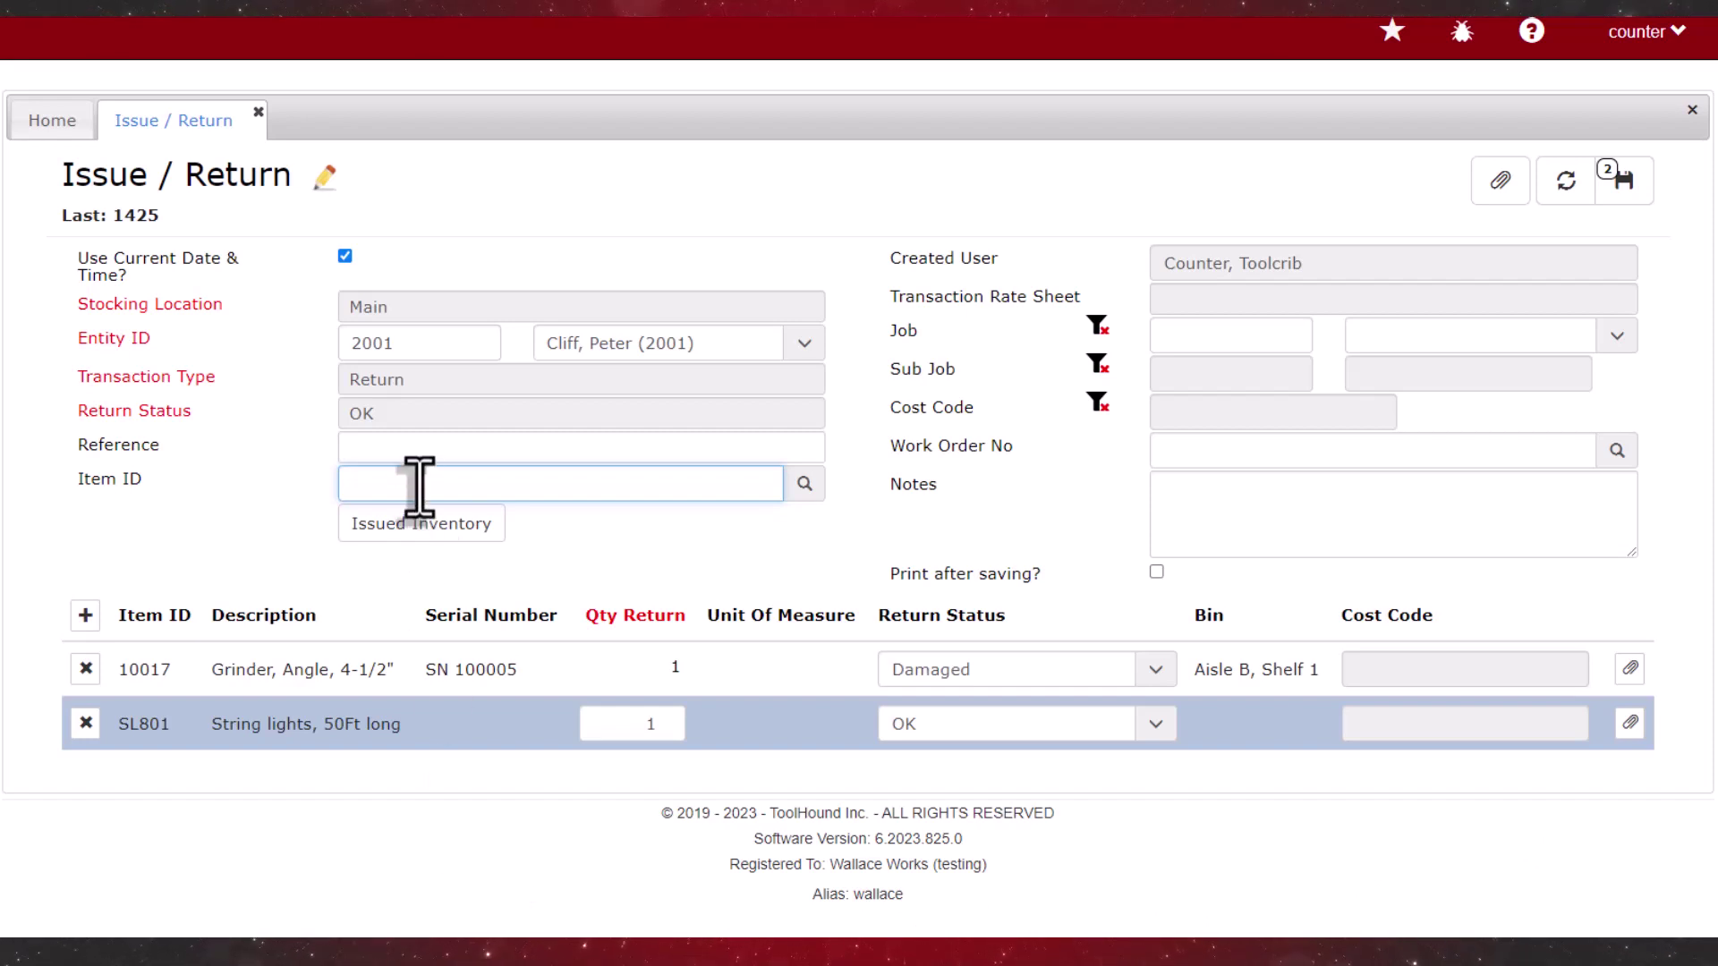
Return item 202 at quantity 4 and save the return as transaction 1426.
text(202)
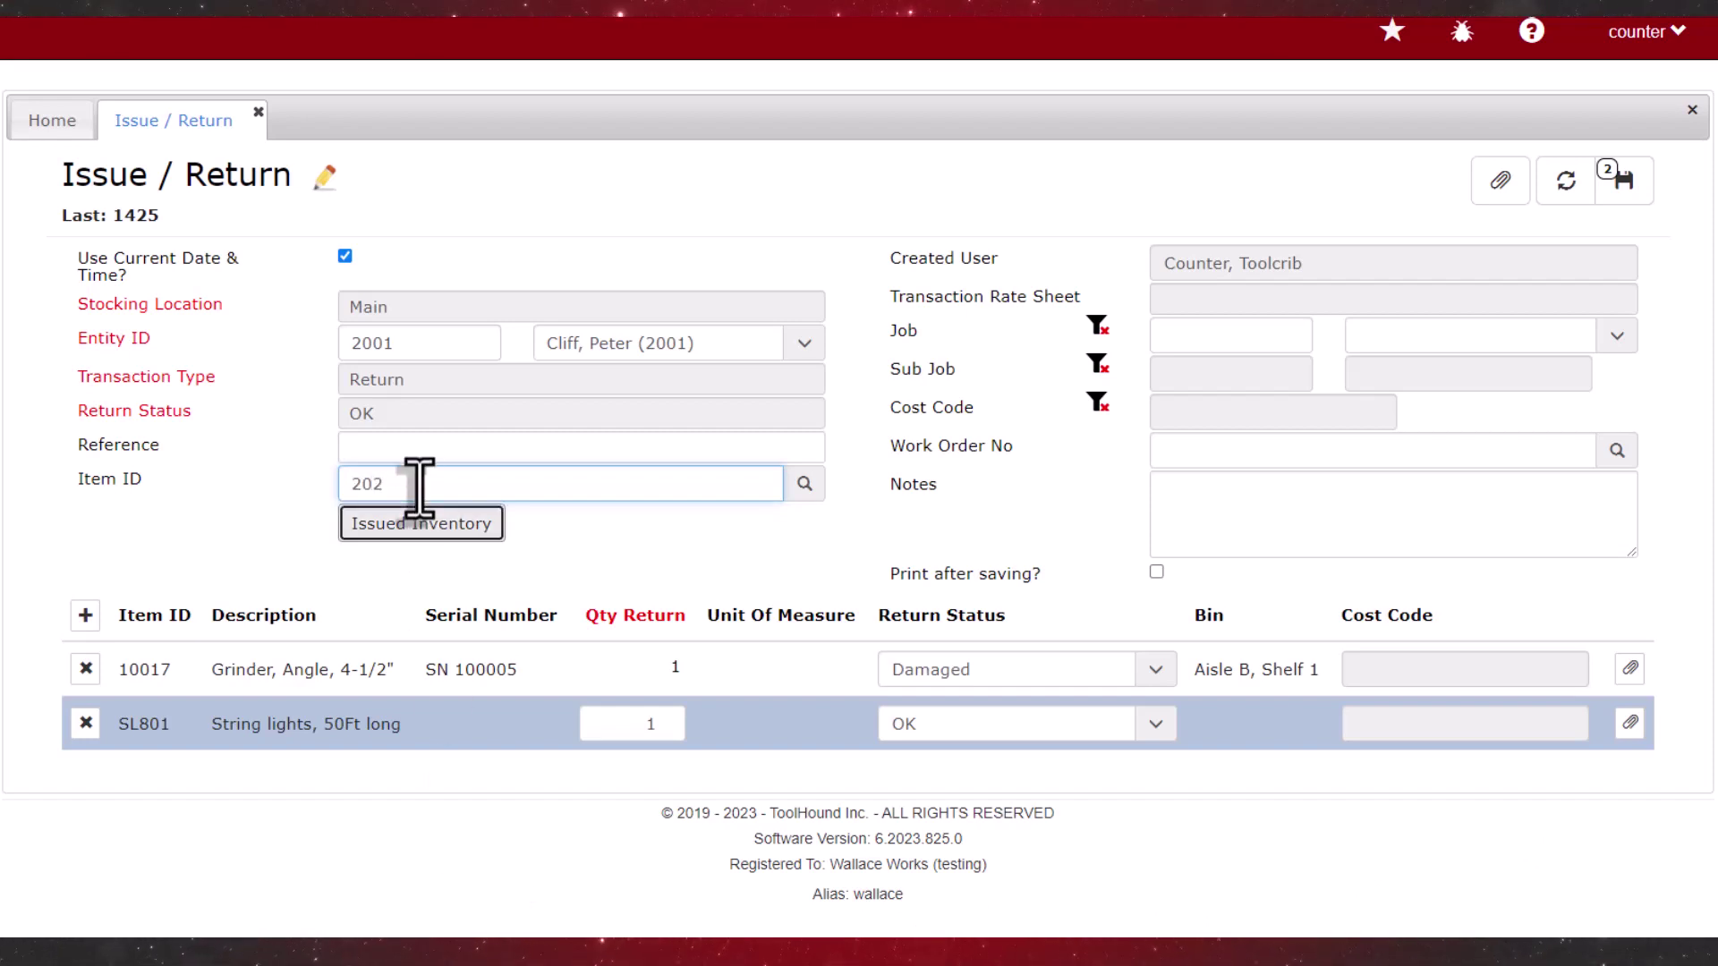
key(Return)
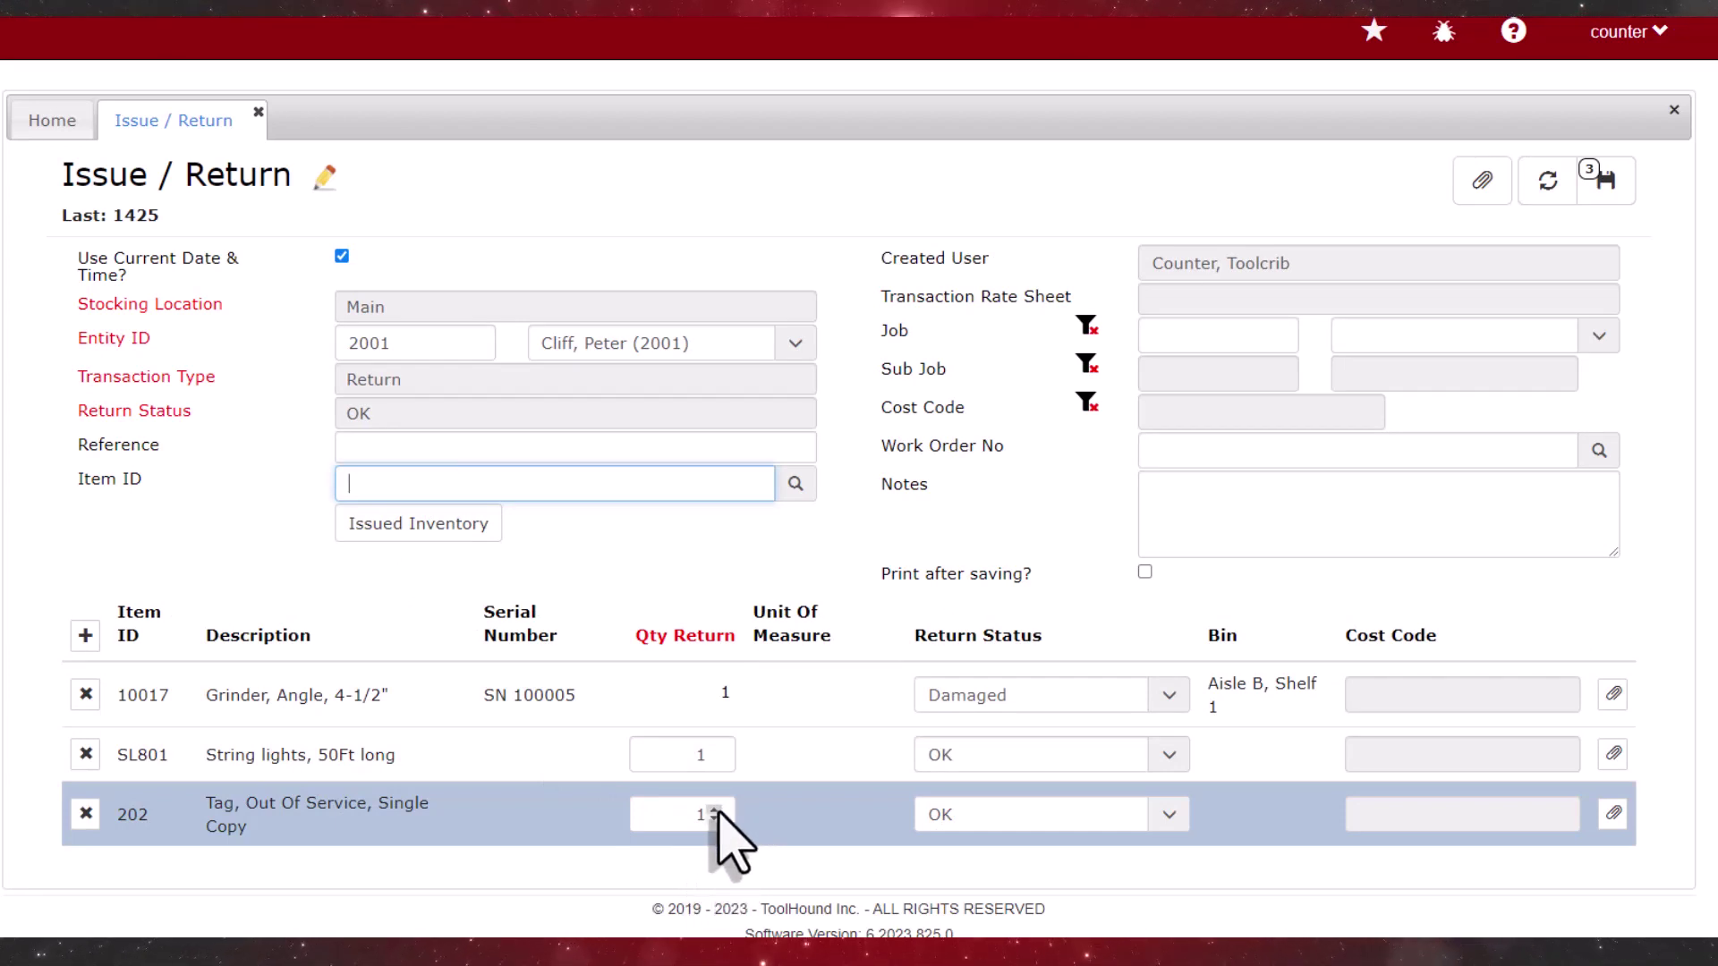
click(714, 810)
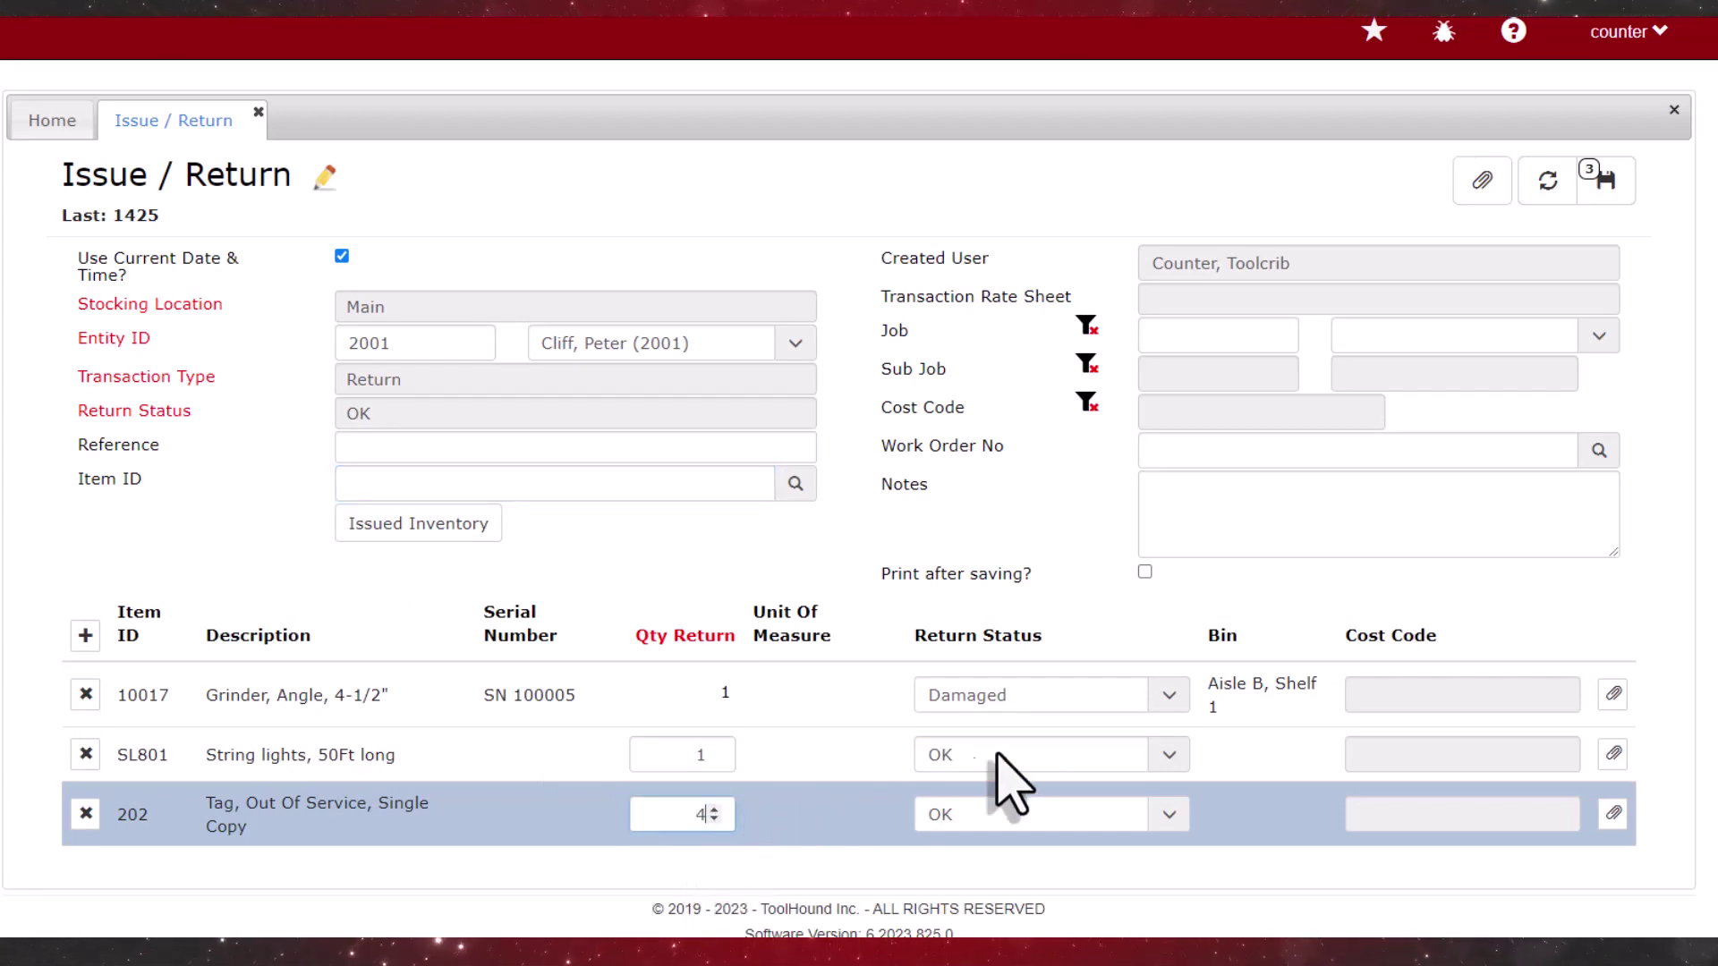
click(1606, 182)
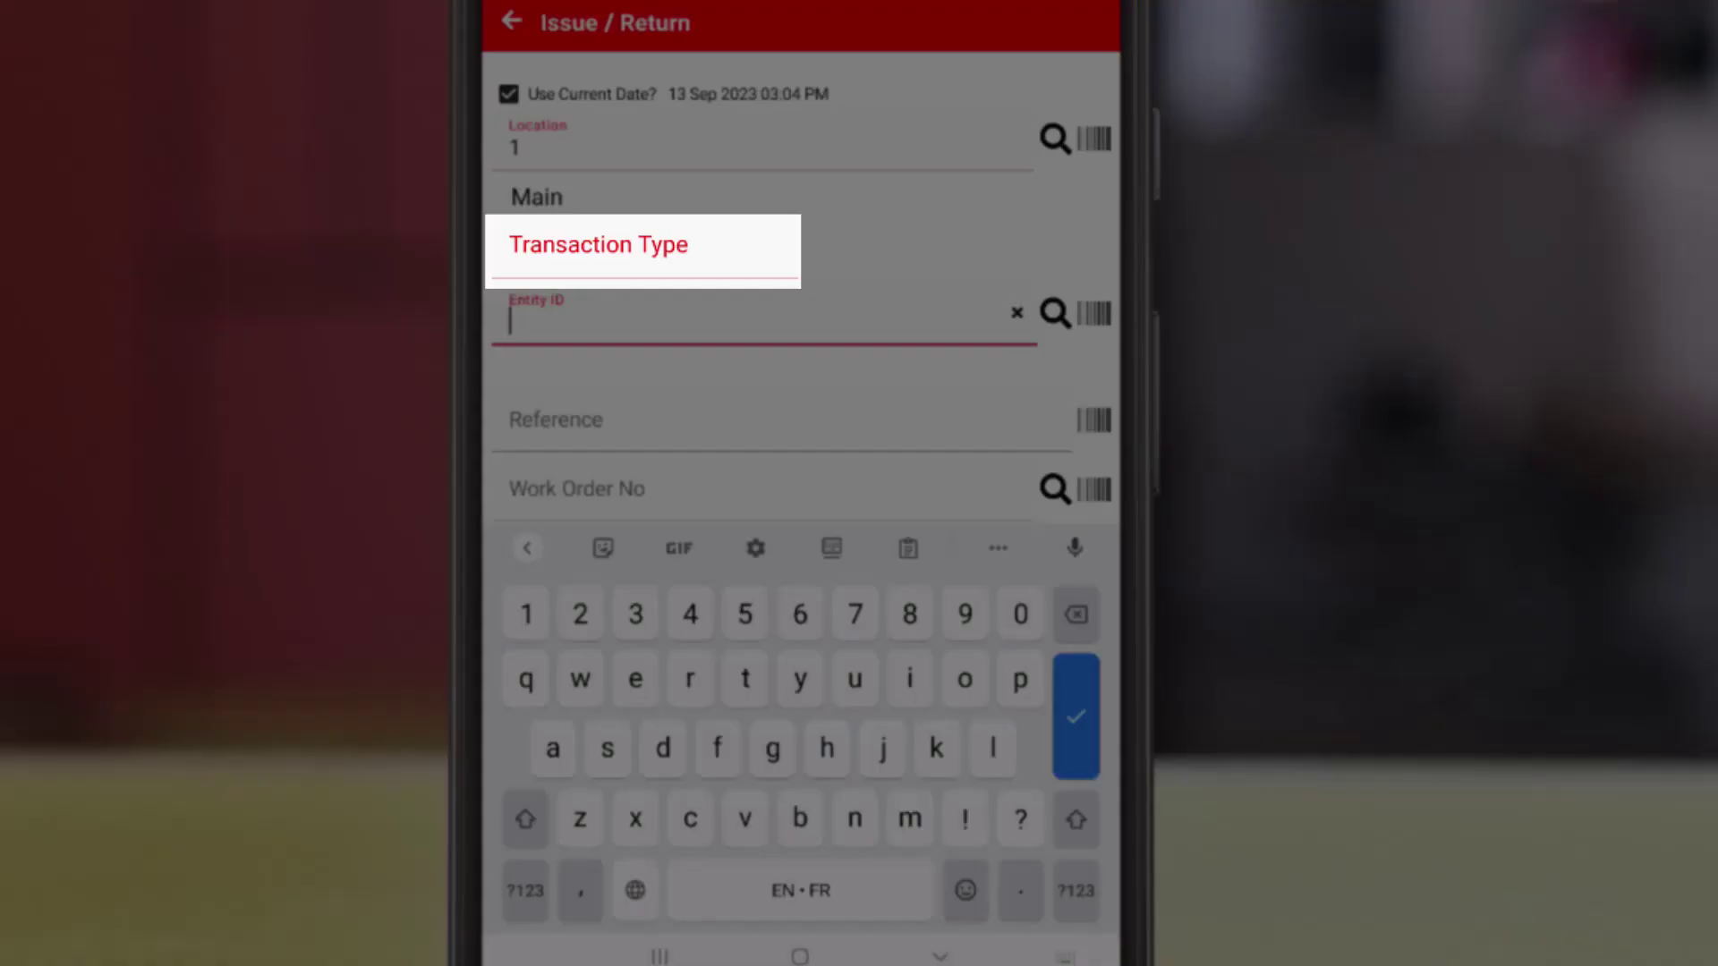
Choose Issue, search 'pie' and select Lachine Pier (ID Pier) as the entity.
click(598, 244)
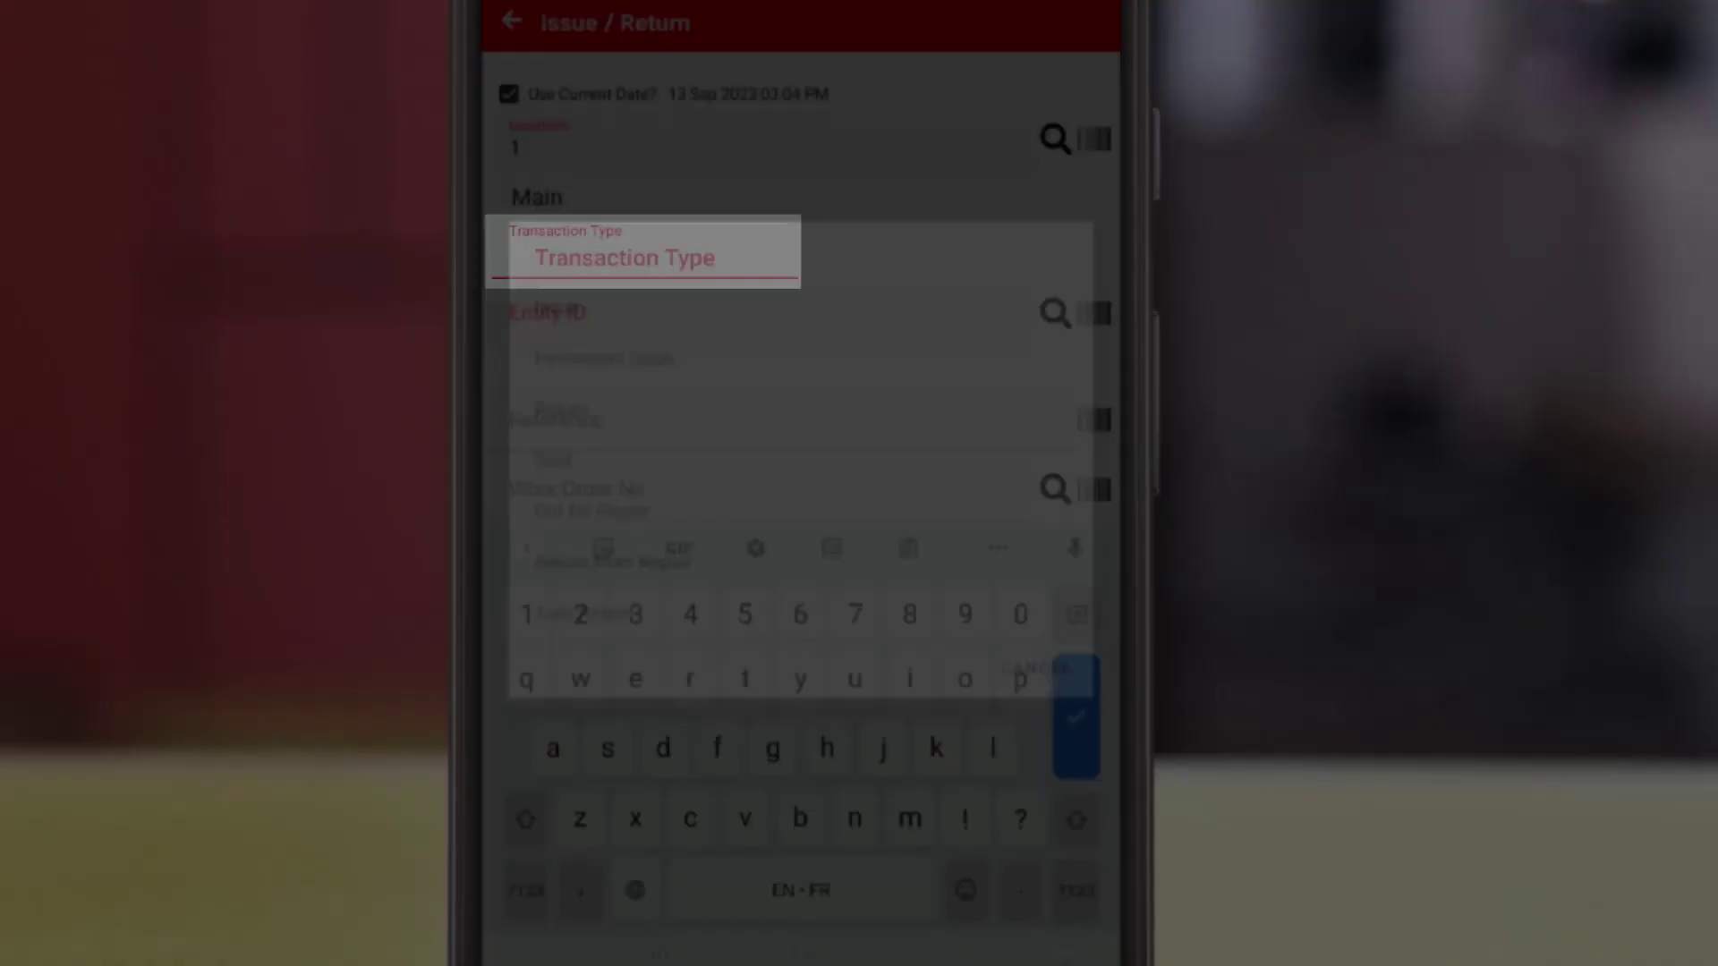
click(556, 306)
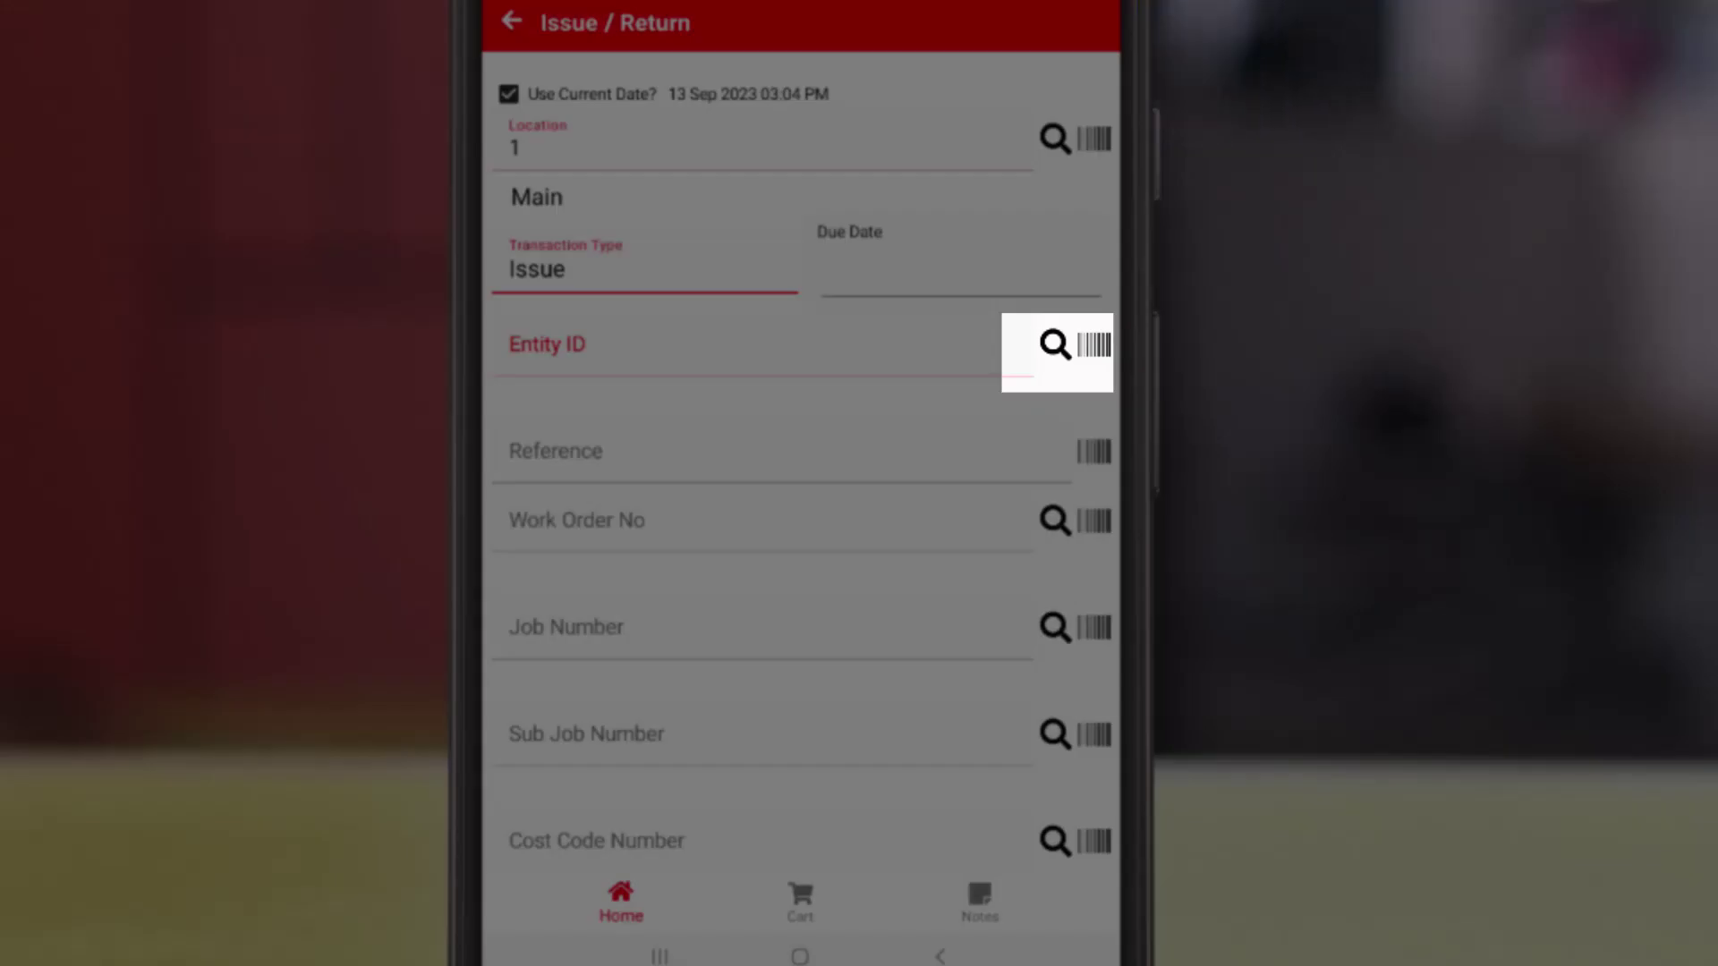
click(1055, 343)
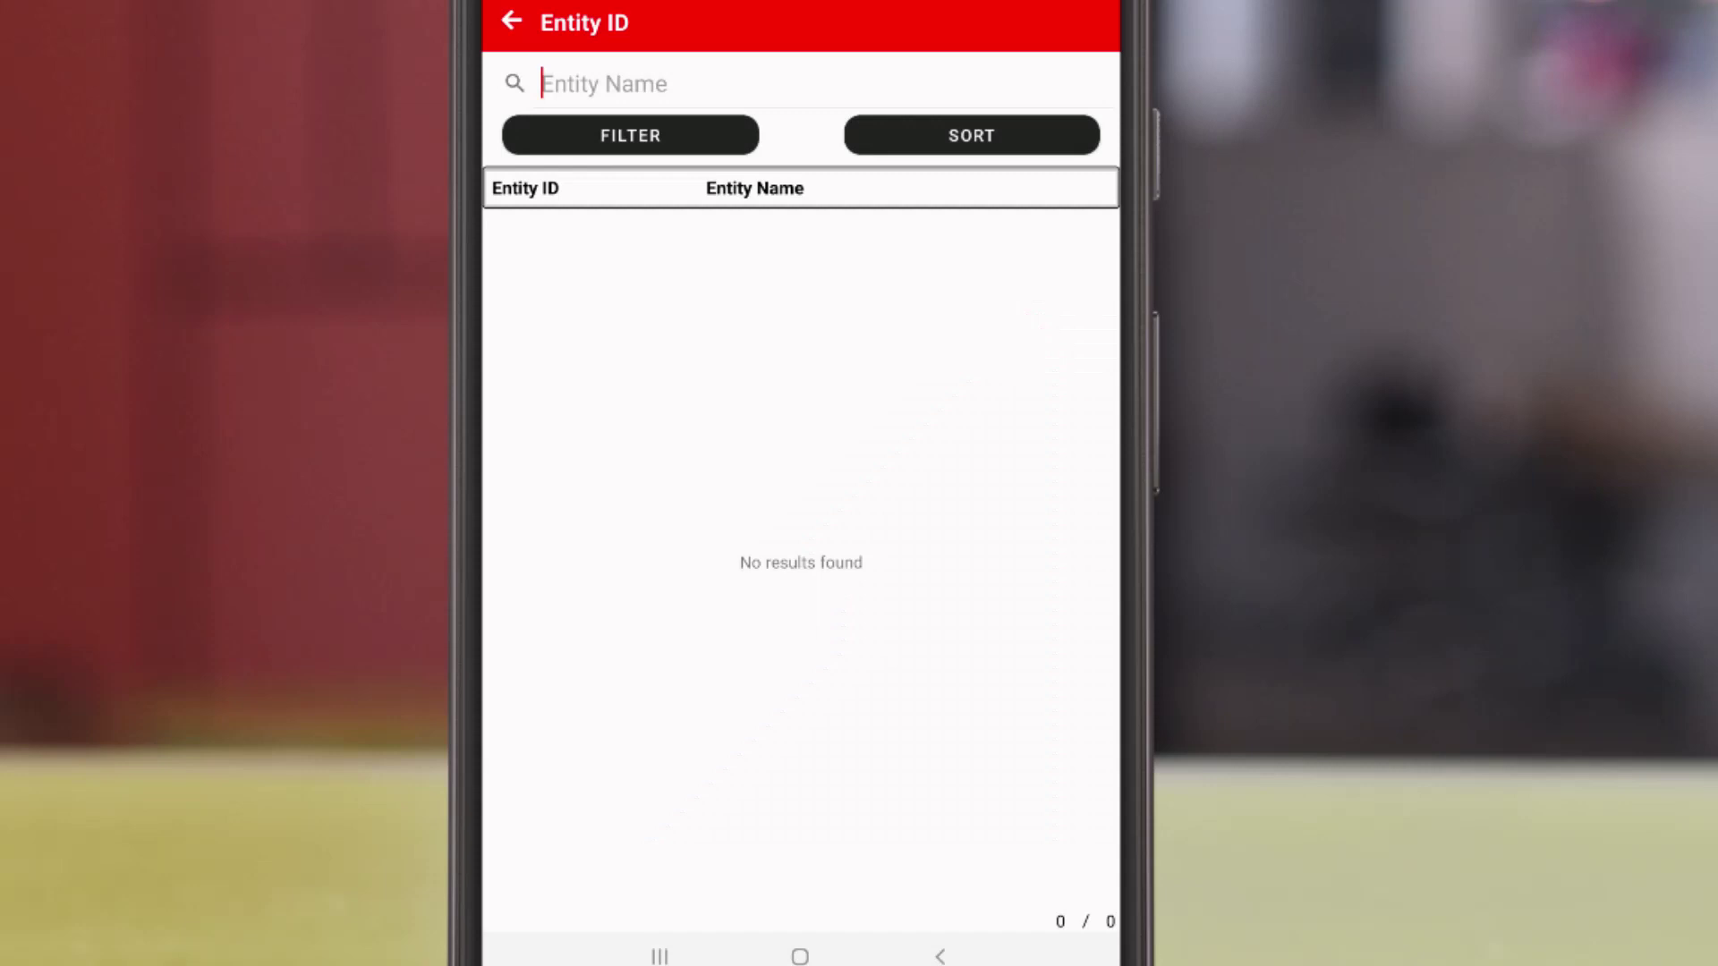
text(pier)
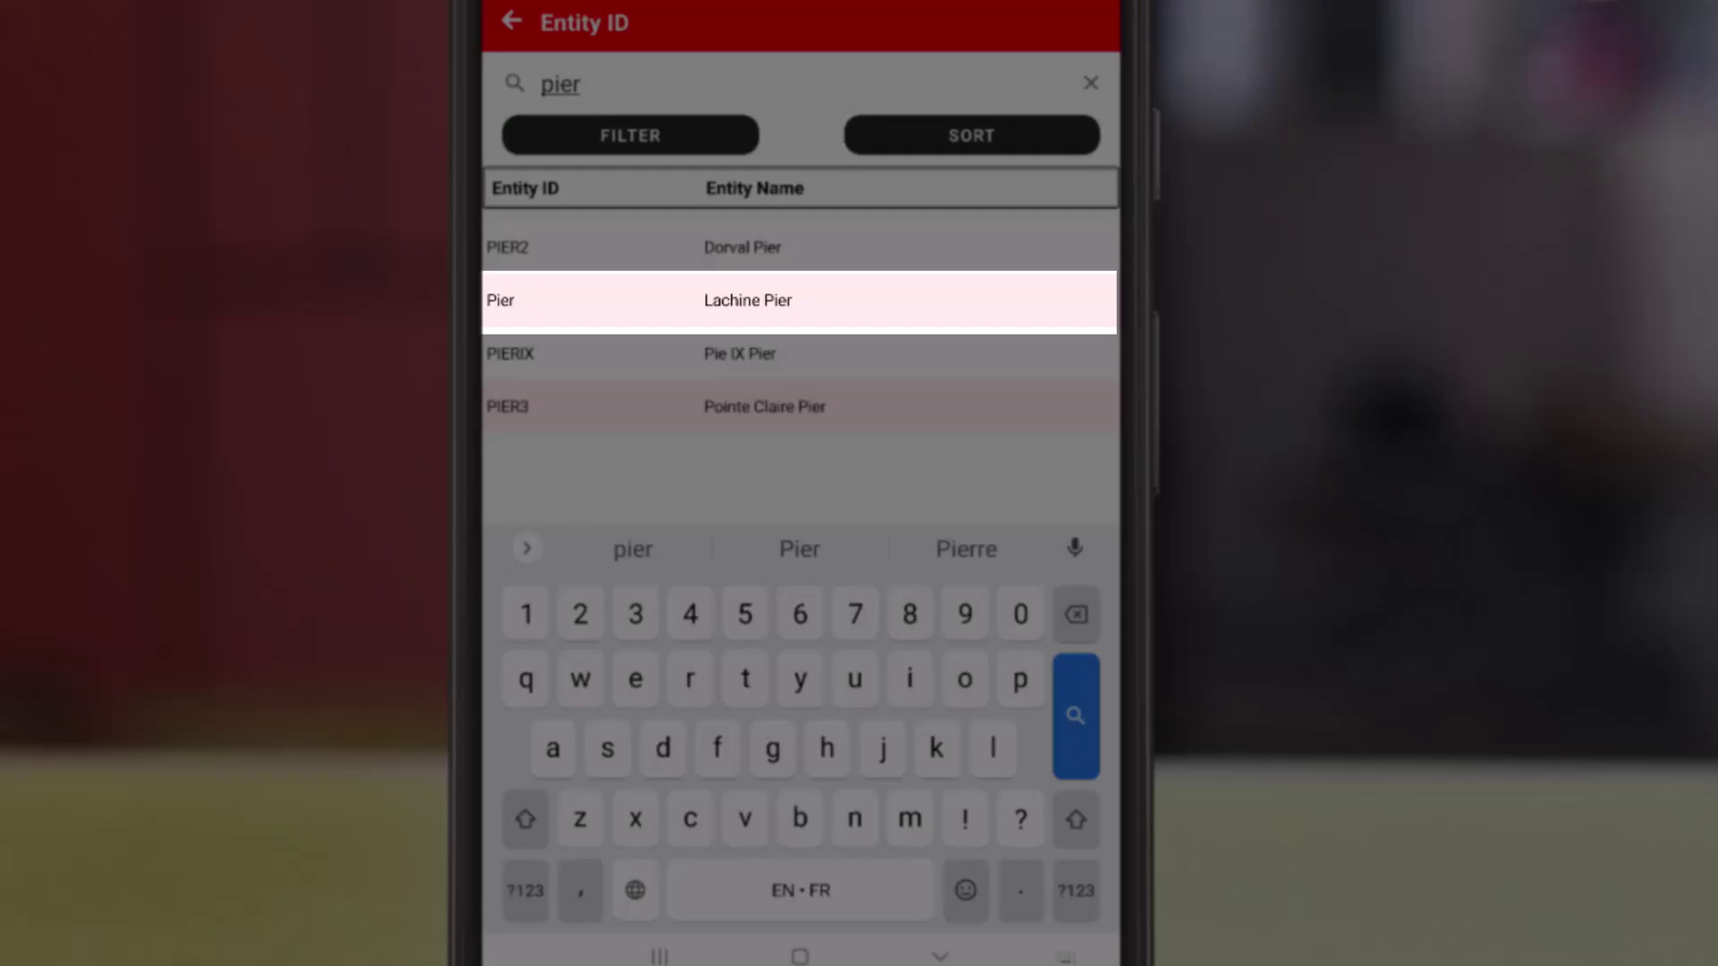
click(747, 300)
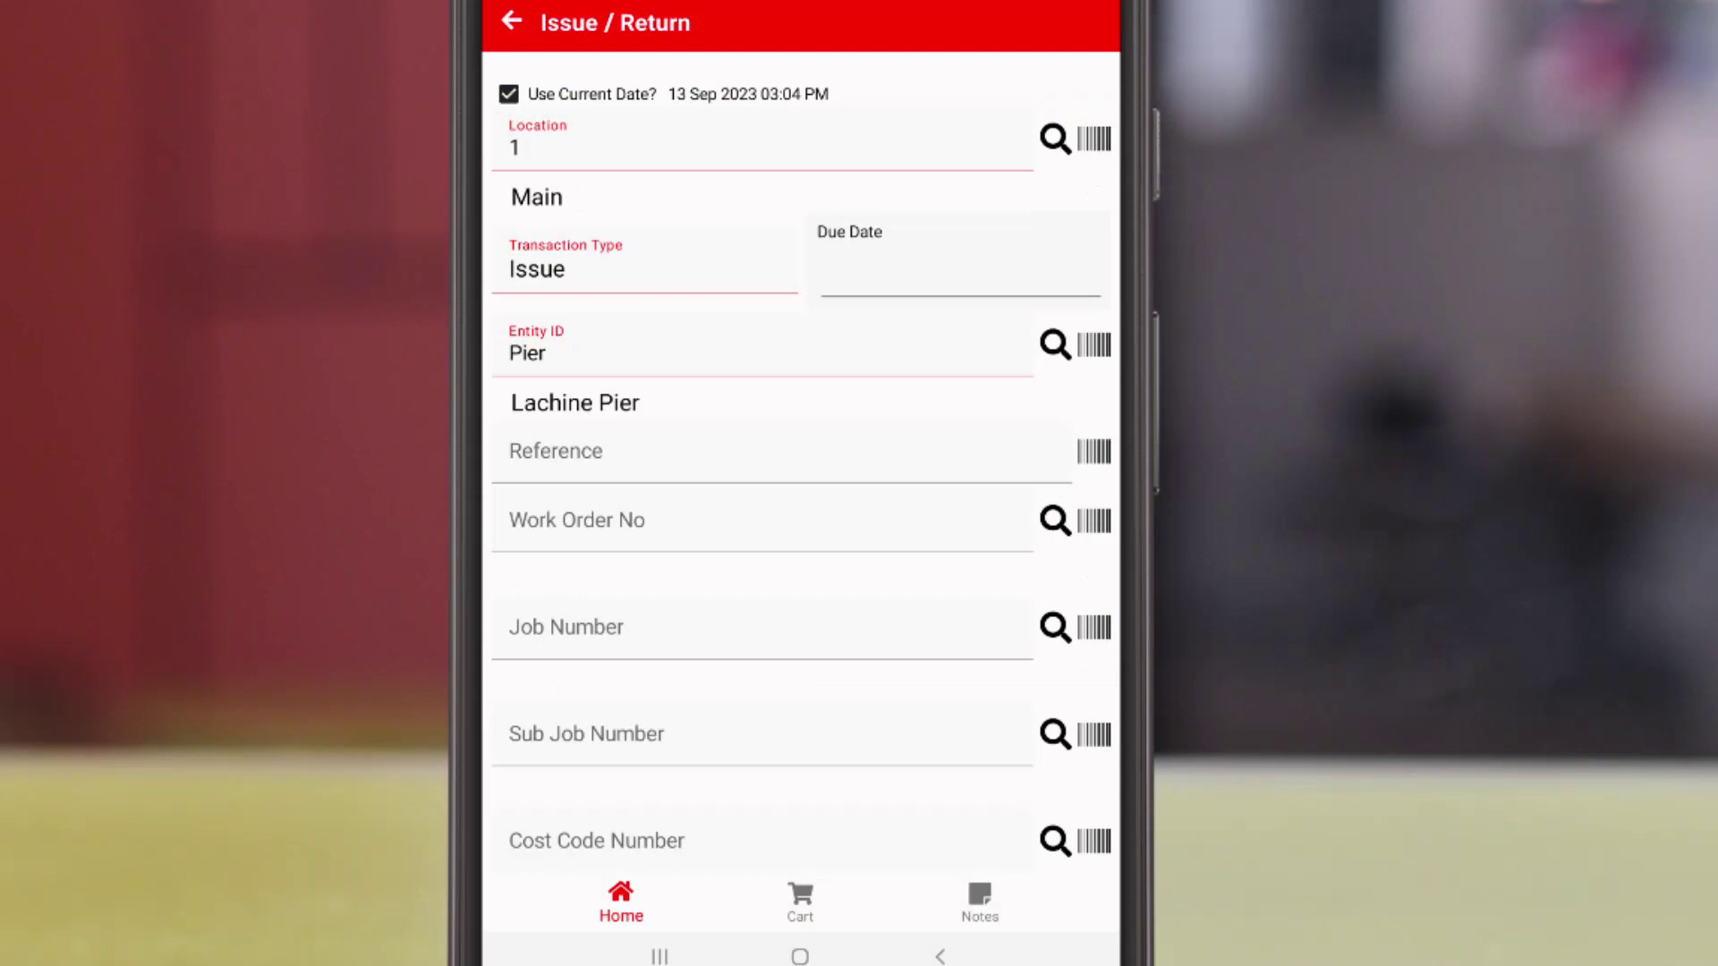
Add crusher 11275, optical level 21507 and safety vest 403 to the cart, dismissing the service warning.
click(800, 899)
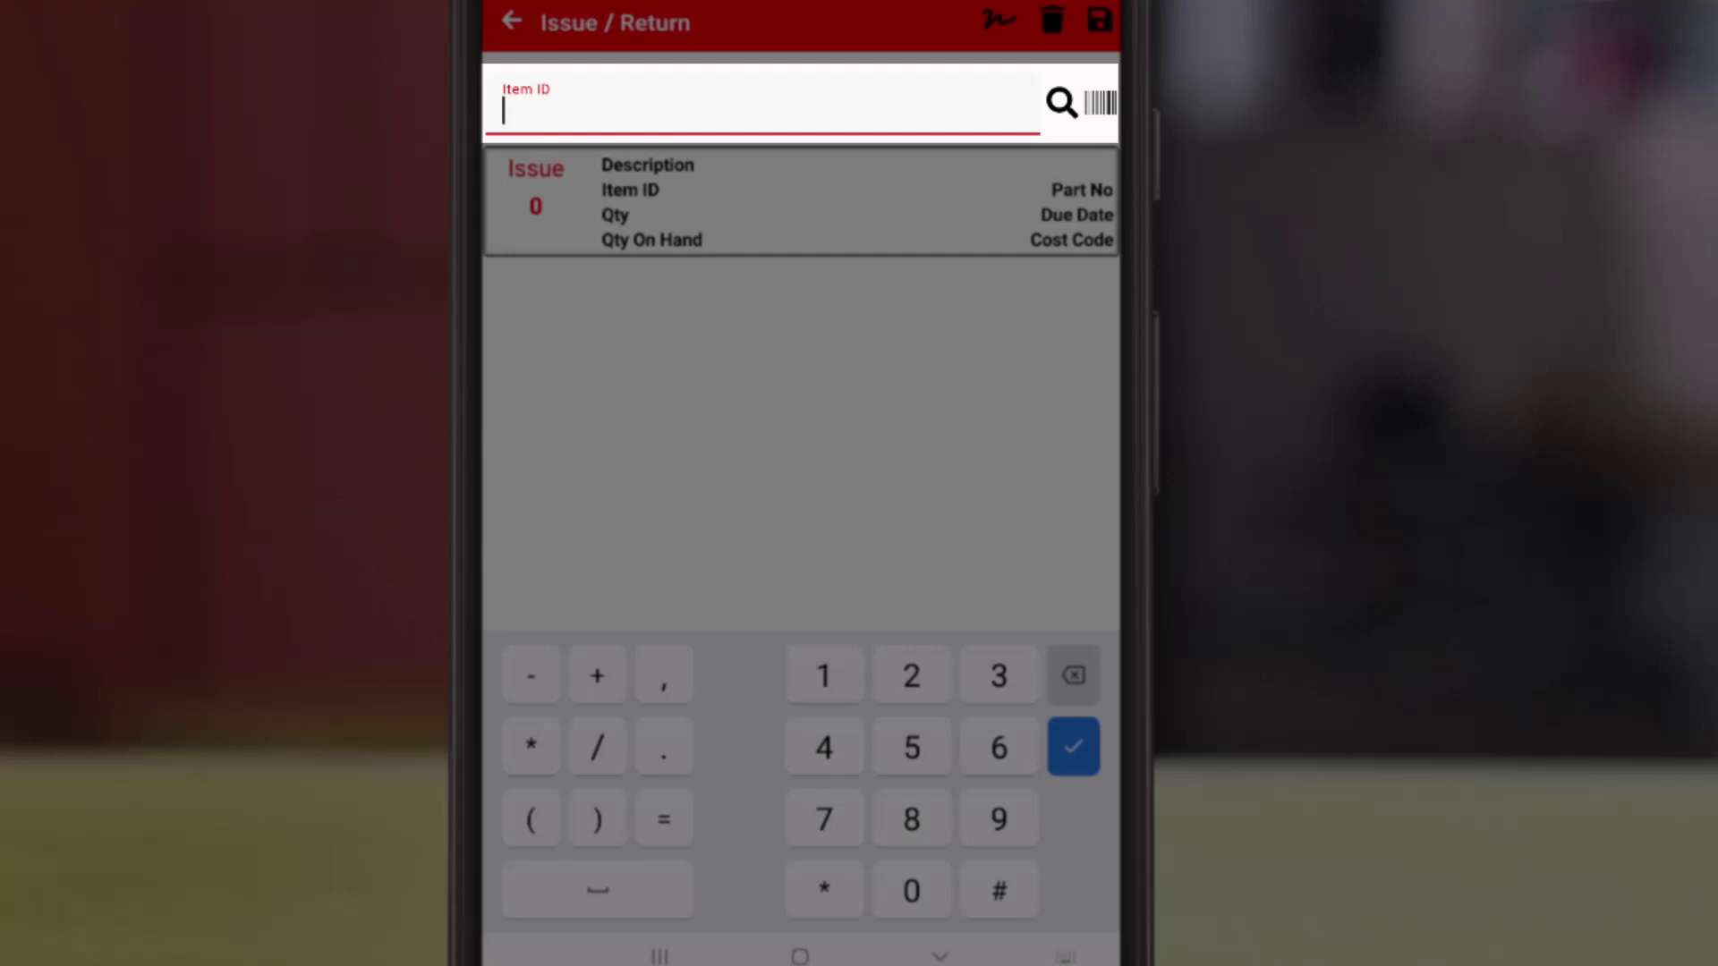
text(11275)
key(Return)
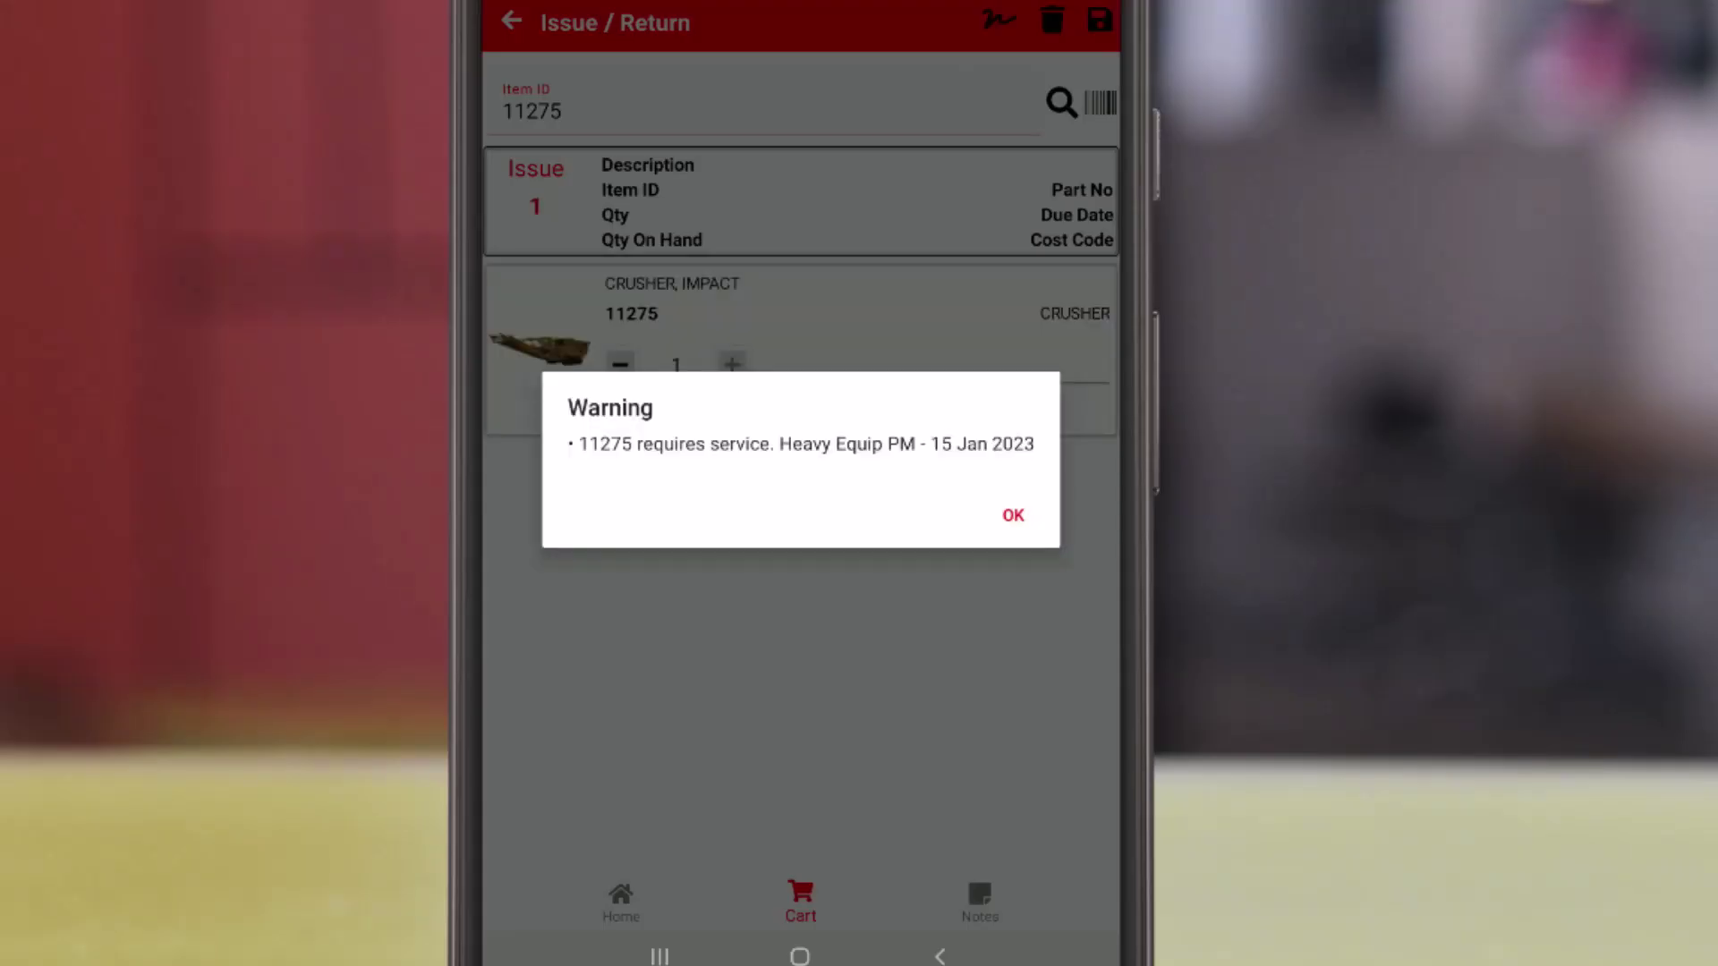
click(1013, 514)
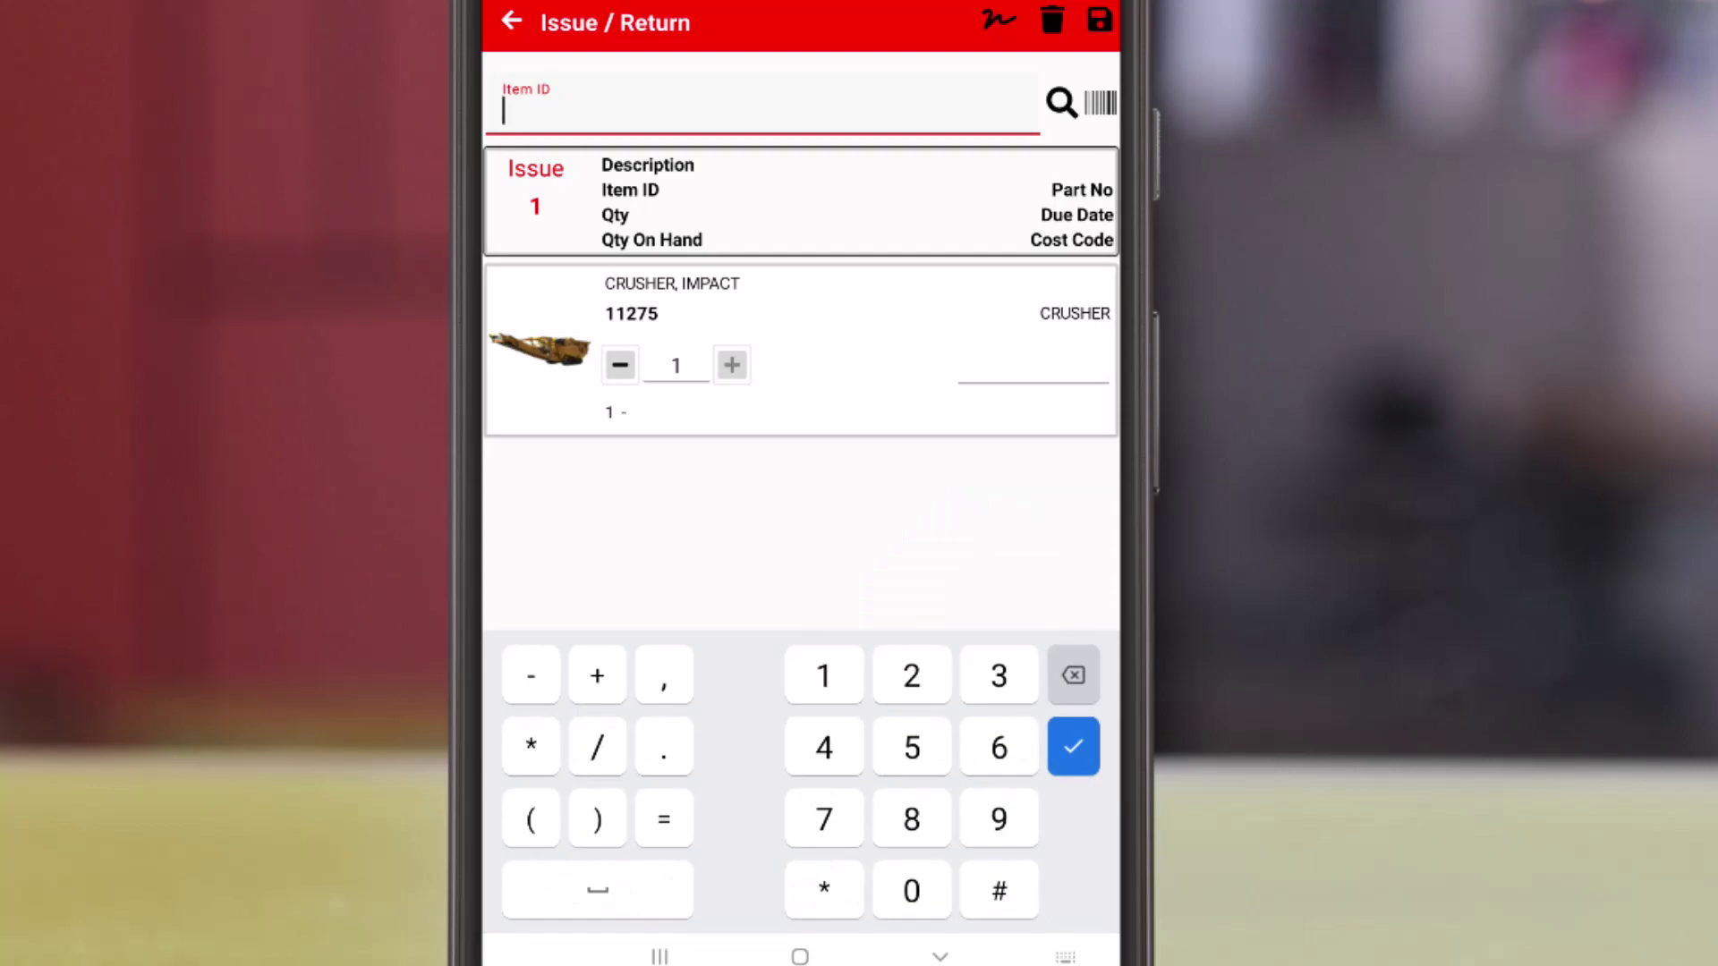
text(21507)
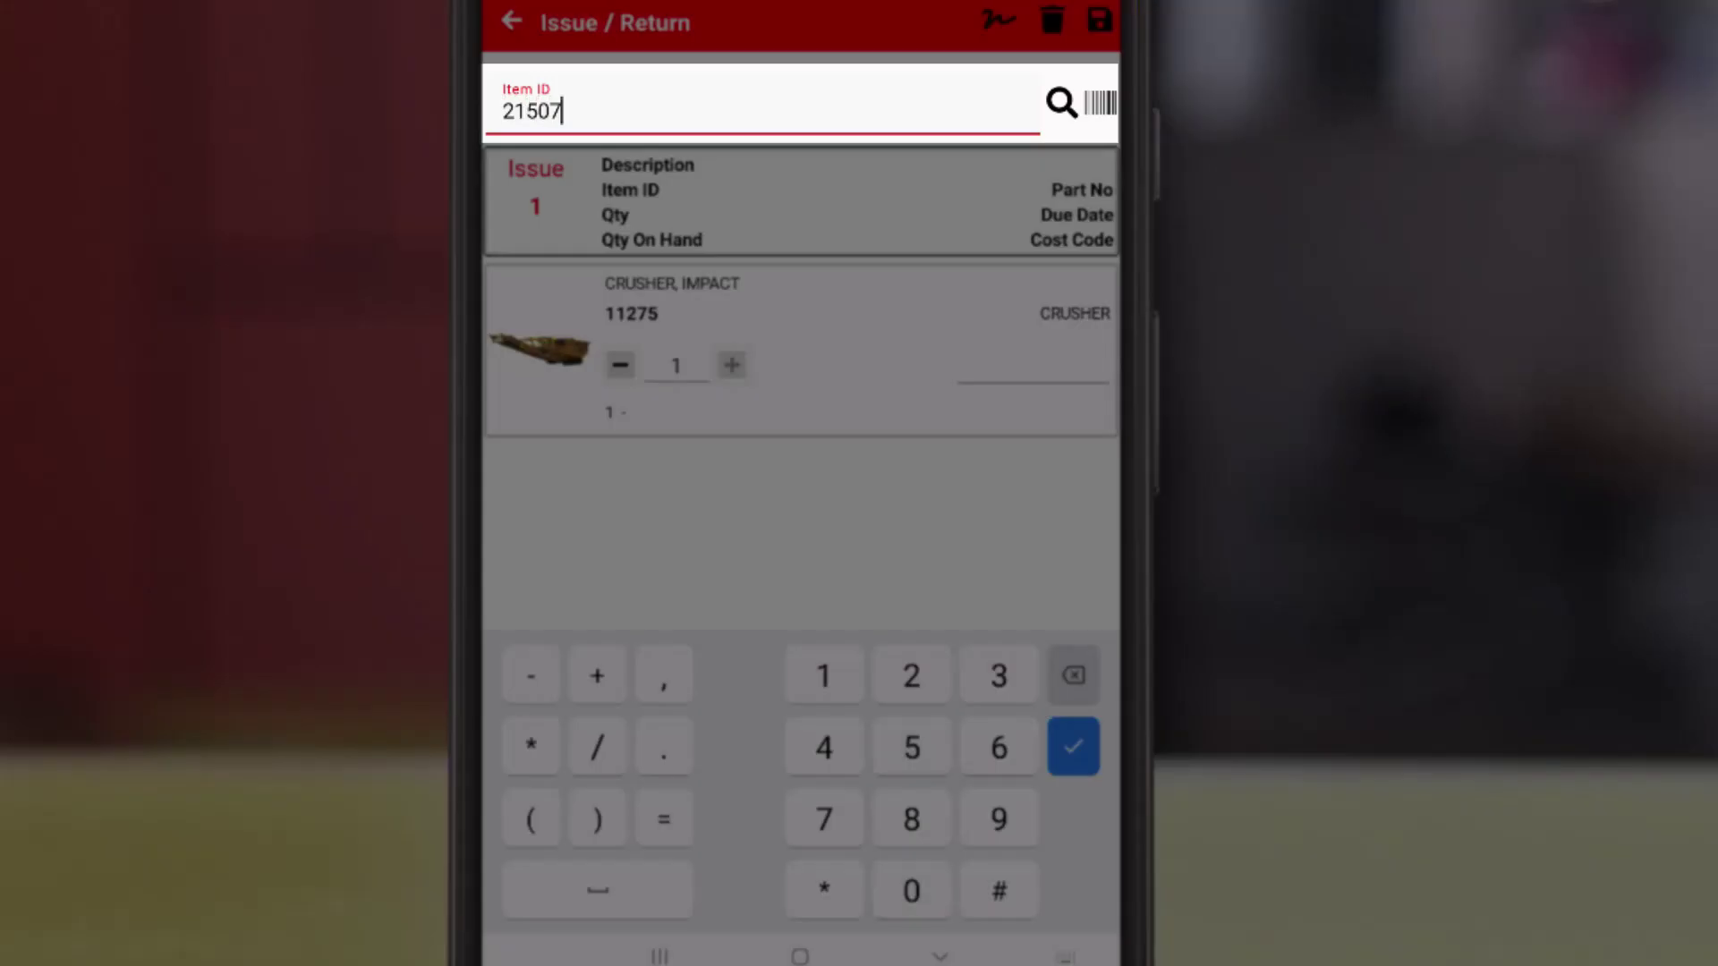
key(Return)
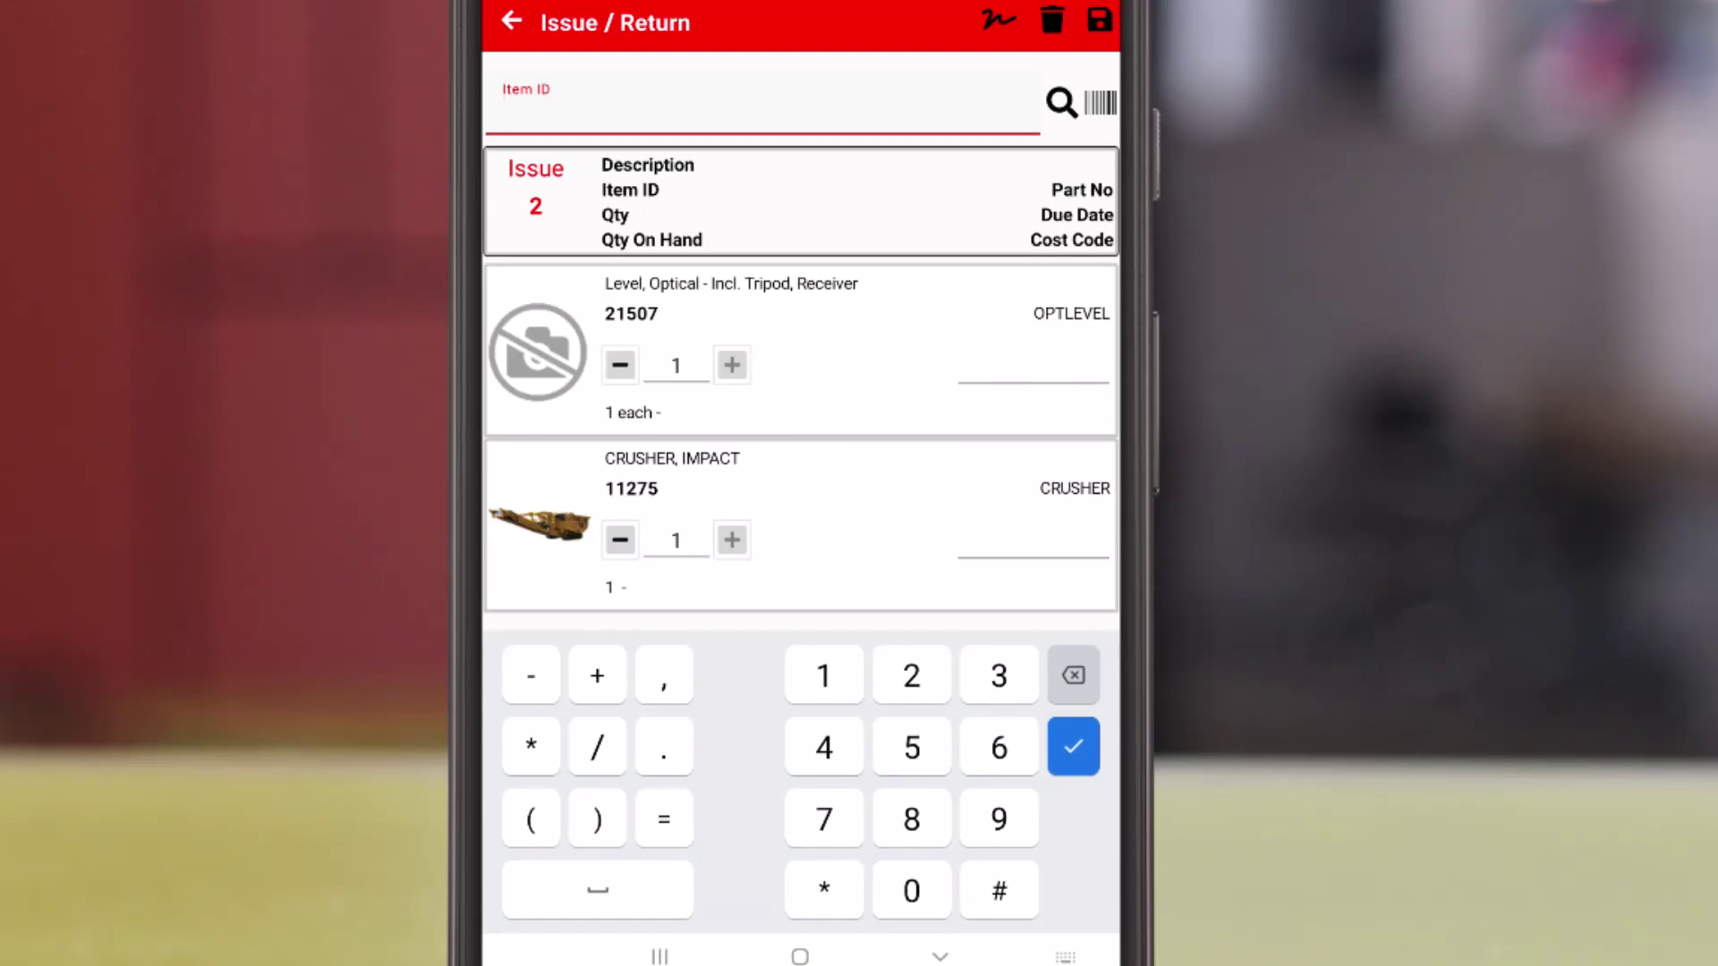
text(403)
key(Return)
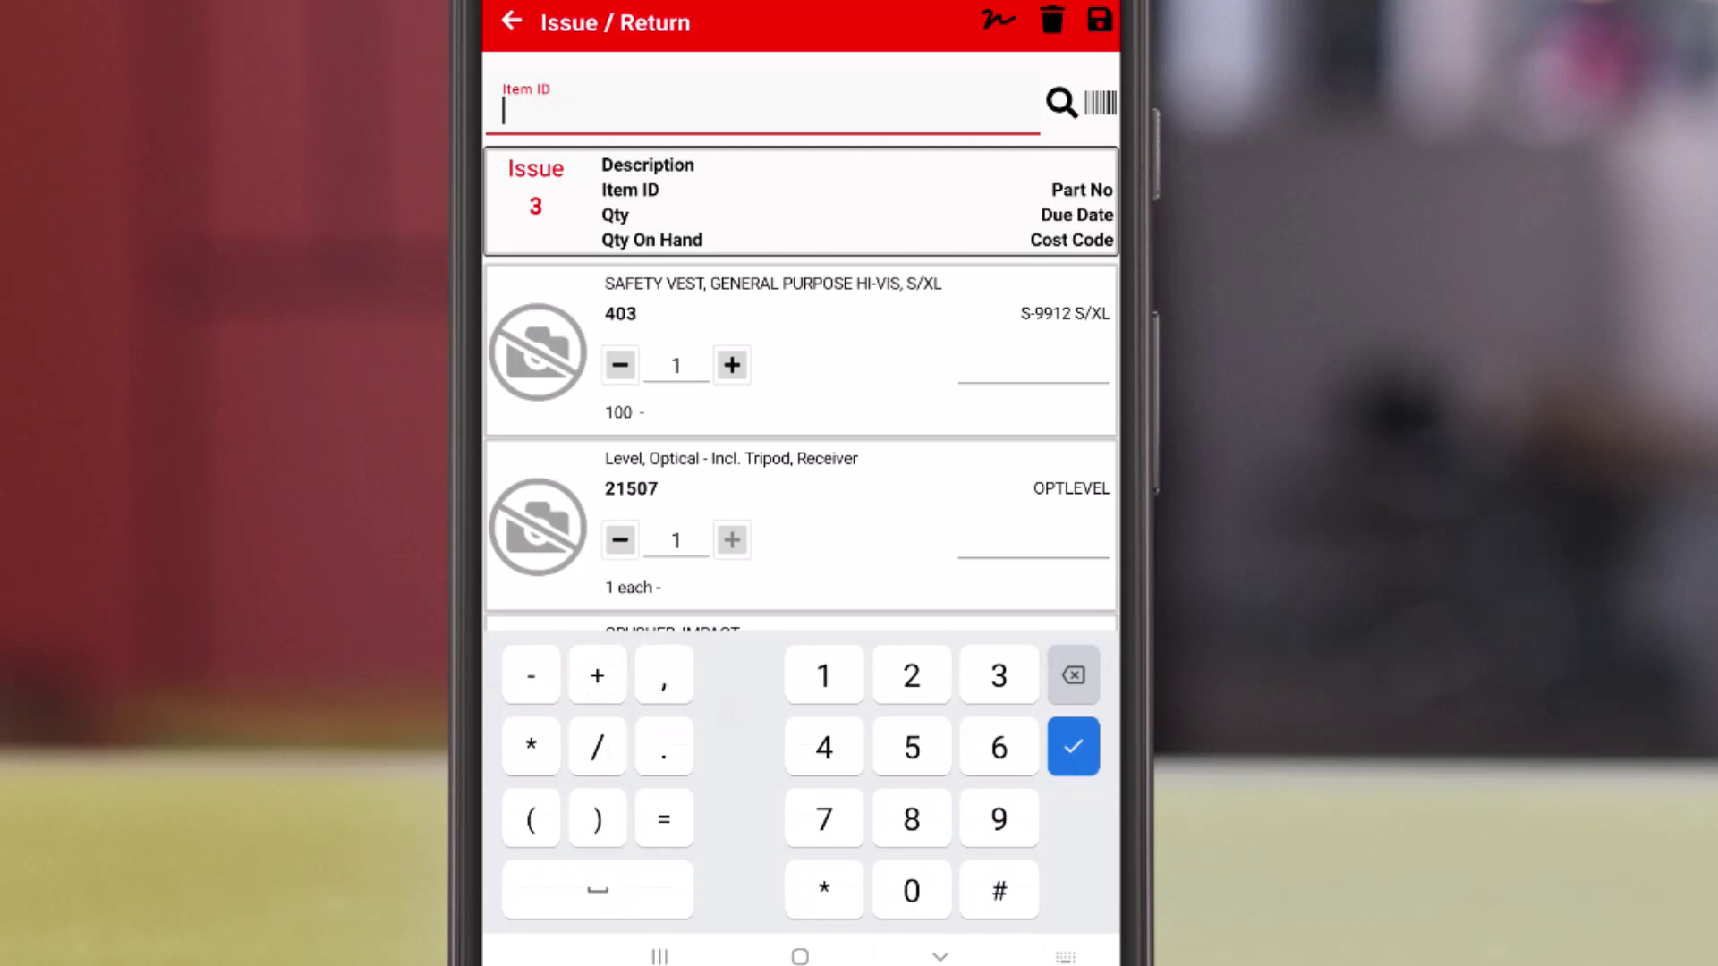
Raise the safety vests to five and add chipping hammer 805 twice for quantity 2.
key(Escape)
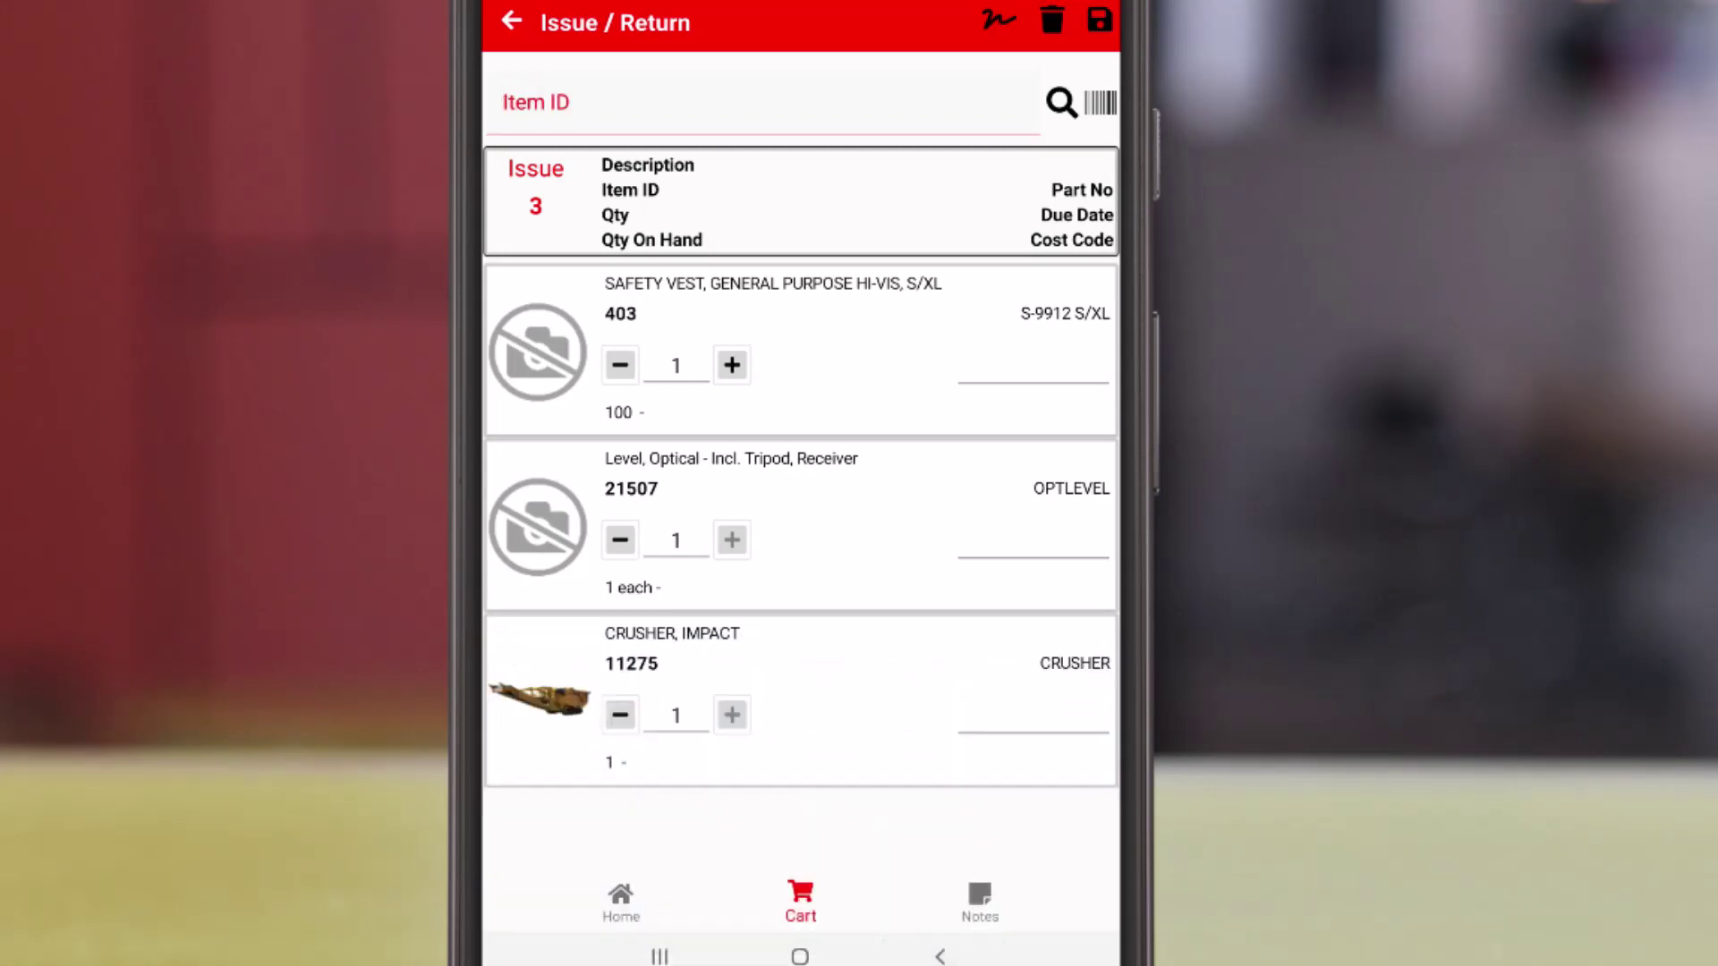
click(732, 365)
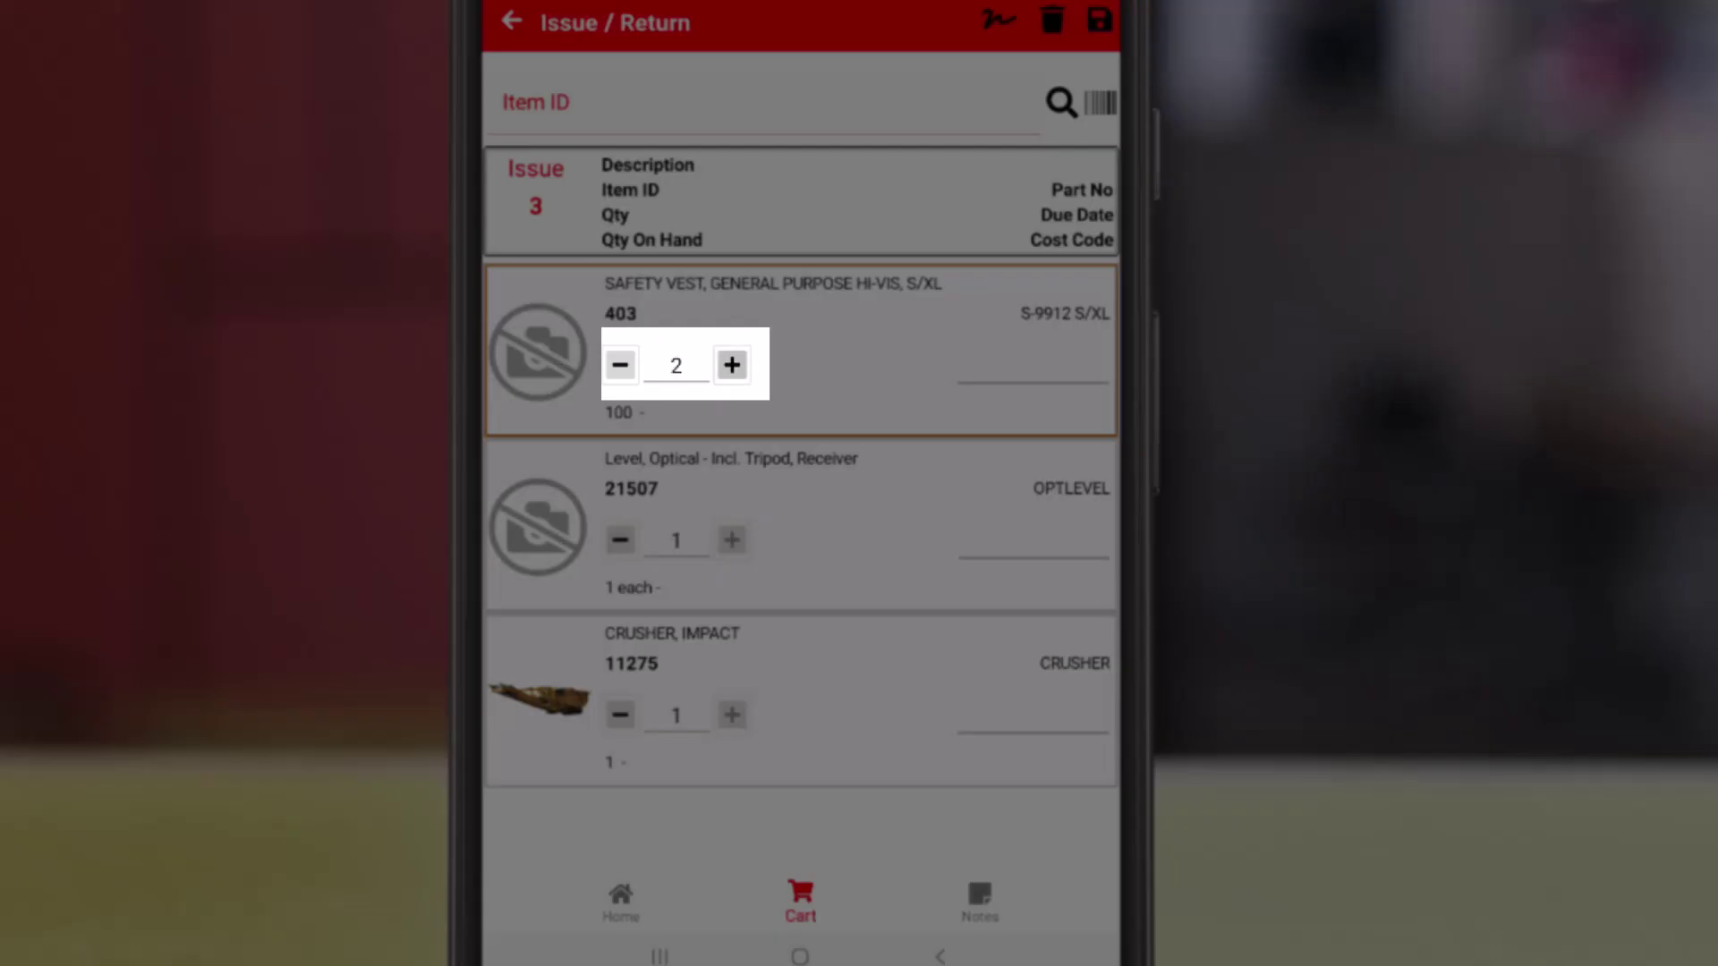
click(732, 365)
click(732, 365)
click(732, 365)
click(732, 365)
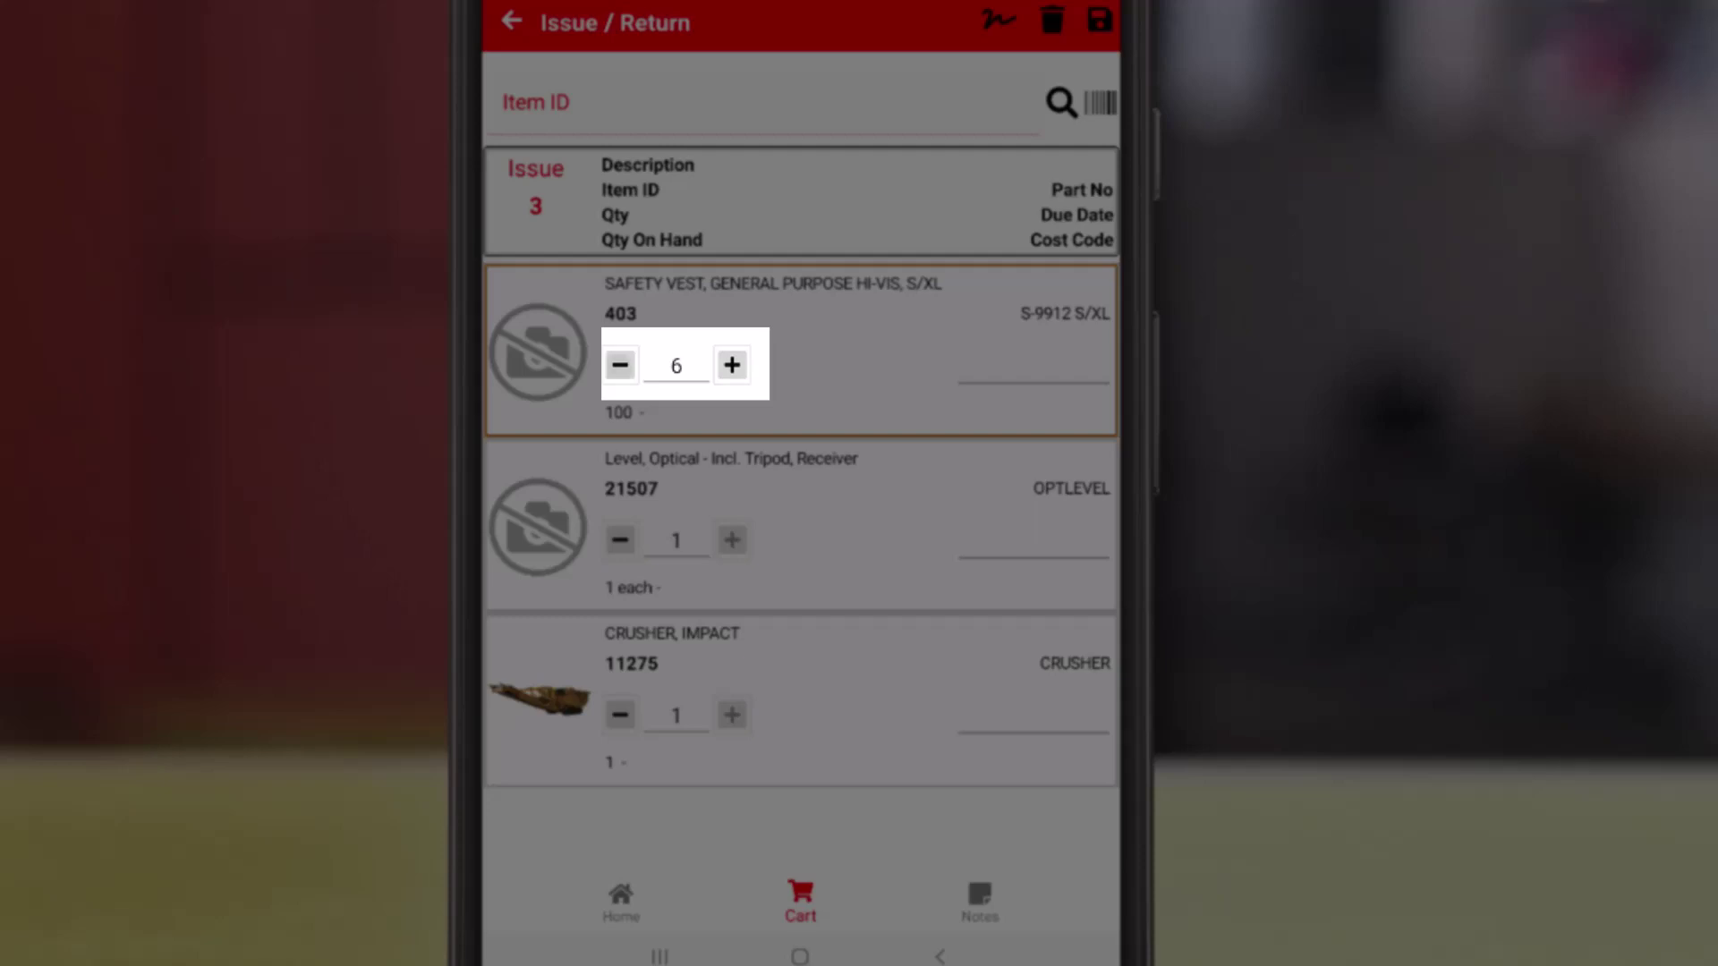
click(761, 105)
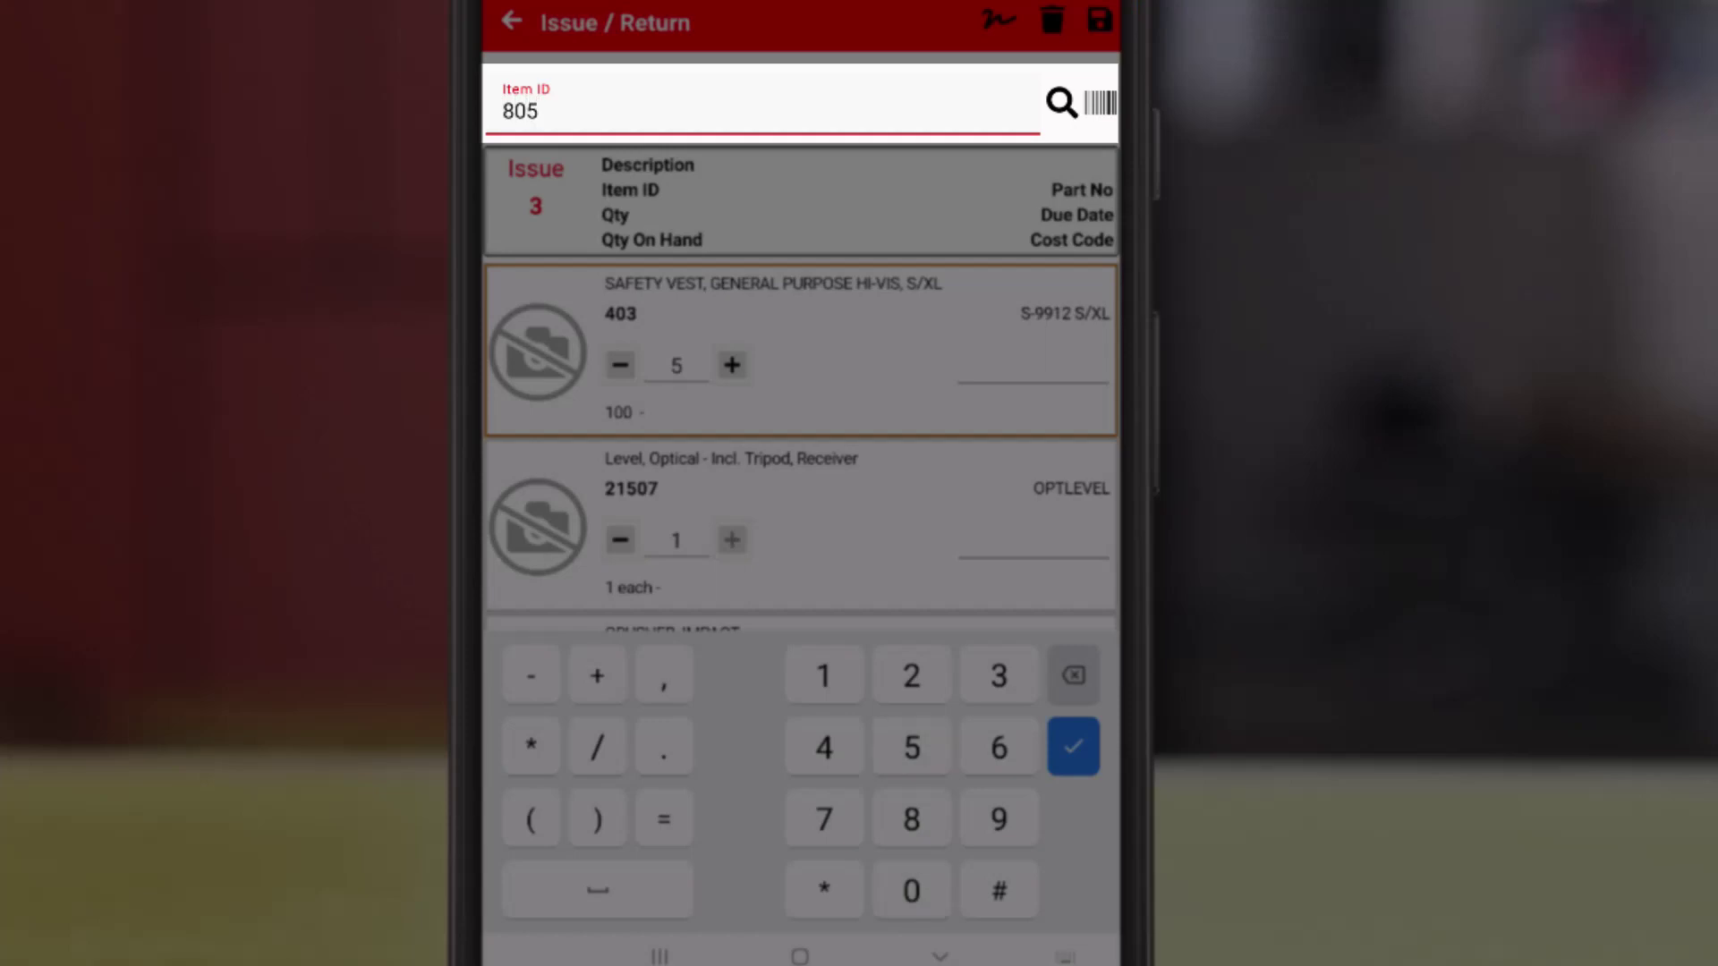
key(Return)
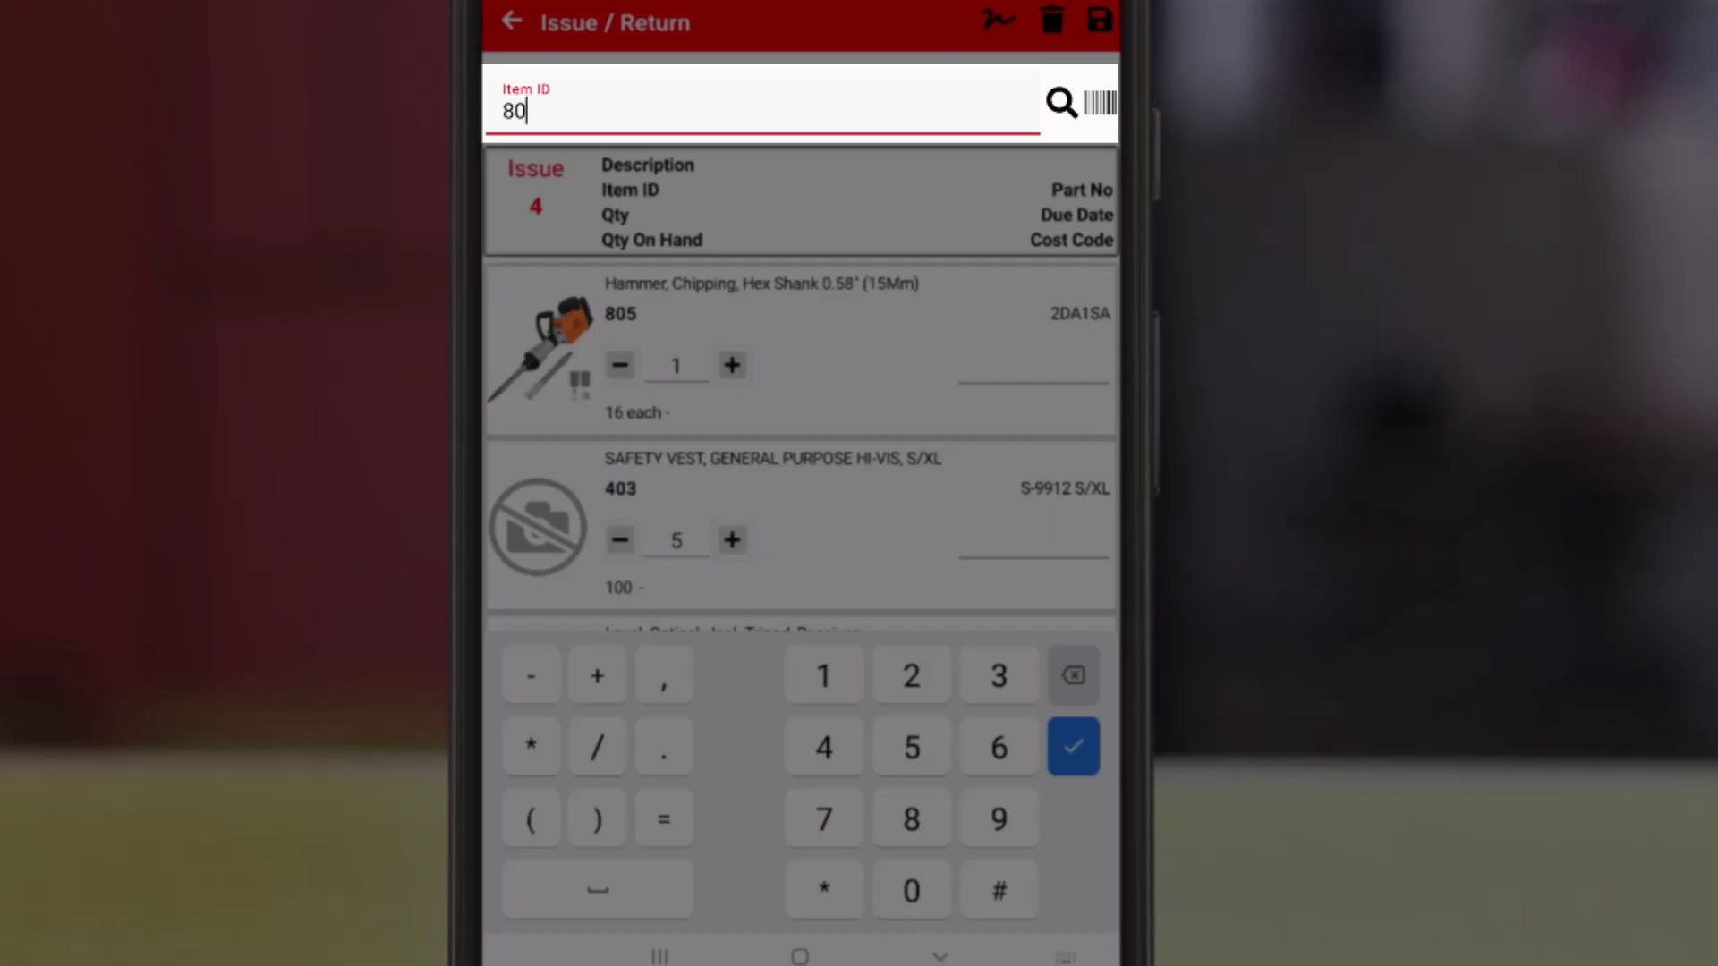
text(805)
key(Return)
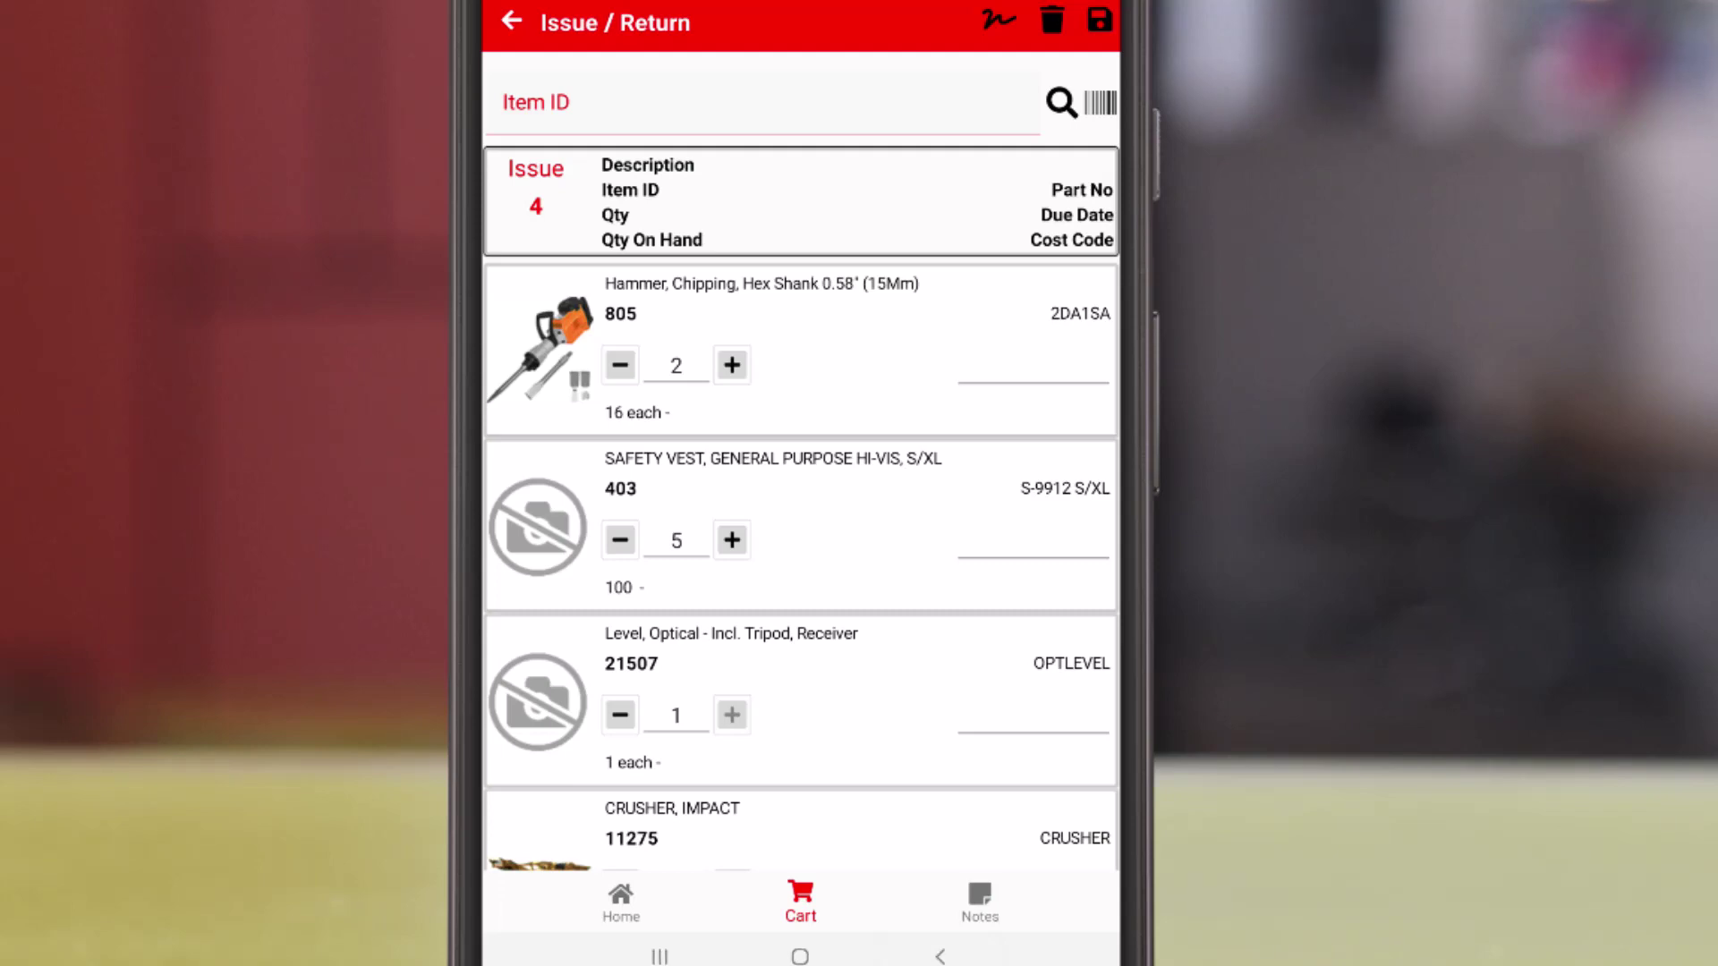
Save and confirm the Lachine Pier issue as transaction 1425.
click(1098, 20)
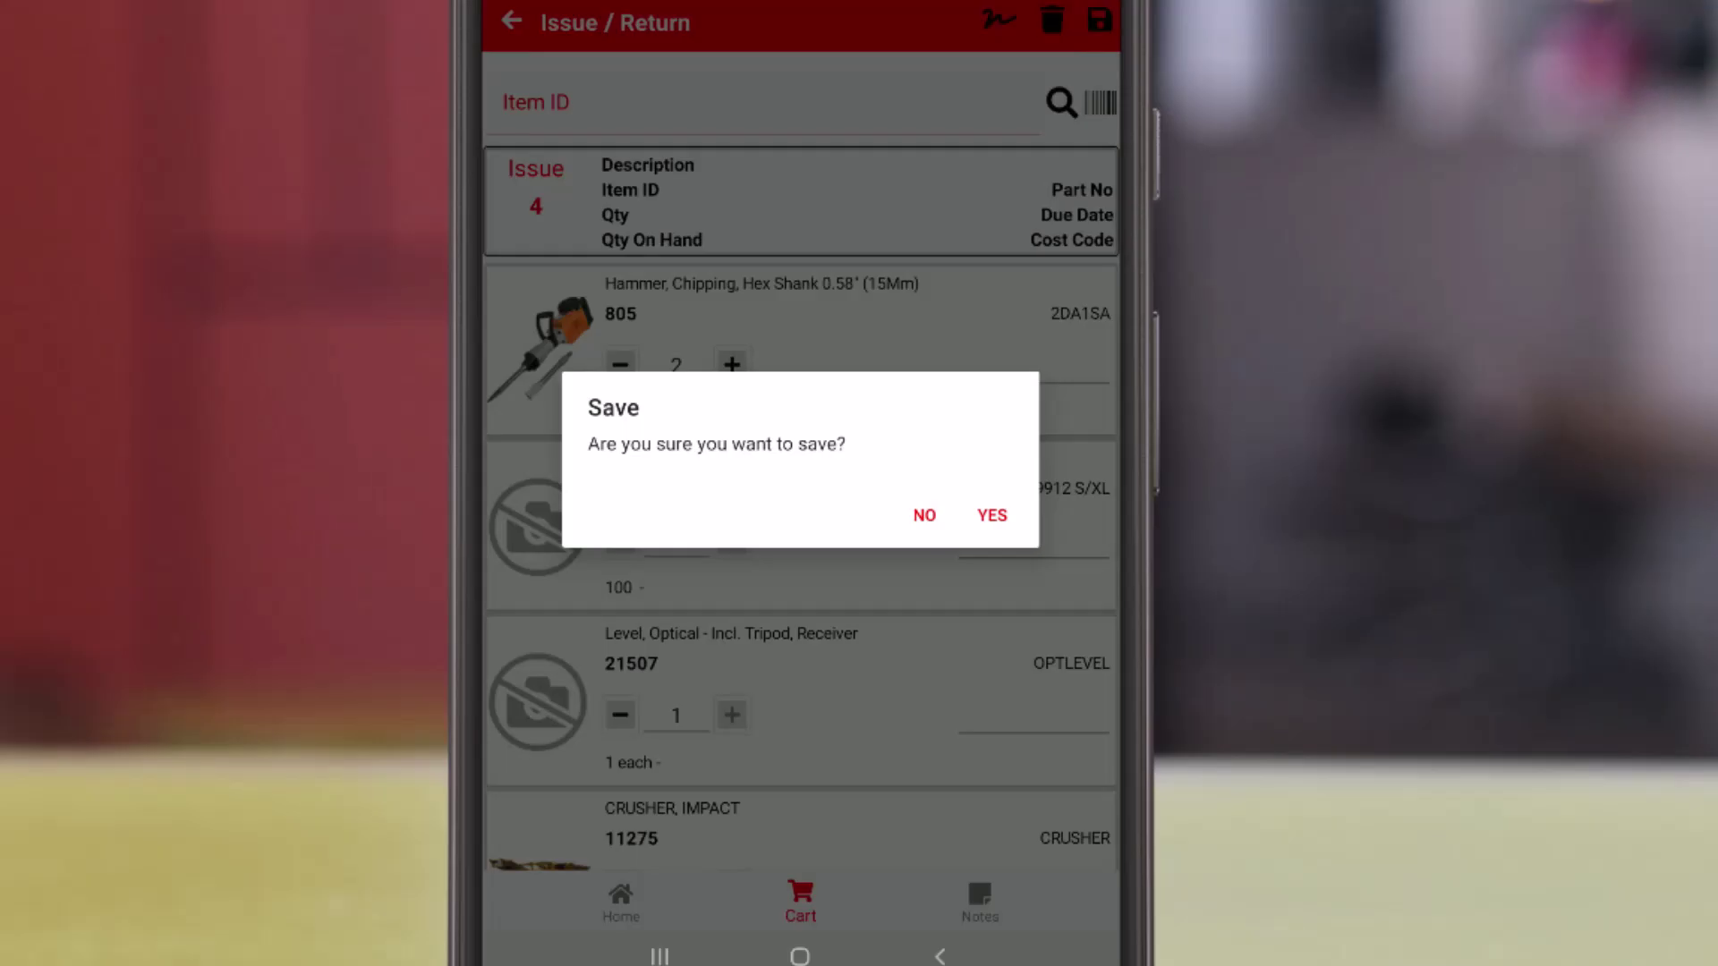
click(991, 515)
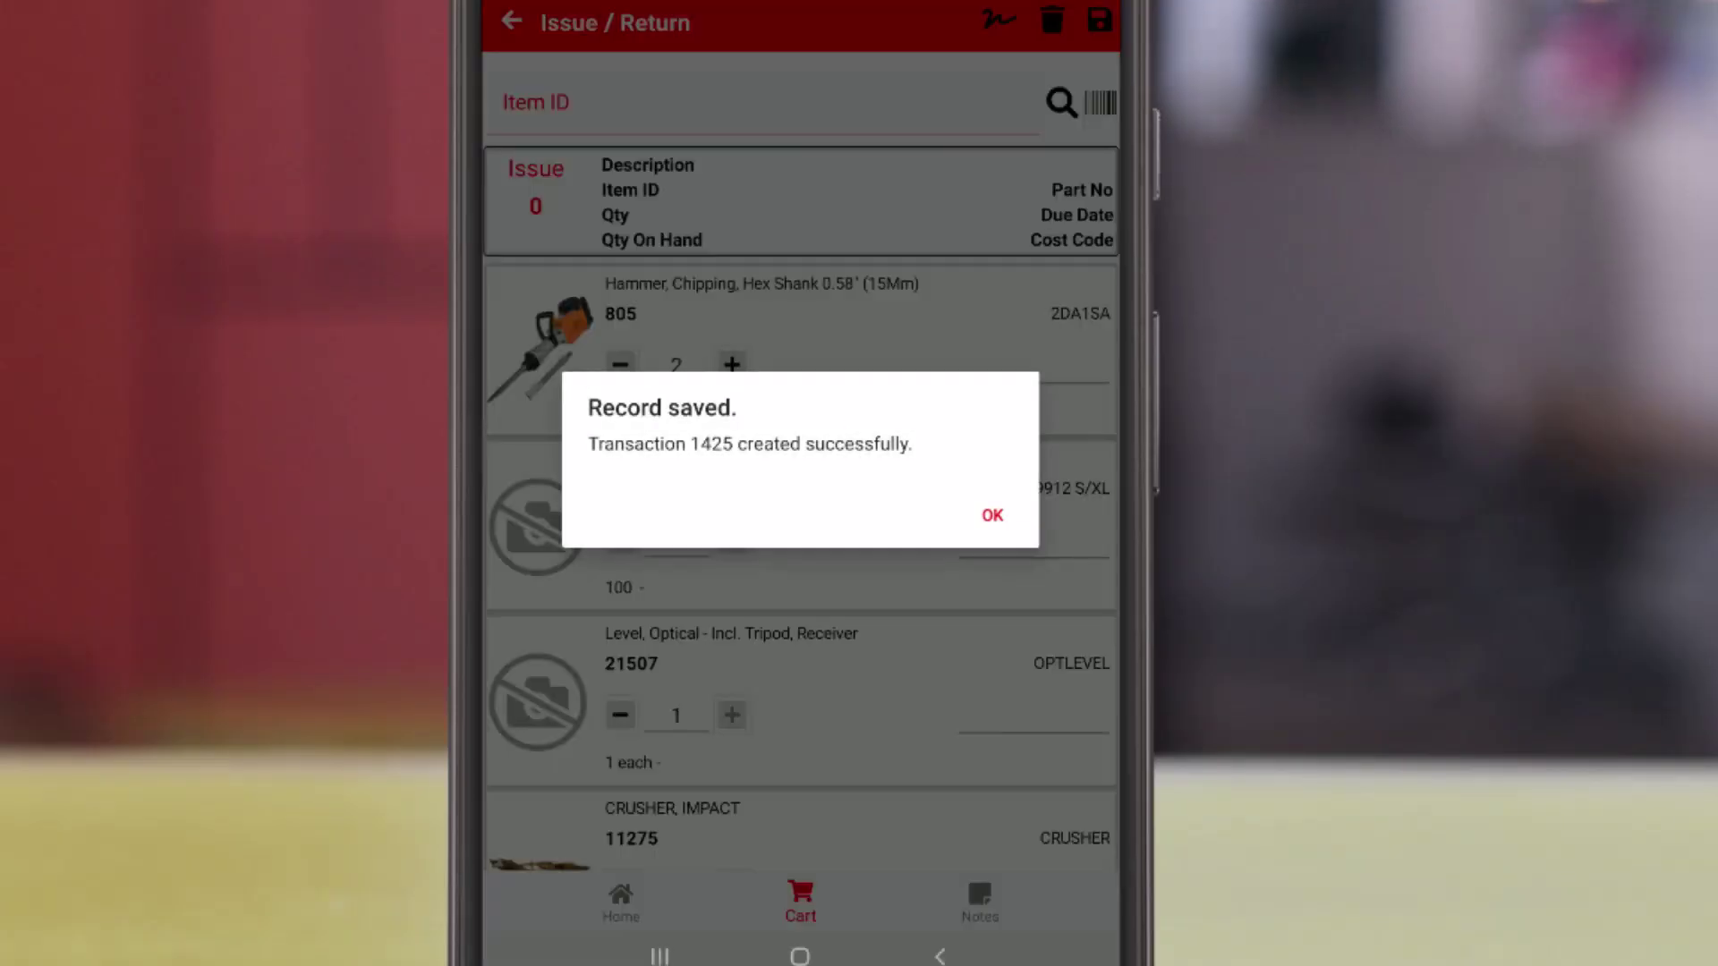
click(990, 510)
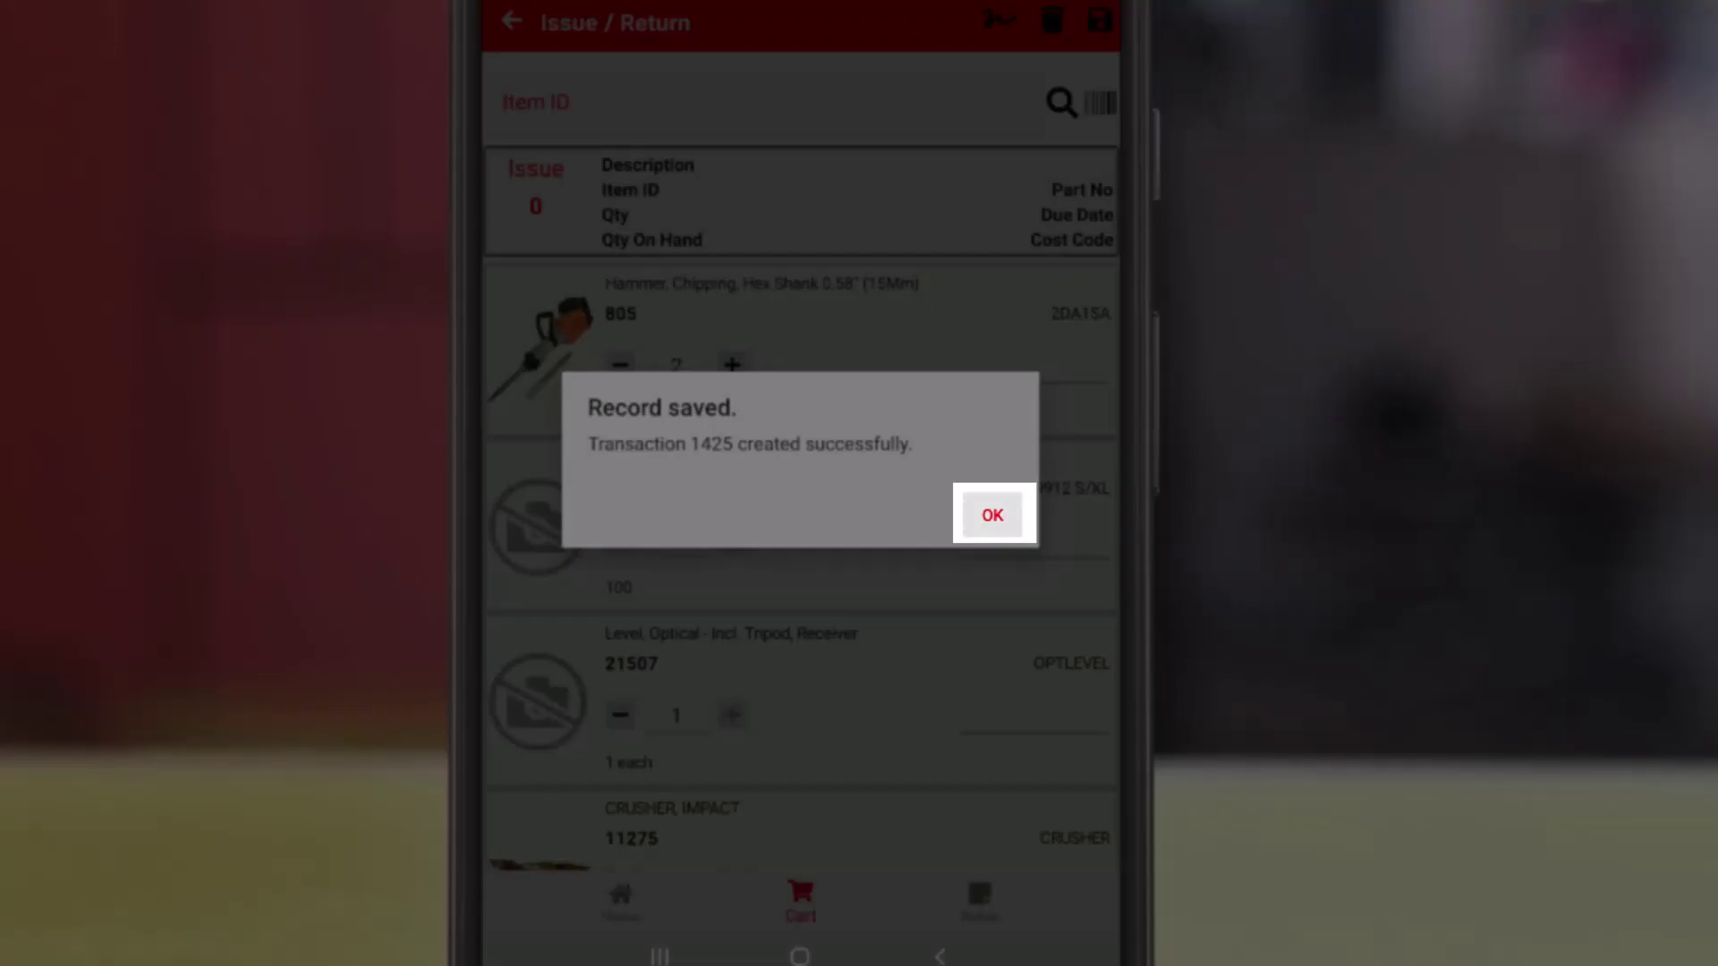
click(626, 353)
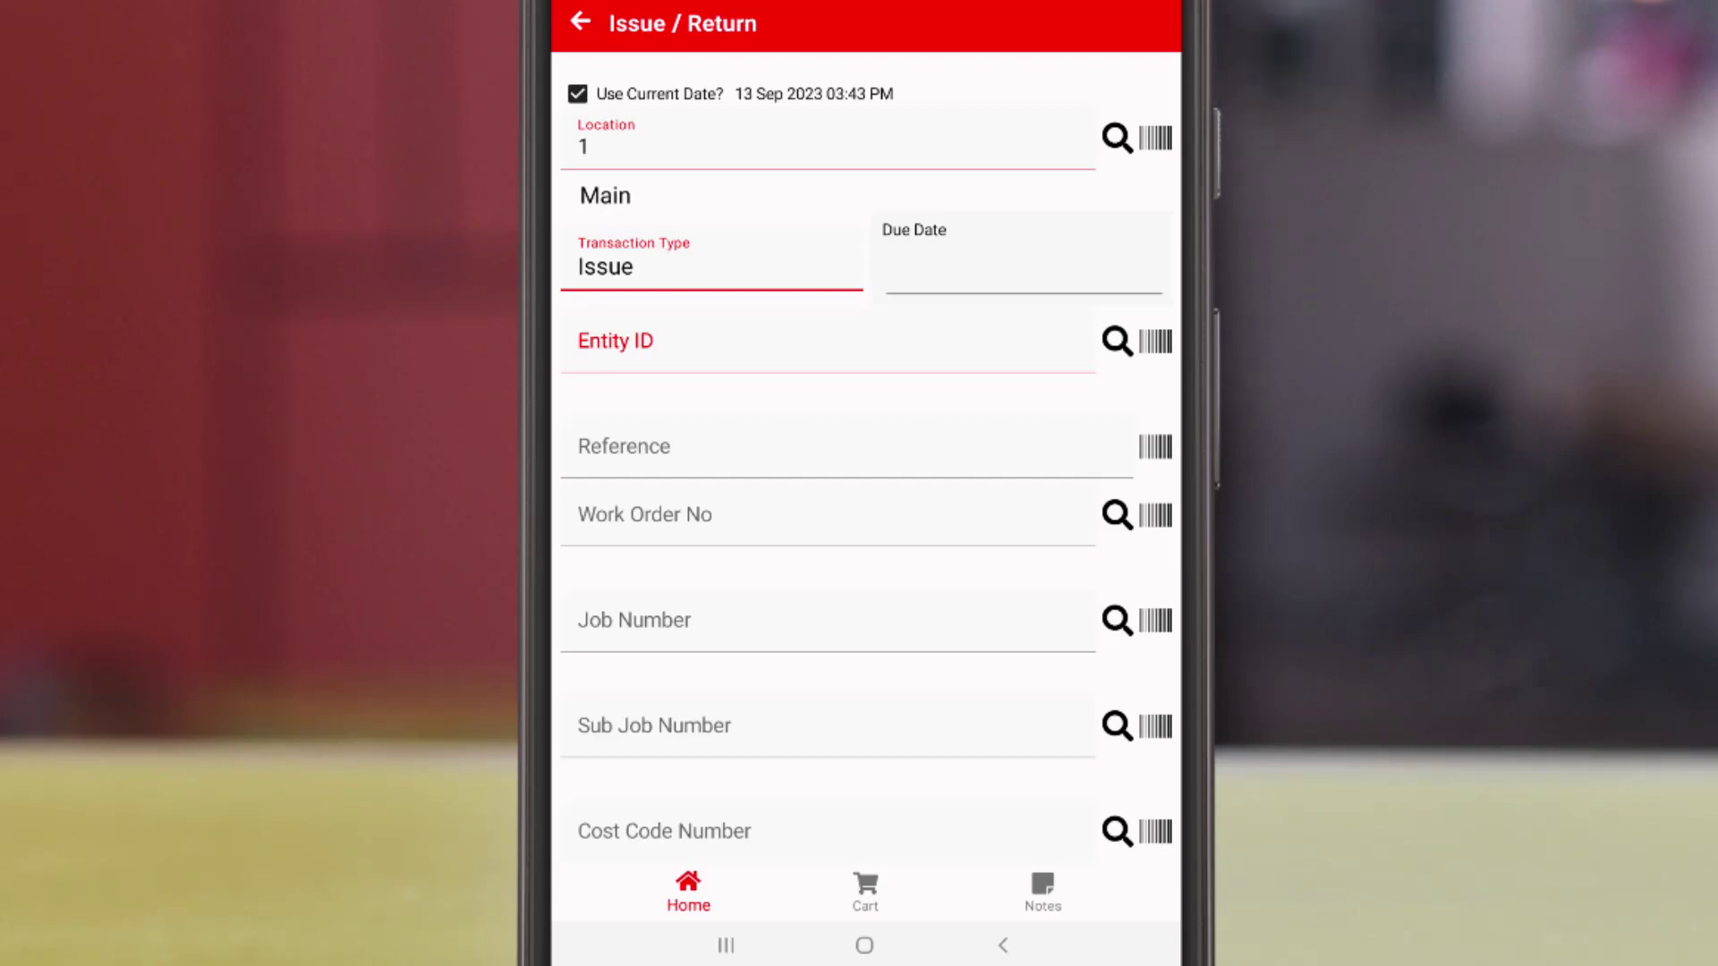
Enter Entity ID 2001 so its job Large Projects and sub job PVM fill in.
click(615, 341)
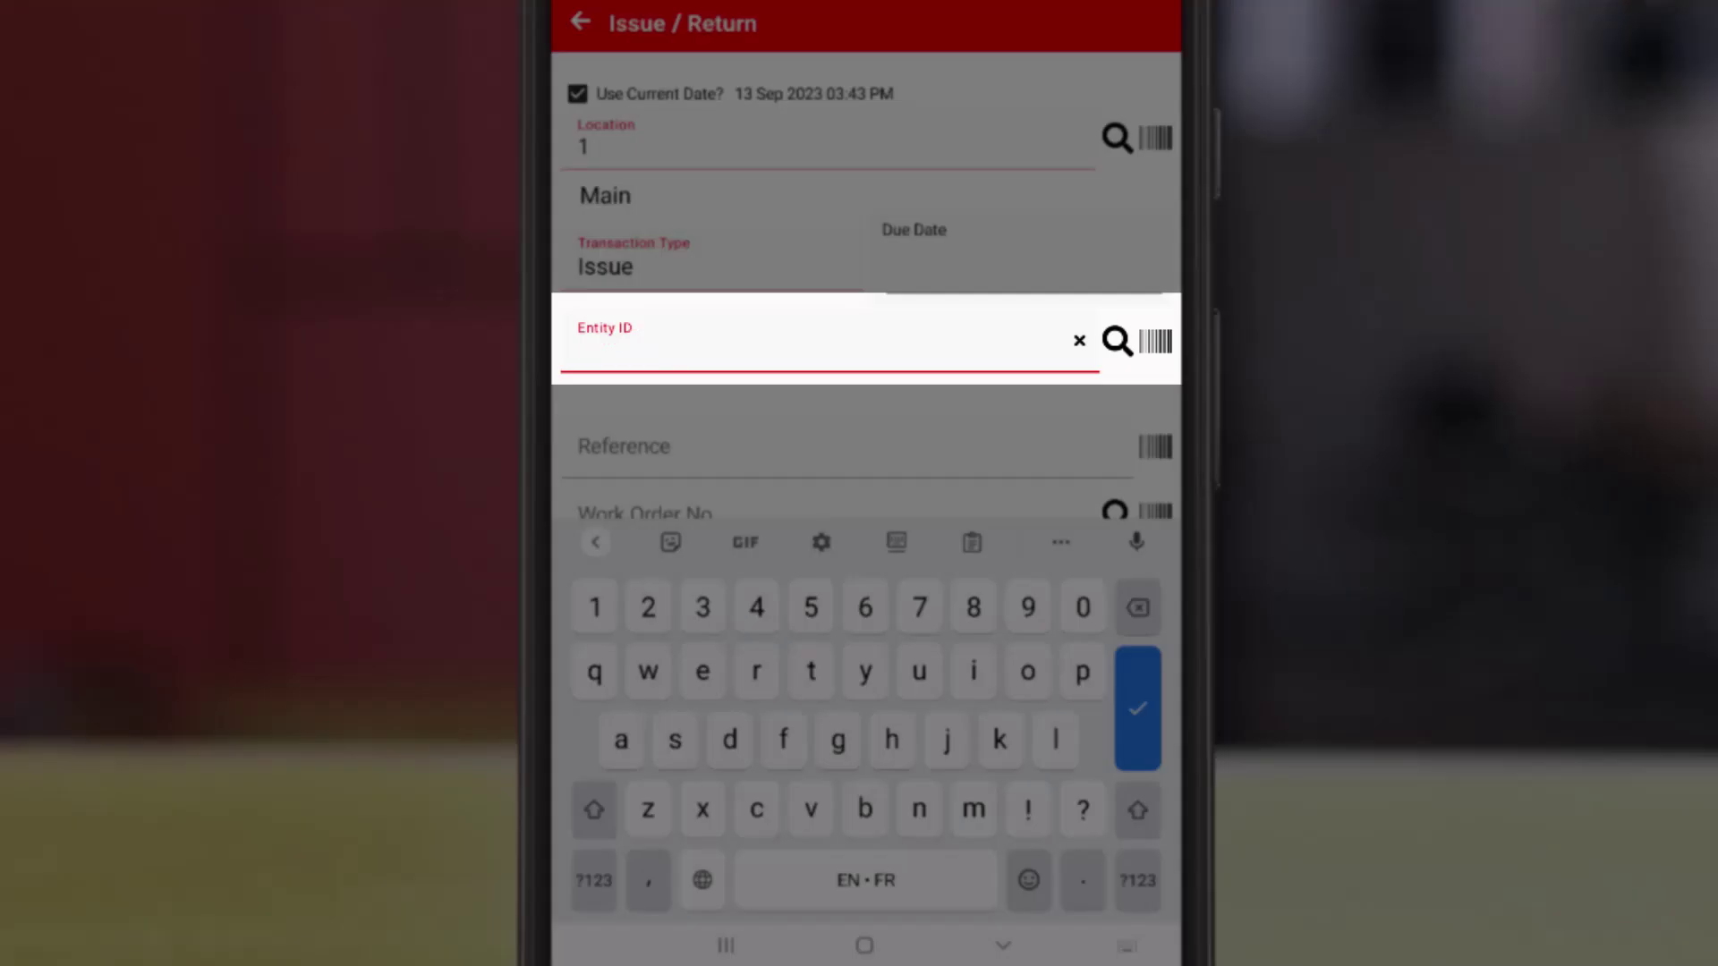
text(200)
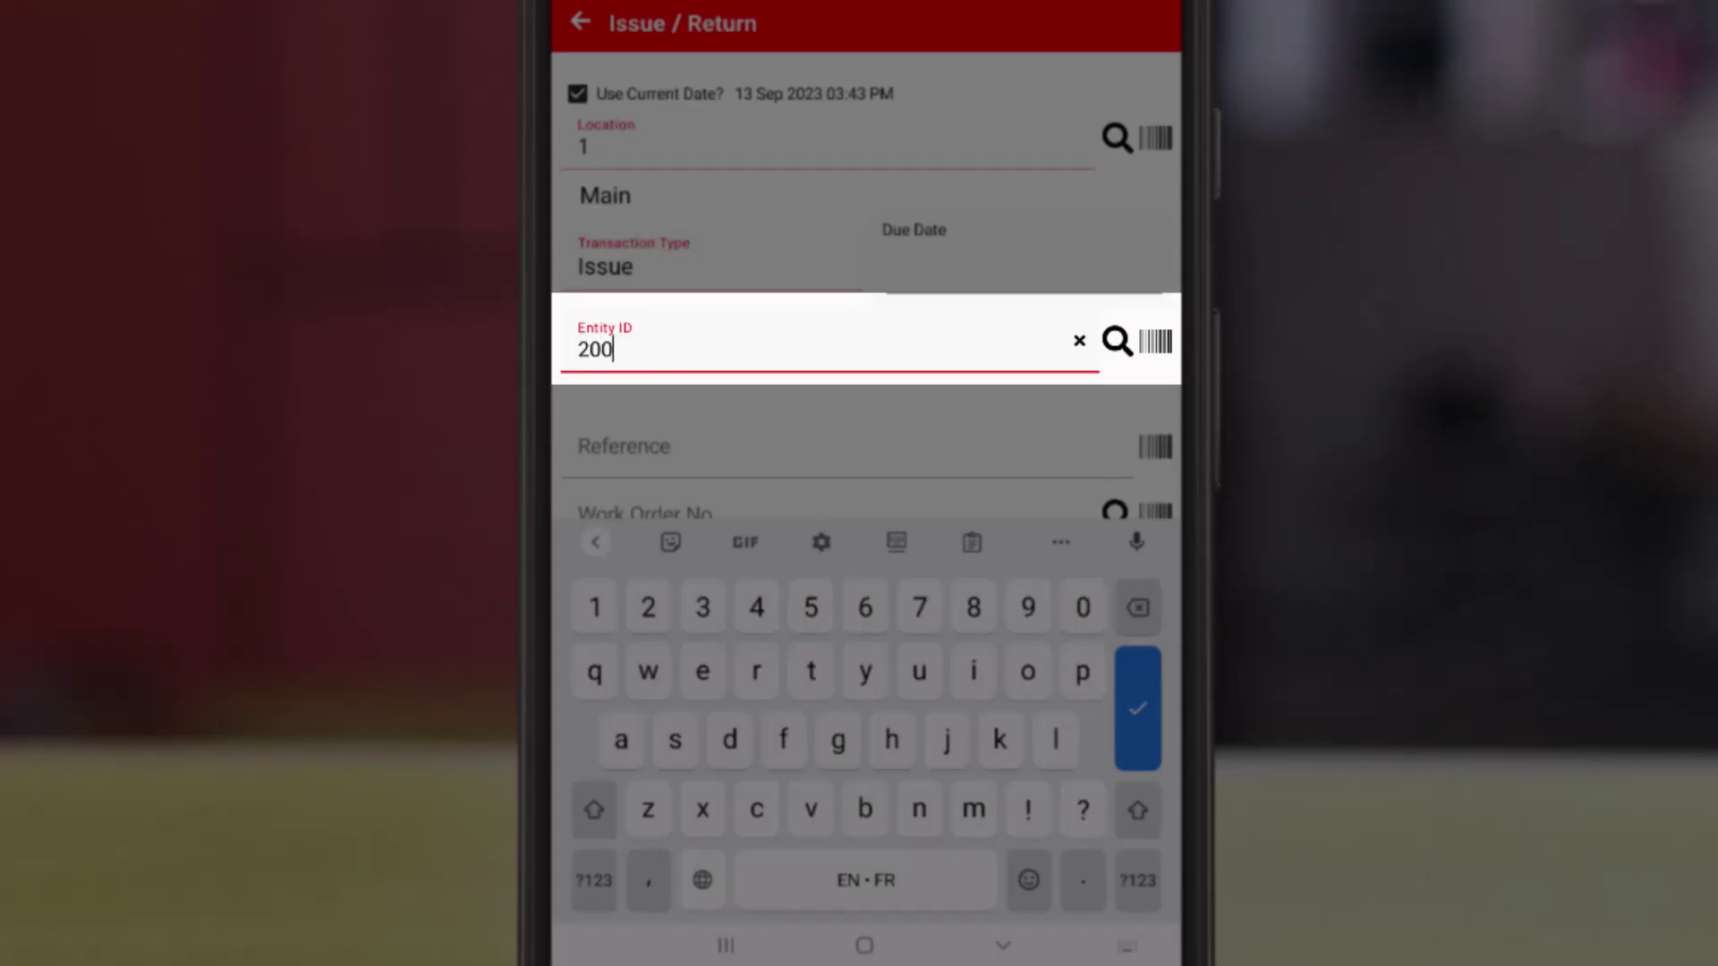
text(1)
key(Return)
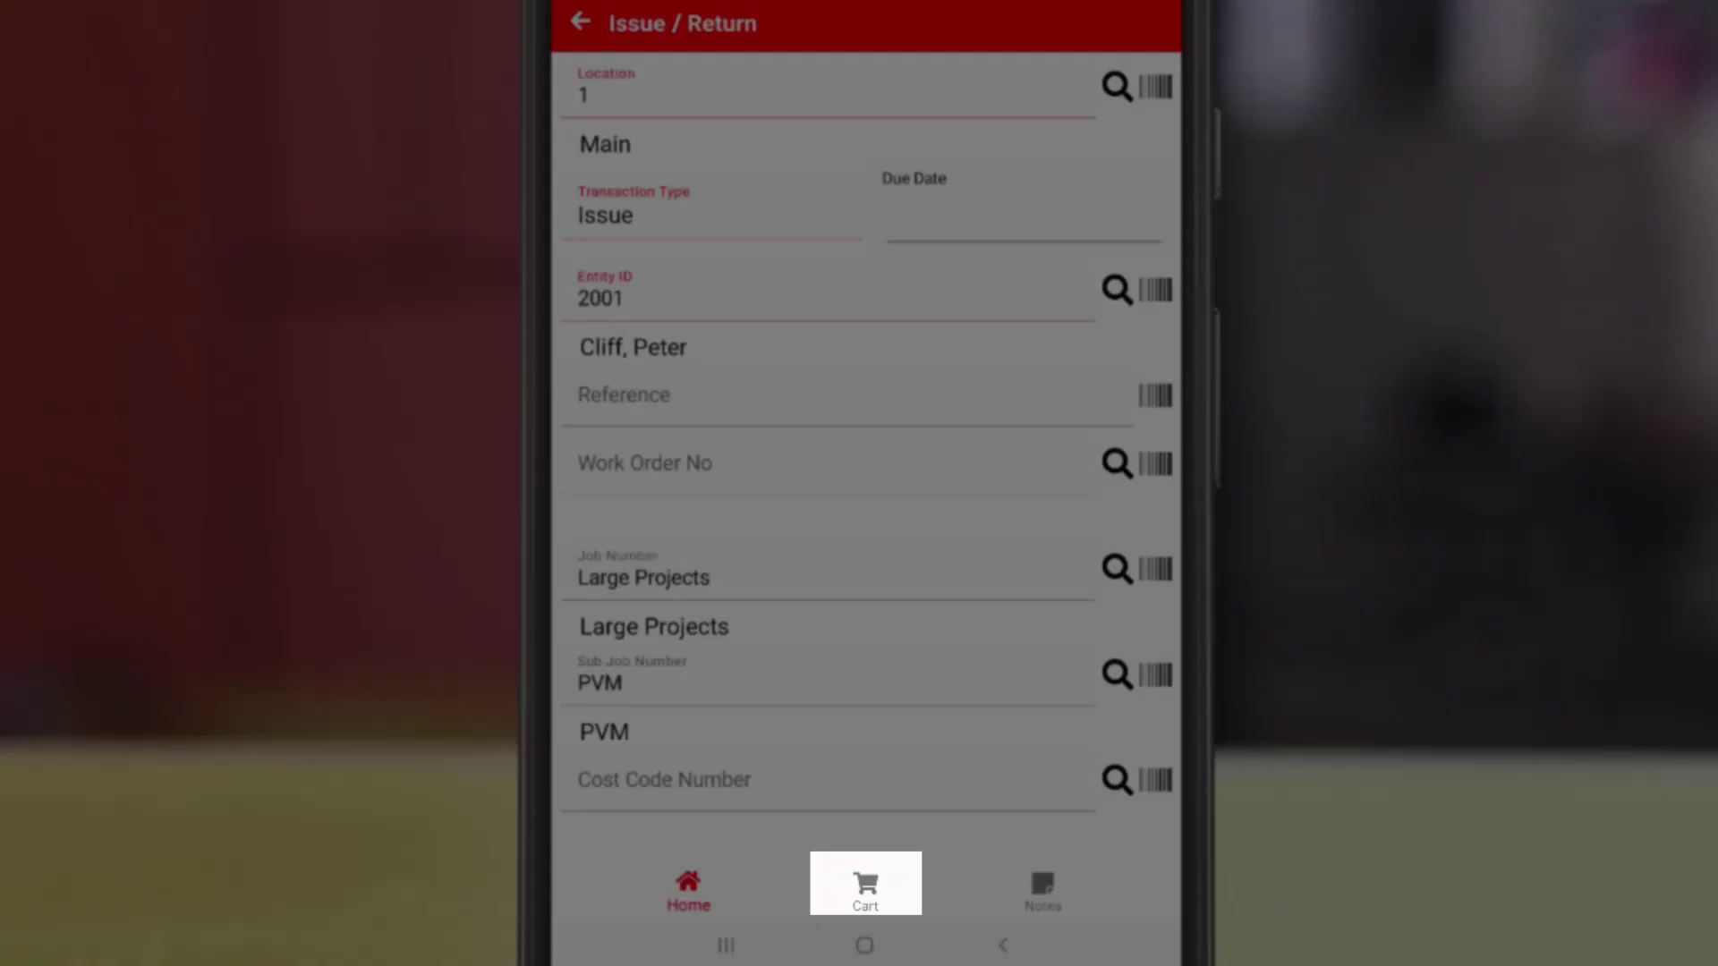
Add angle grinder 10017 and string lights SL801 to the issue cart.
click(865, 890)
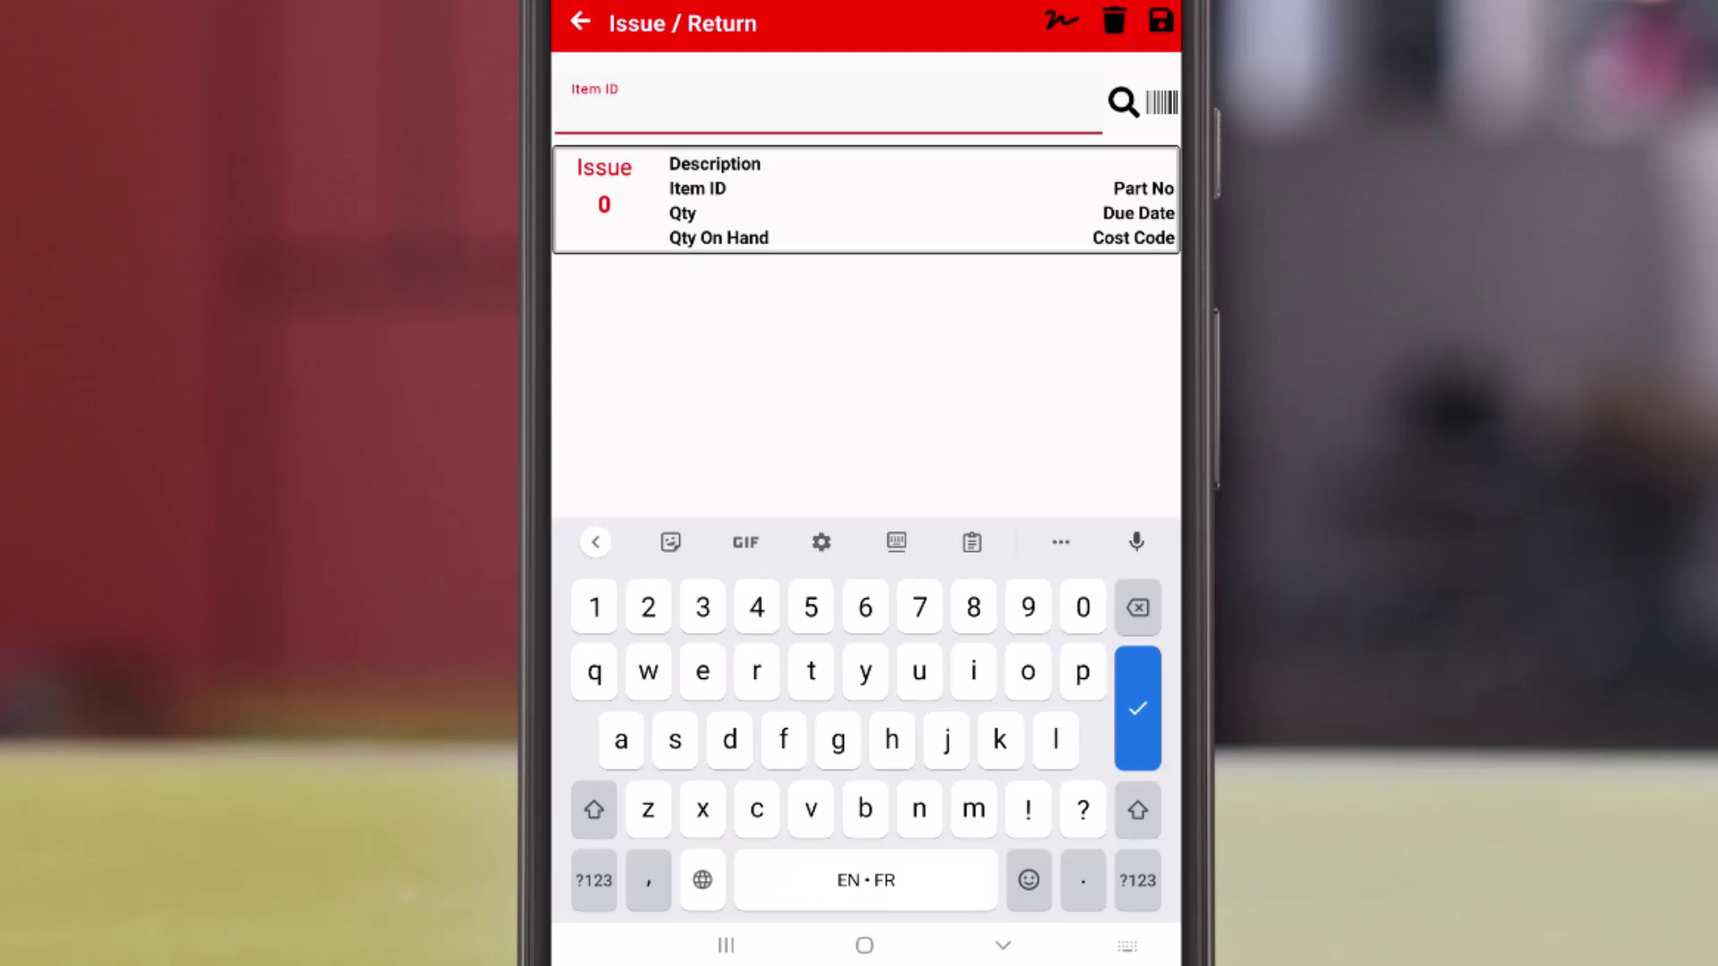
text(100)
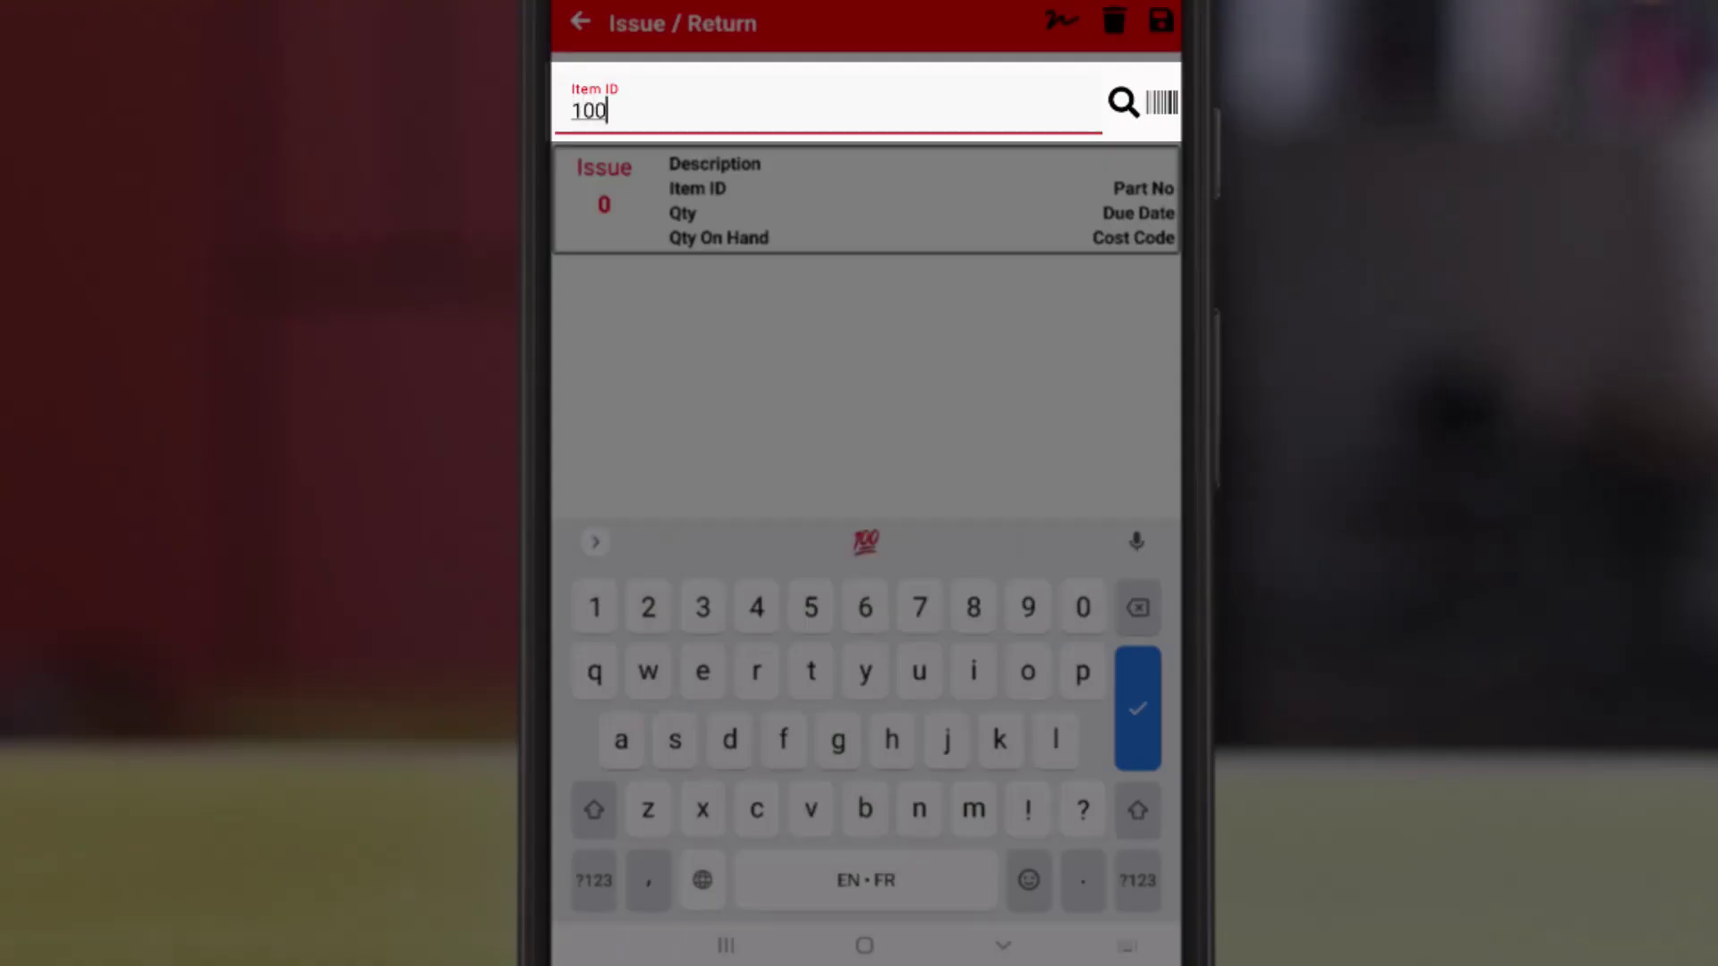
text(17)
key(Return)
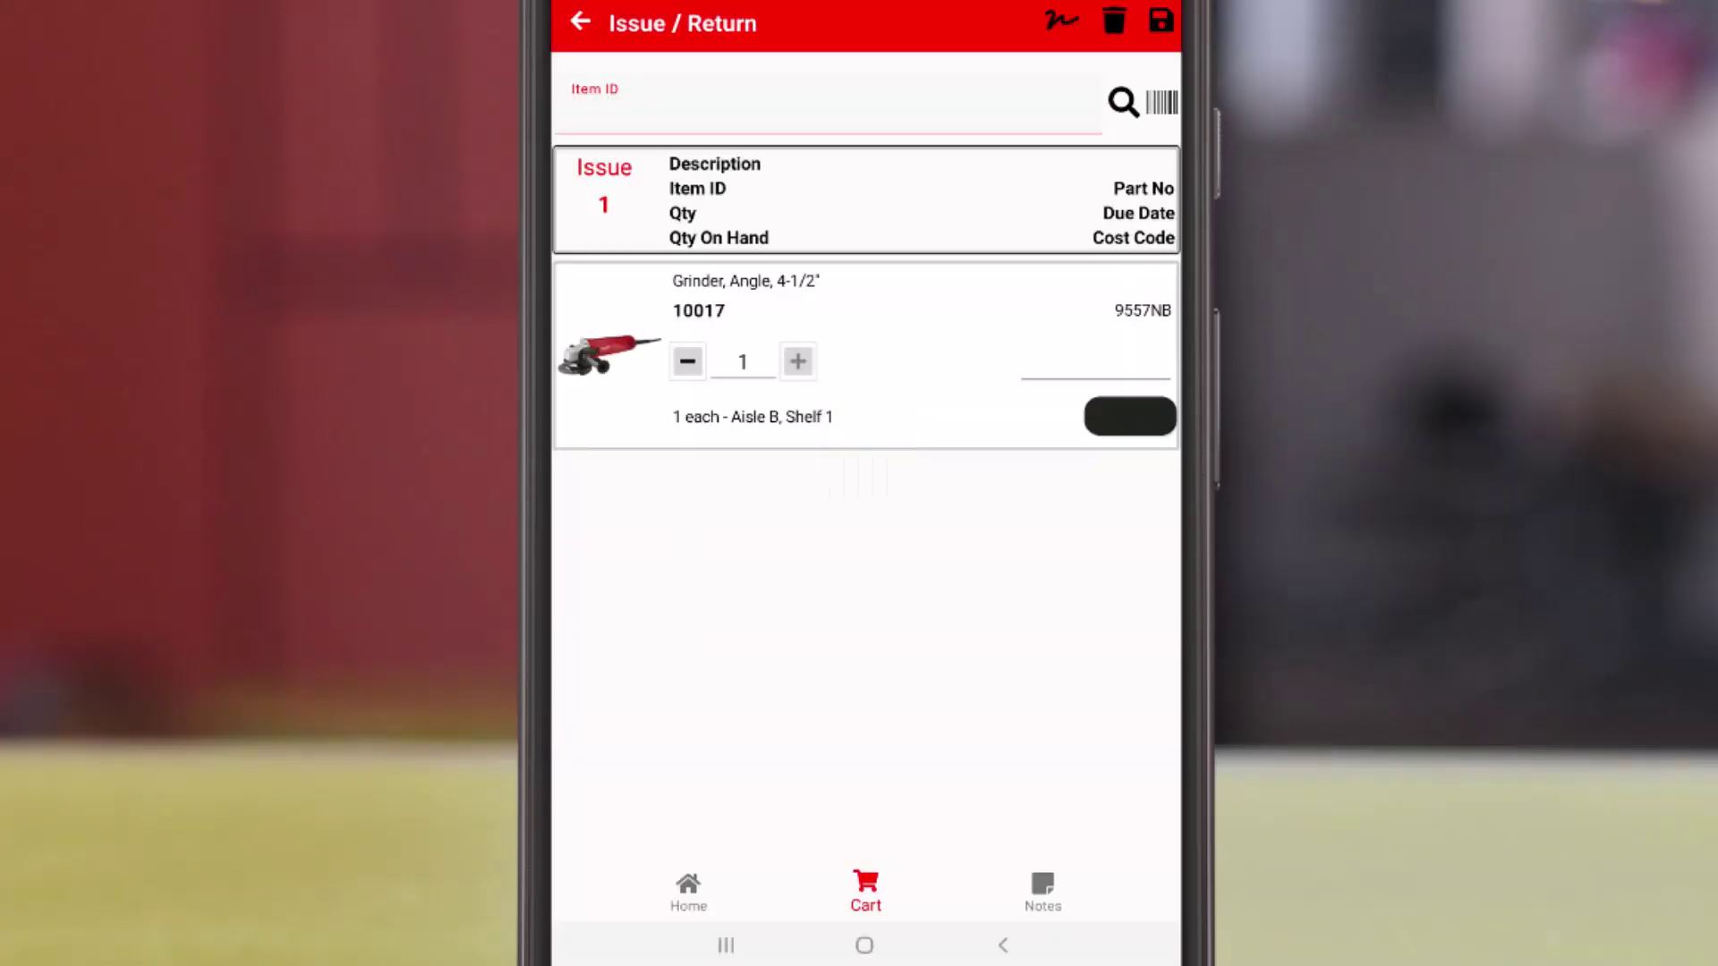
click(805, 112)
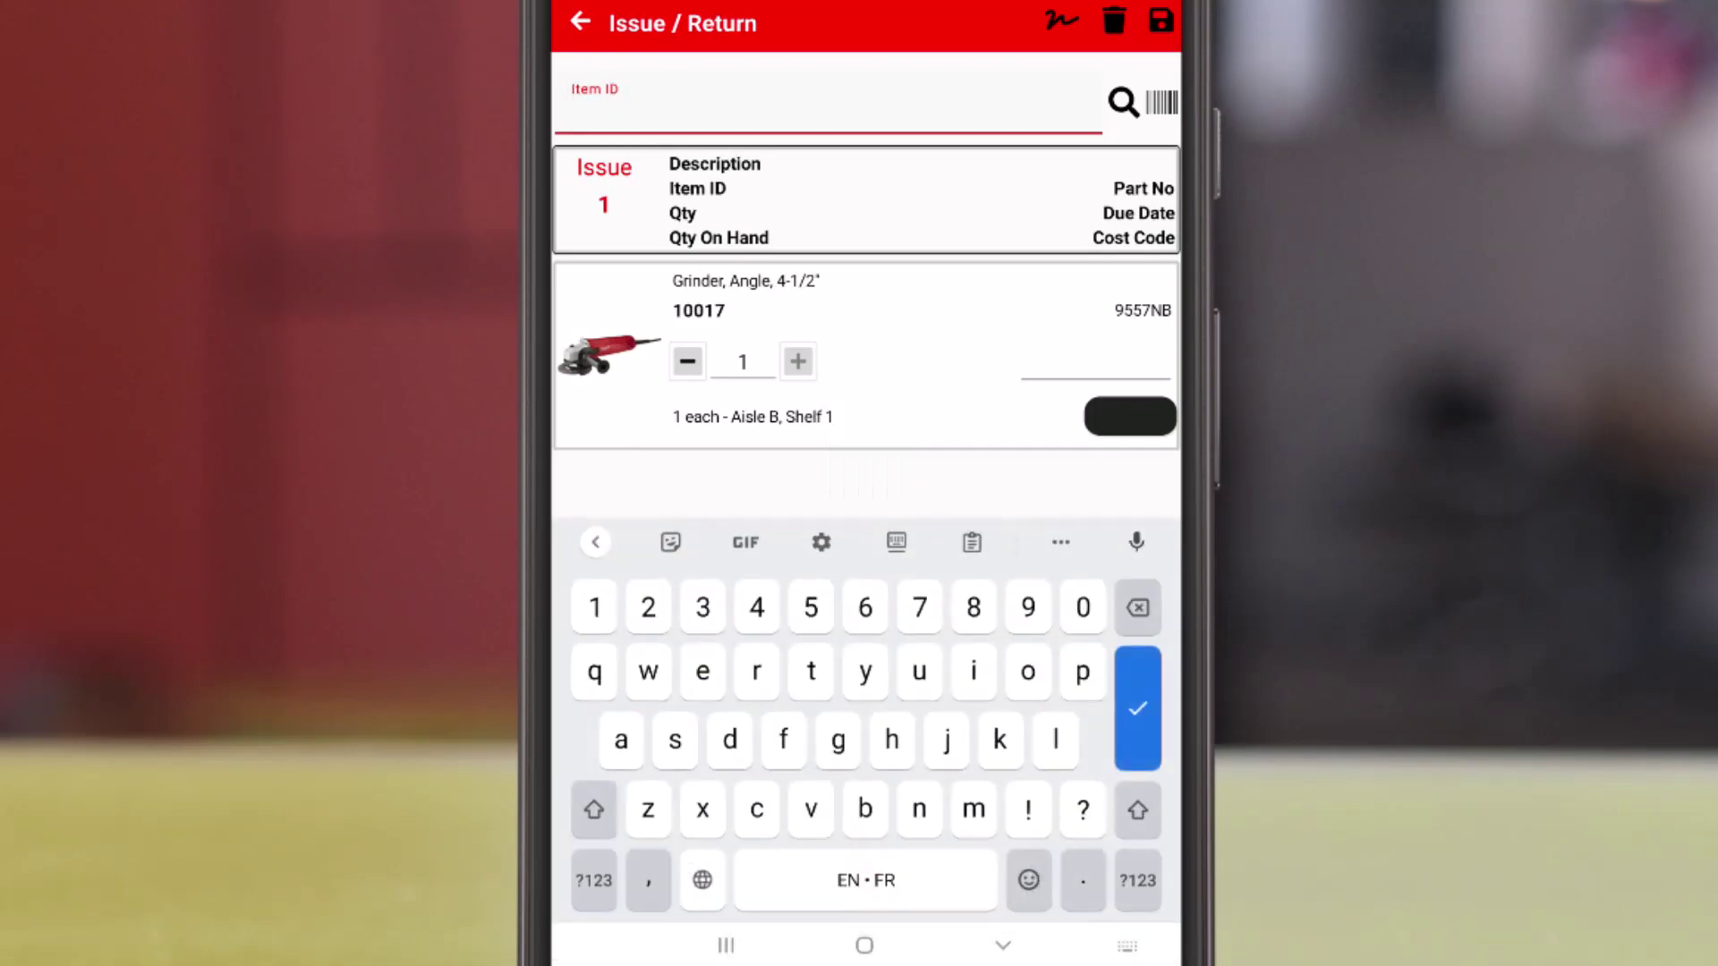
text(sl)
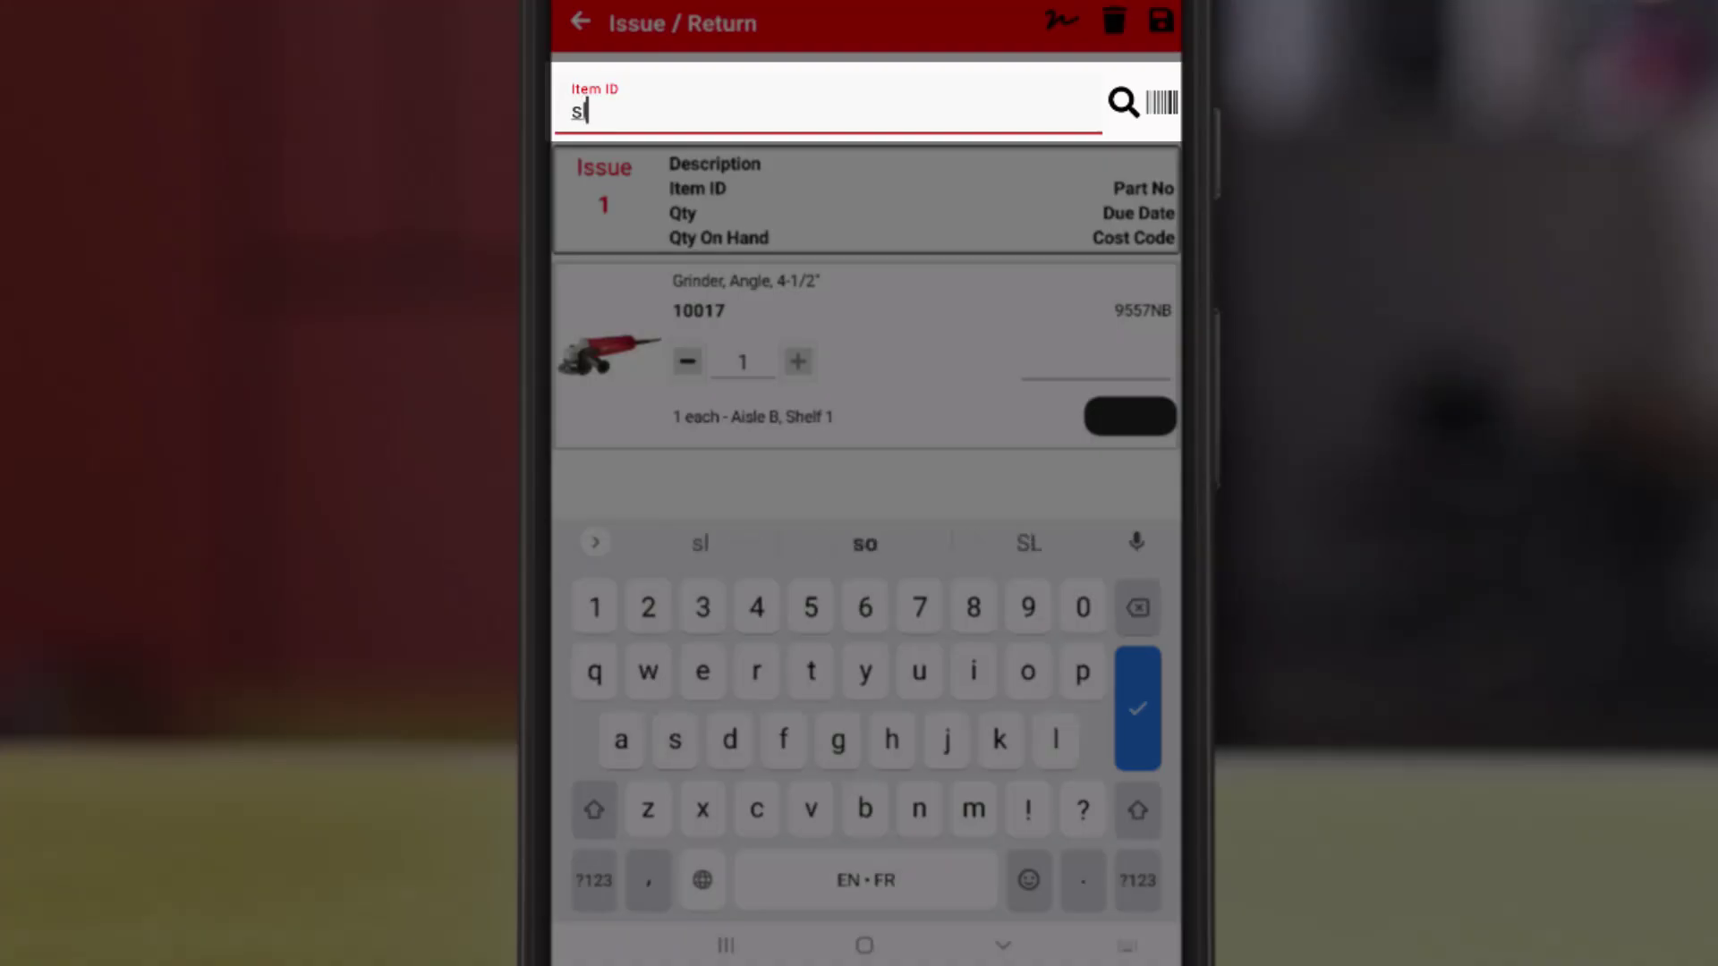
text(801)
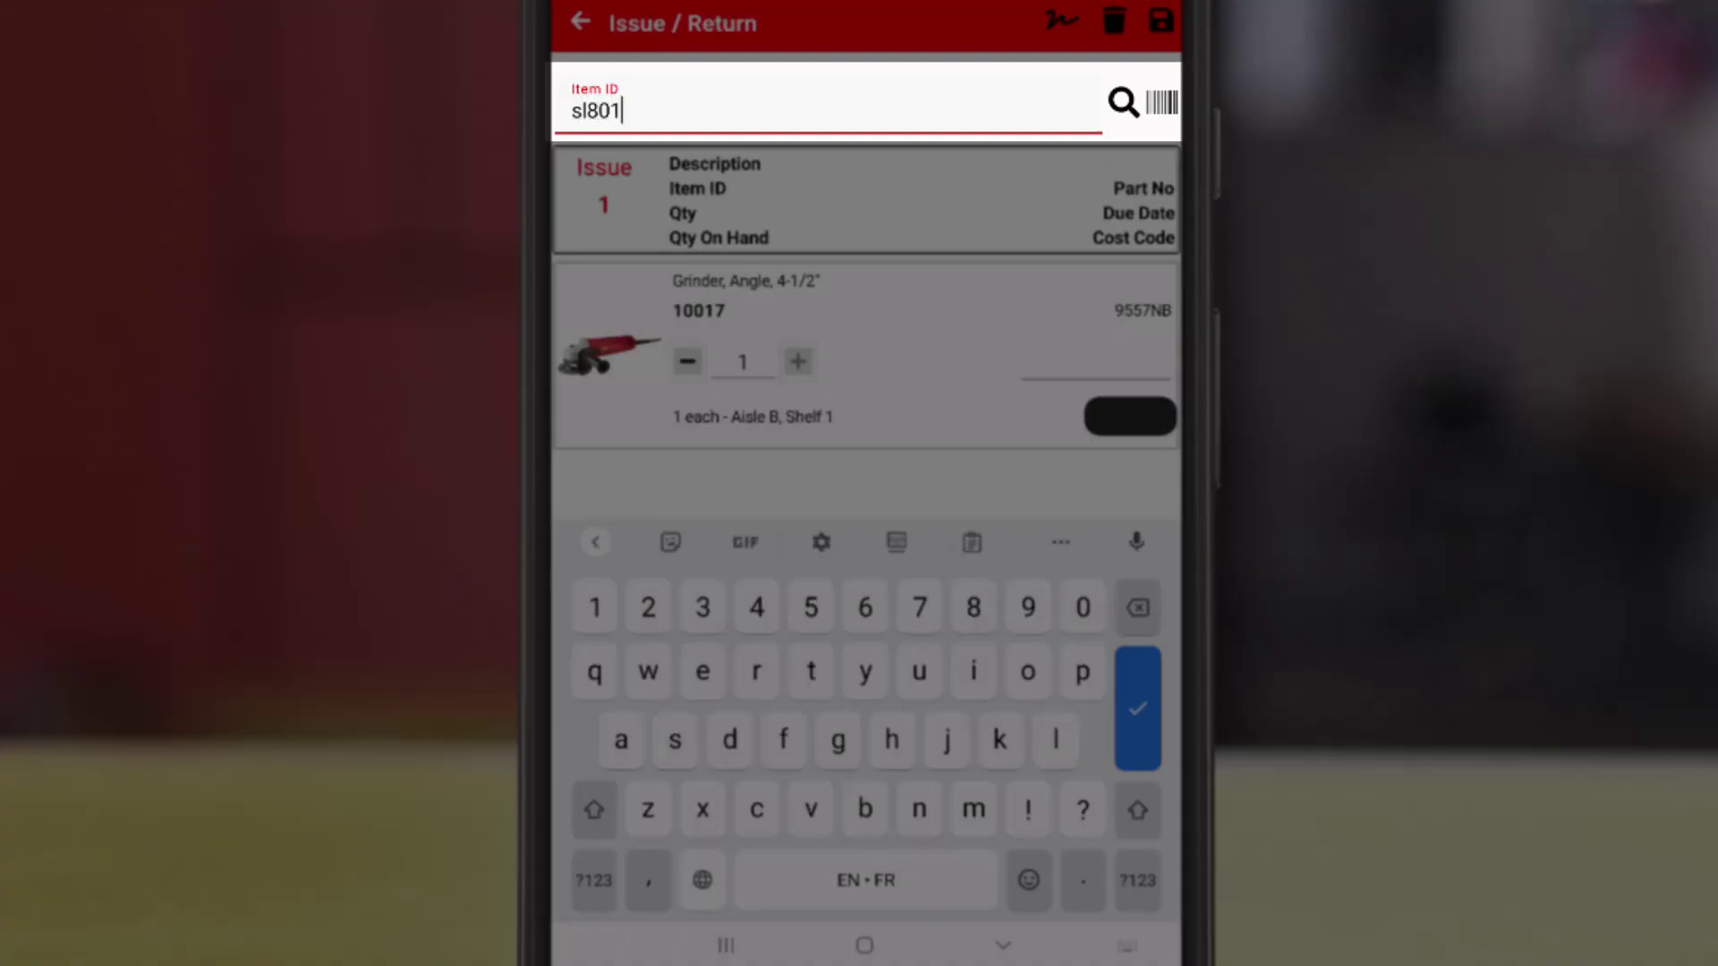
key(Return)
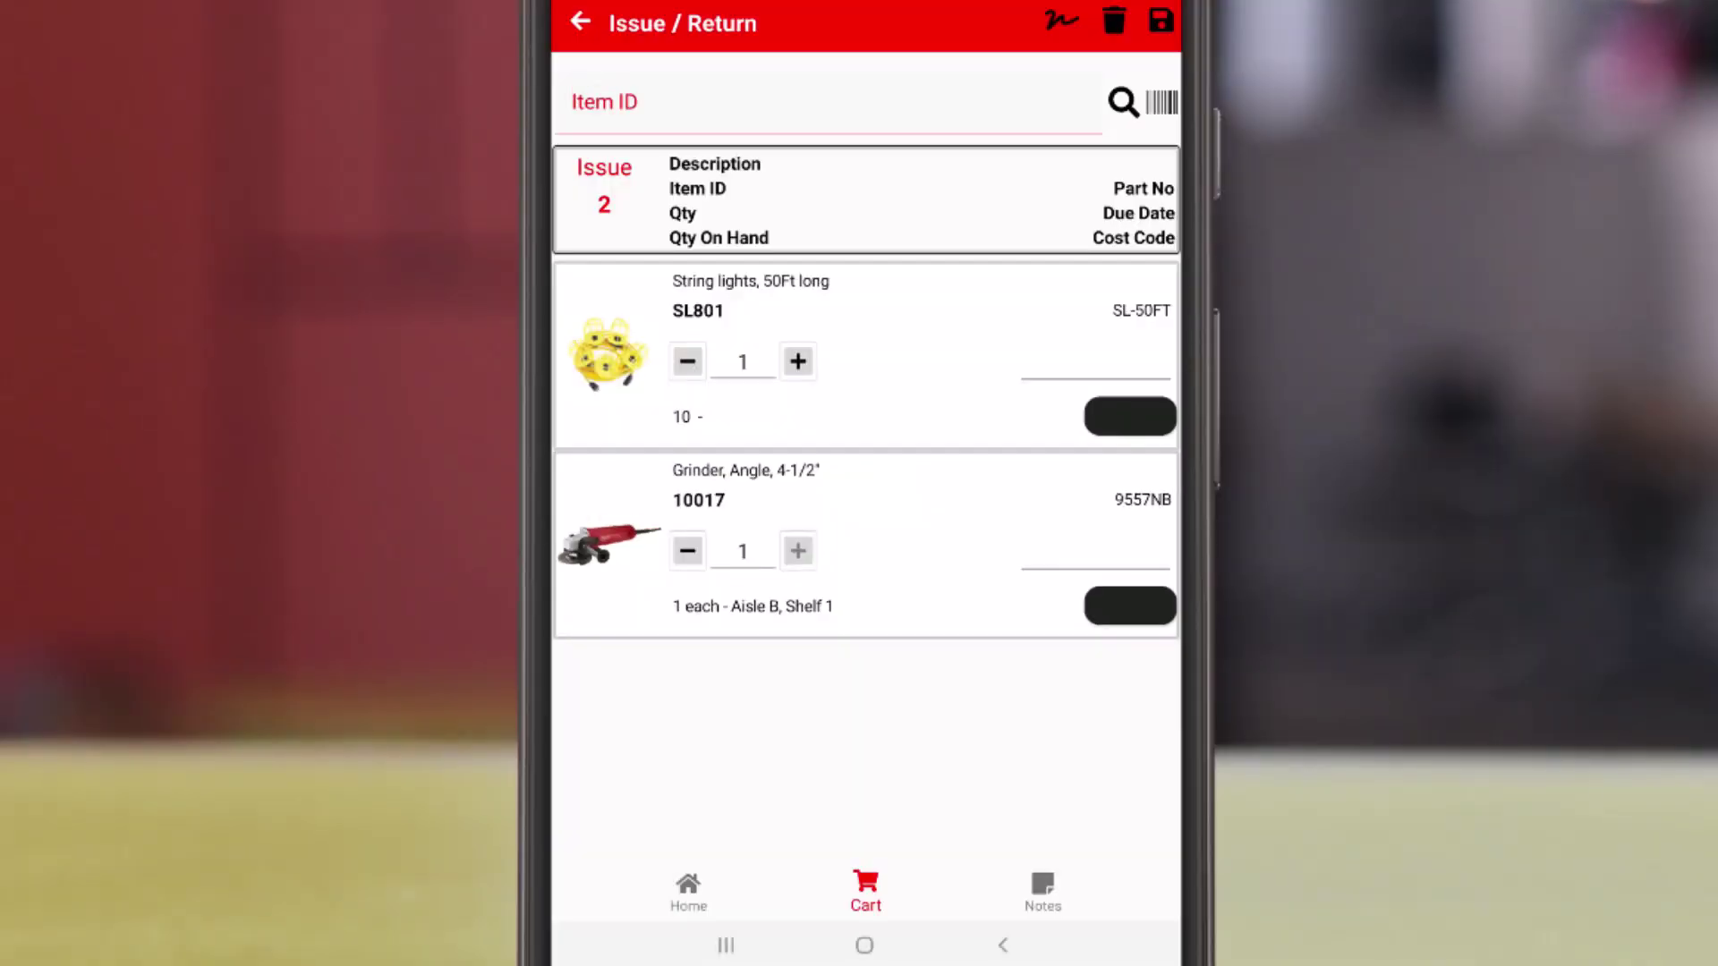
Add earplugs 912 twice so the cart holds two.
click(573, 110)
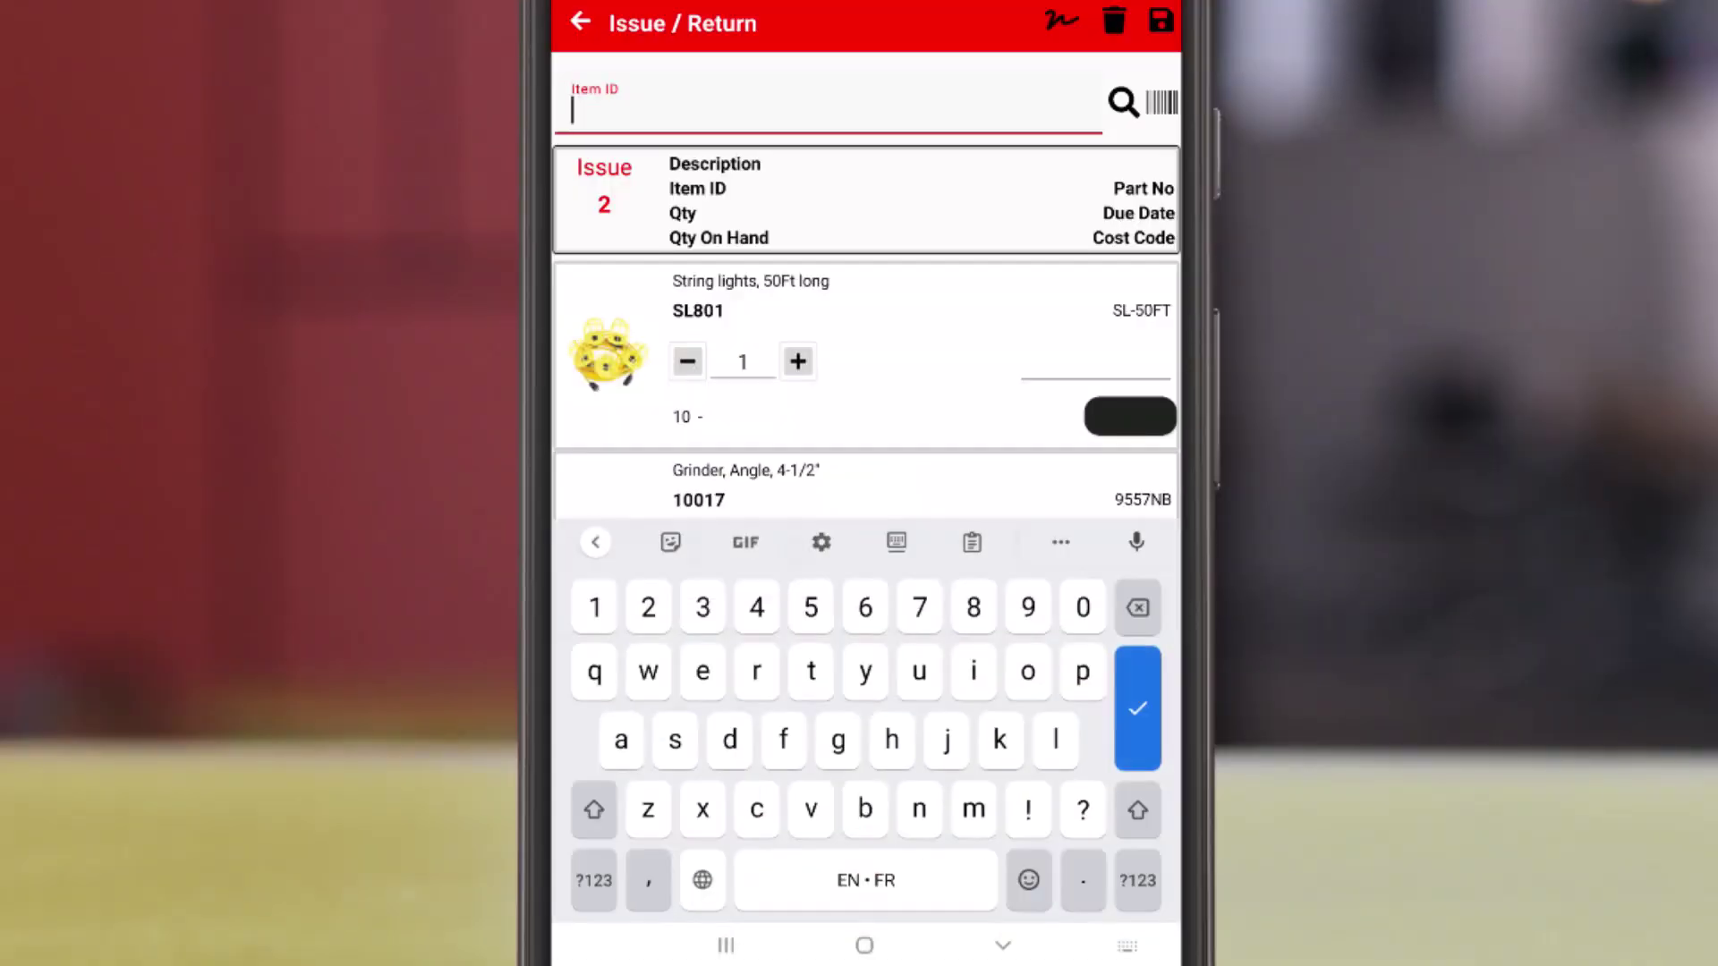
text(912)
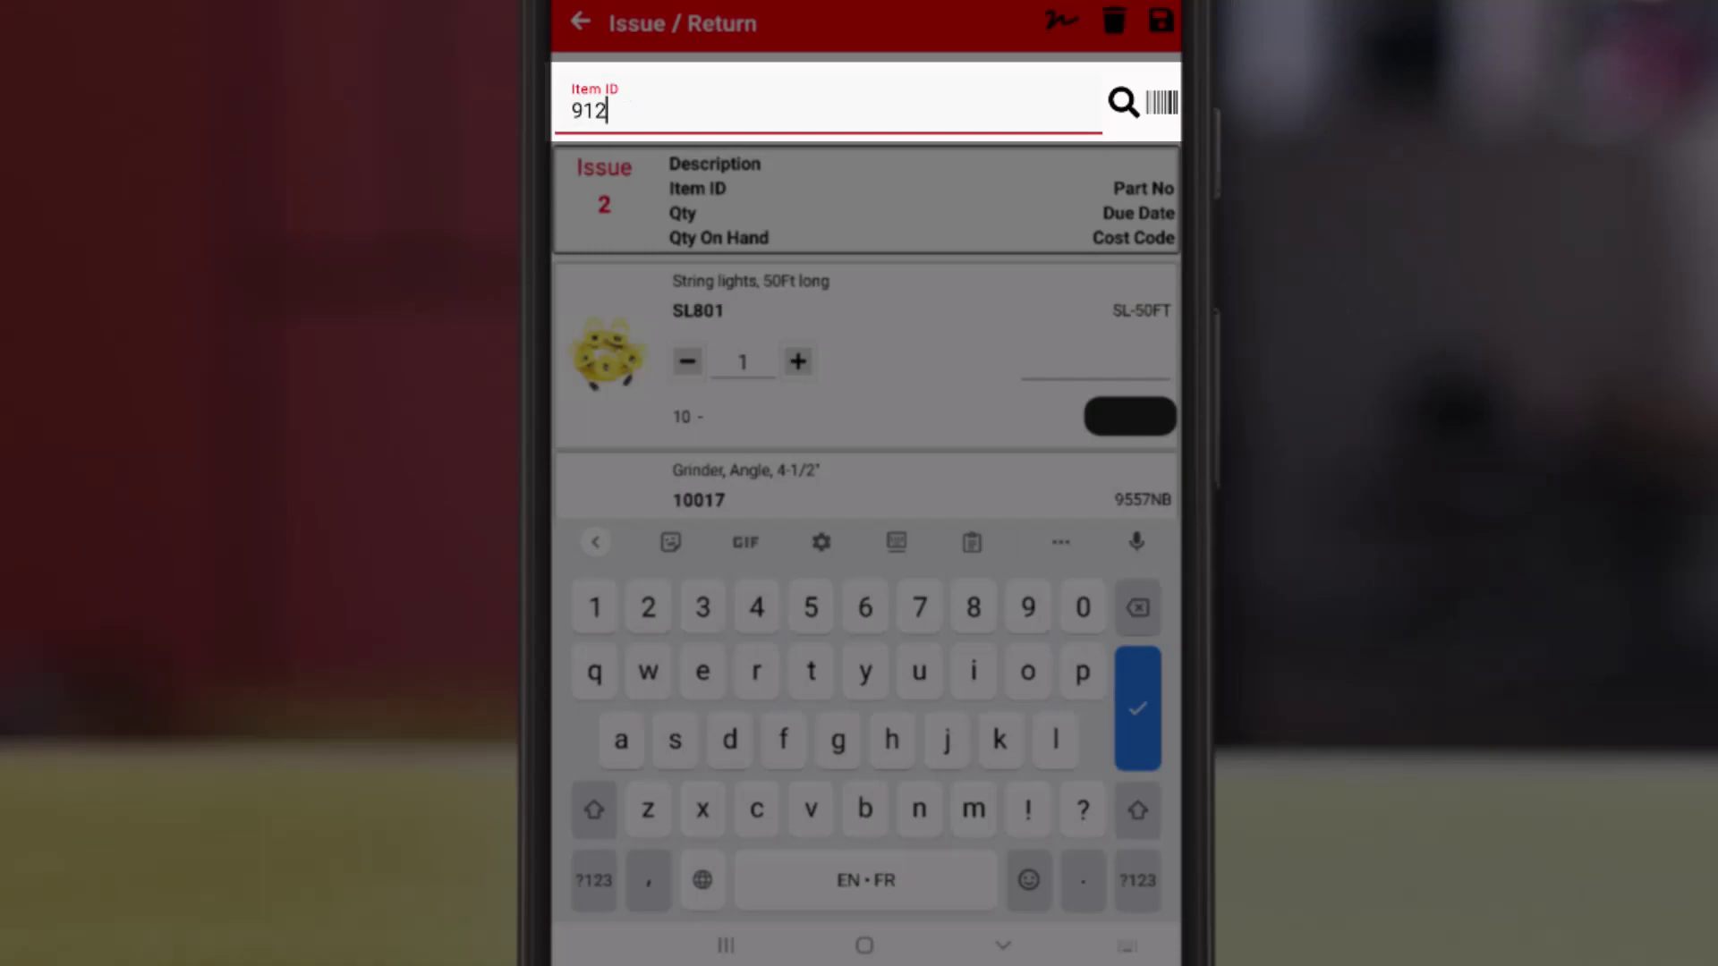
key(Return)
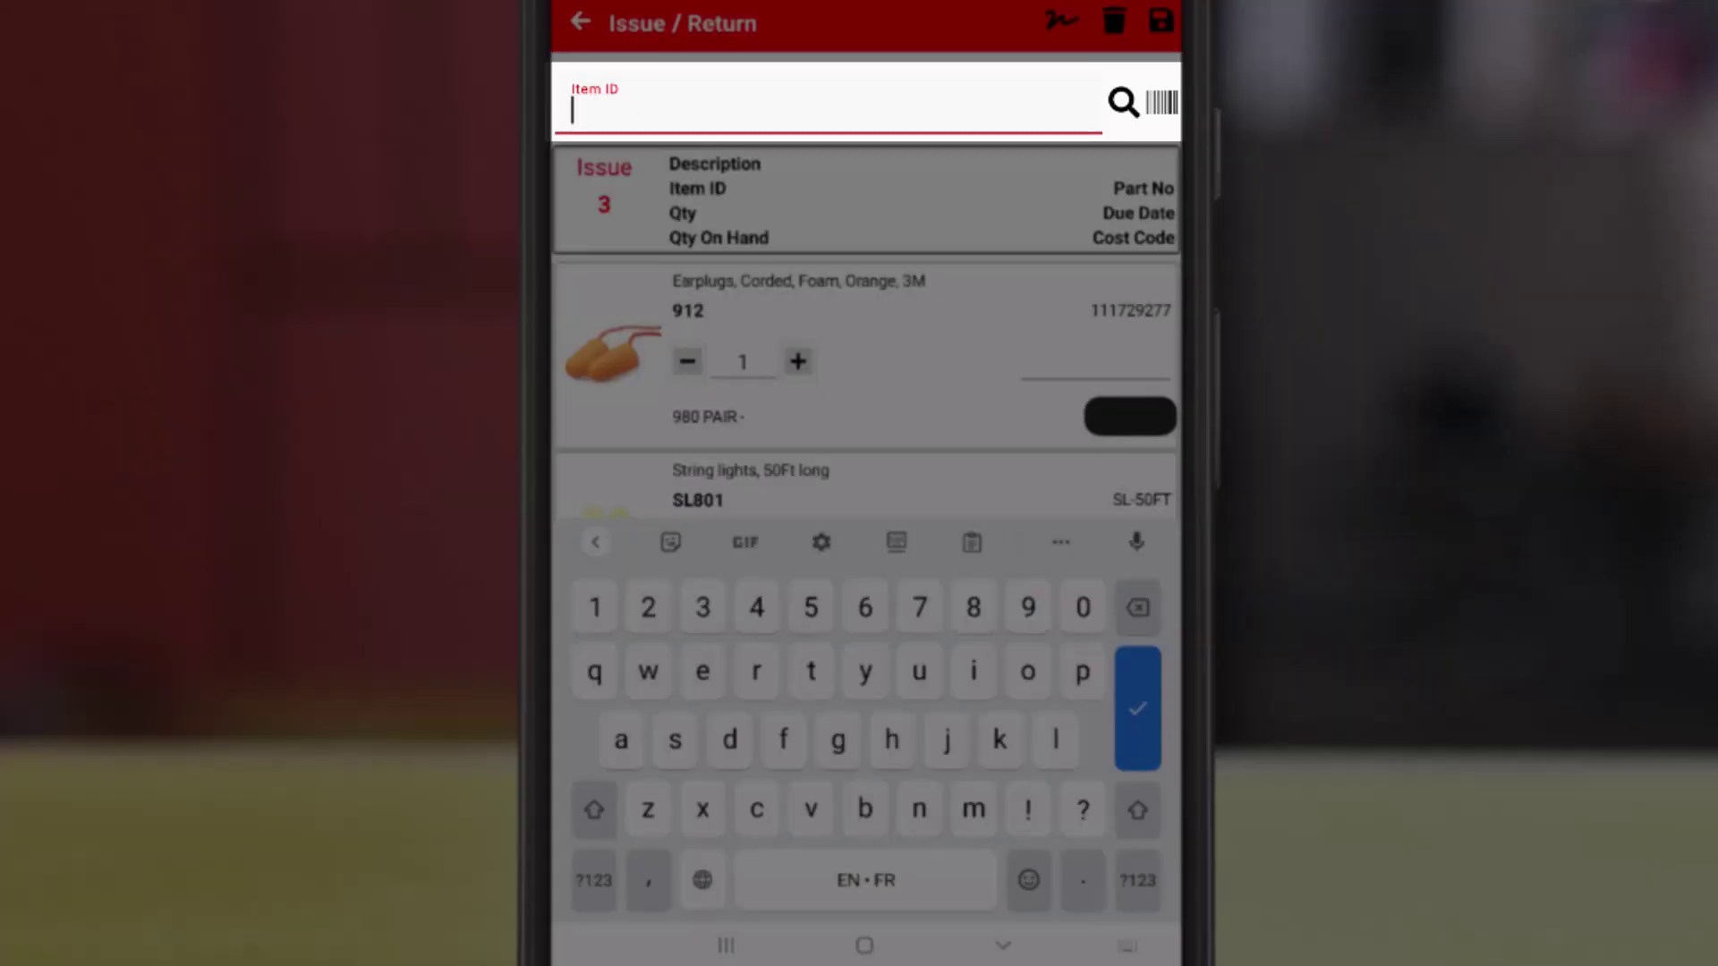
text(912)
key(Return)
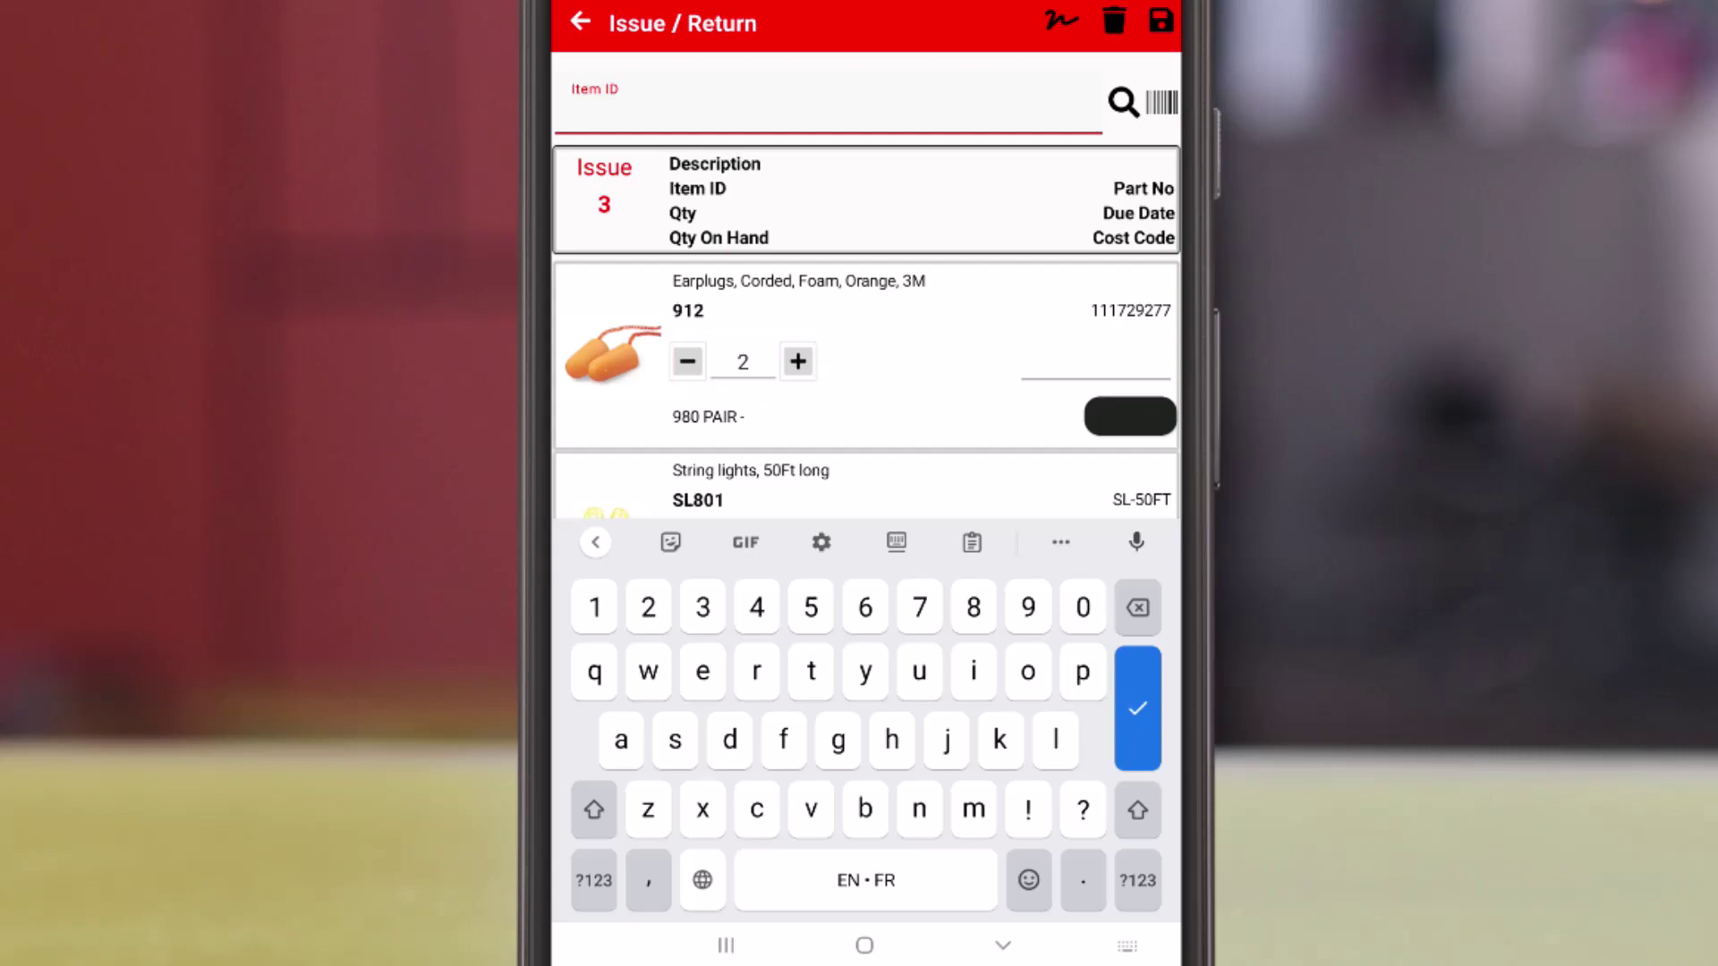
Add out-of-service tag 202 at quantity 5, then grinding disk 101.
text(202)
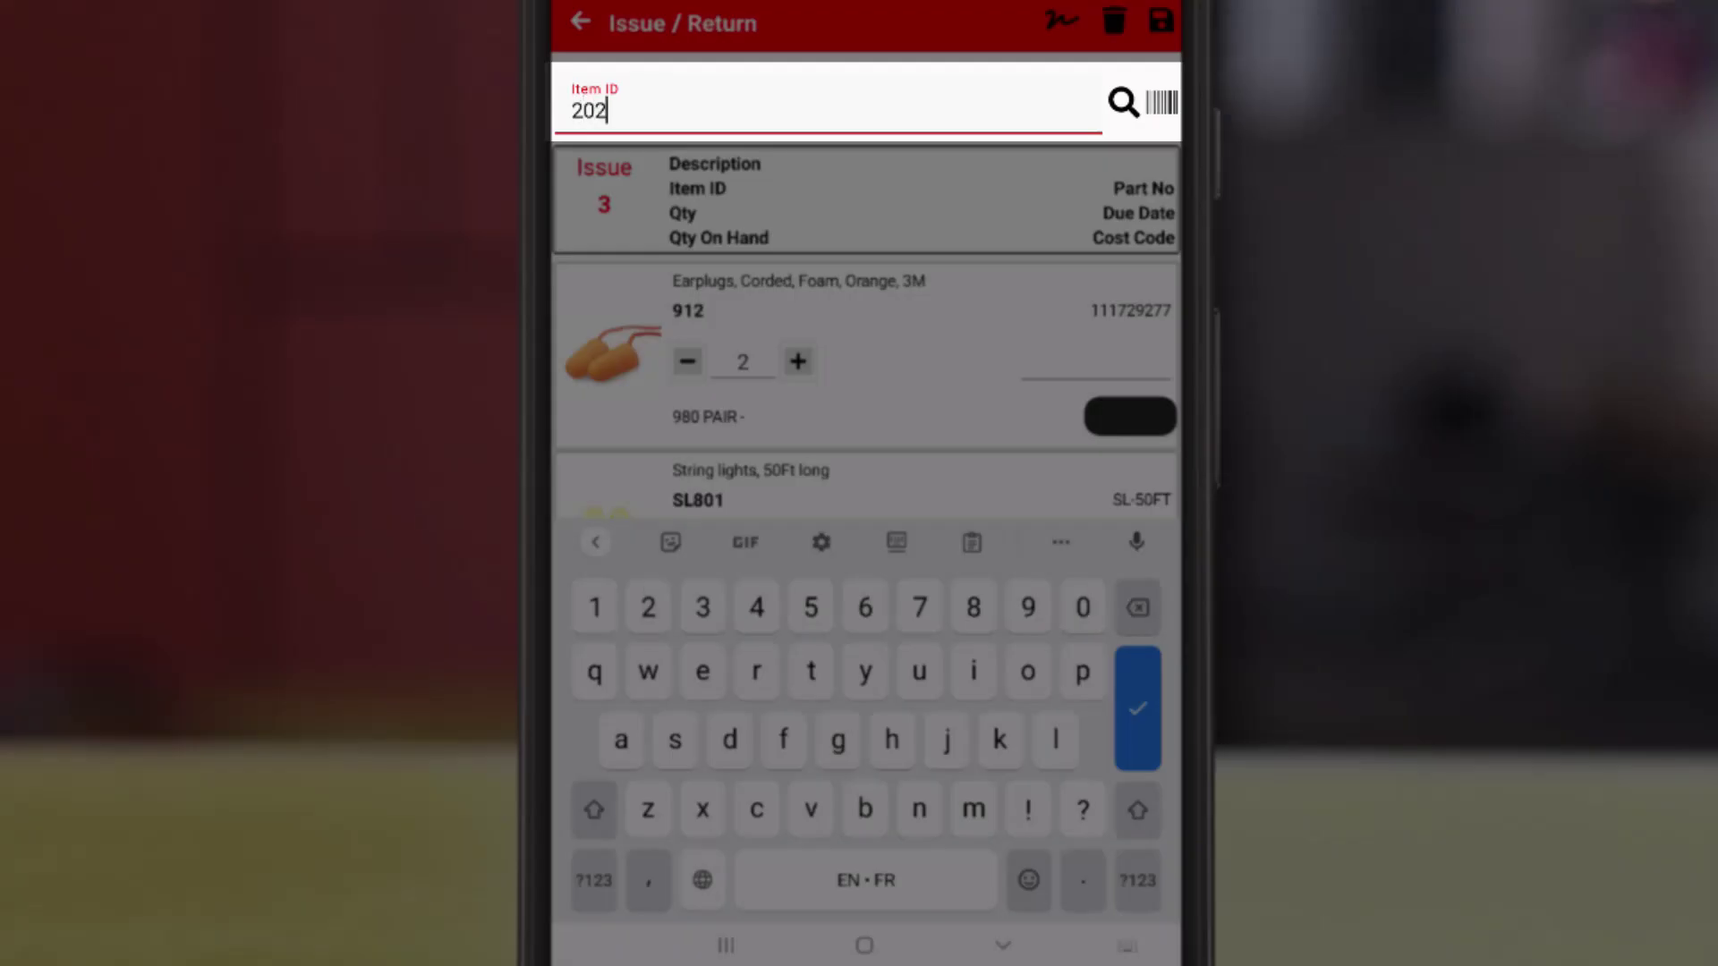
key(Return)
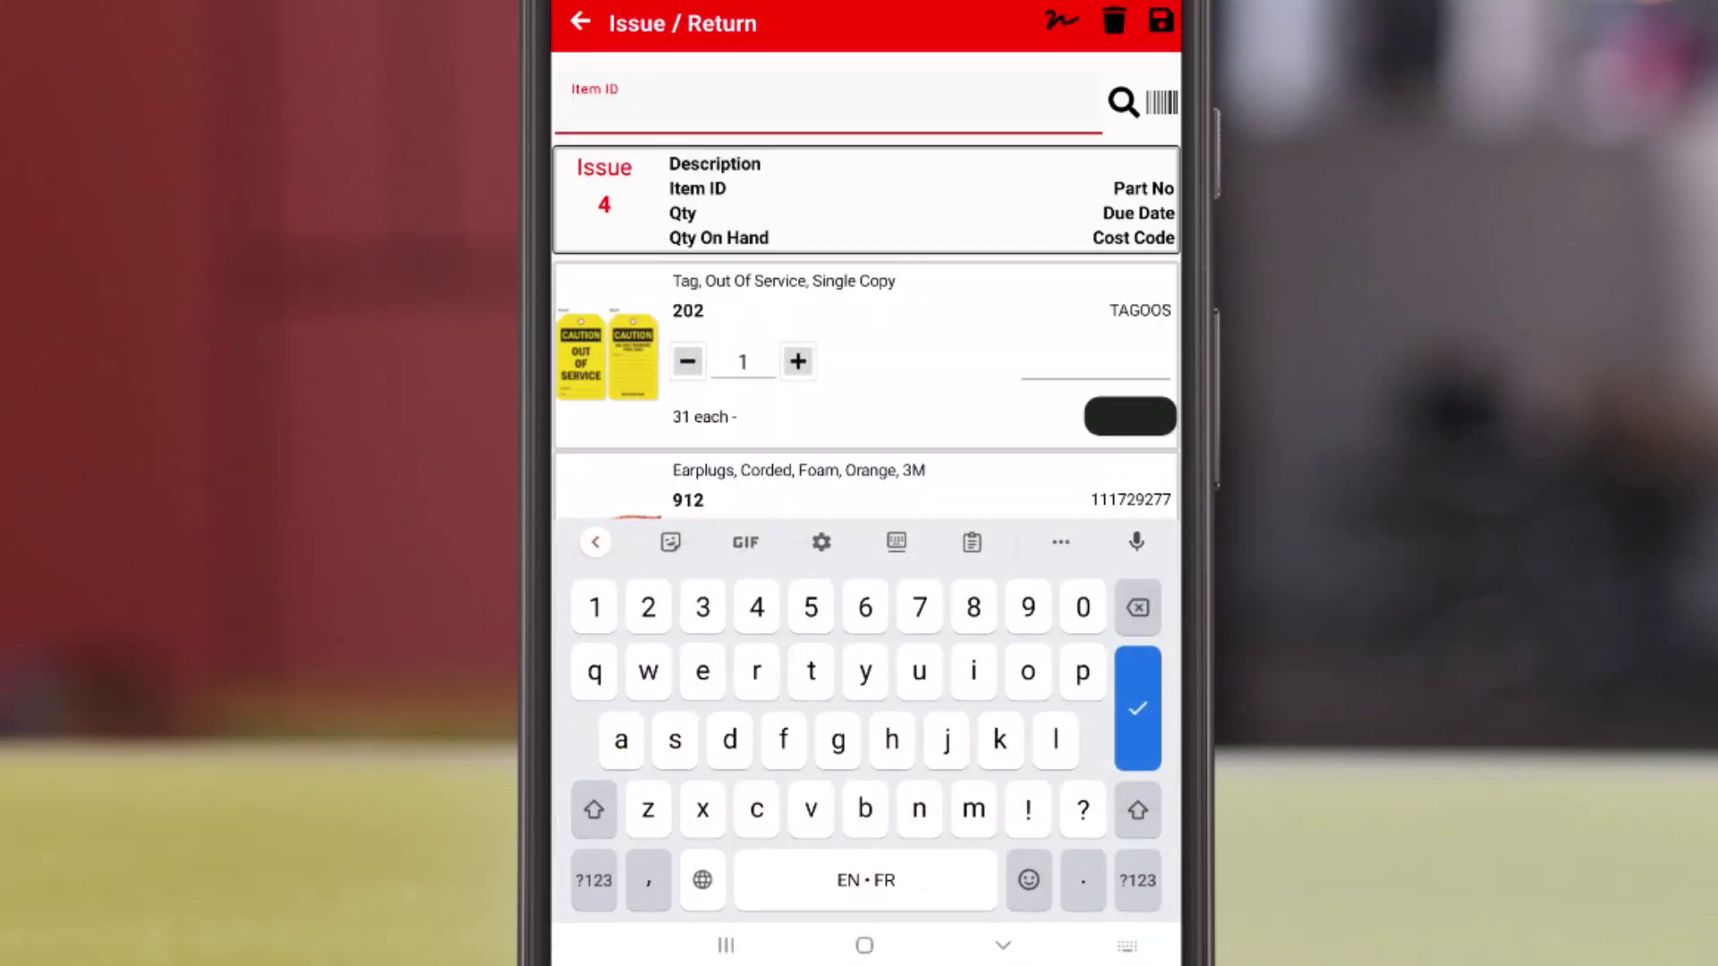
click(798, 362)
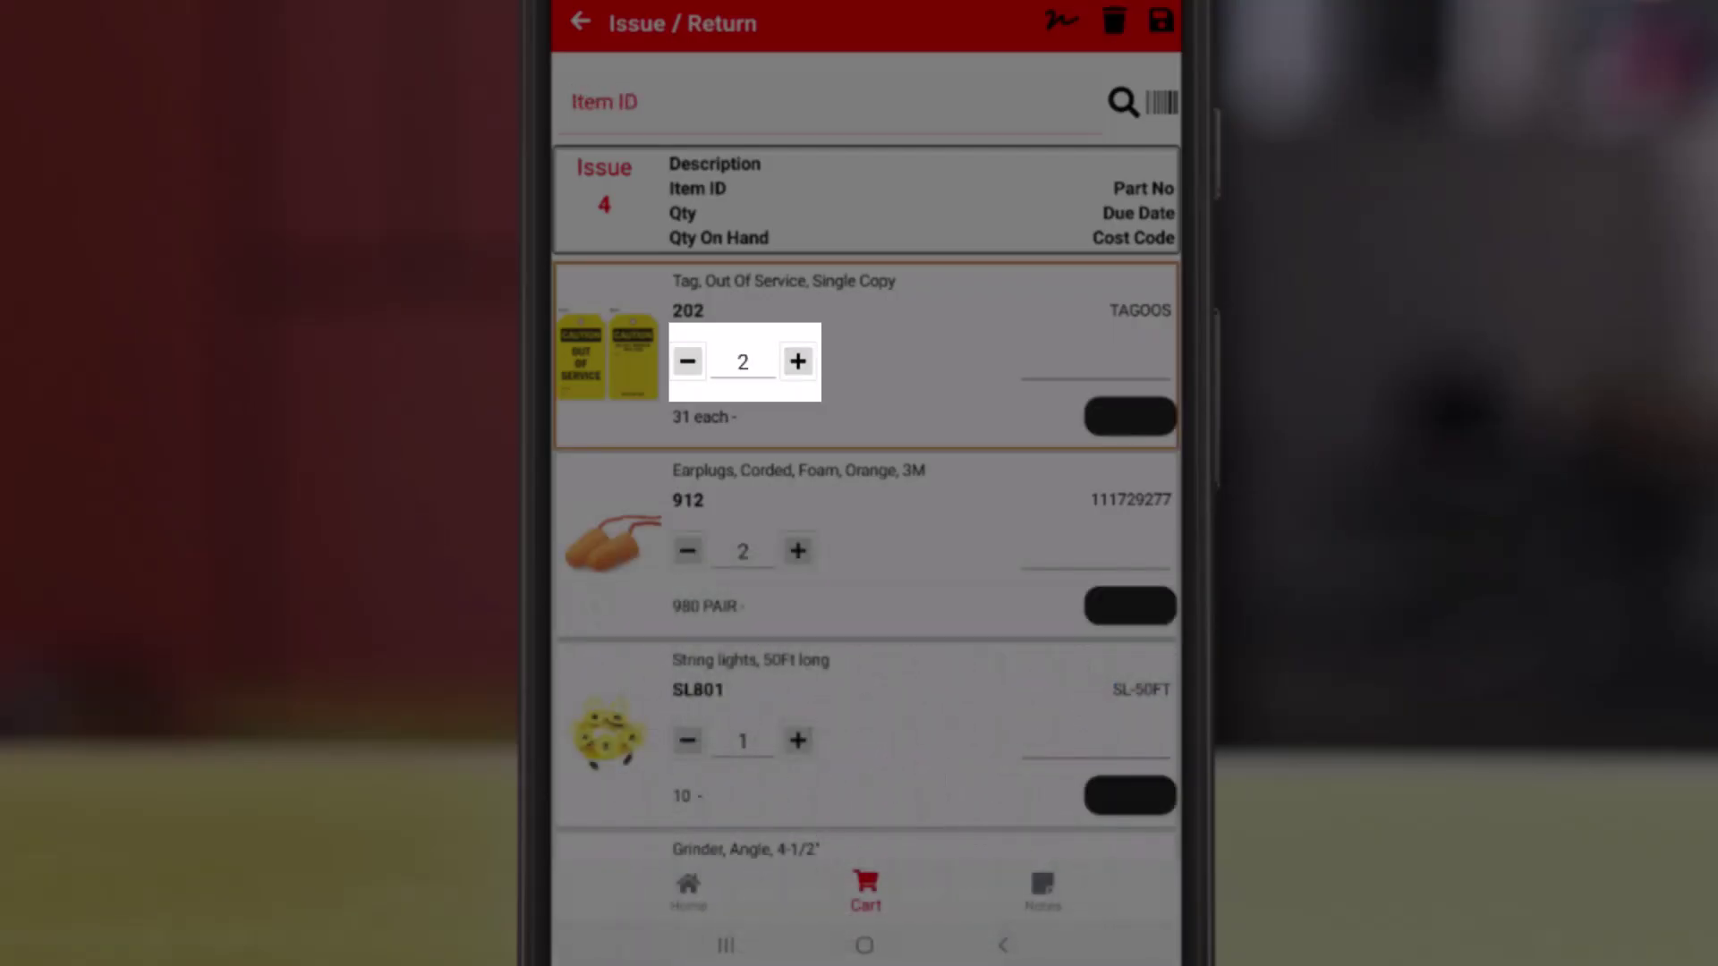
click(798, 362)
click(798, 362)
click(798, 362)
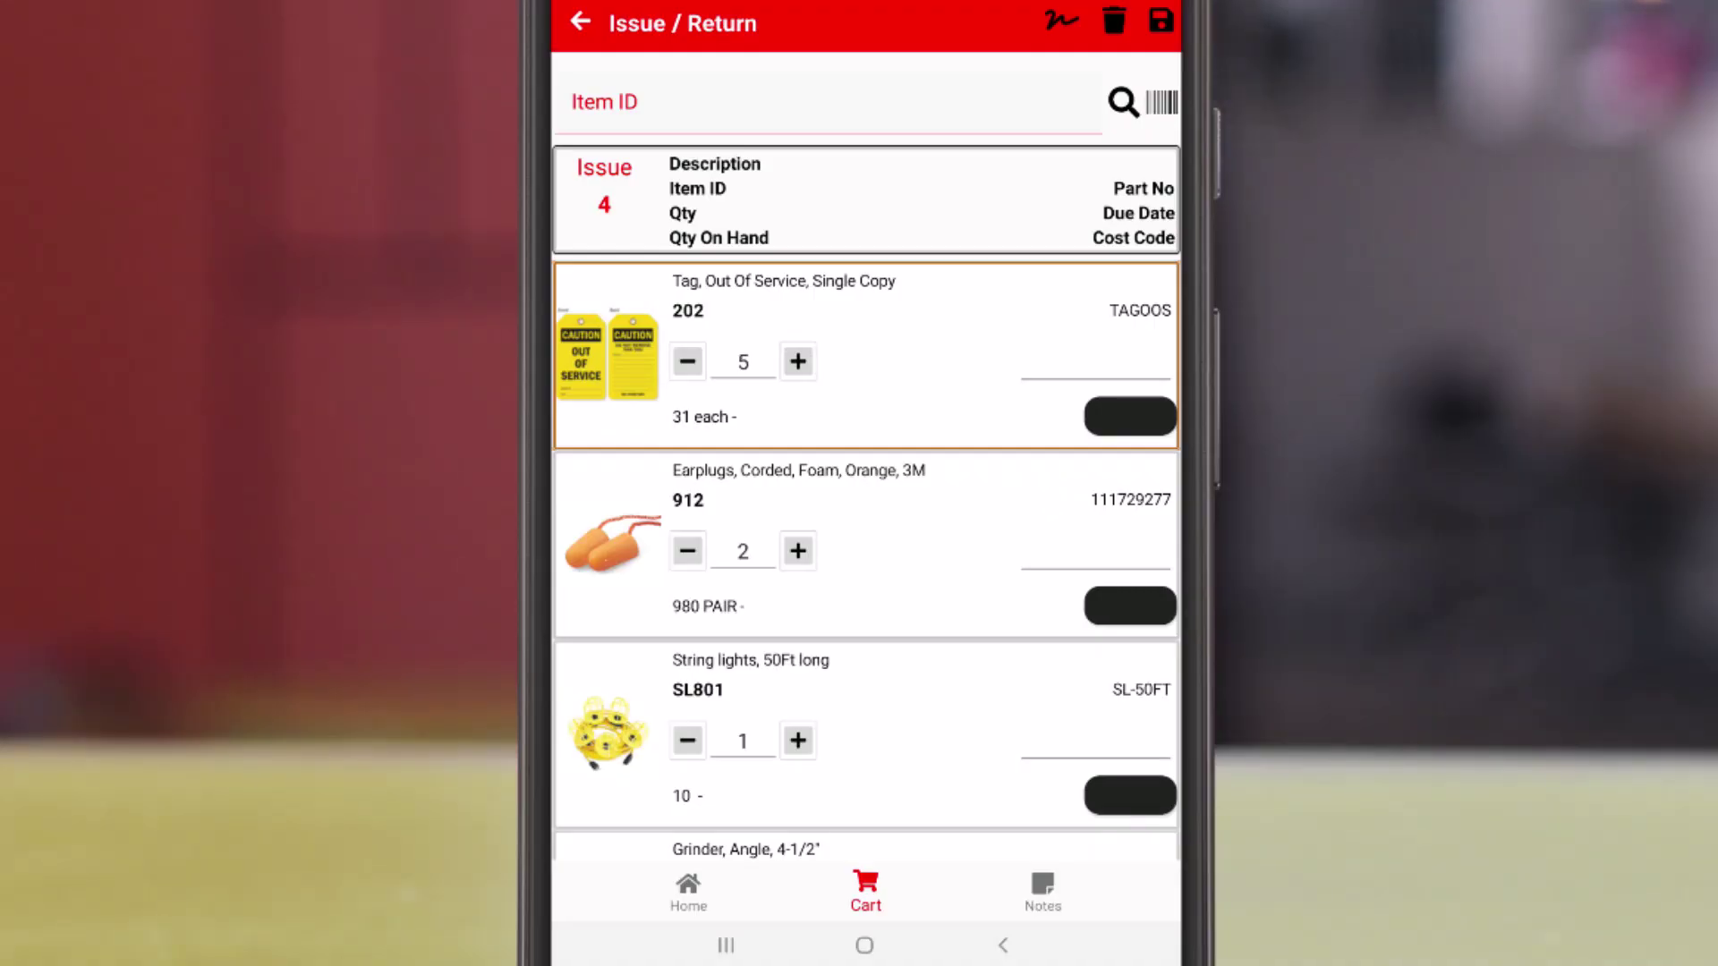
click(626, 102)
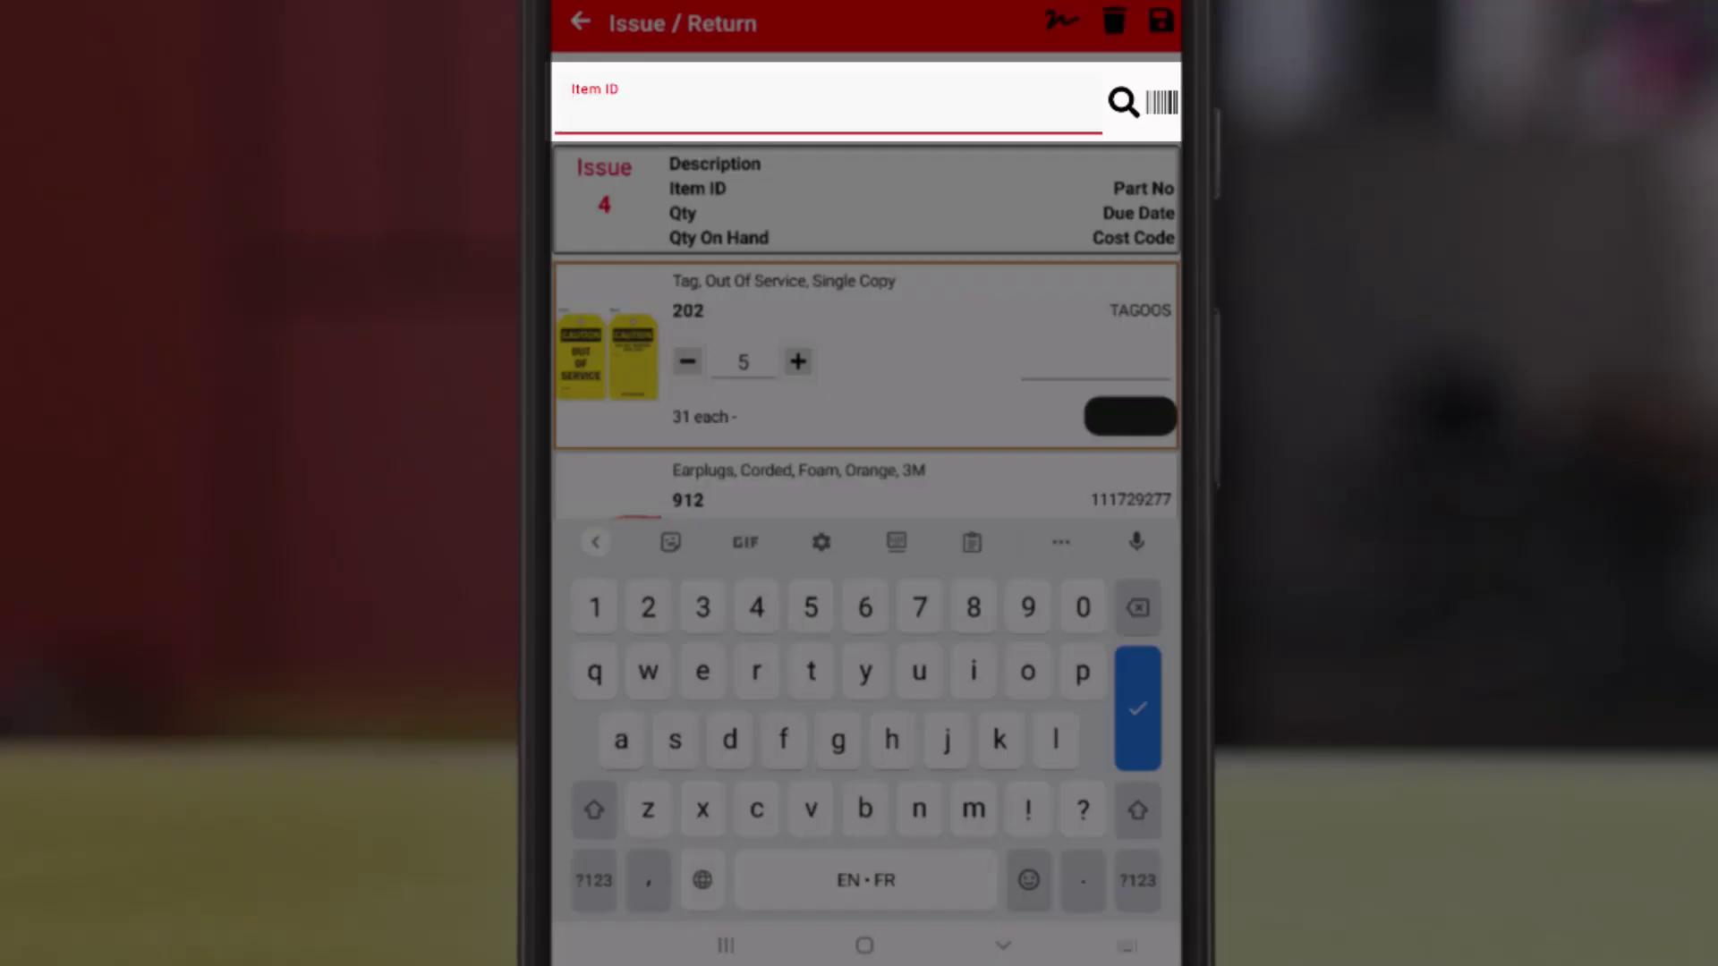
text(101)
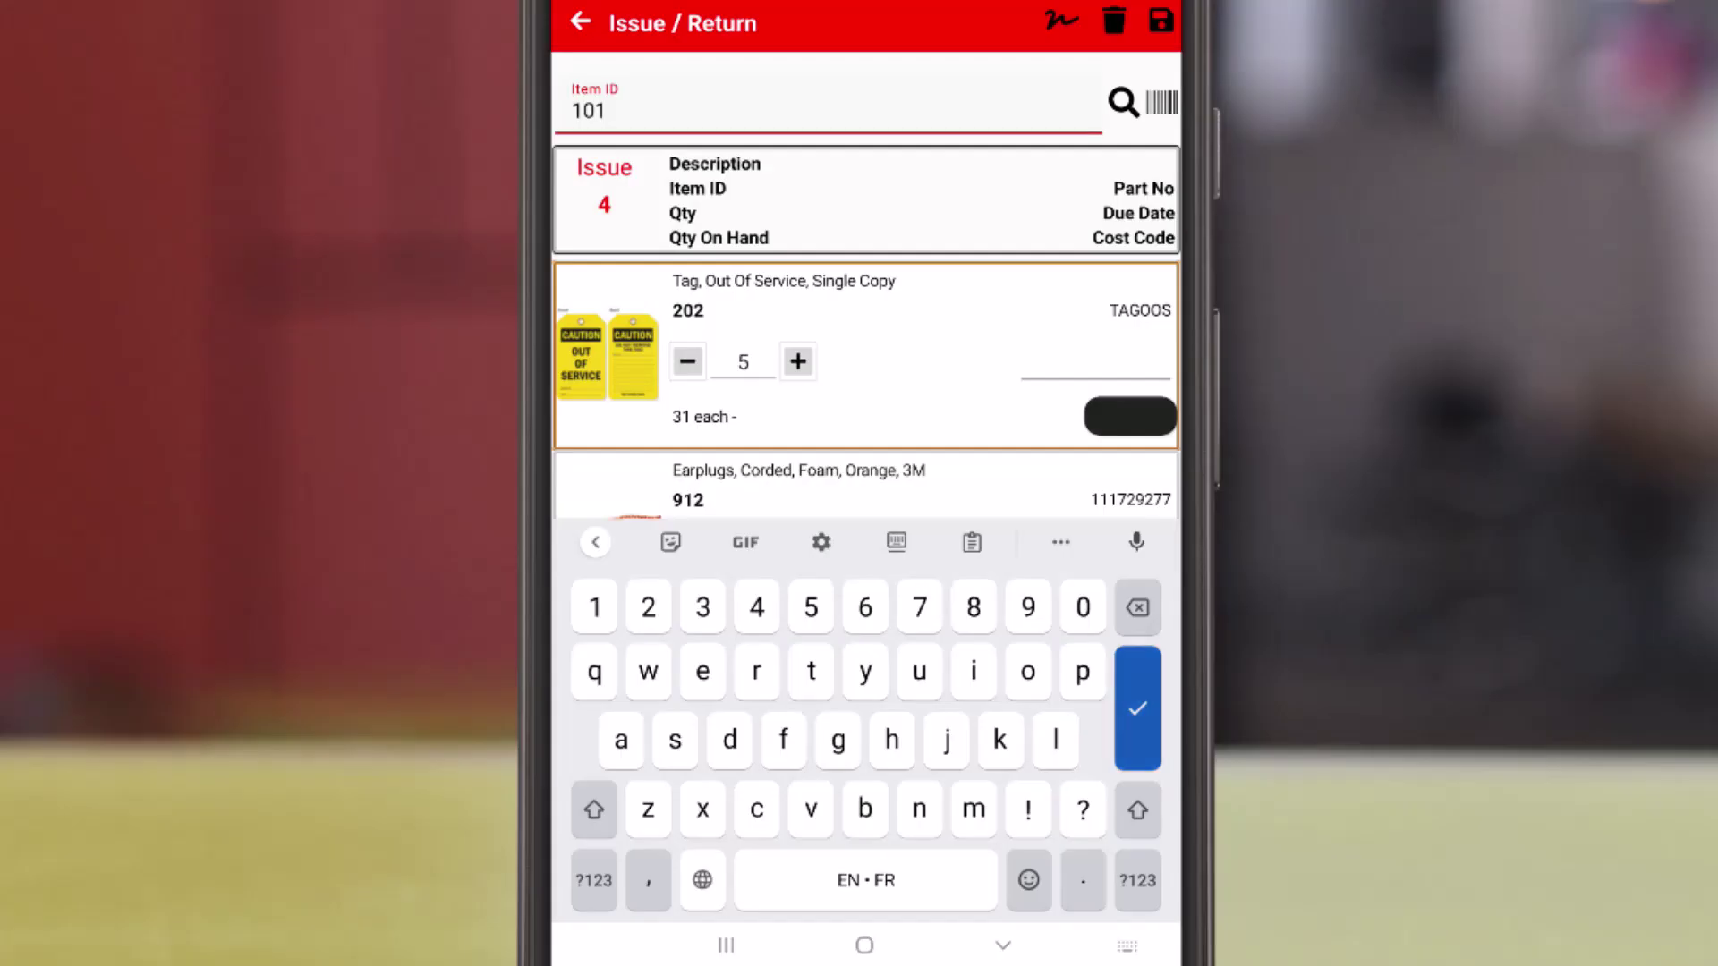
key(Return)
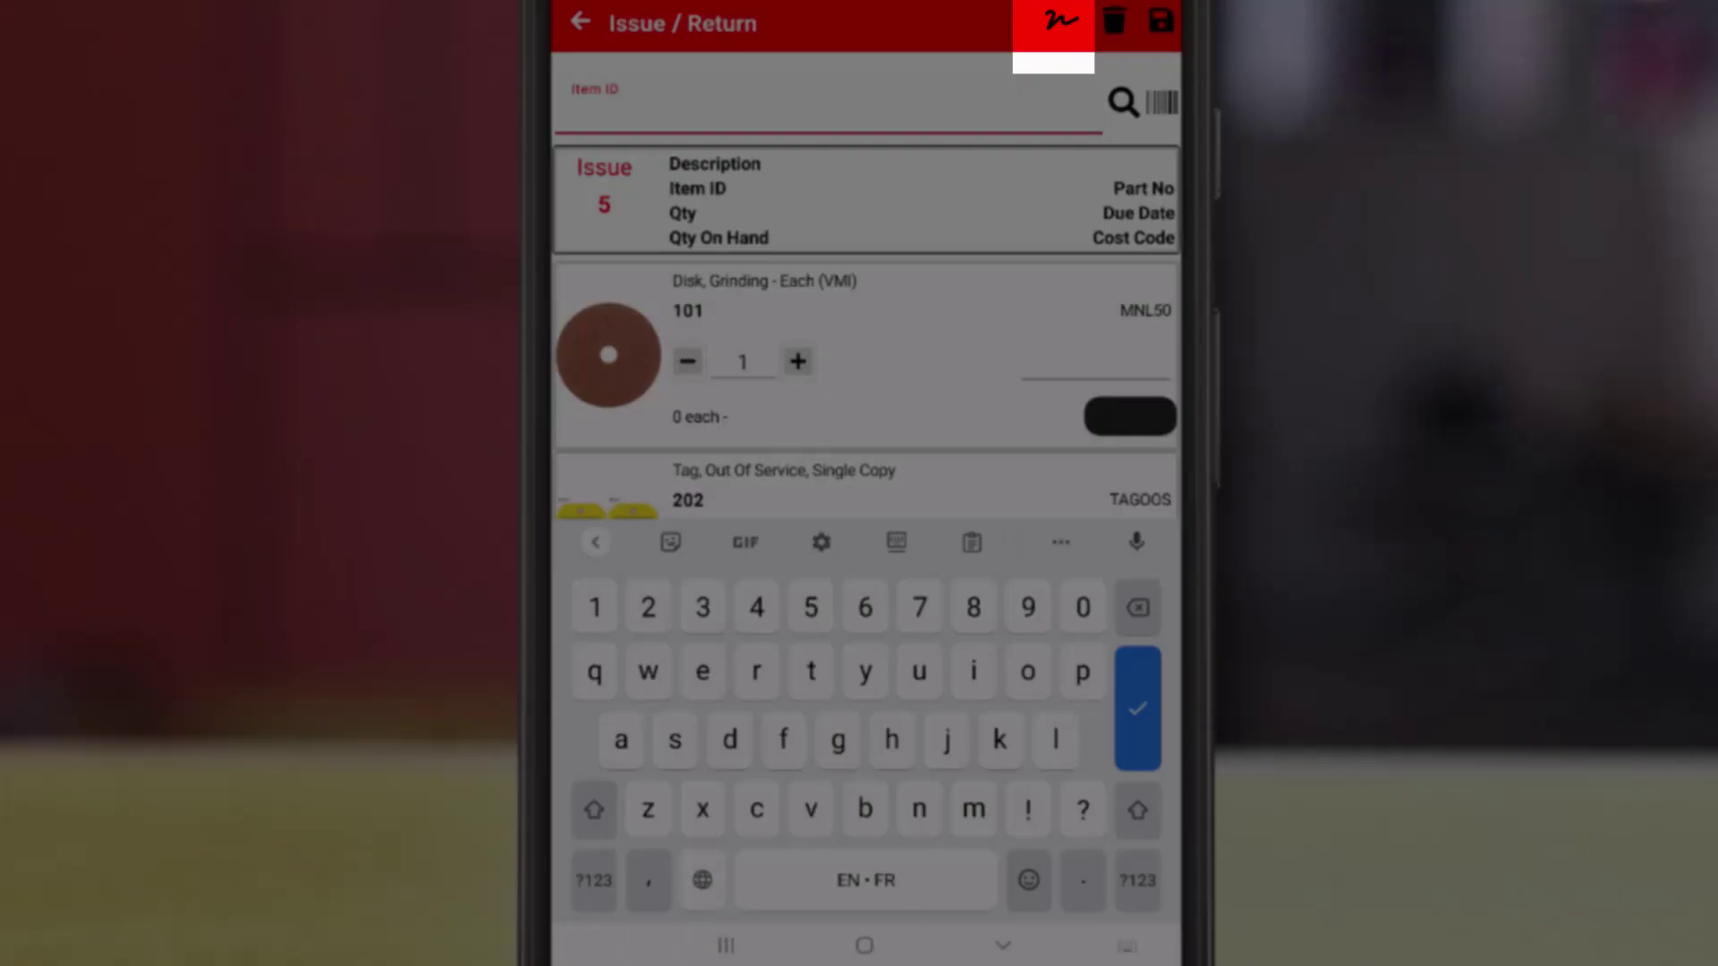
Sign the issue above the signature line and keep the signature.
click(1060, 20)
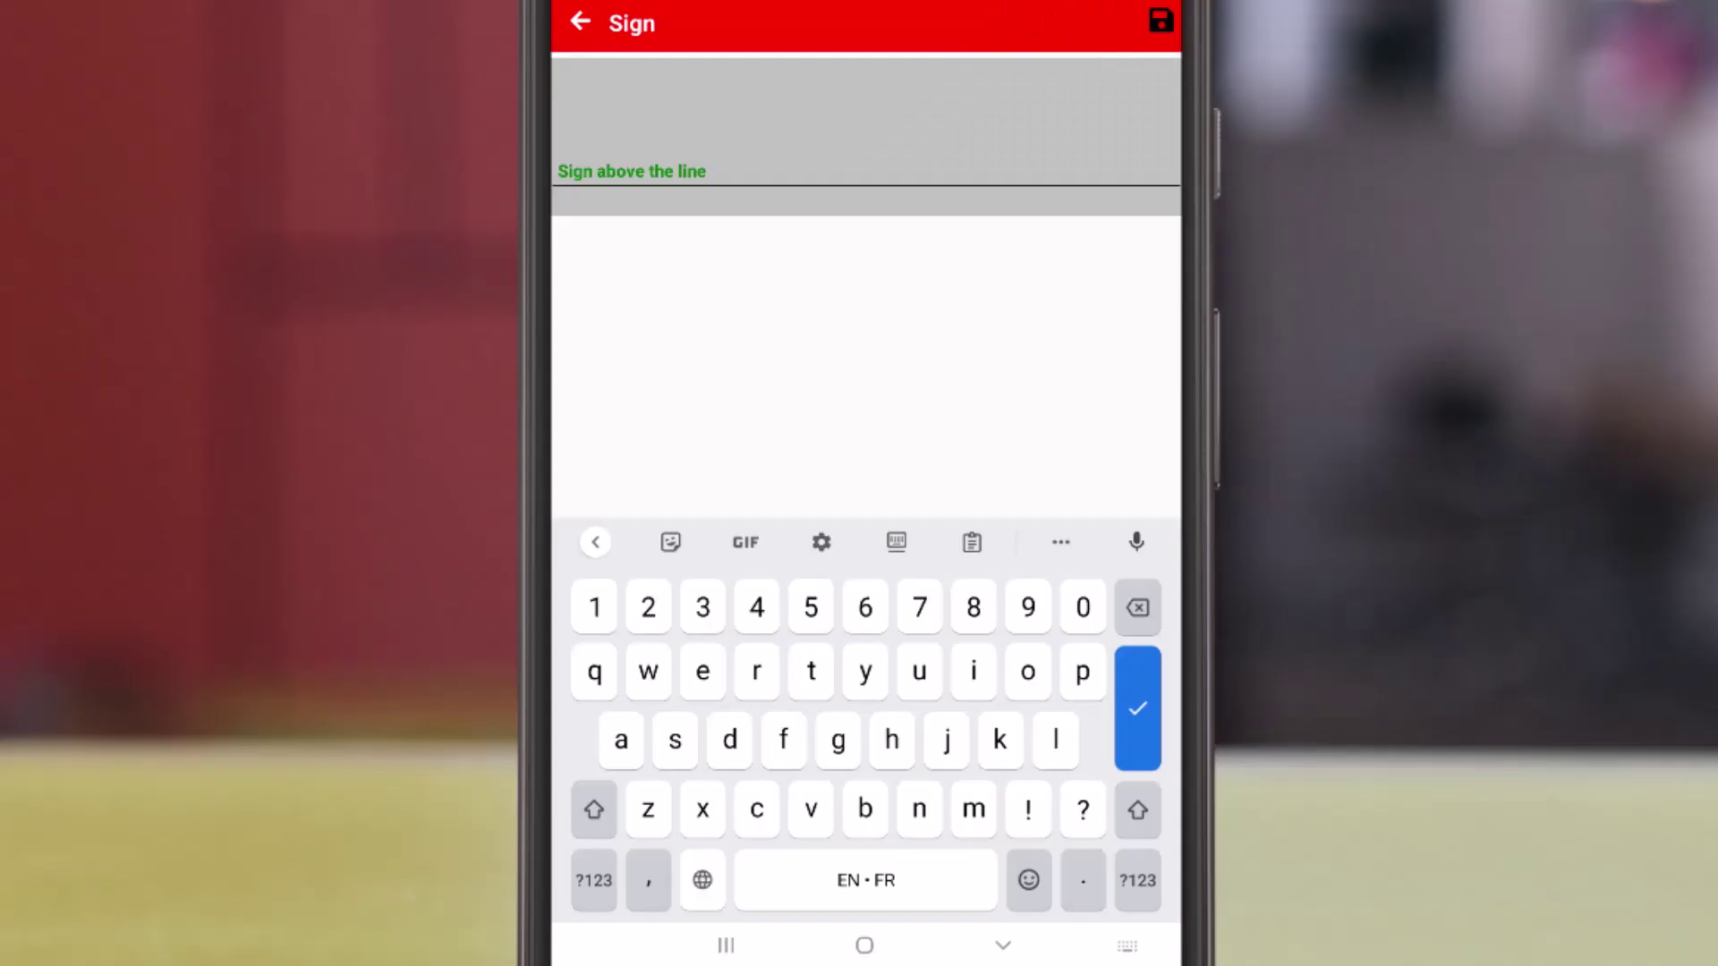
mouse_move(756, 61)
mouse_down()
mouse_move(714, 177)
mouse_move(830, 106)
mouse_up()
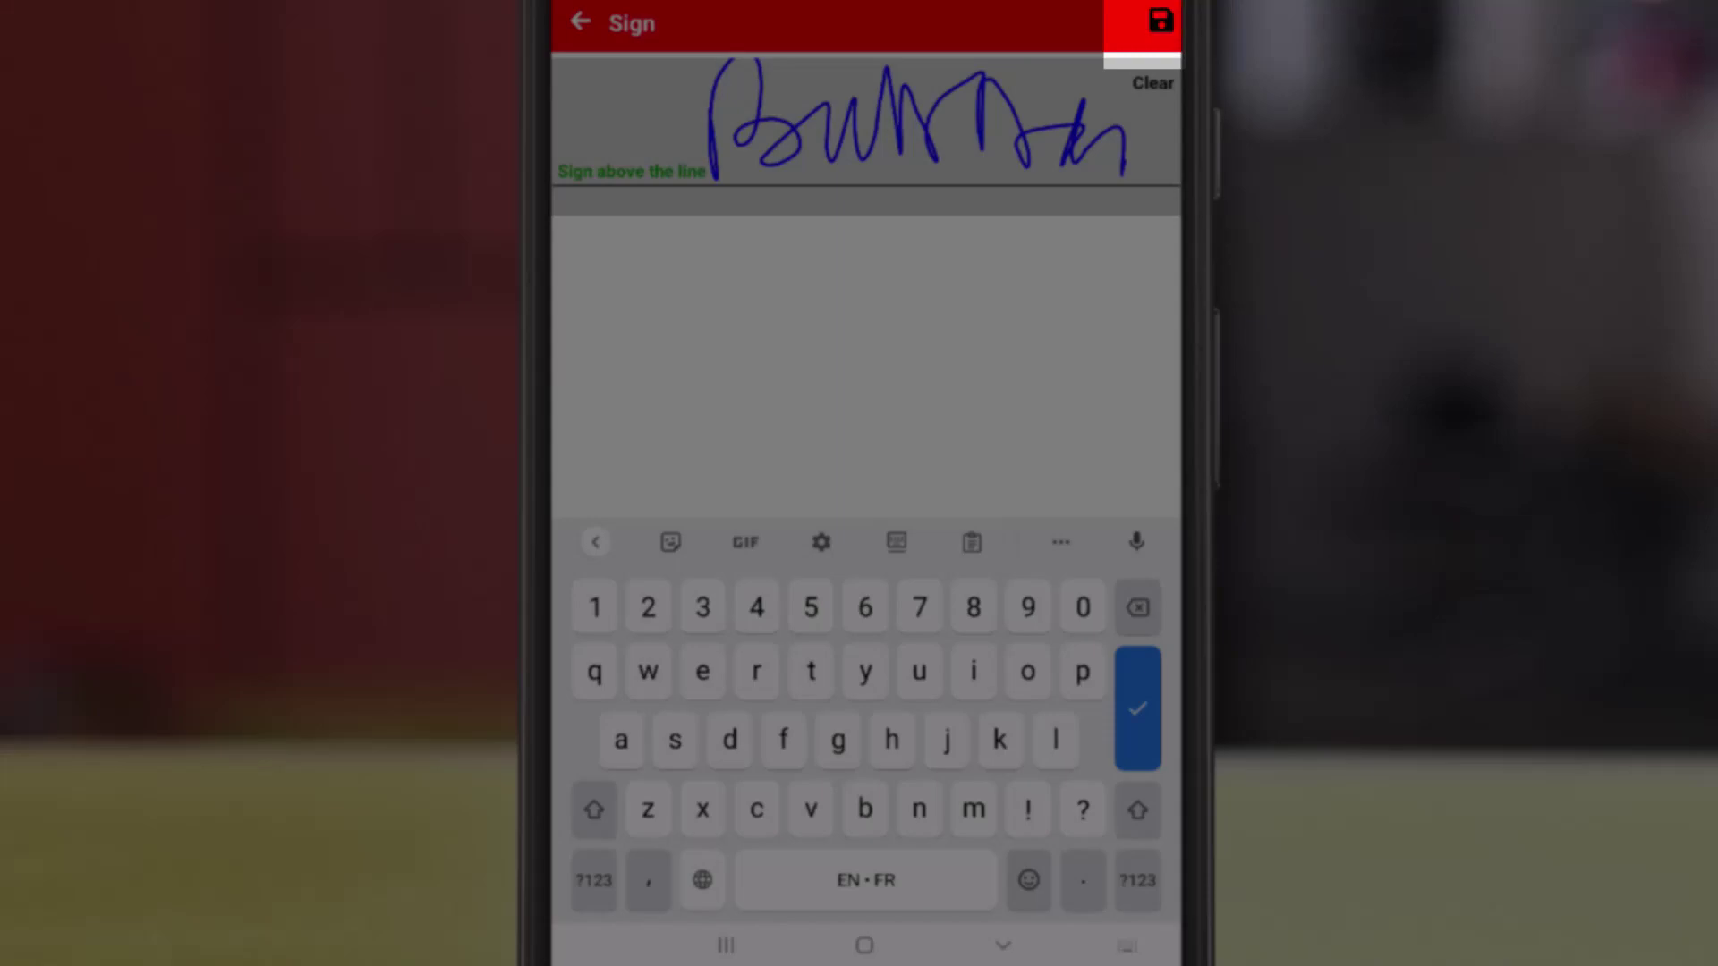
click(1161, 20)
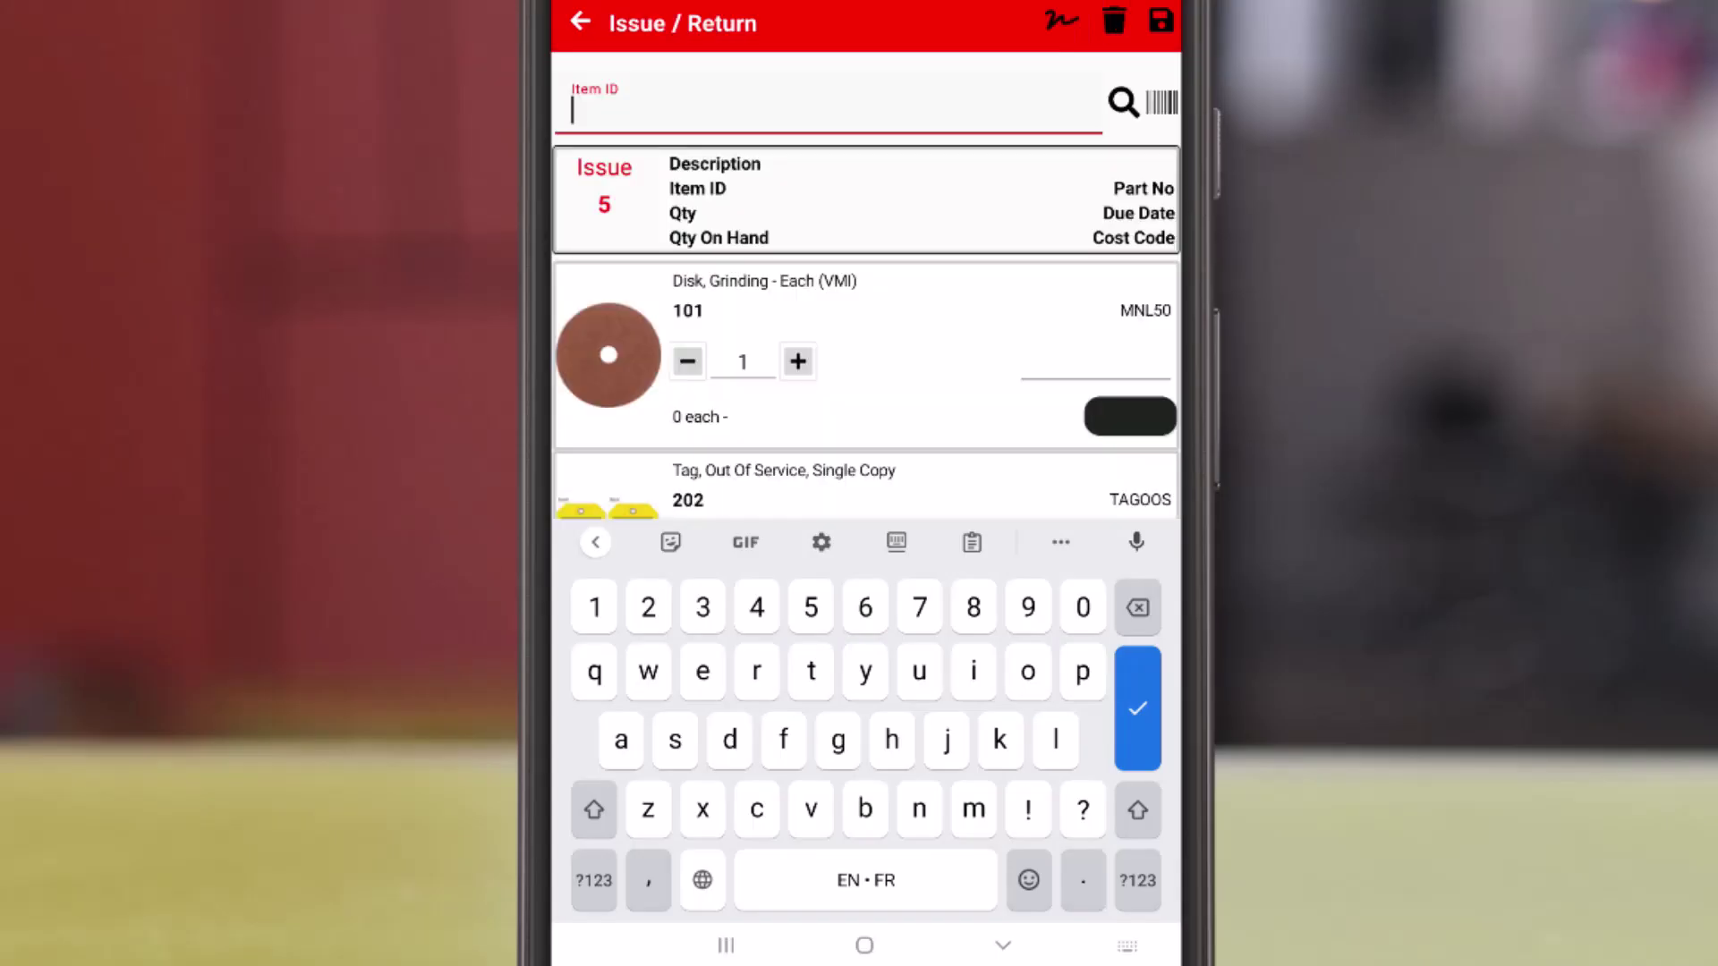
Save the five-item issue as transaction 1428 and dismiss the Record saved message.
click(1003, 946)
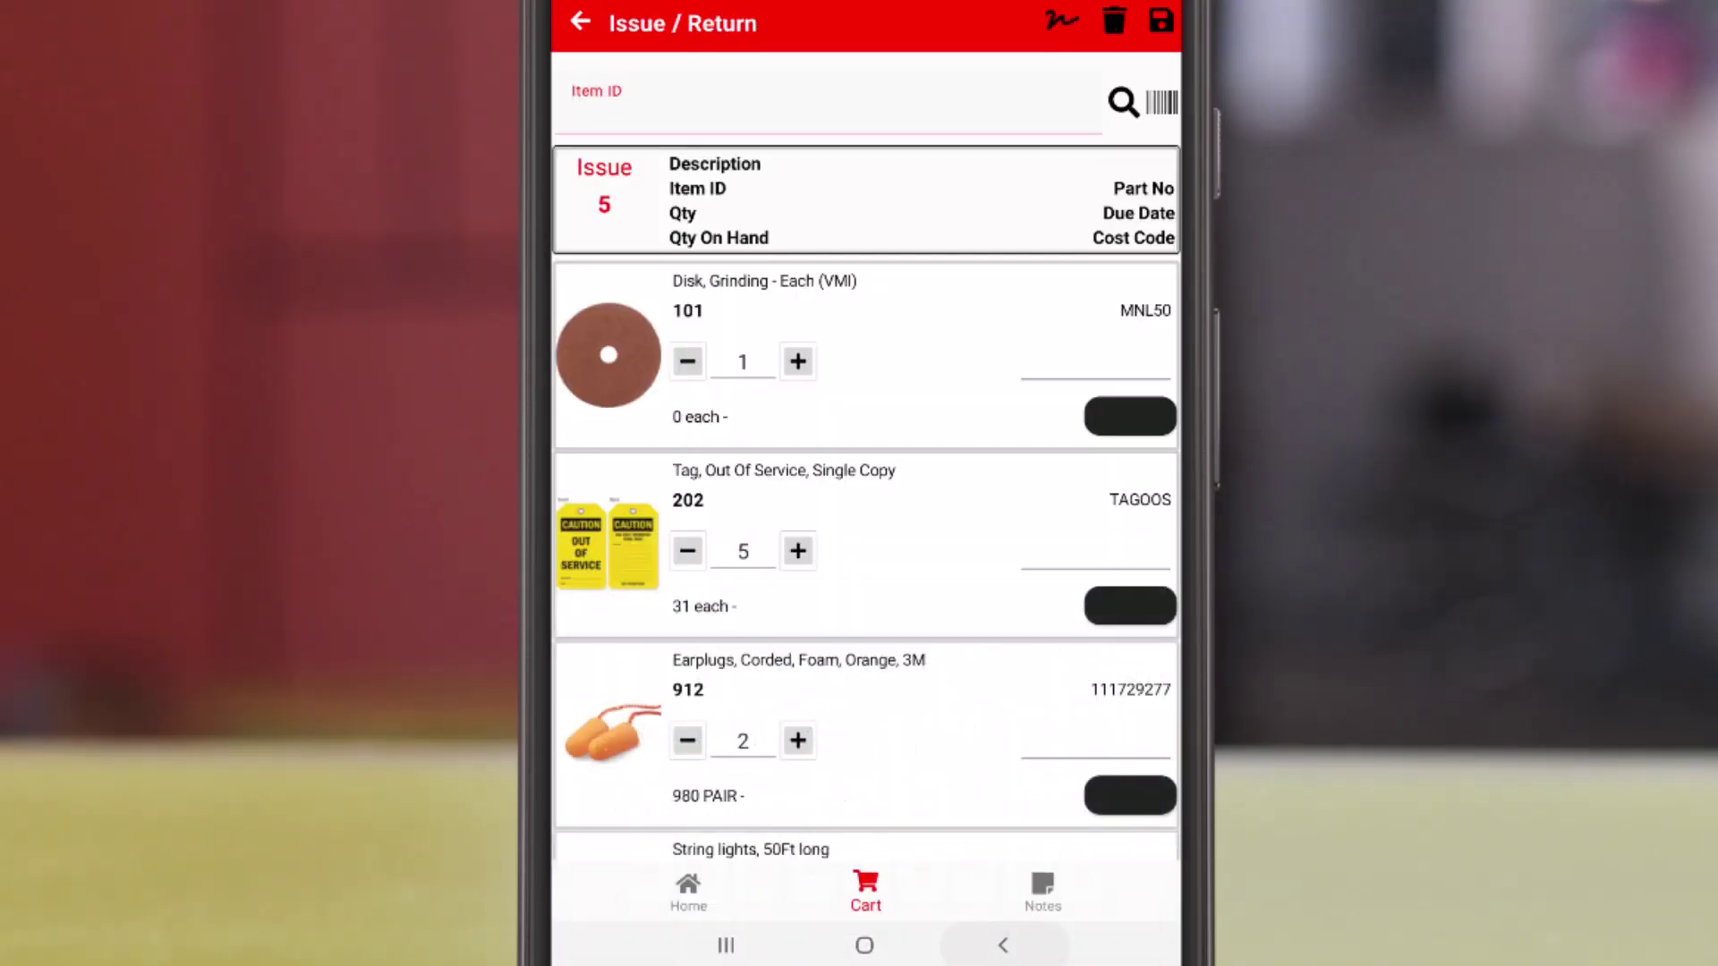
click(1160, 19)
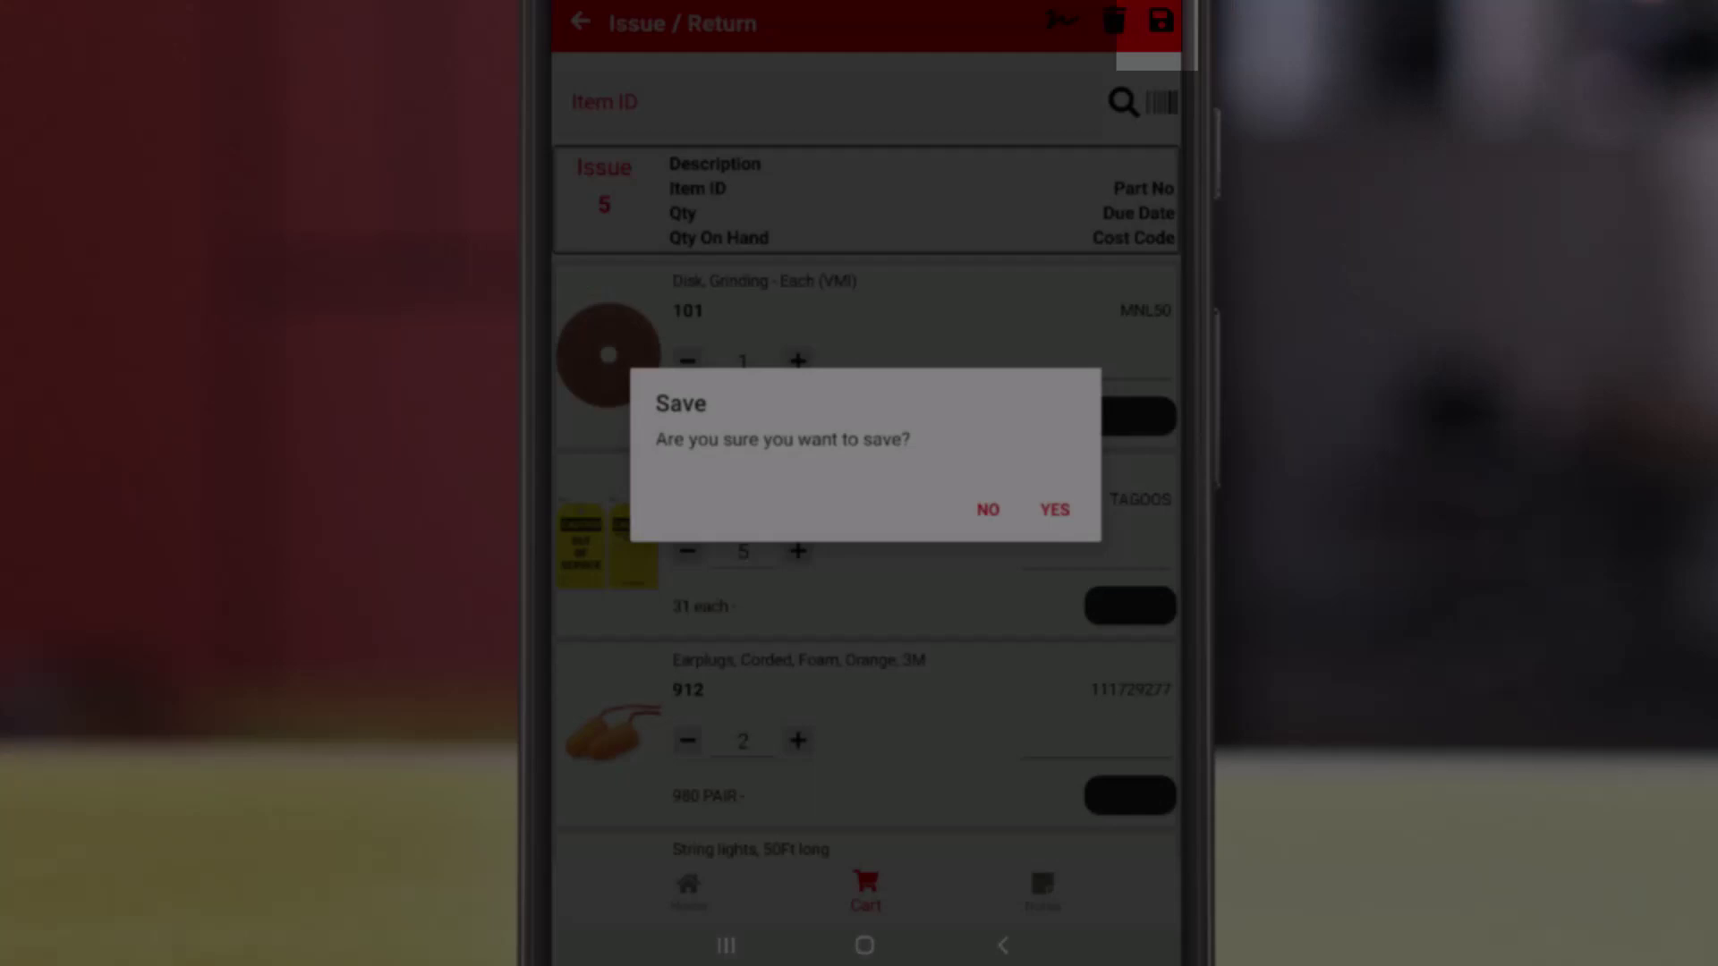
click(1055, 509)
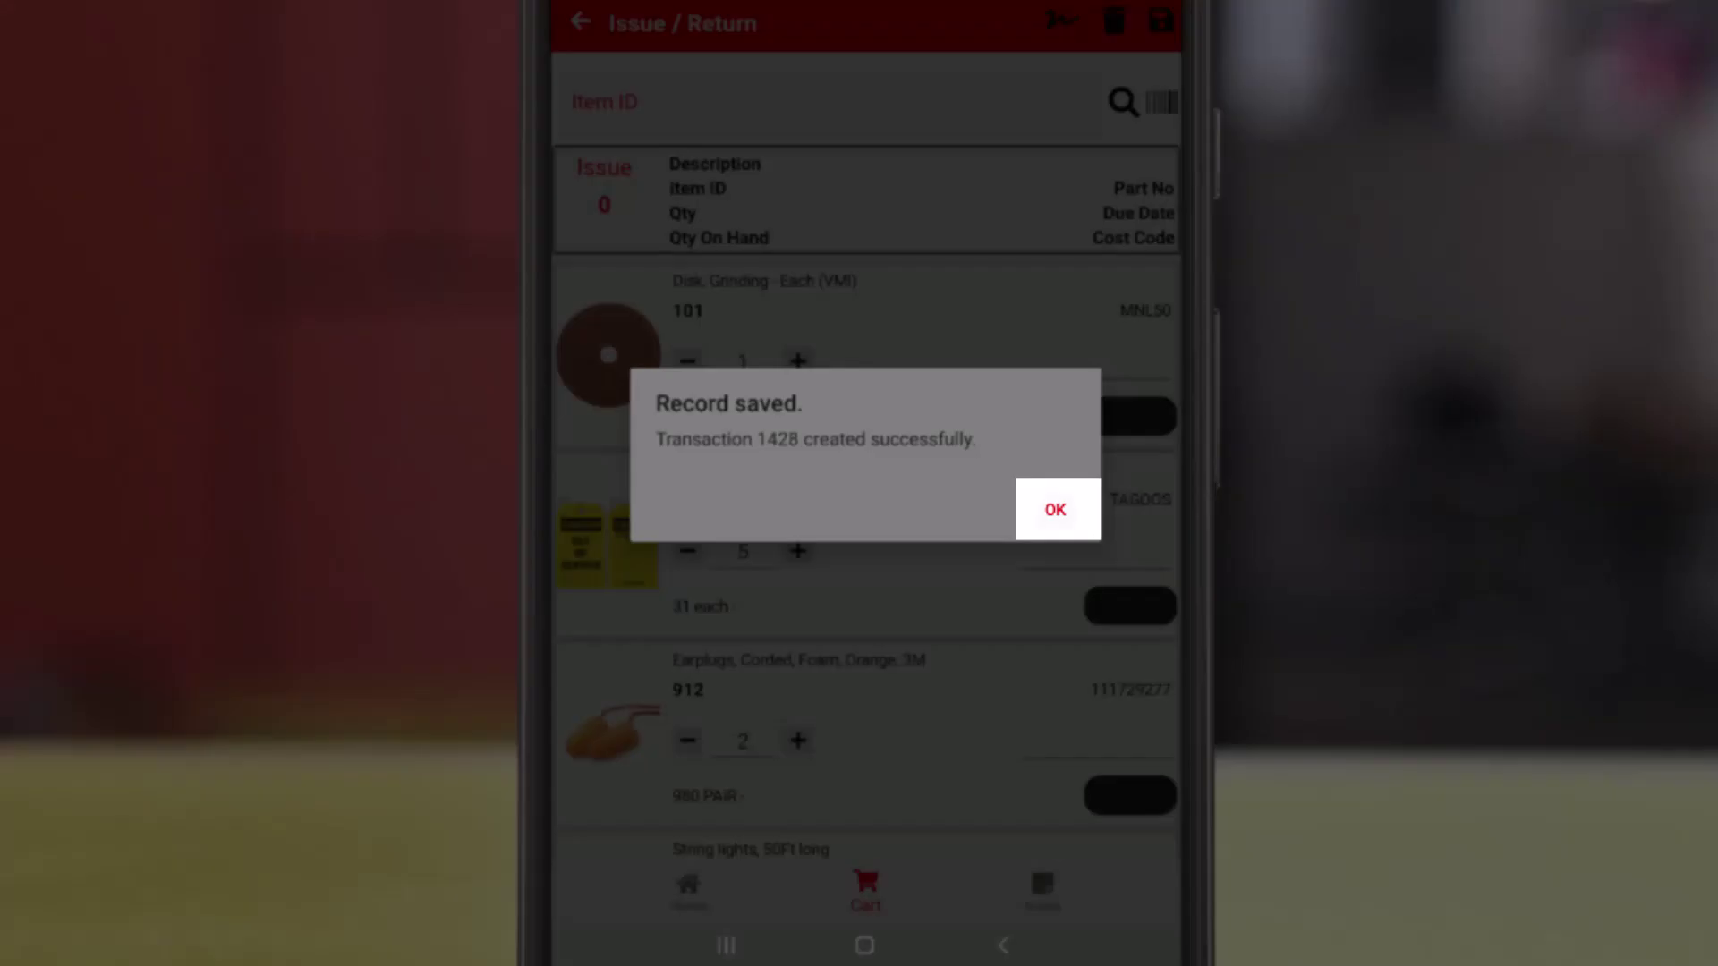
click(1055, 510)
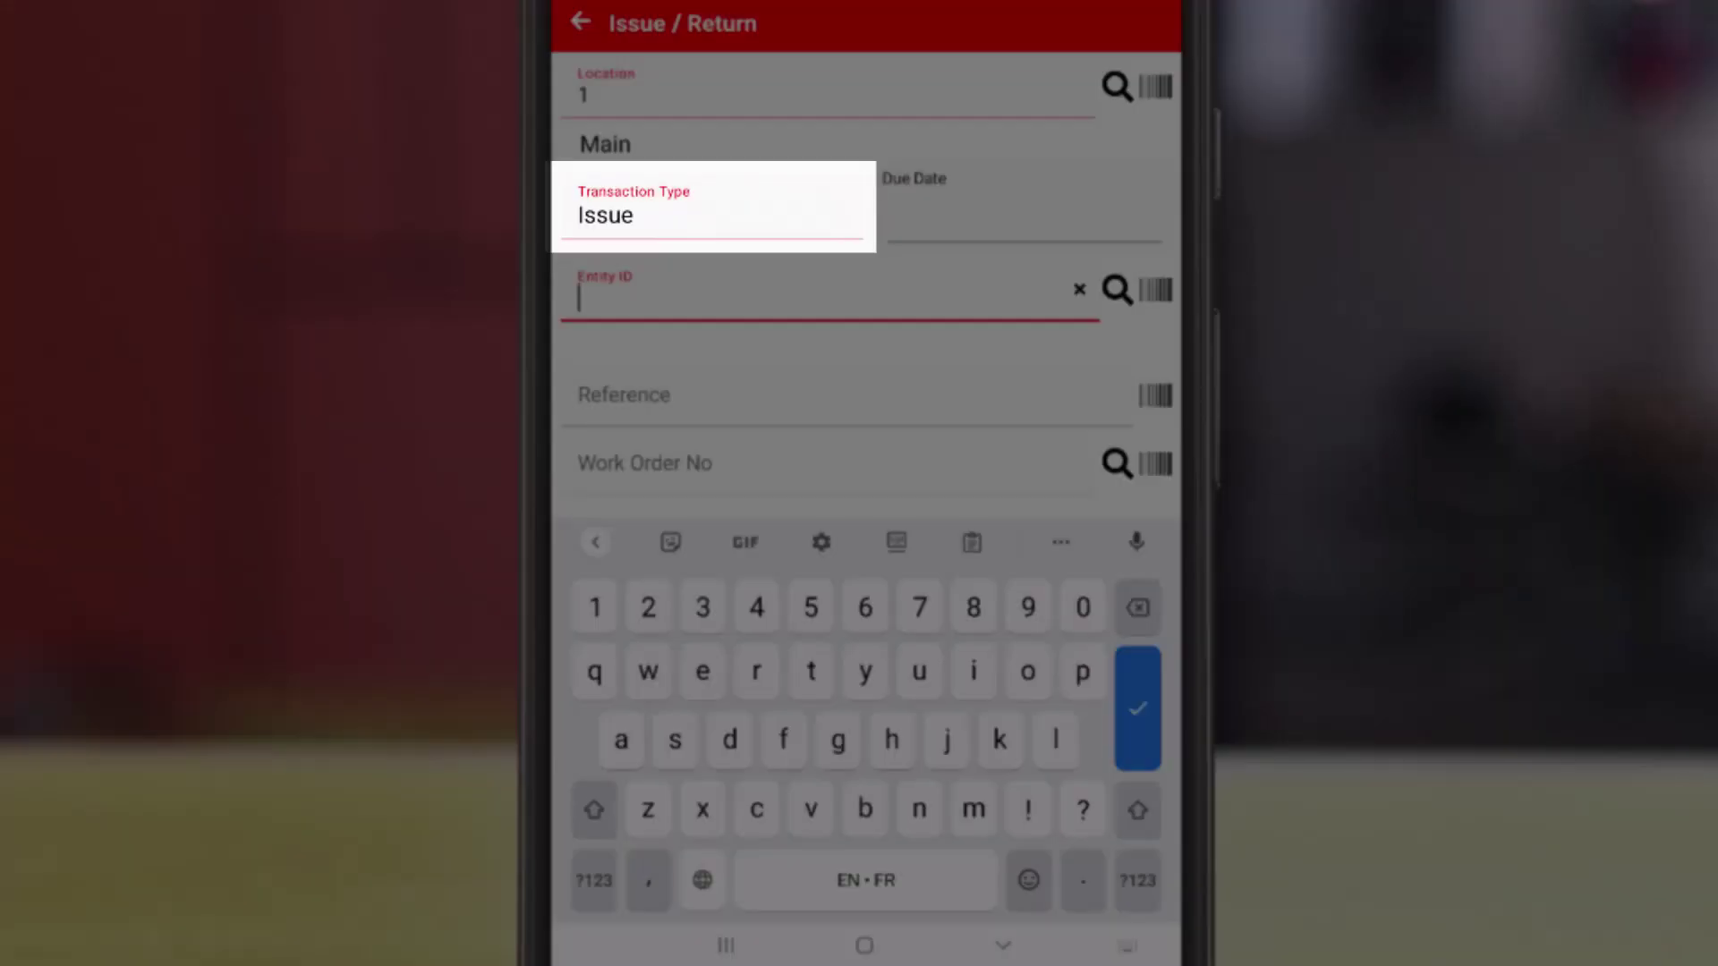
Make the transaction a Return from entity 2001.
click(617, 215)
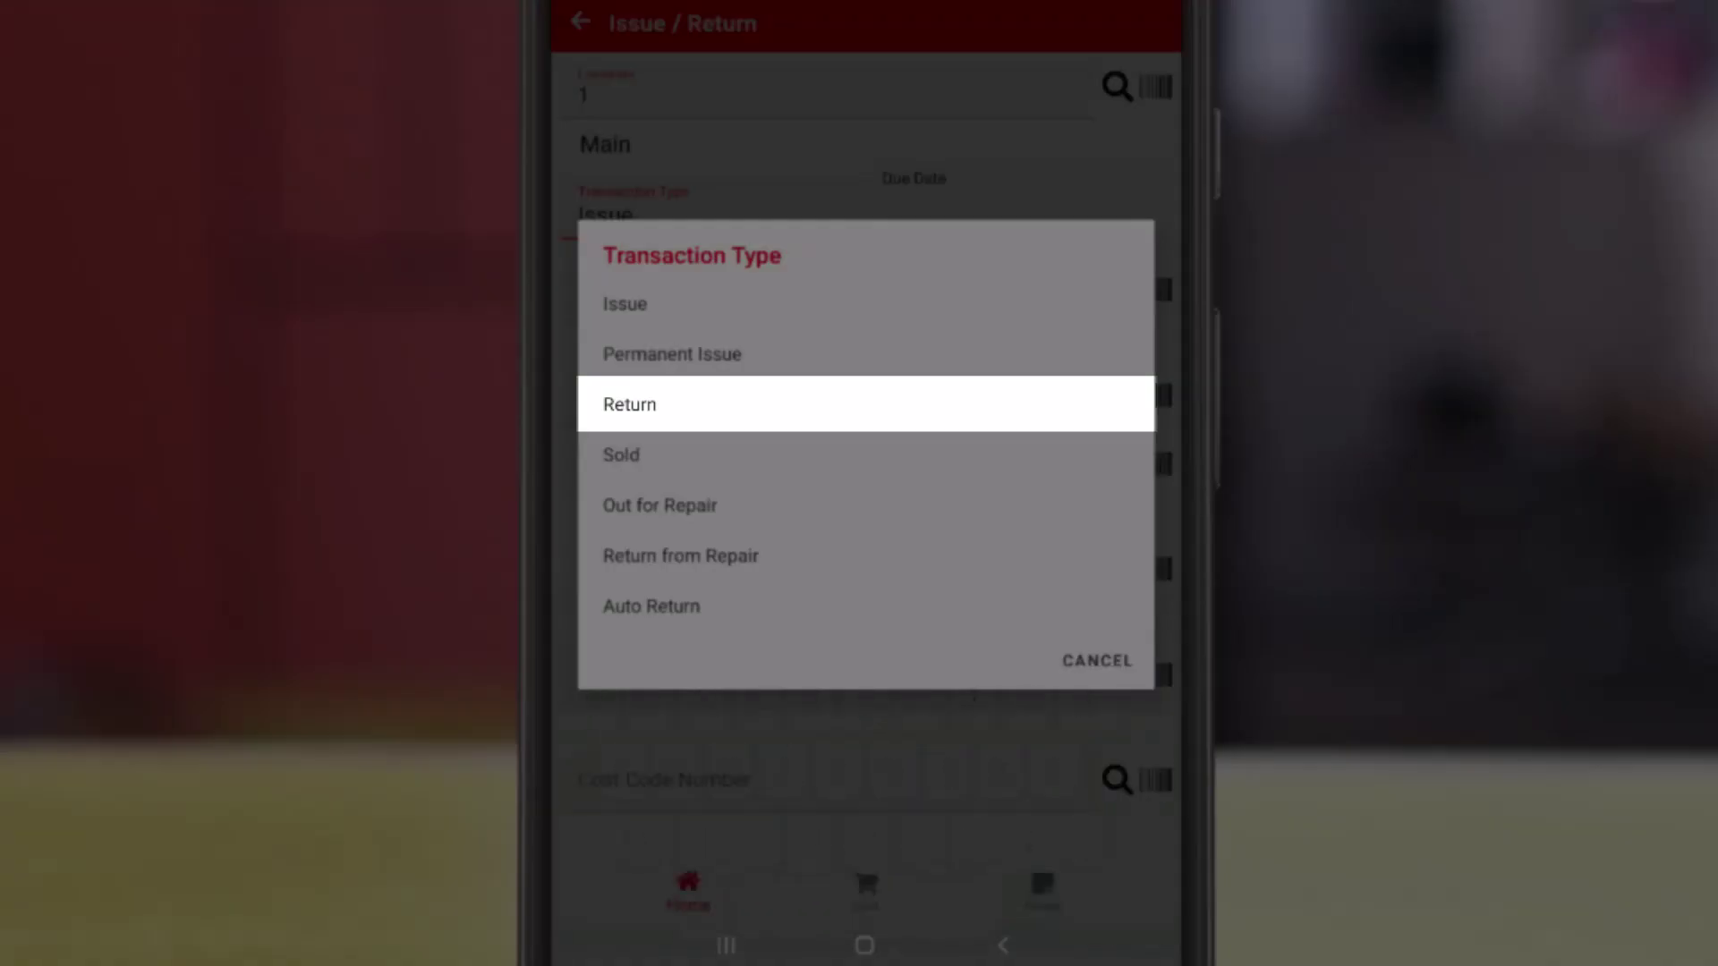
click(627, 399)
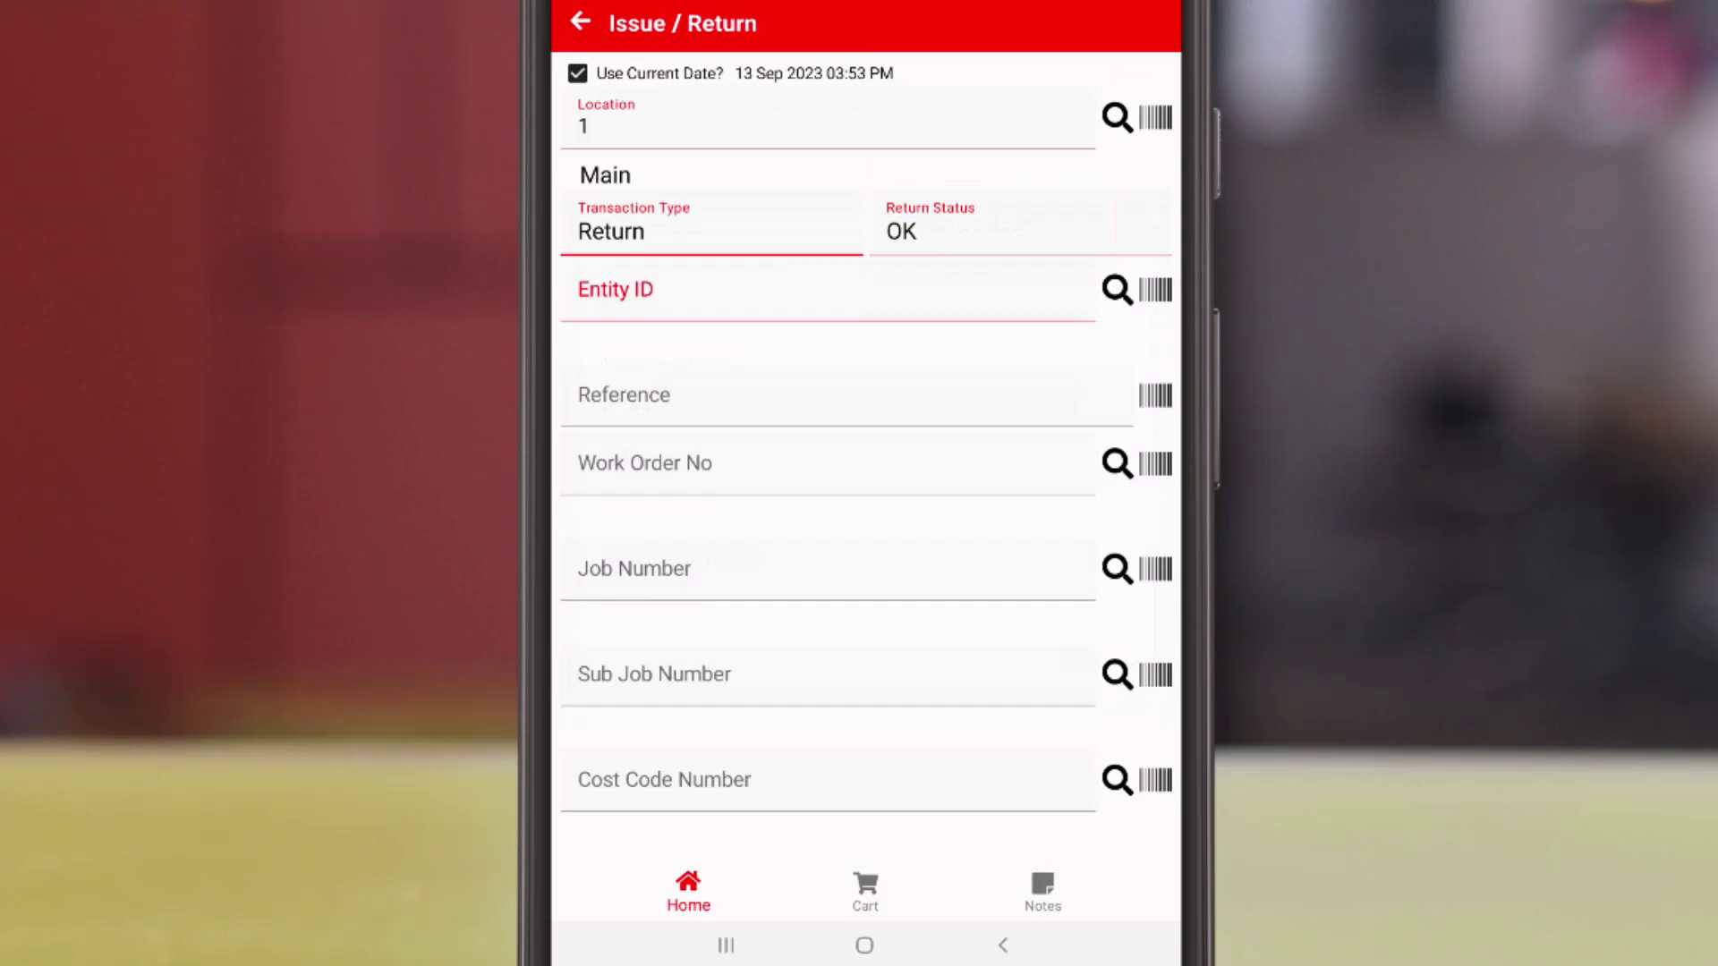
click(806, 289)
text(2001)
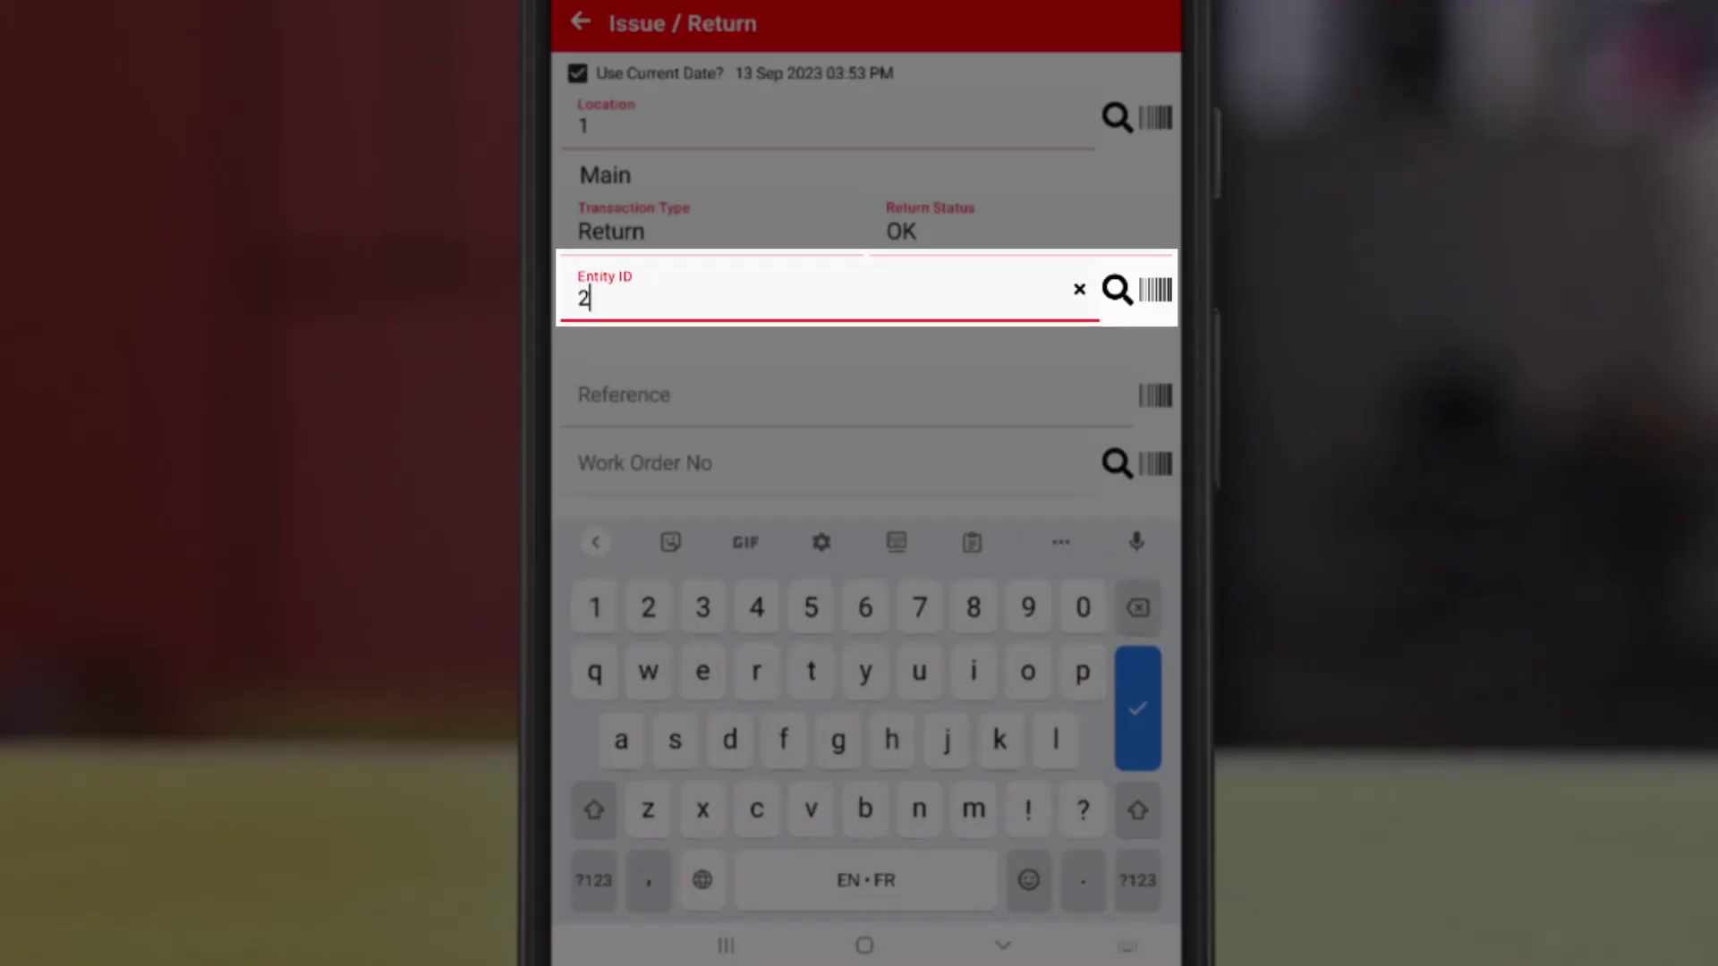
key(Return)
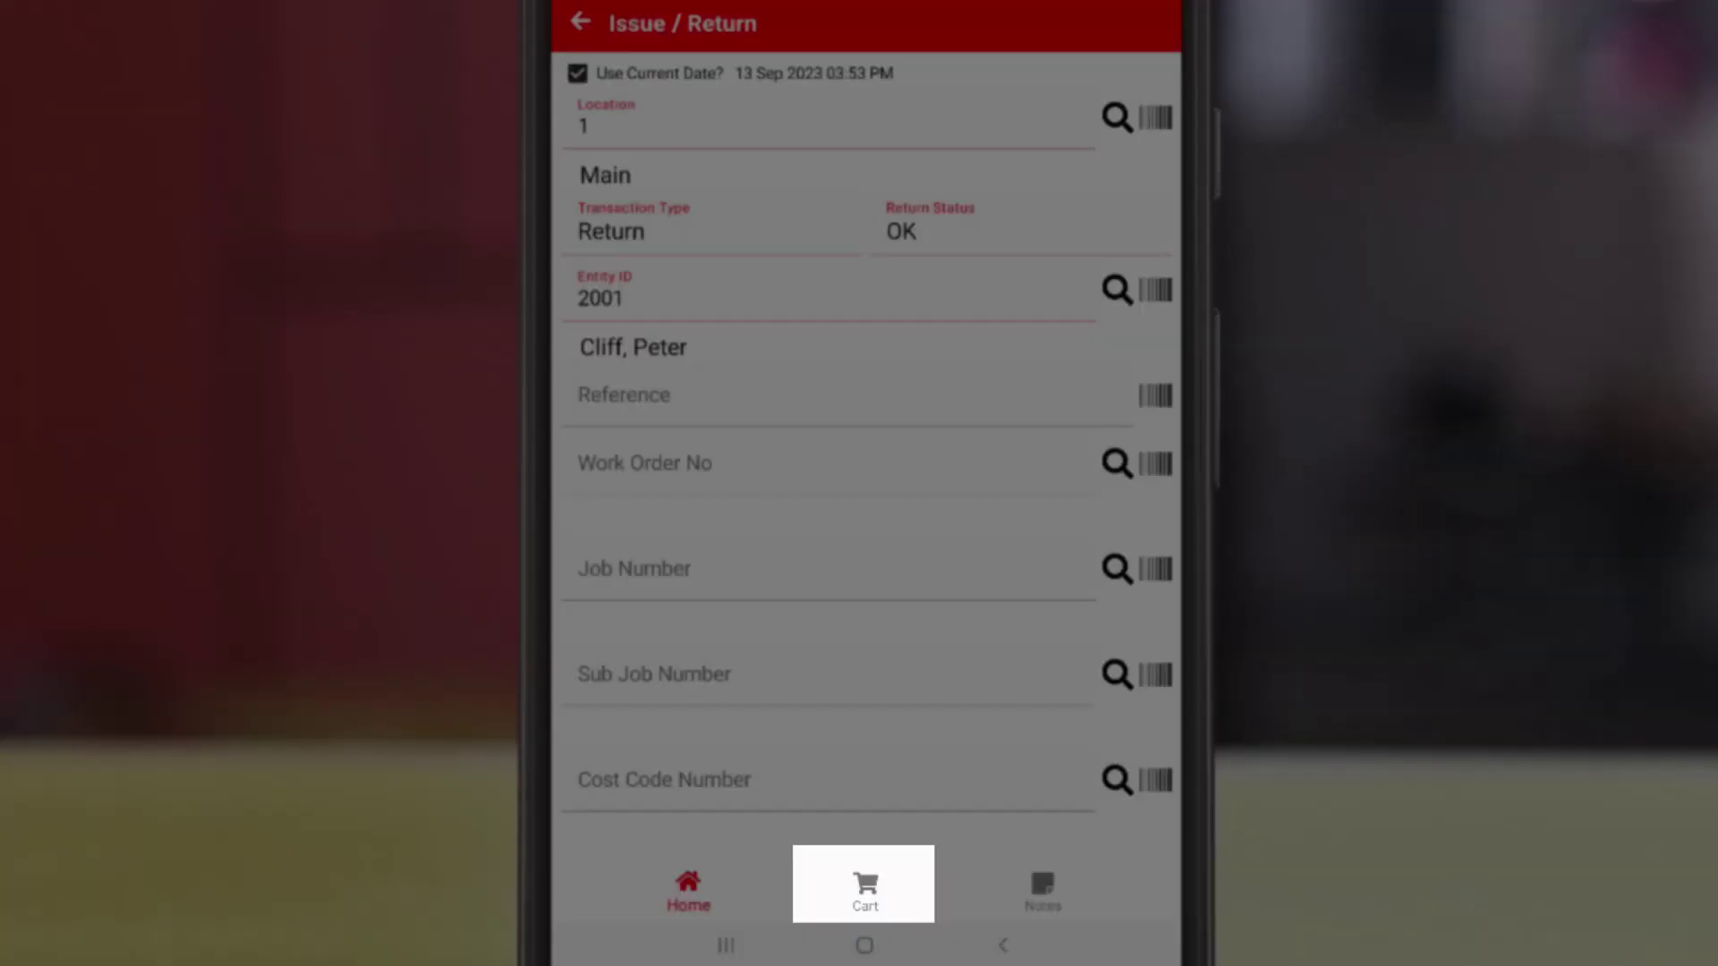
Add grinder 10017 to the return, marked as Damaged.
click(864, 885)
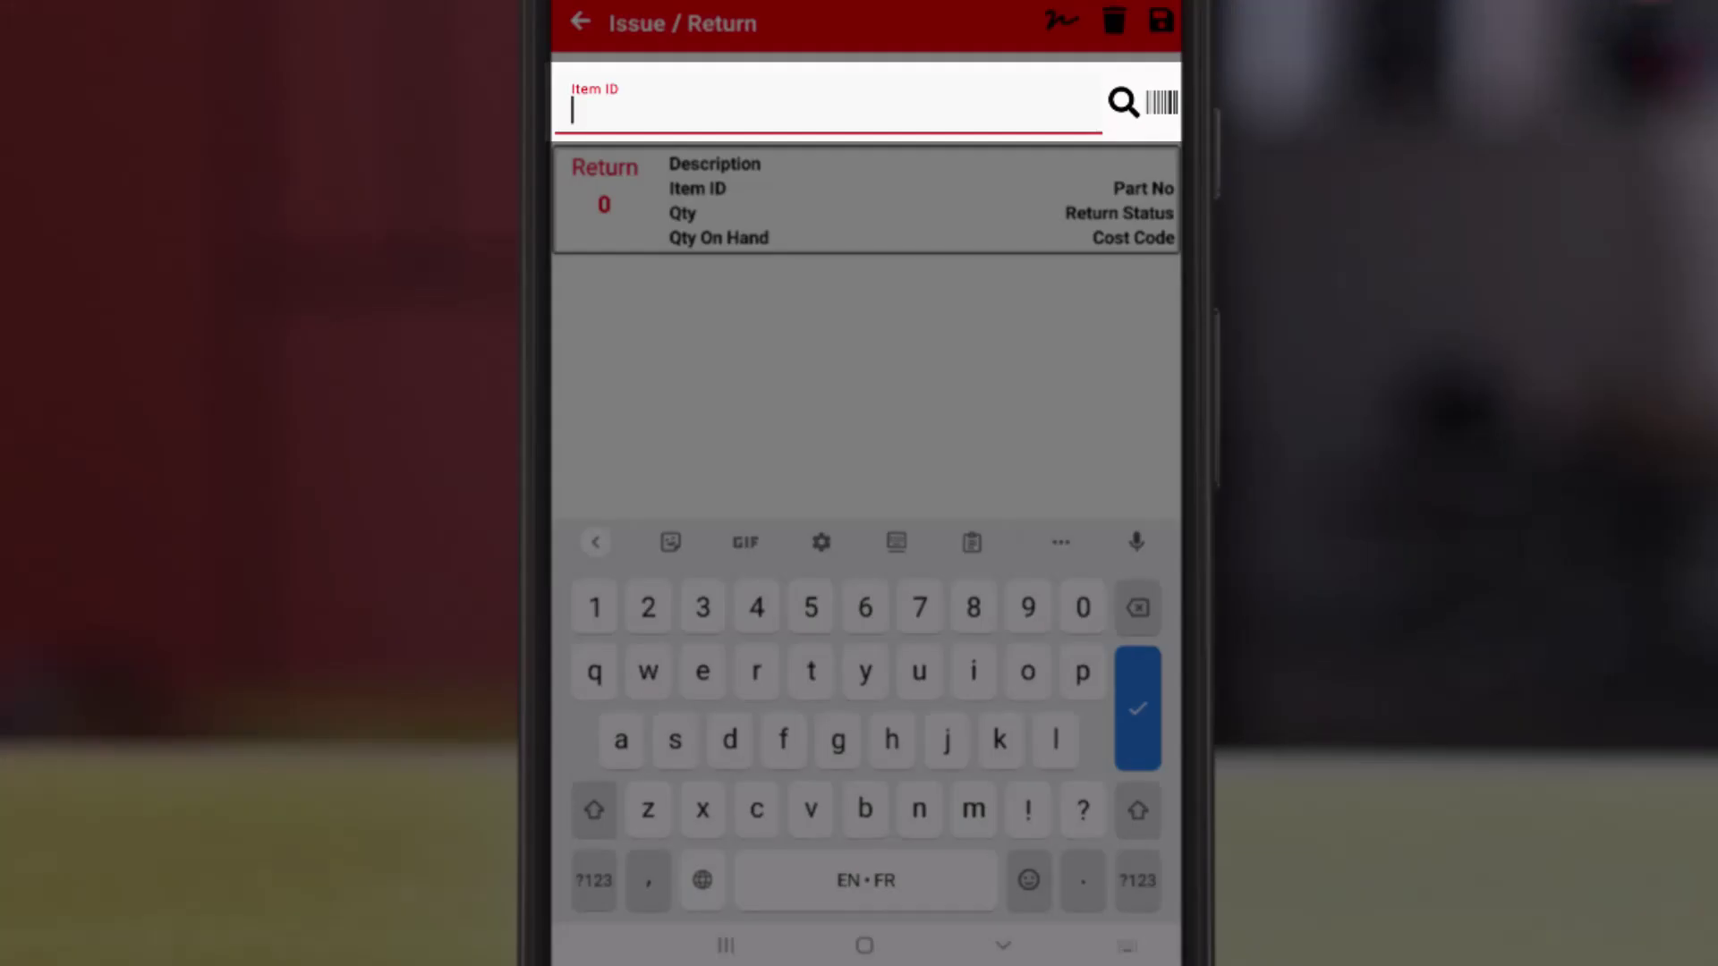
text(10017)
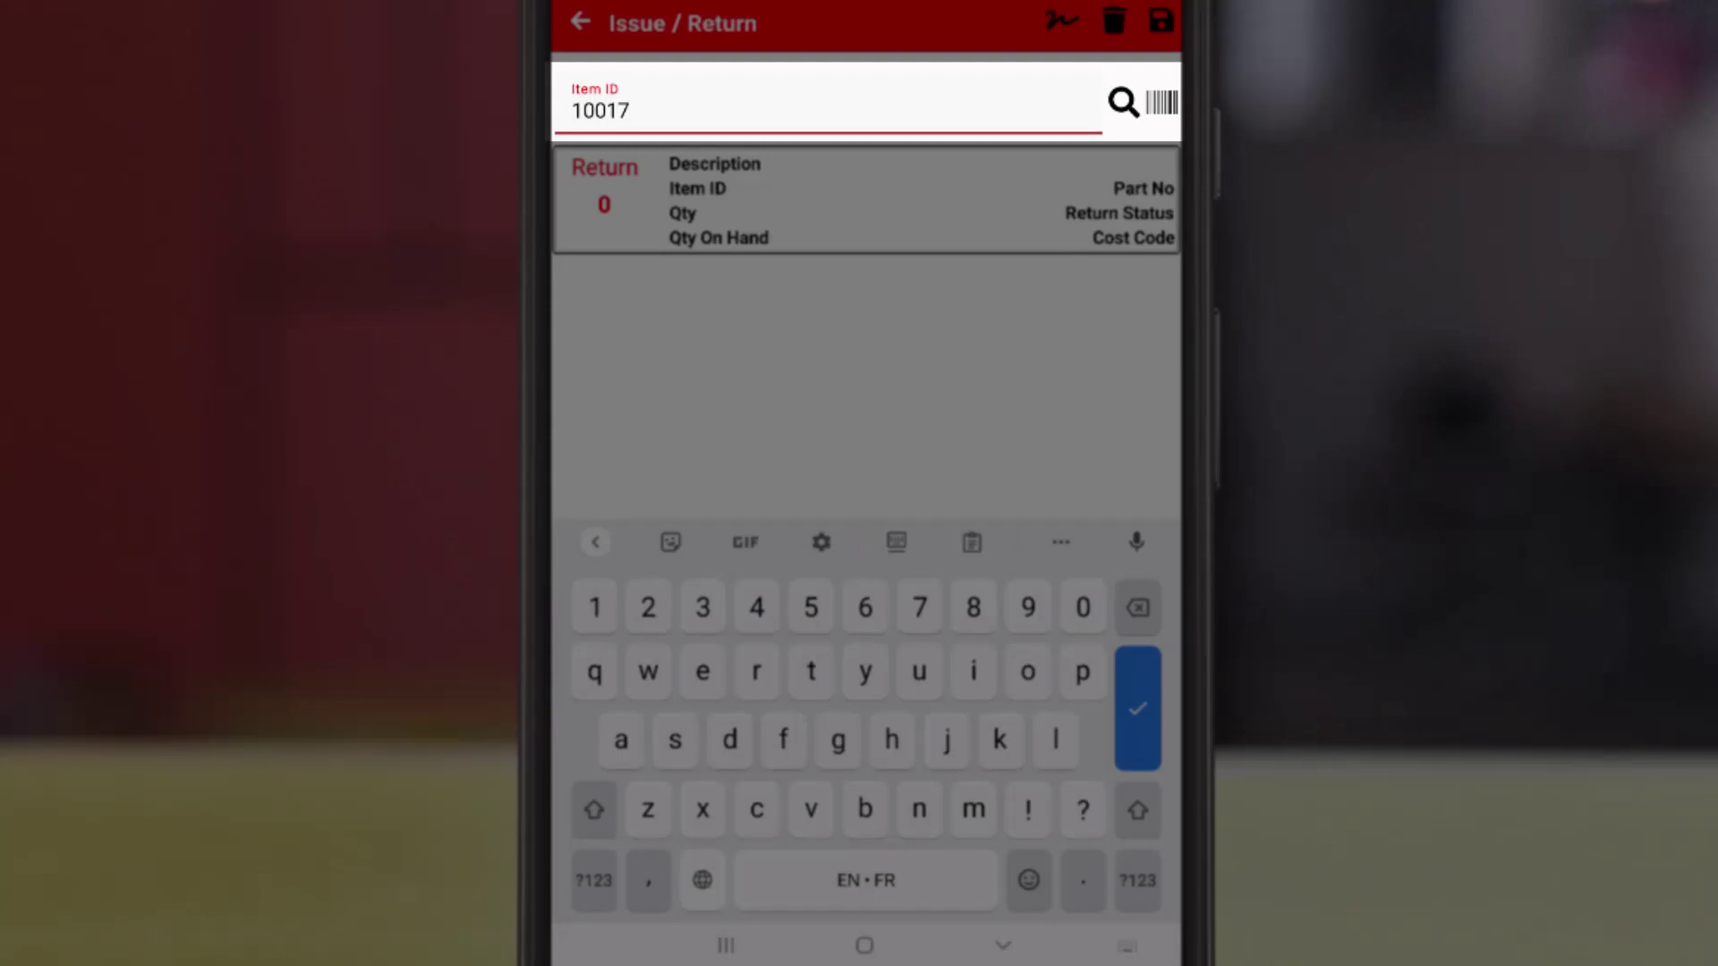
key(Return)
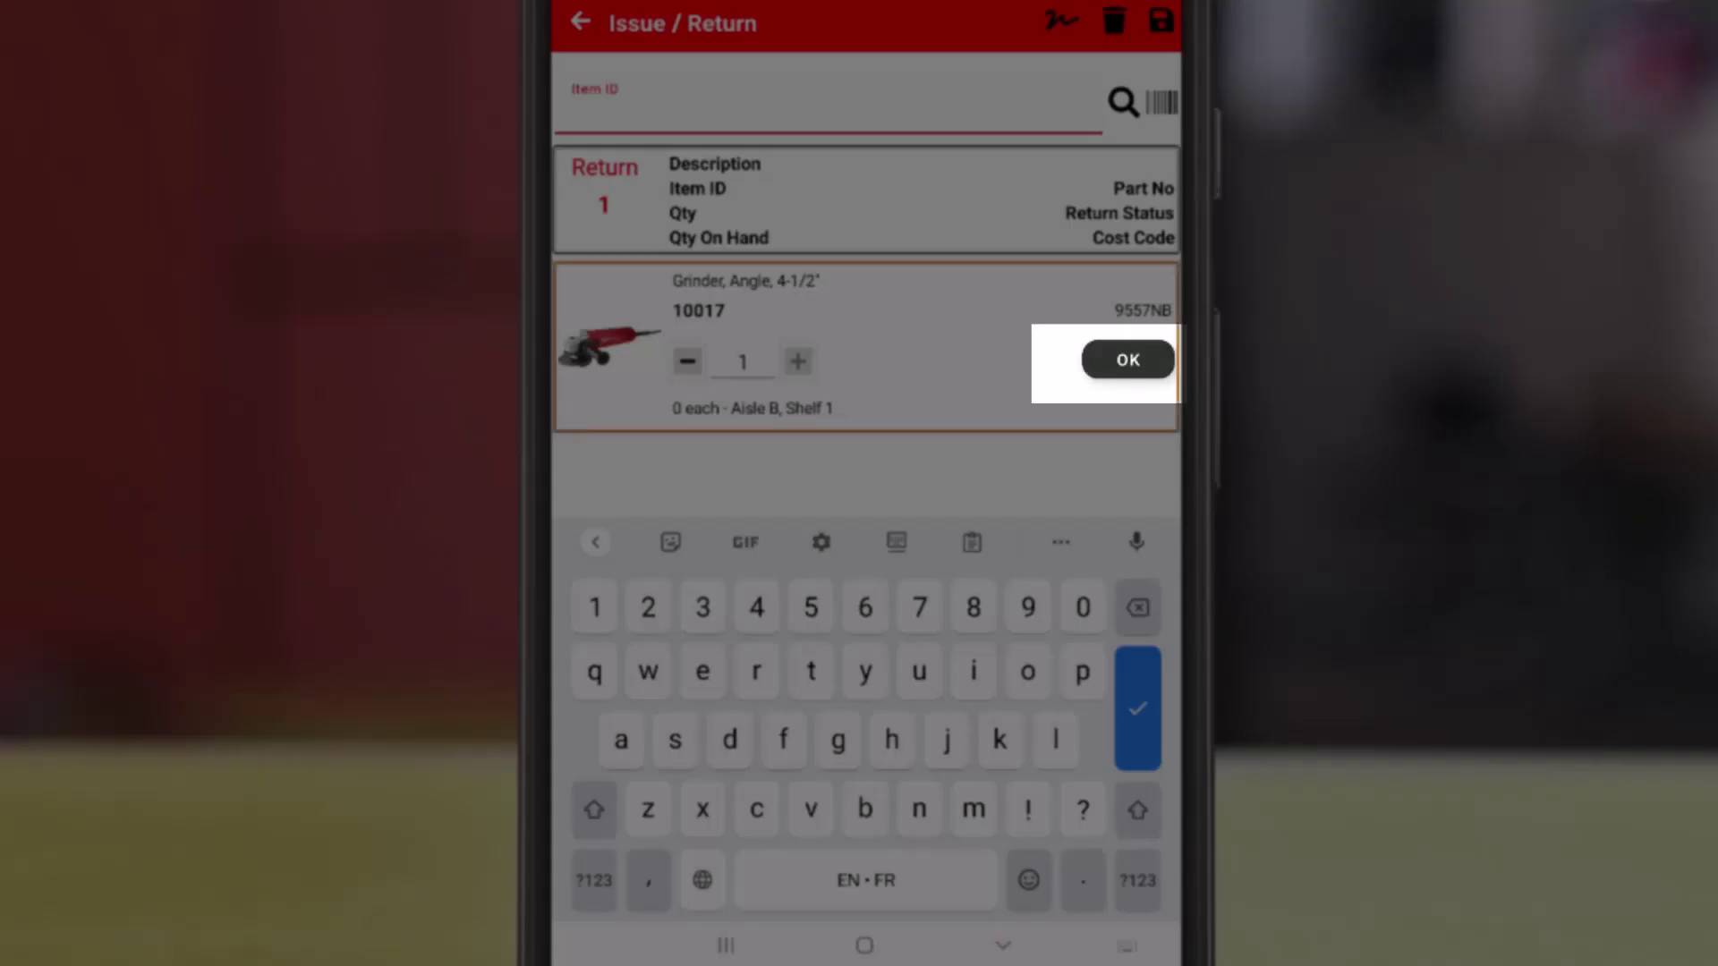
click(1128, 358)
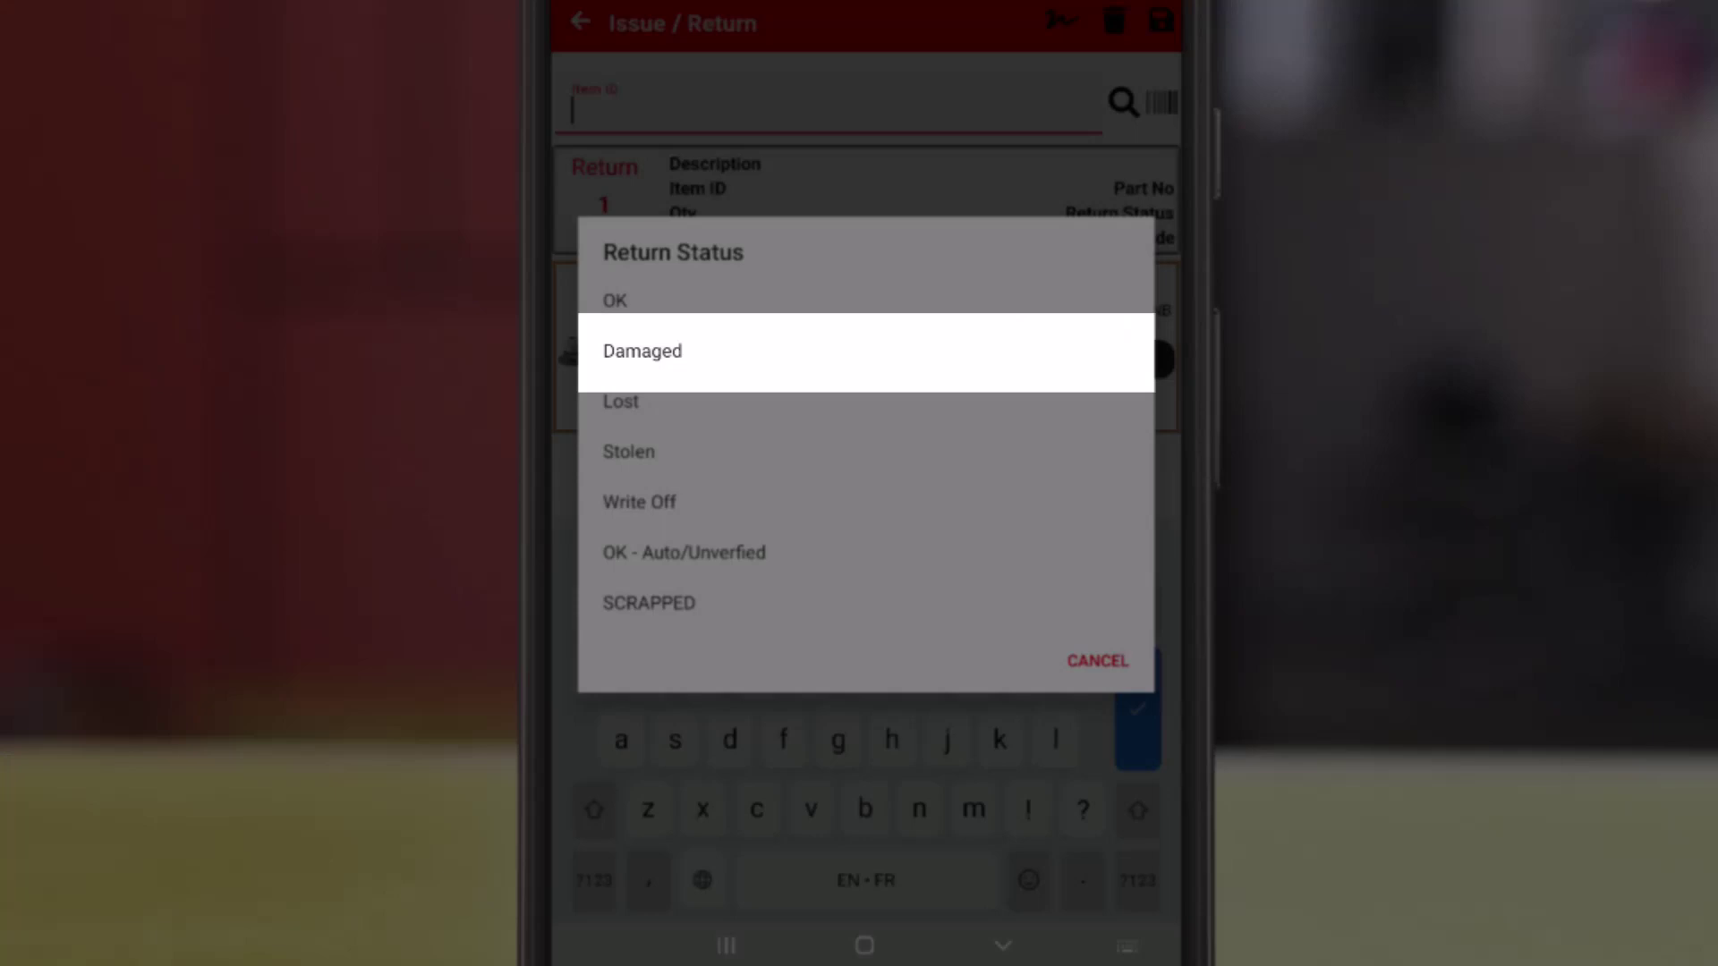
click(866, 352)
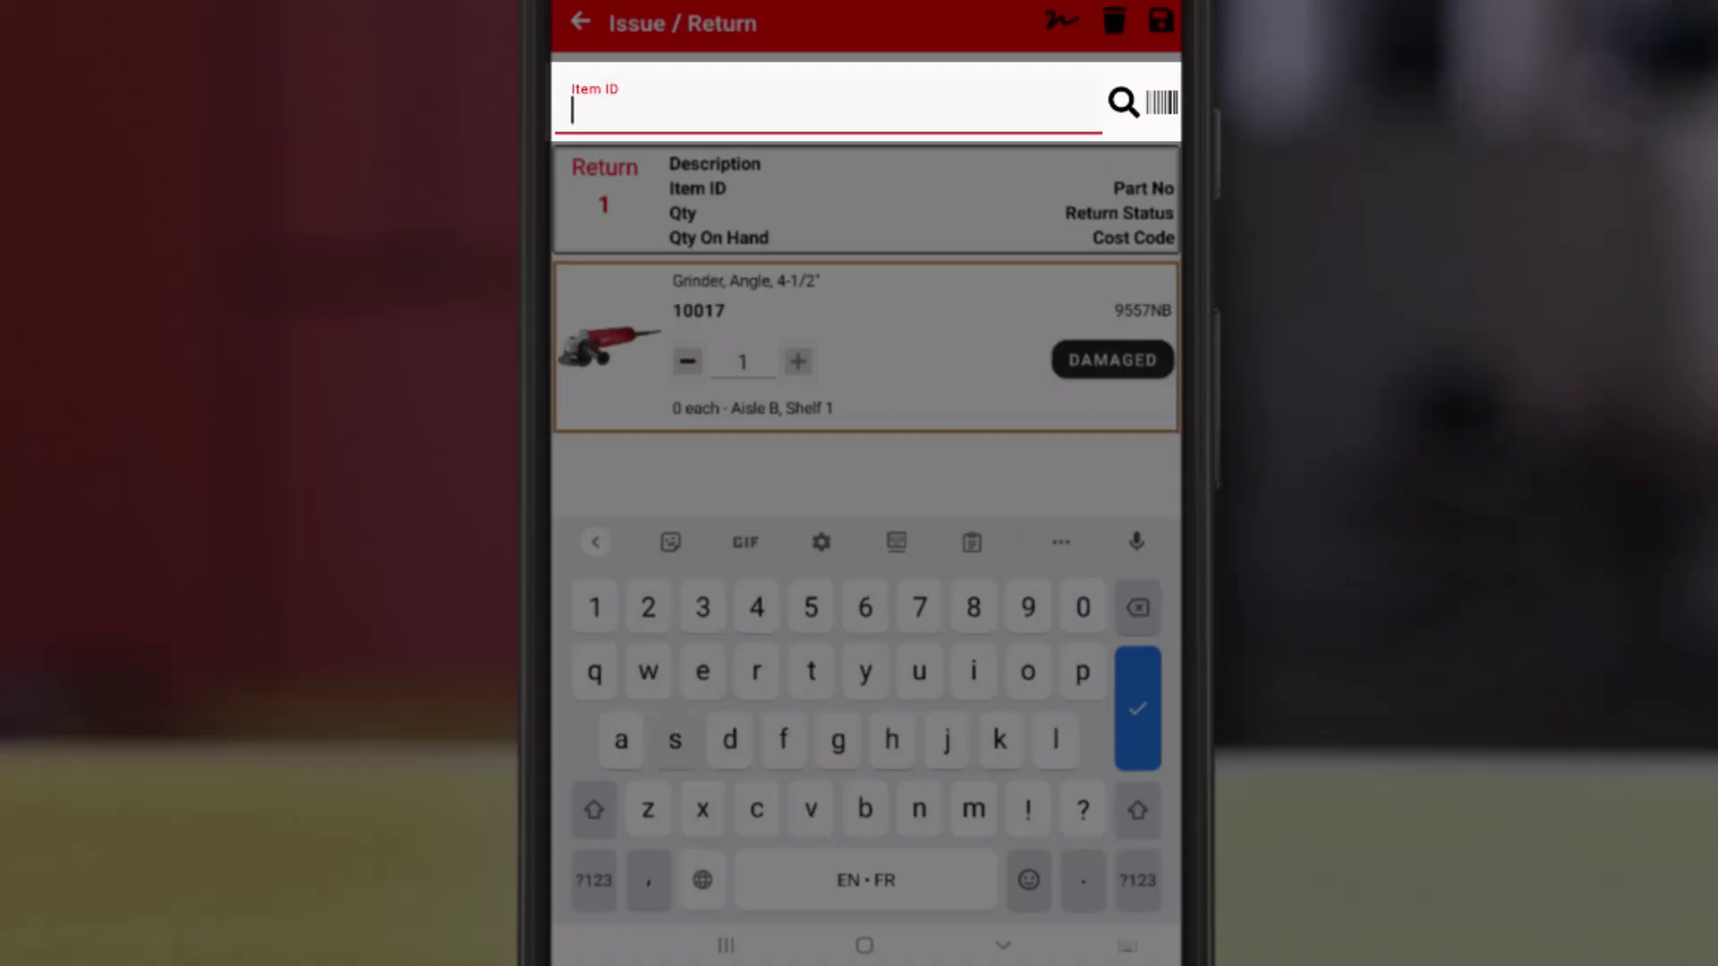
Add SL801 and Tag 202 at quantity 5, then save the return.
text(sl80)
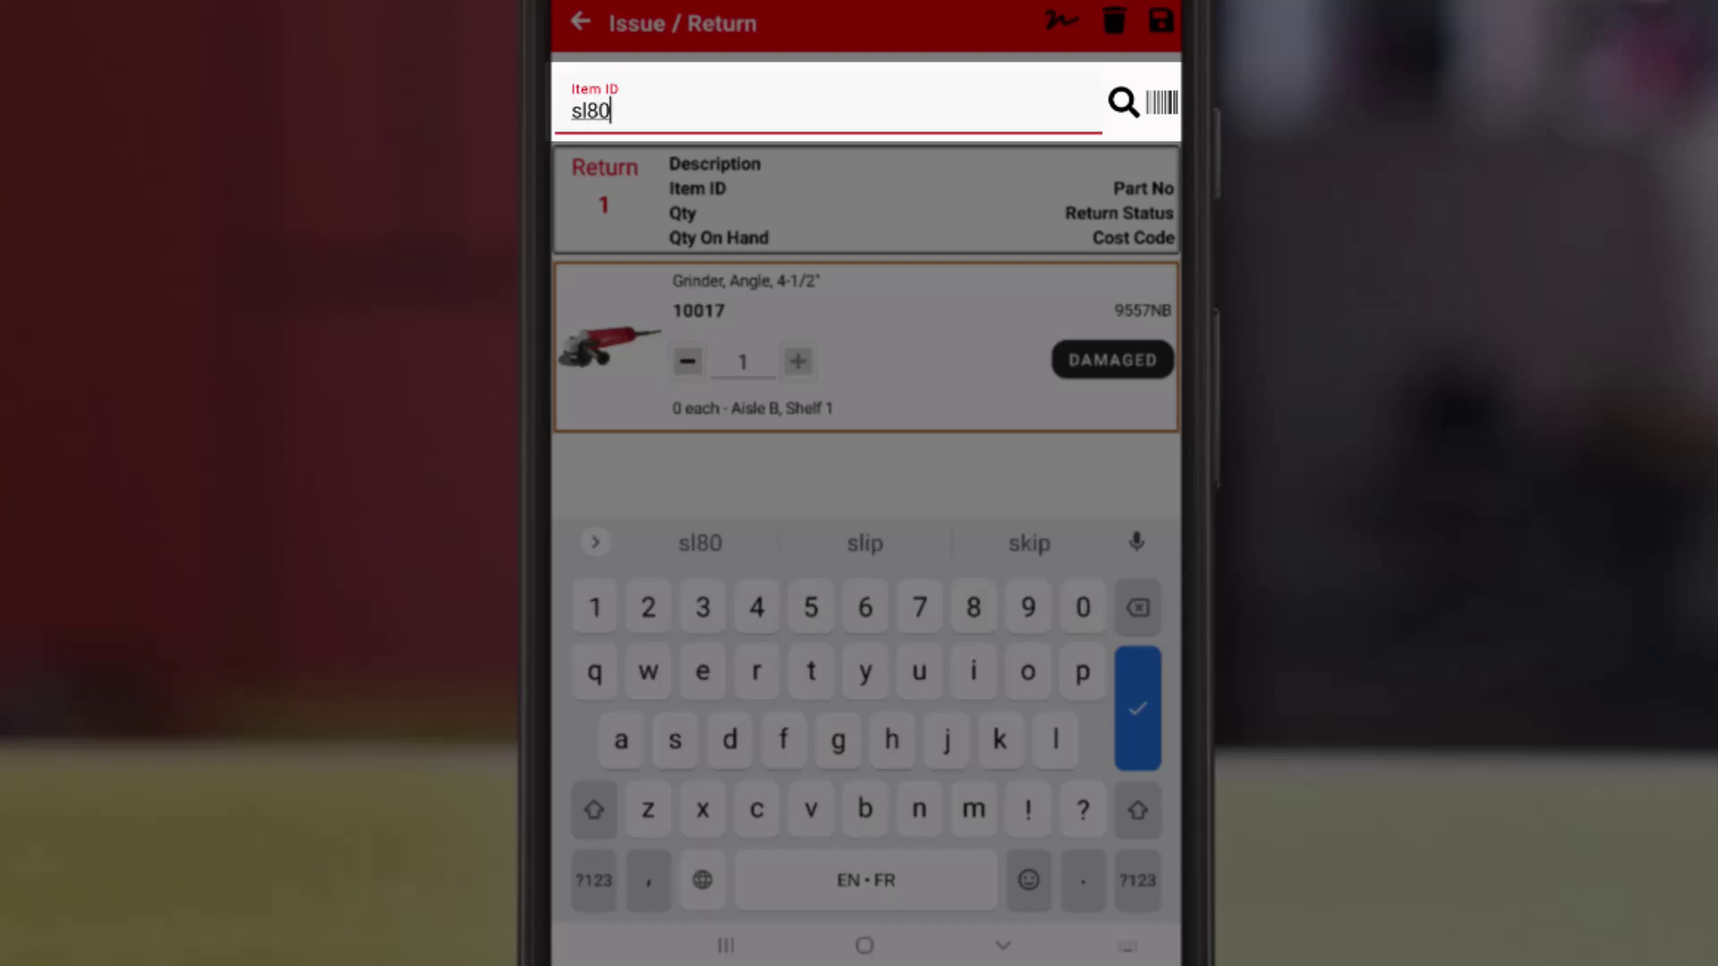
text(1)
key(Return)
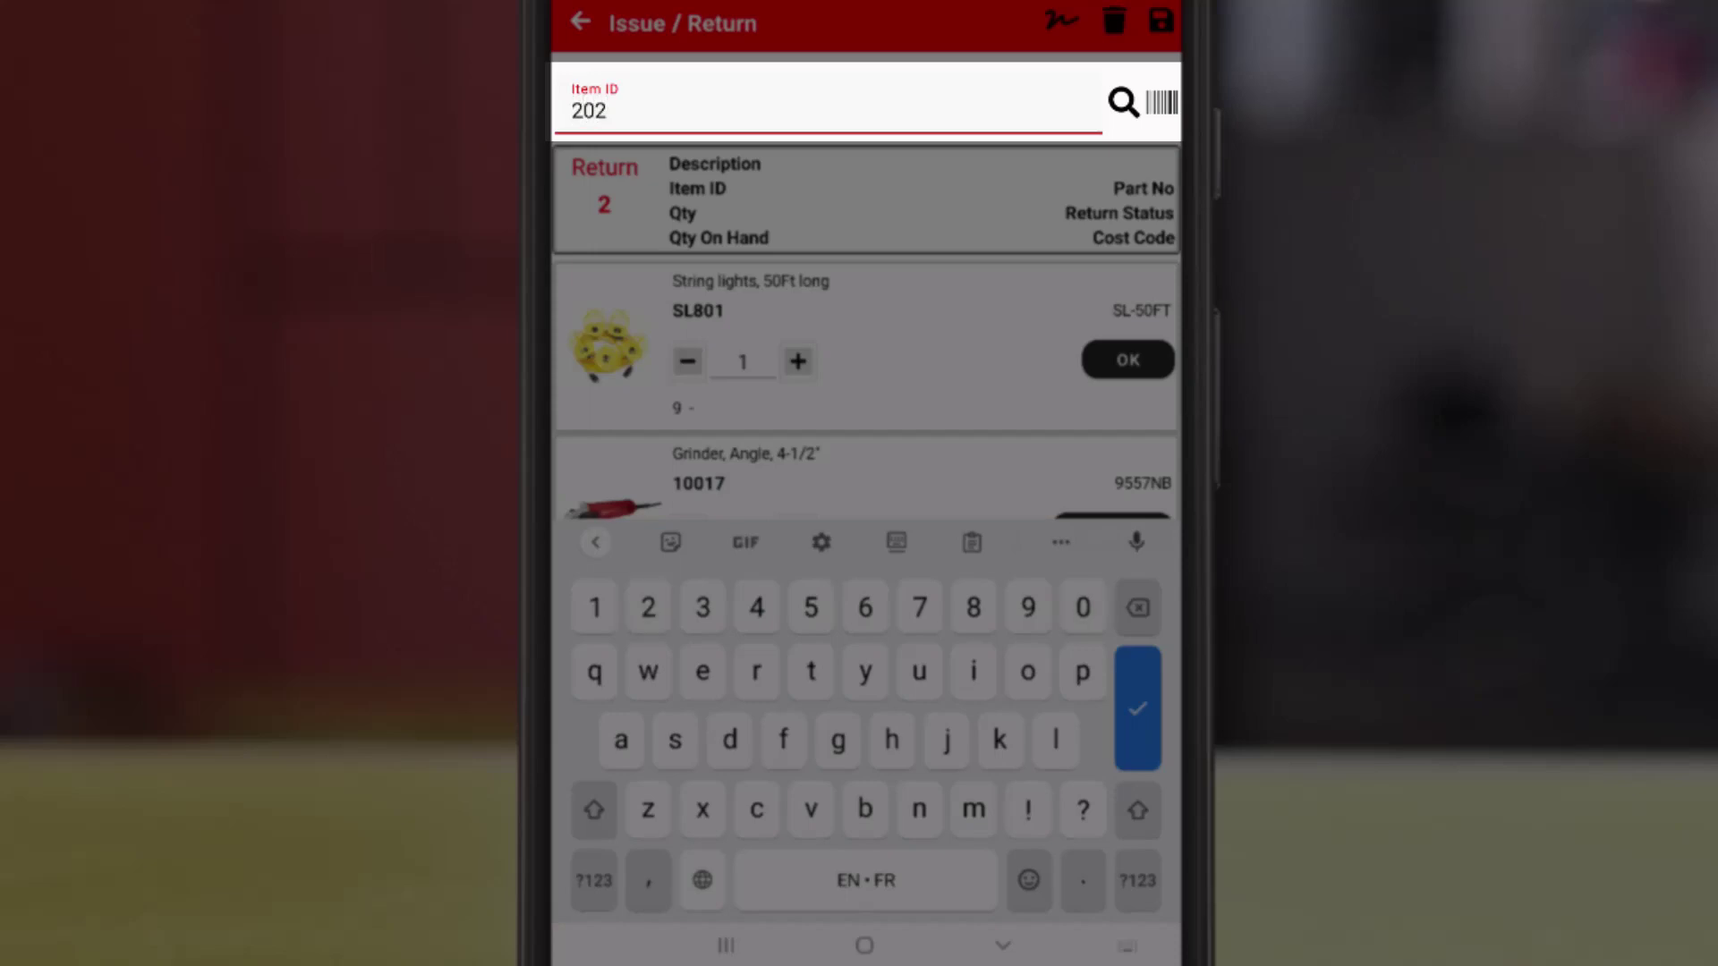
key(Return)
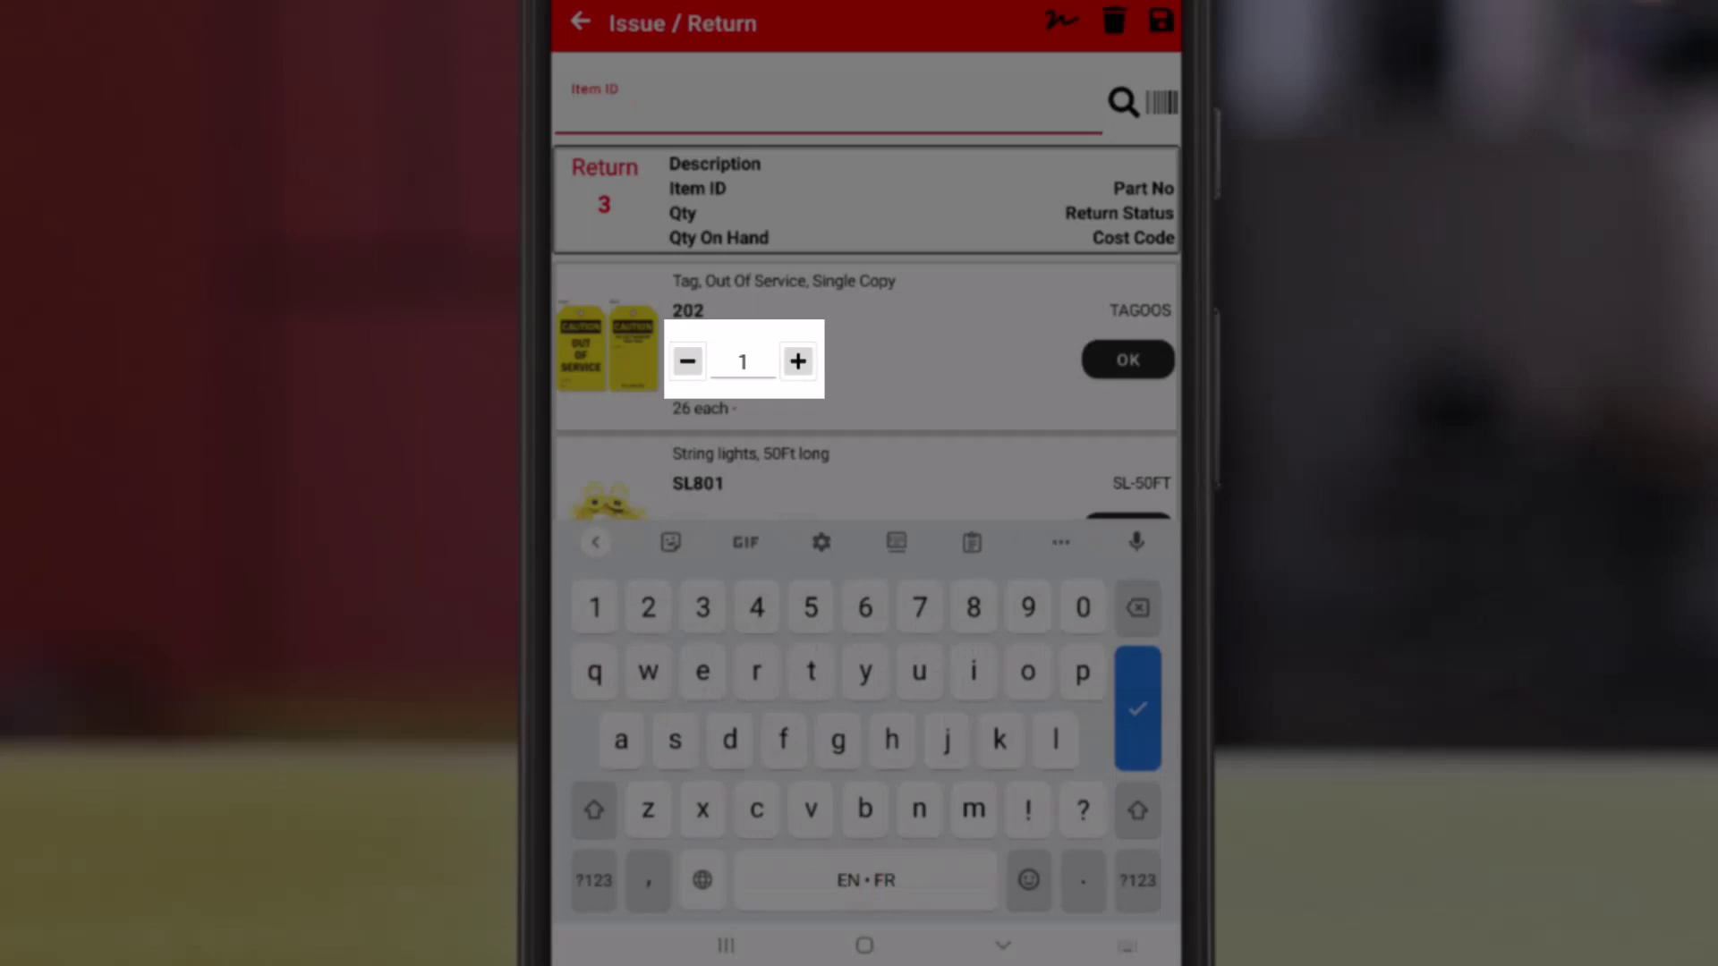
click(797, 361)
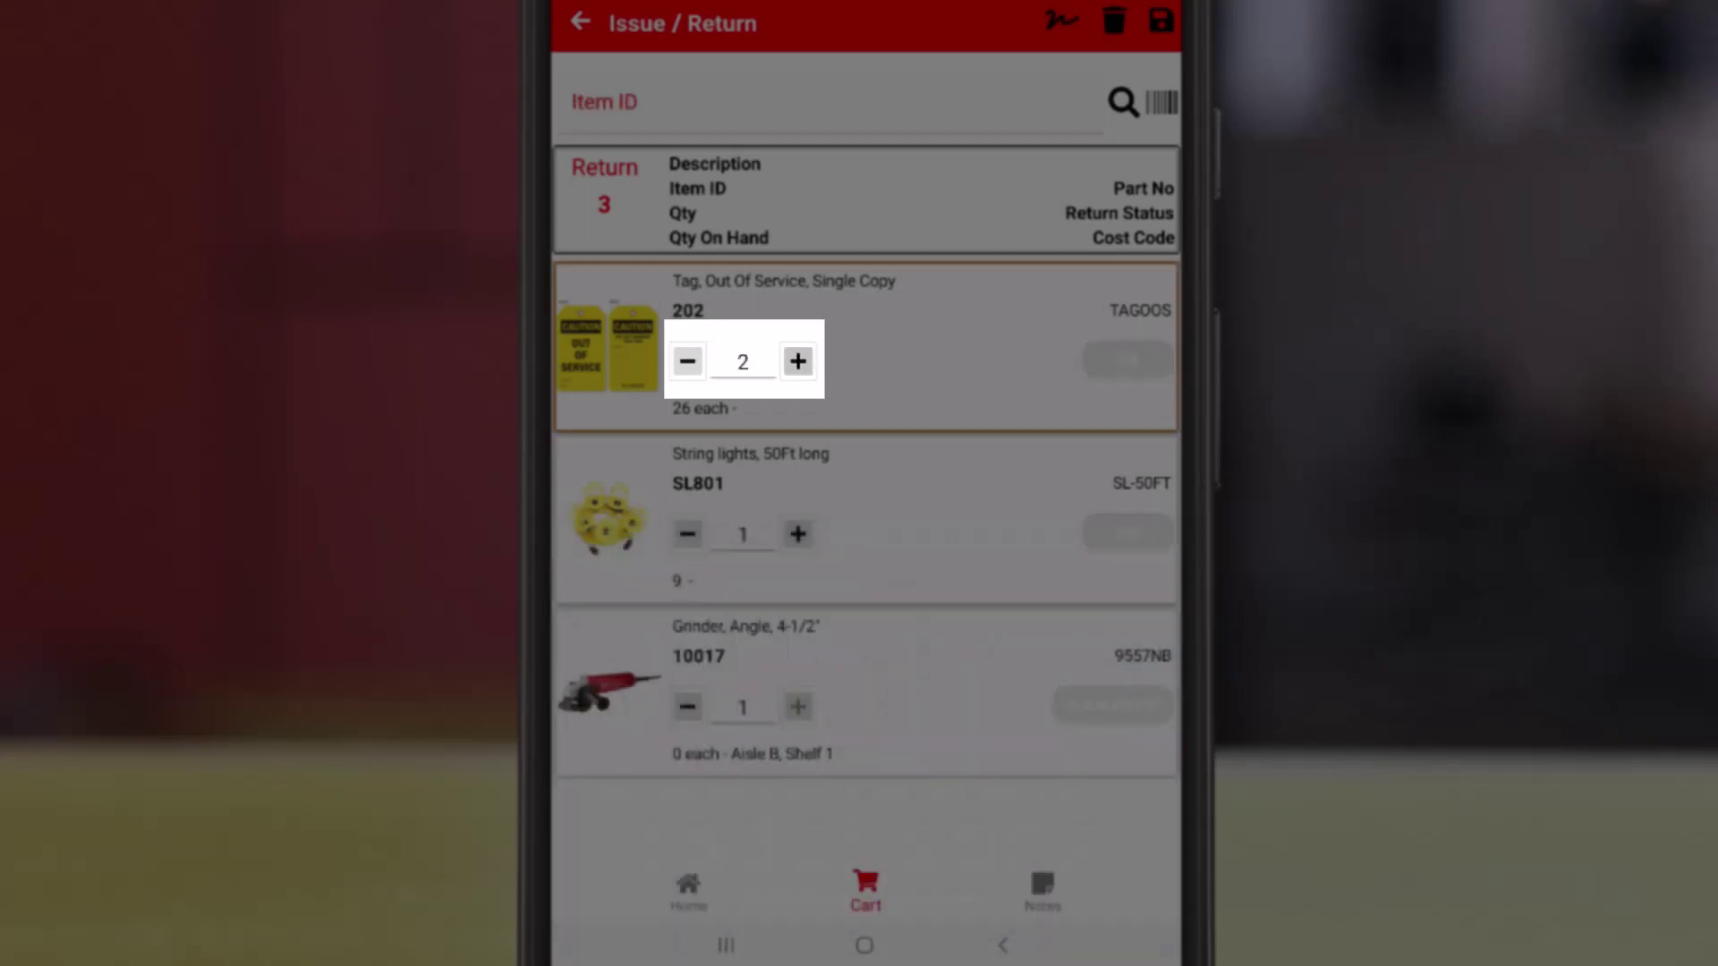
click(797, 362)
click(798, 362)
click(797, 362)
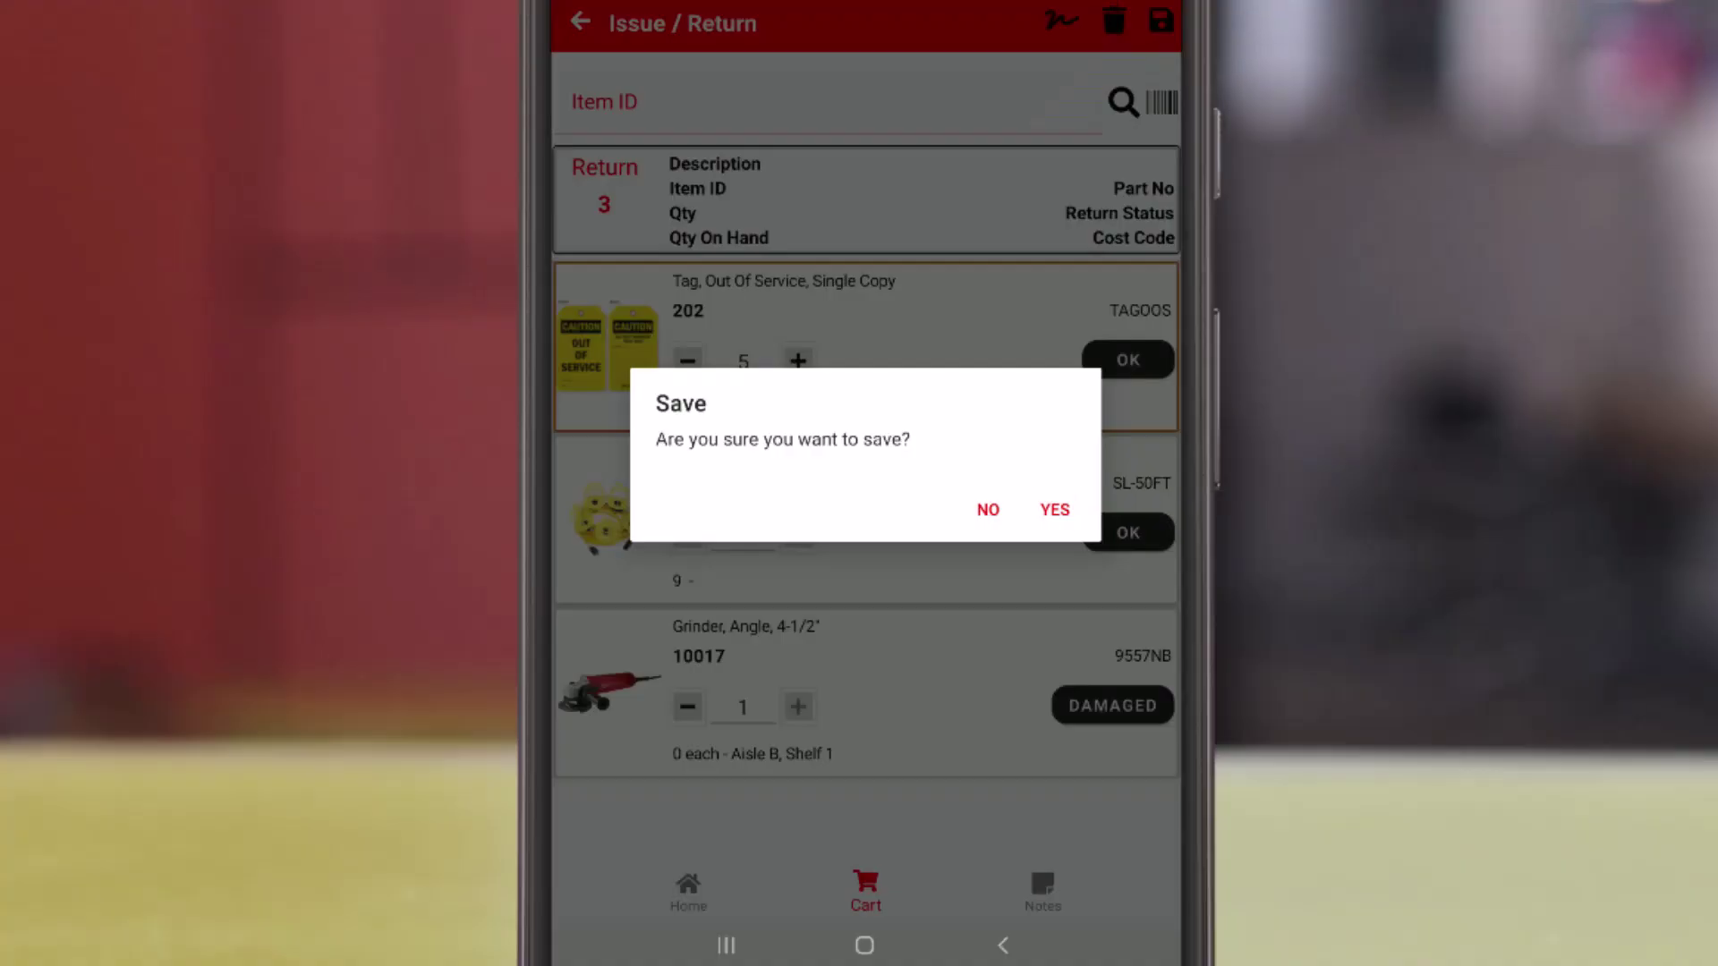
click(1055, 509)
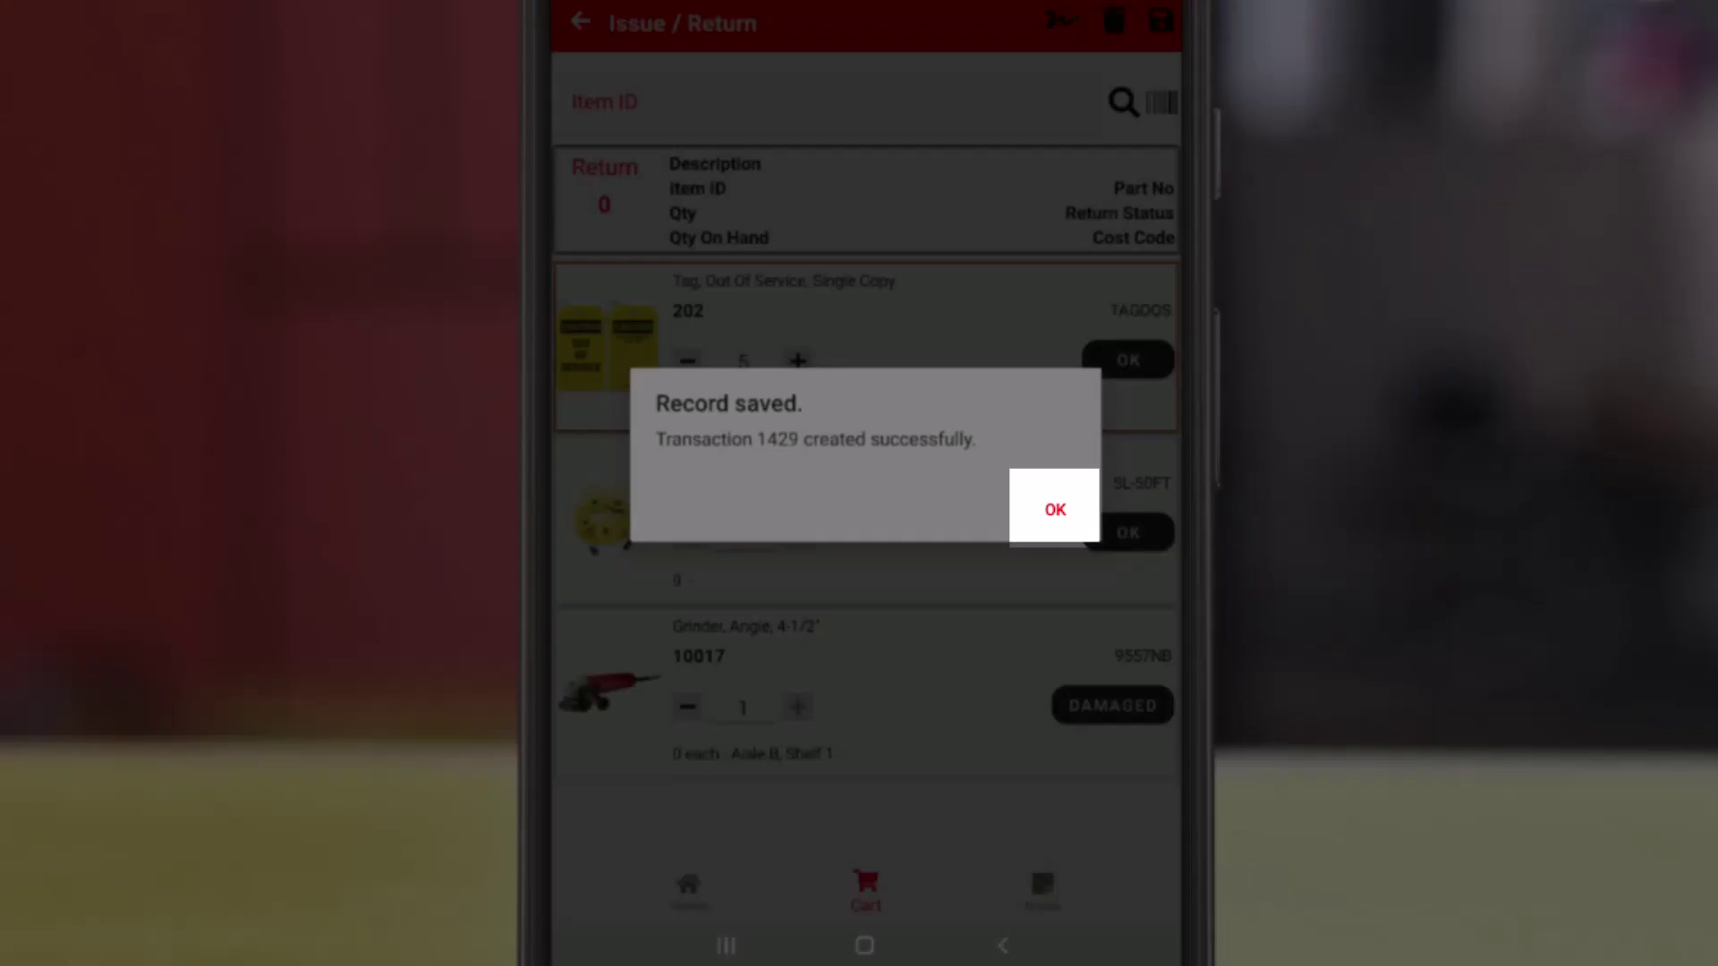
click(1055, 509)
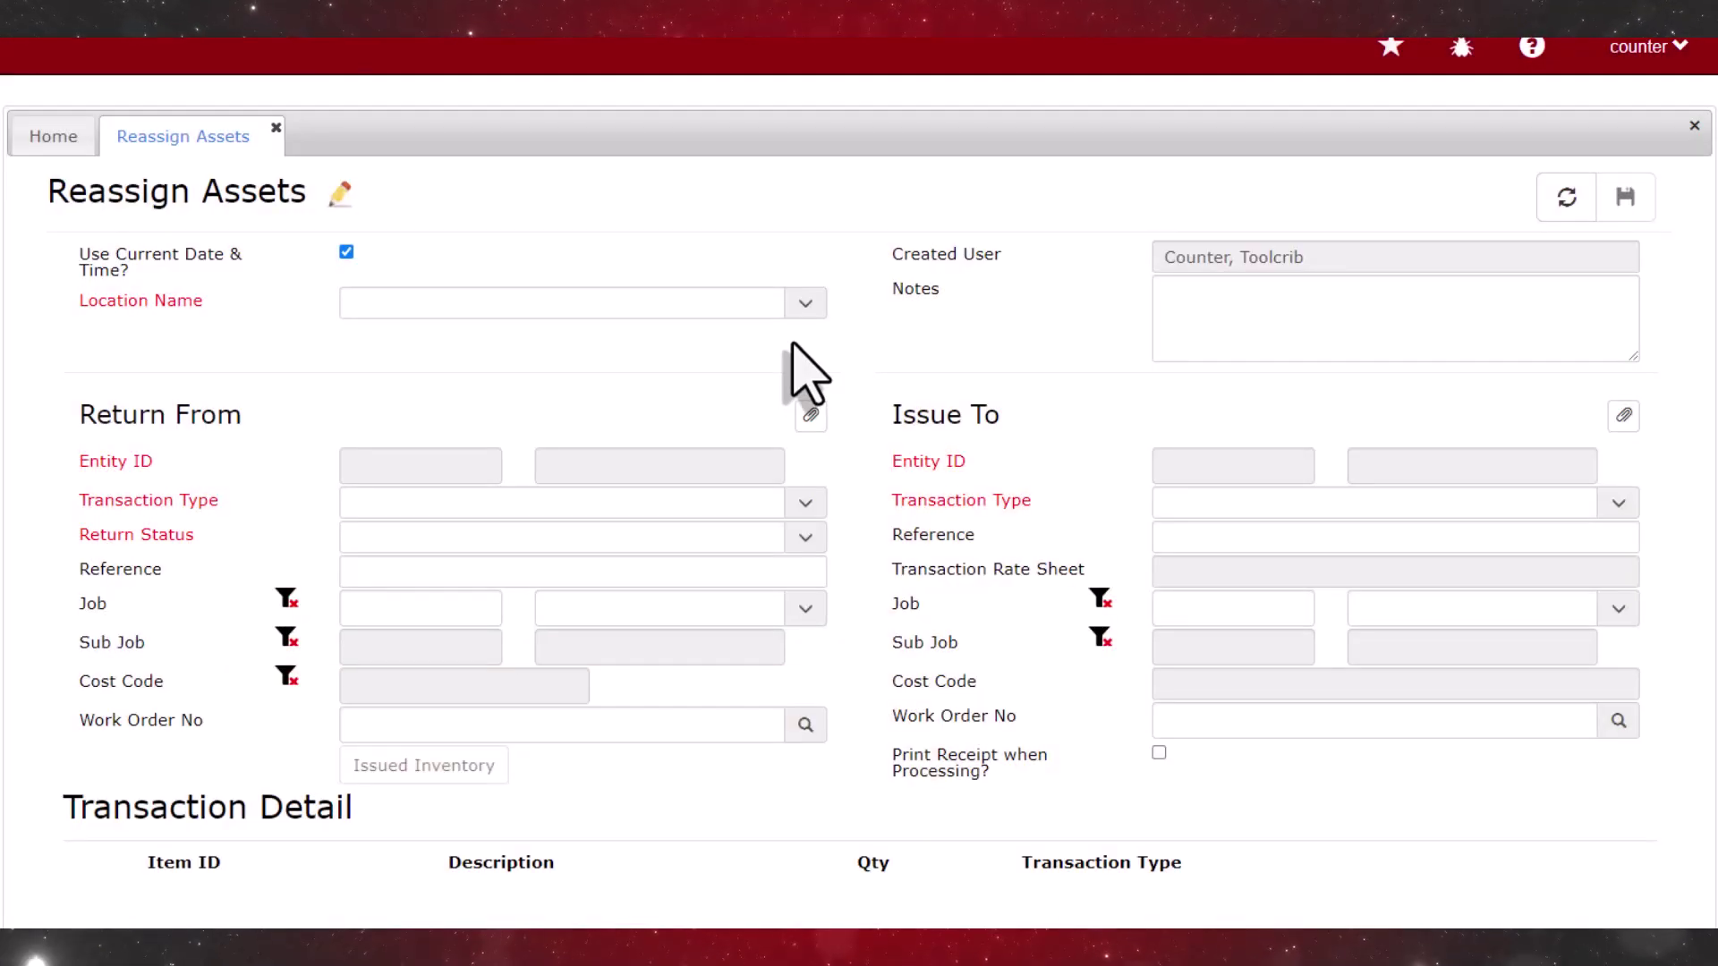
Set location Main and return from entity 917 as Auto Return, OK - Auto/Unverfied.
click(796, 316)
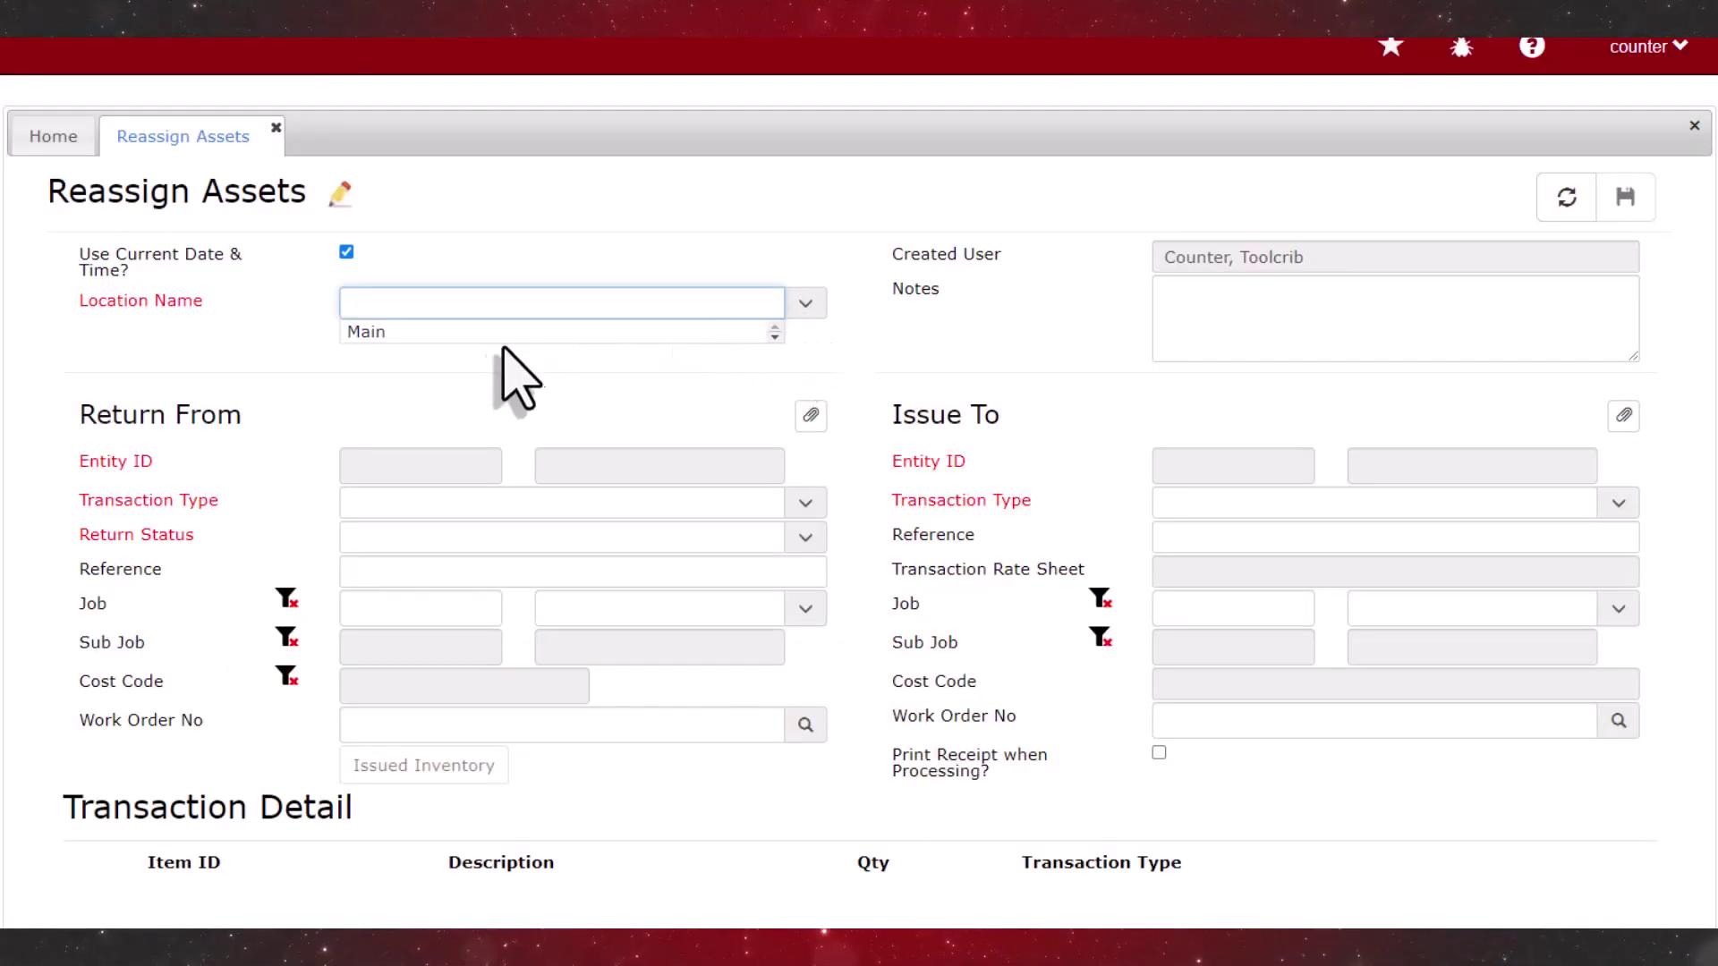
click(492, 333)
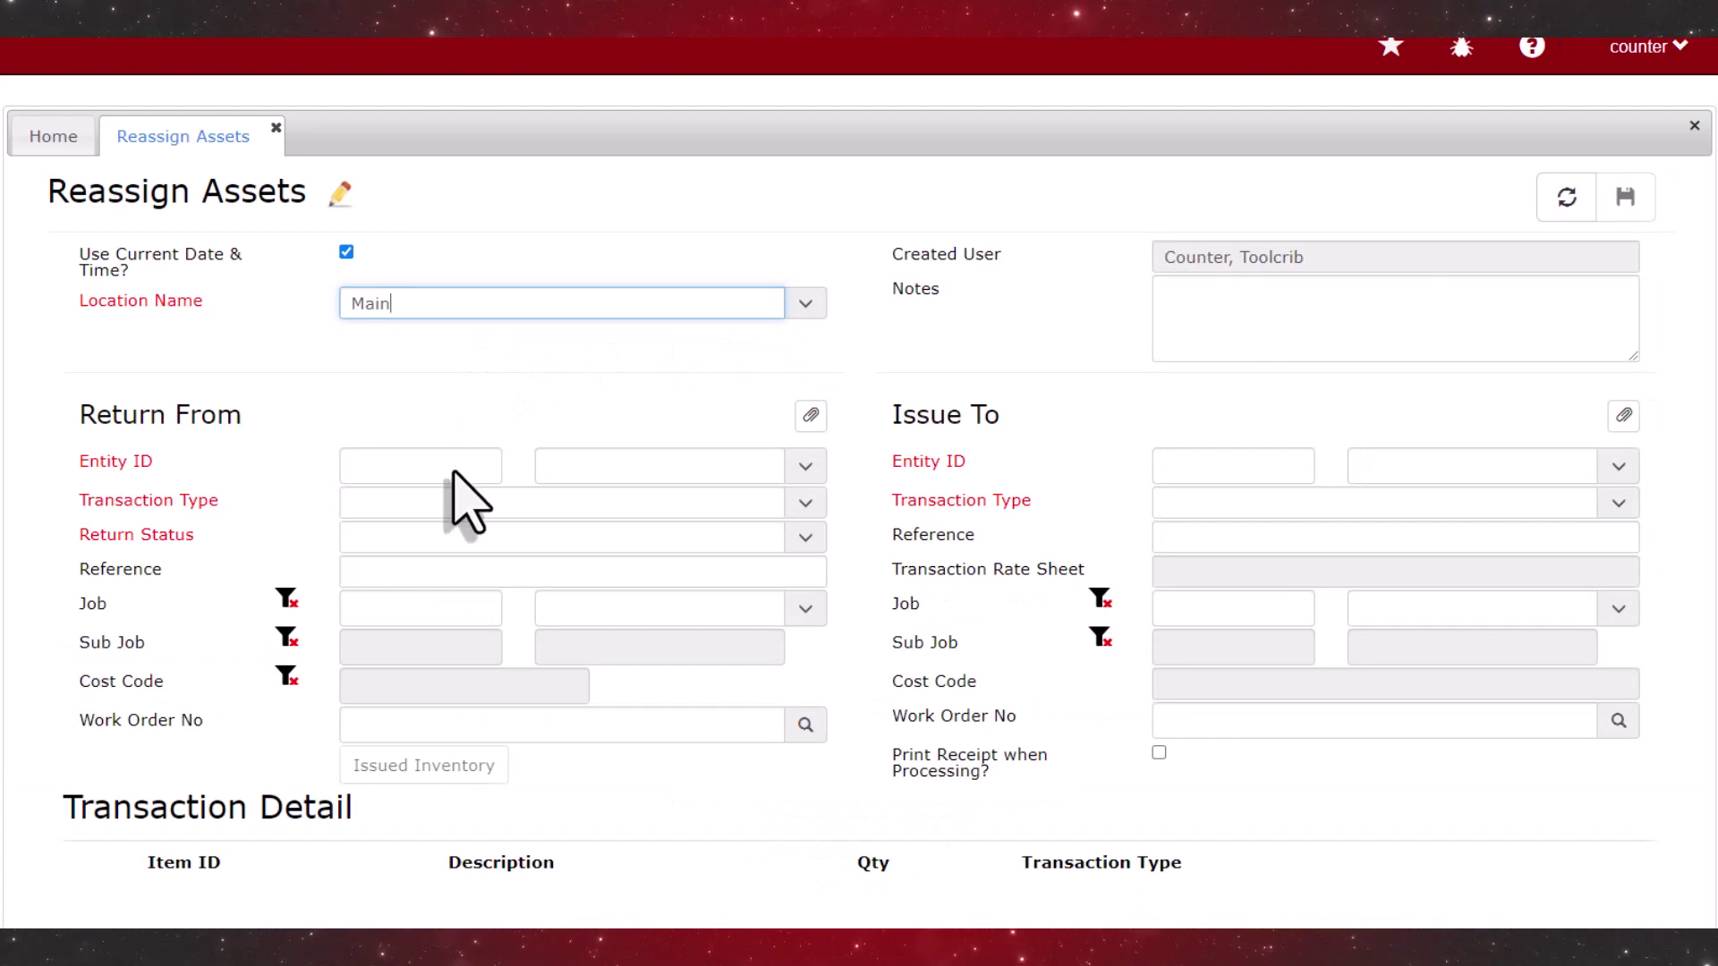
click(454, 469)
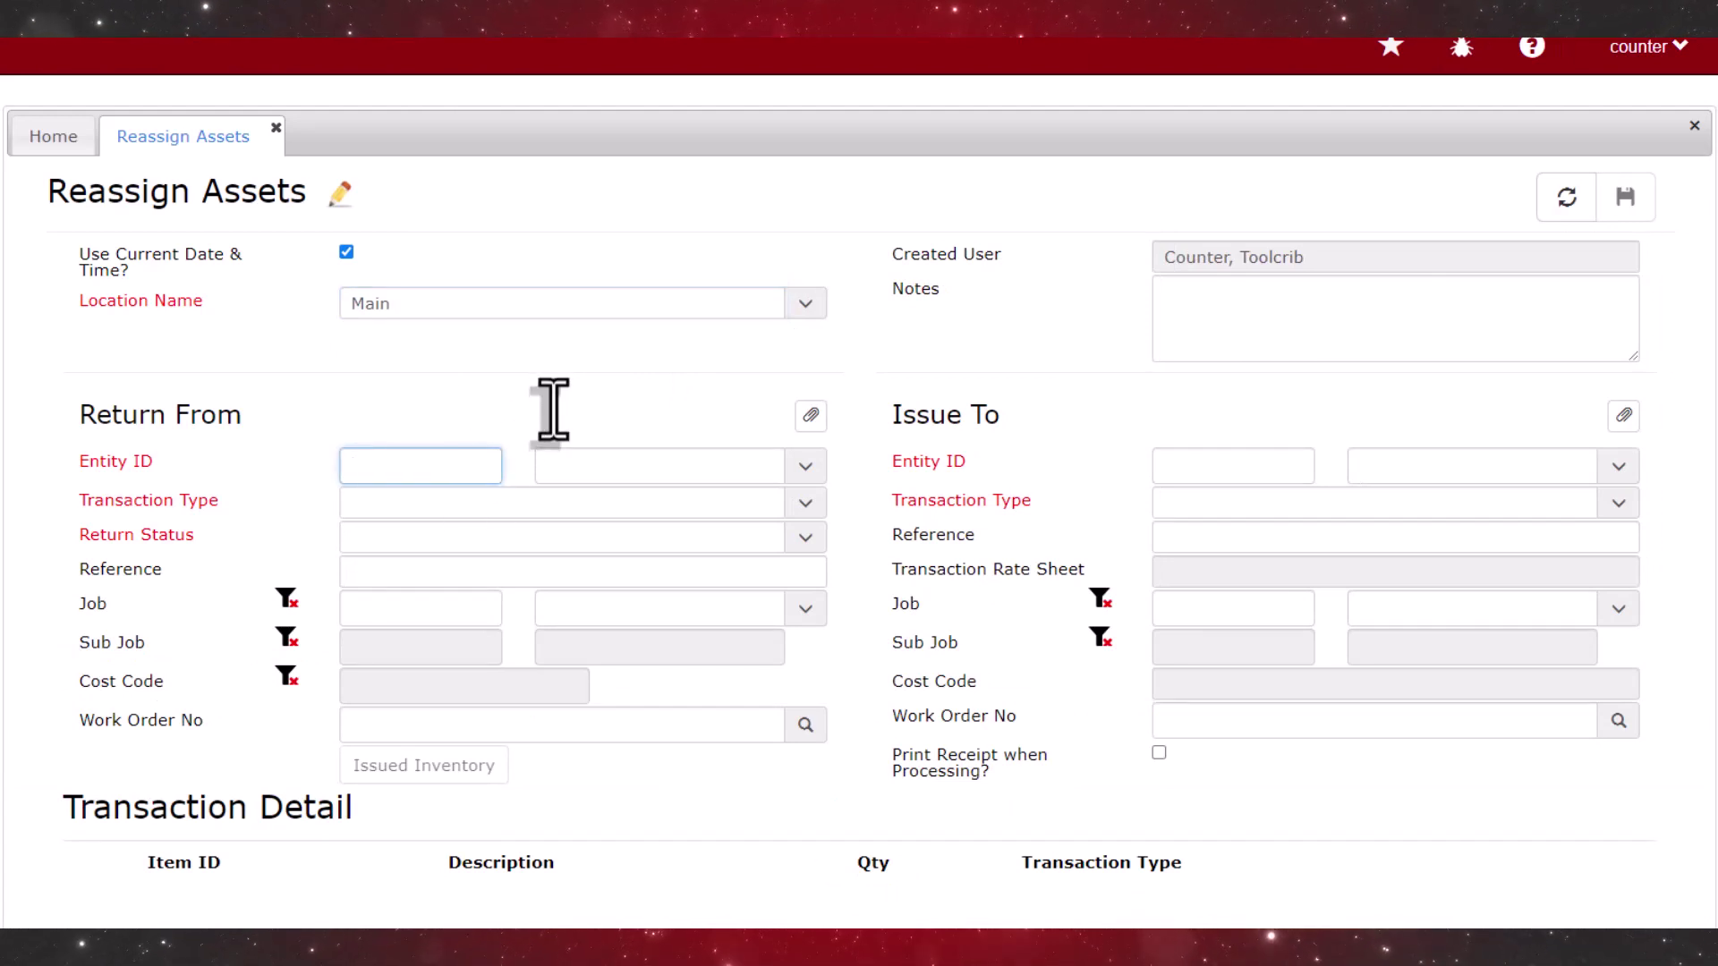
text(917)
key(Tab)
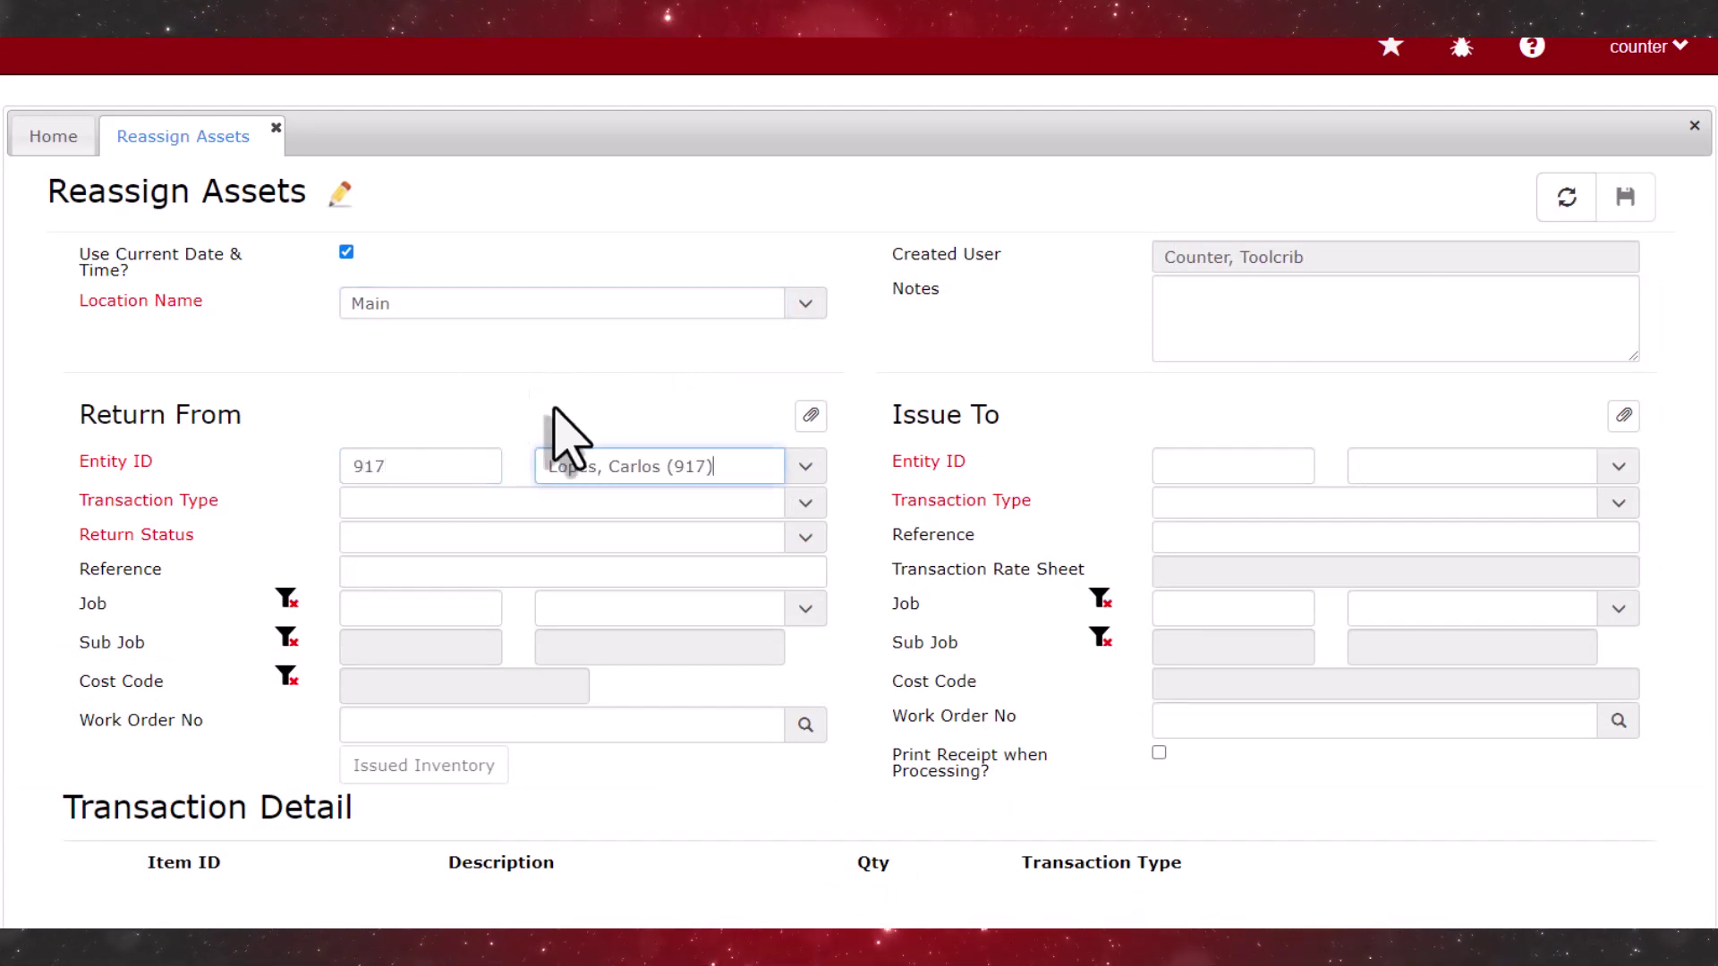
click(806, 510)
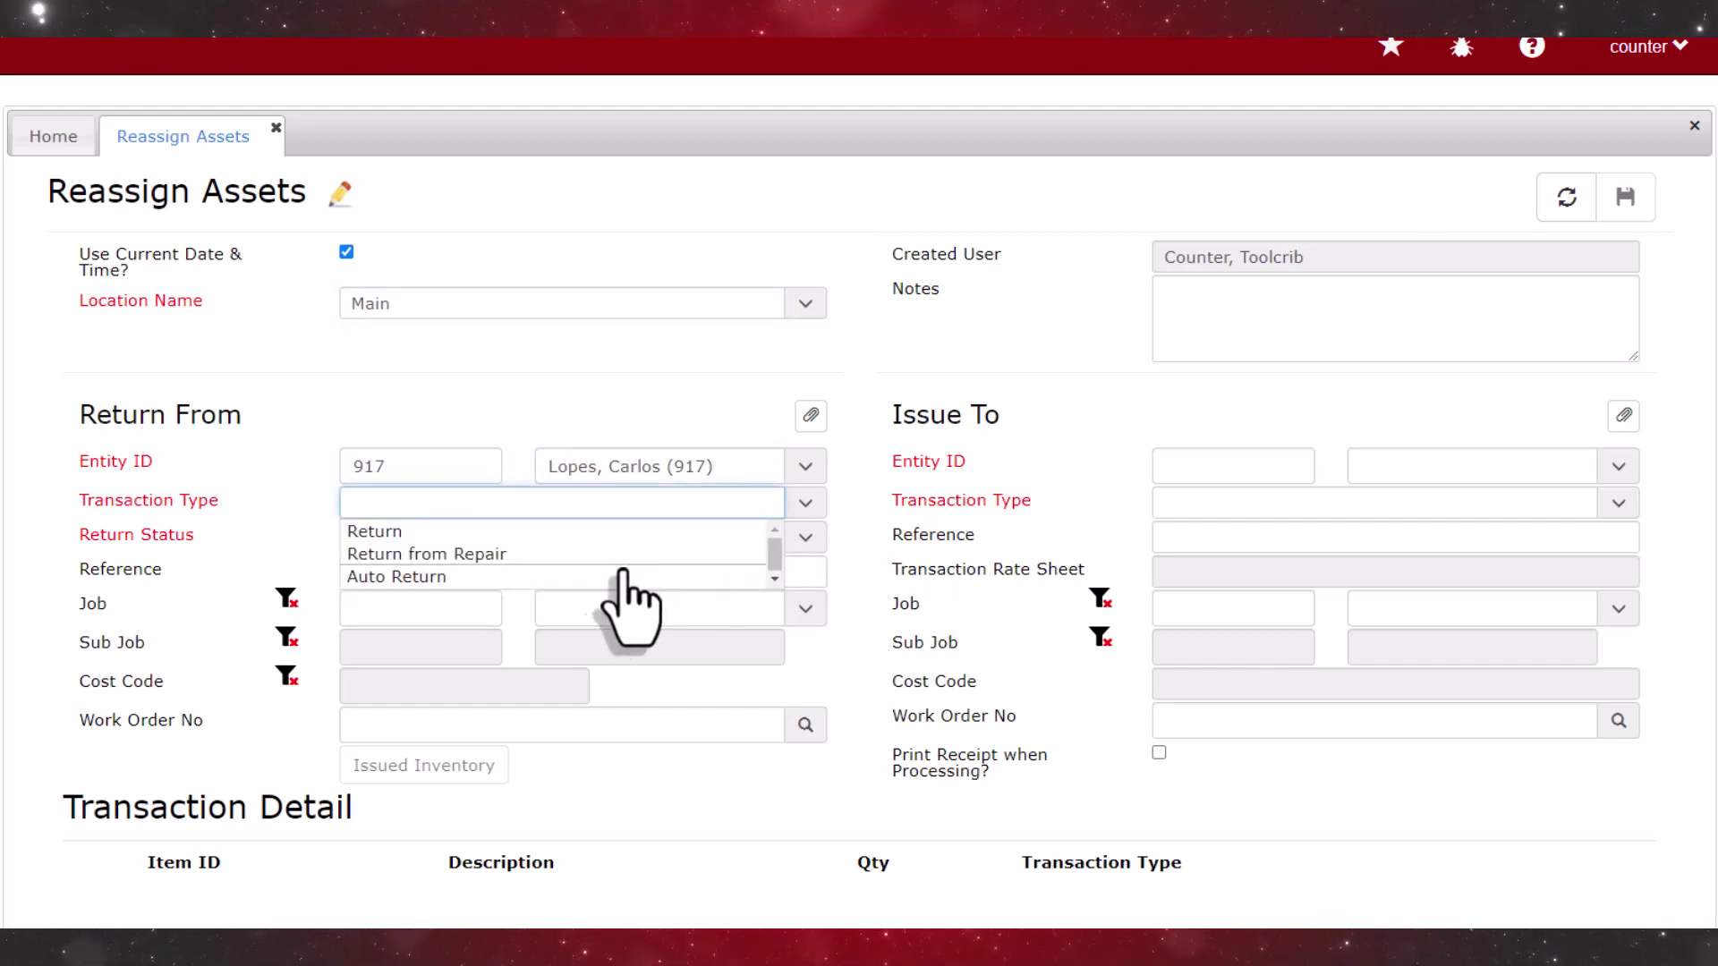
click(548, 576)
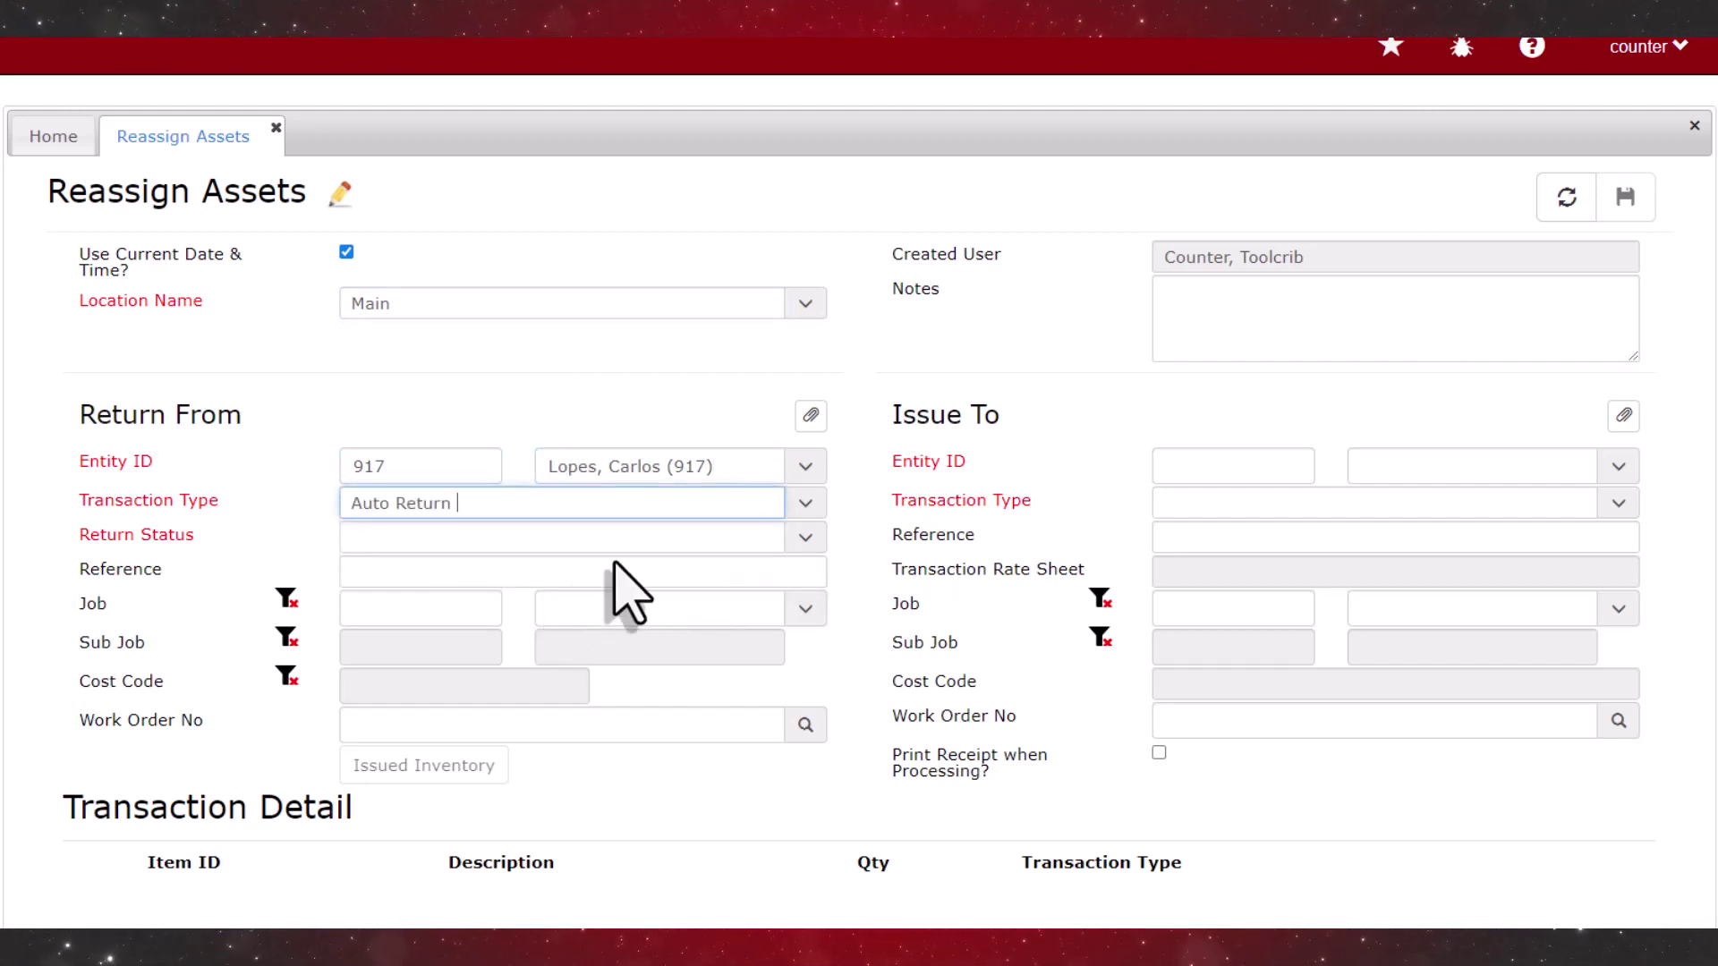
click(805, 538)
click(669, 611)
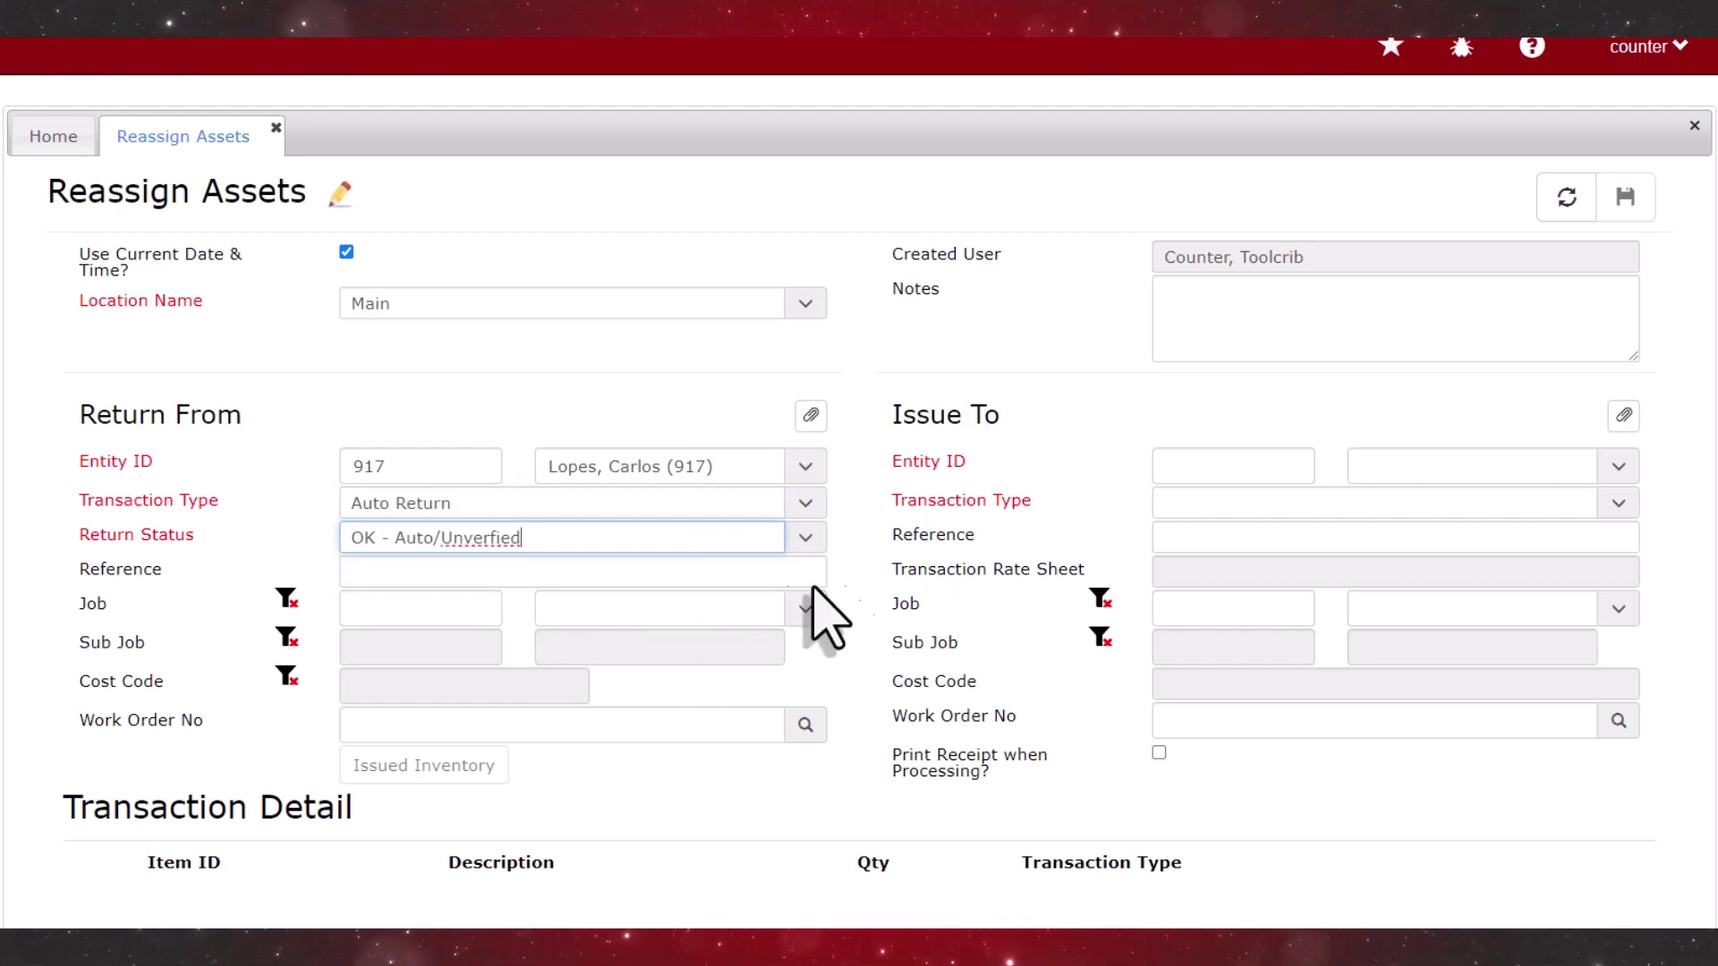
Issue the assets to entity 919 with transaction type Issue.
click(1197, 474)
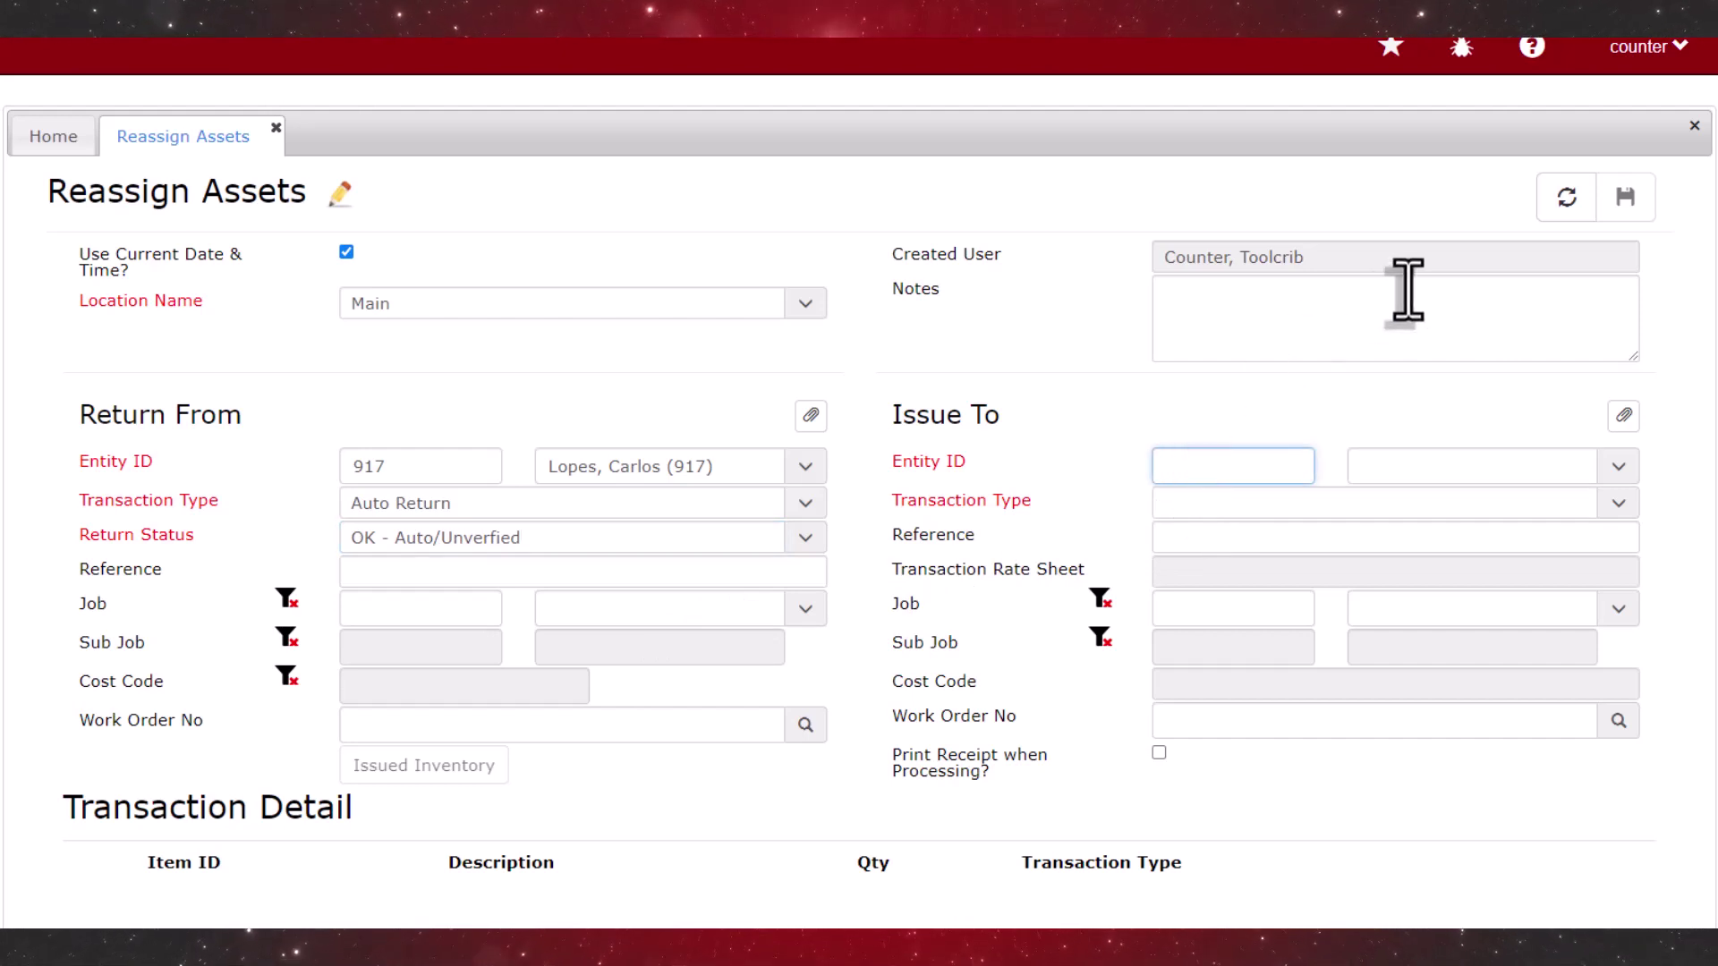
key(Tab)
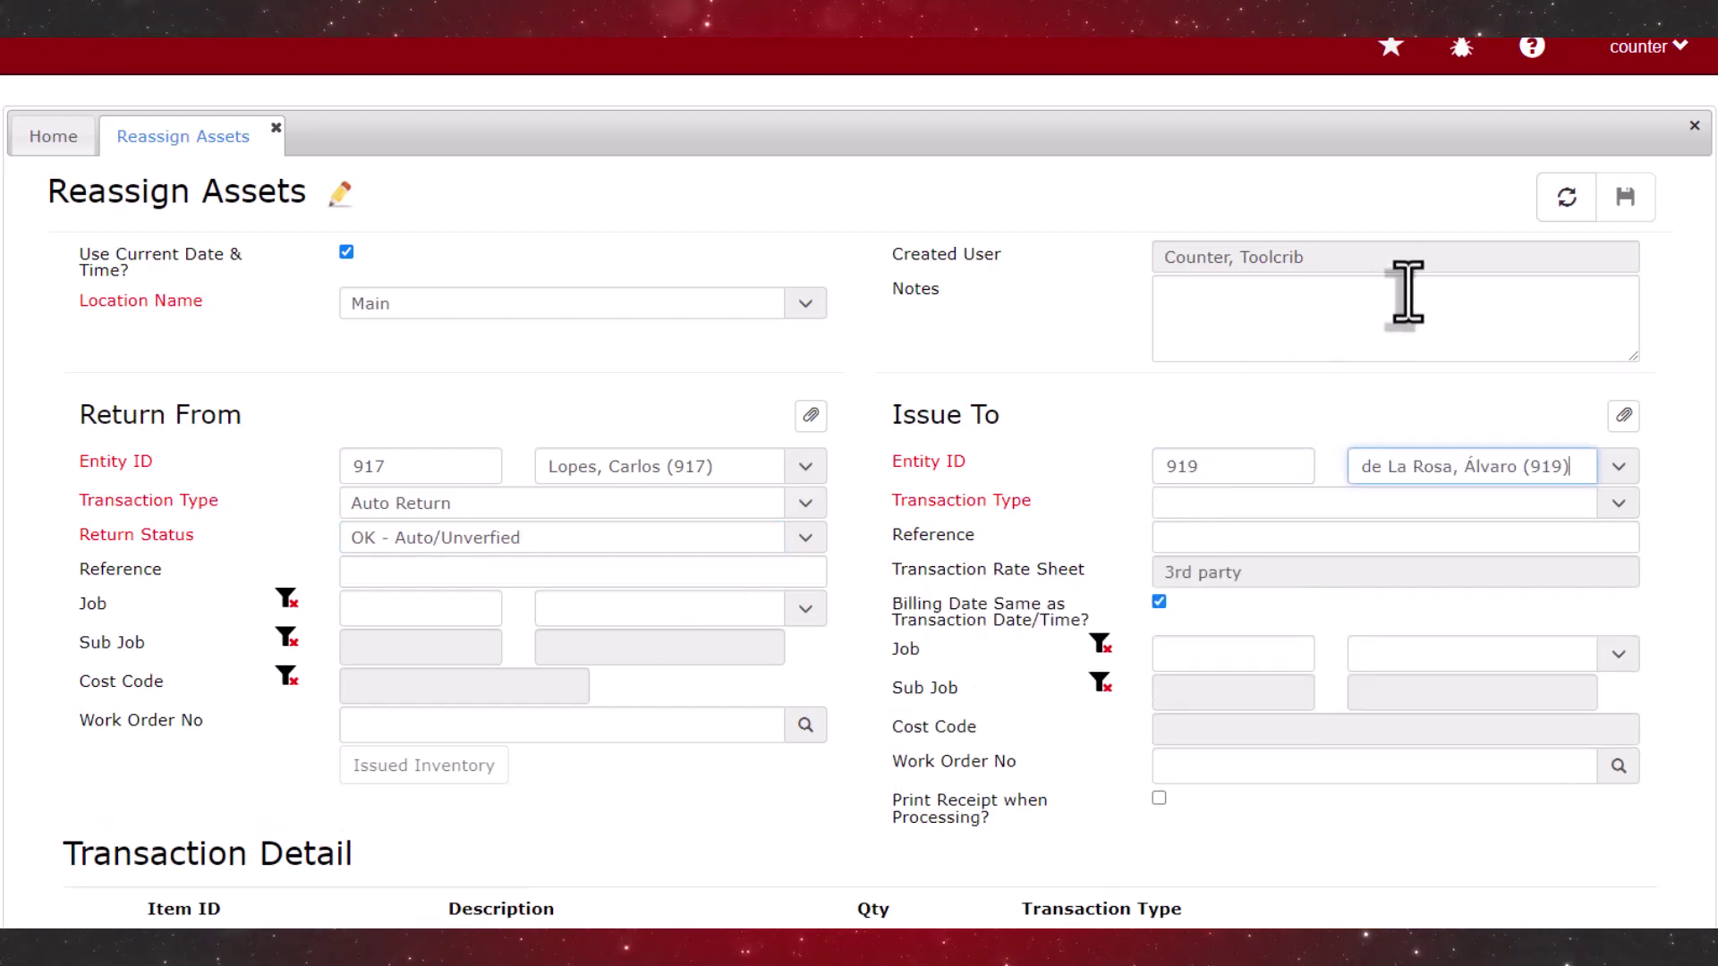
click(1618, 505)
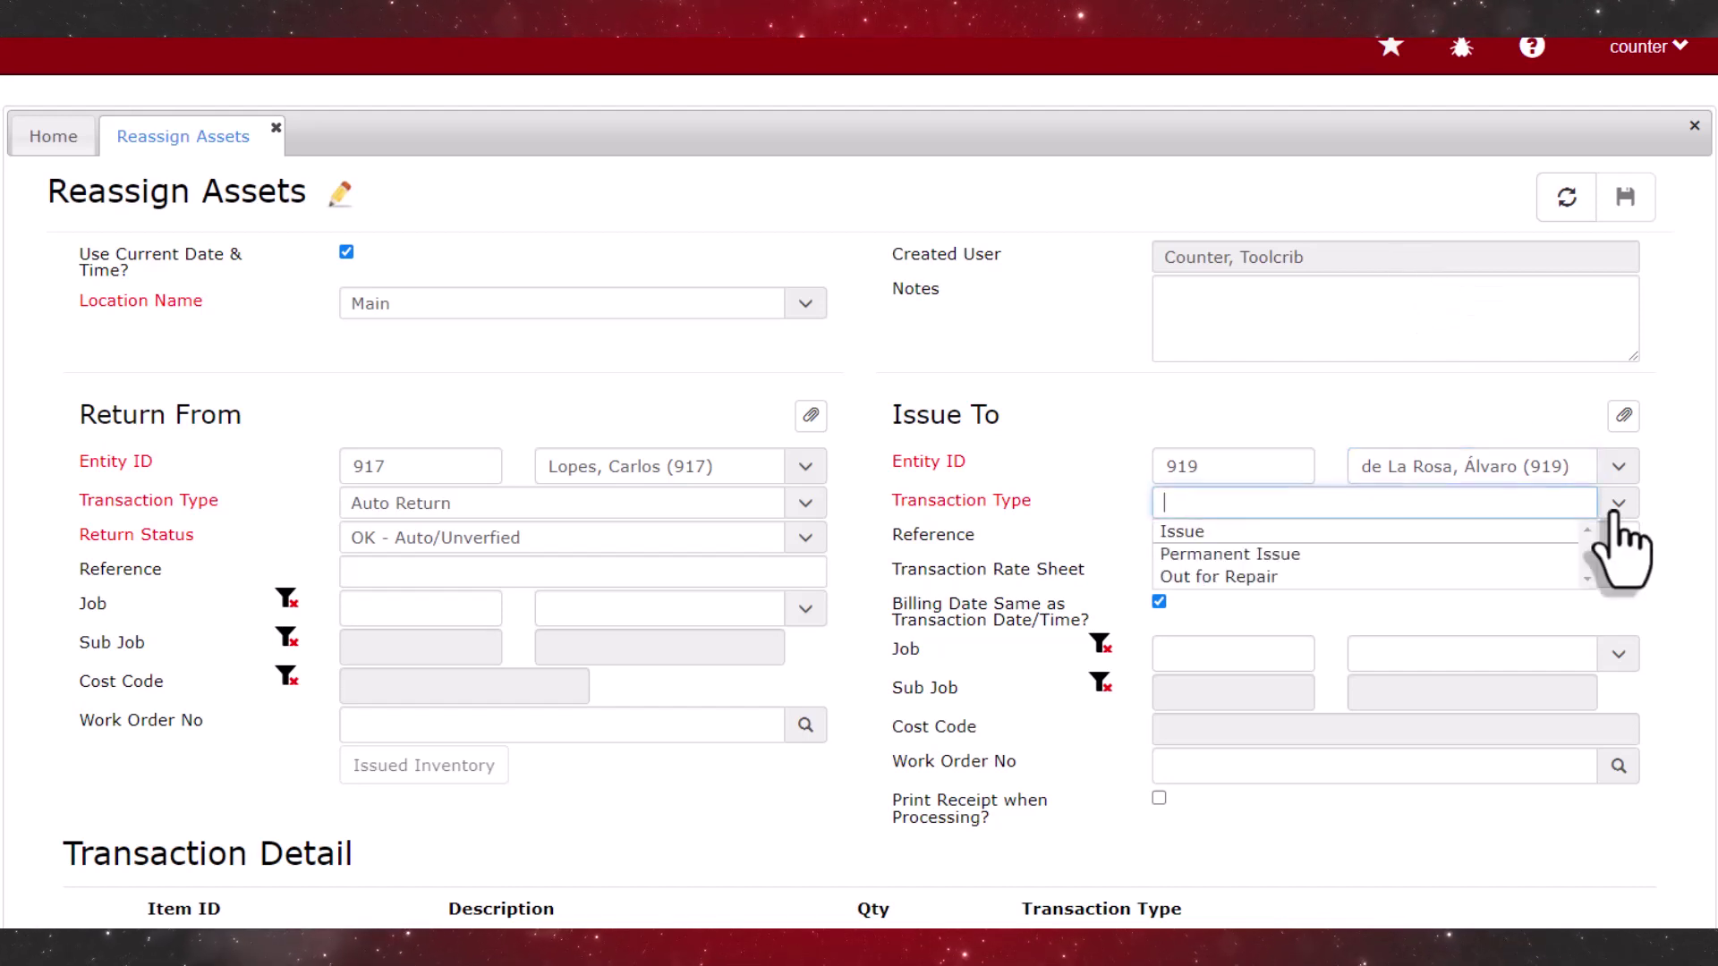
click(1333, 533)
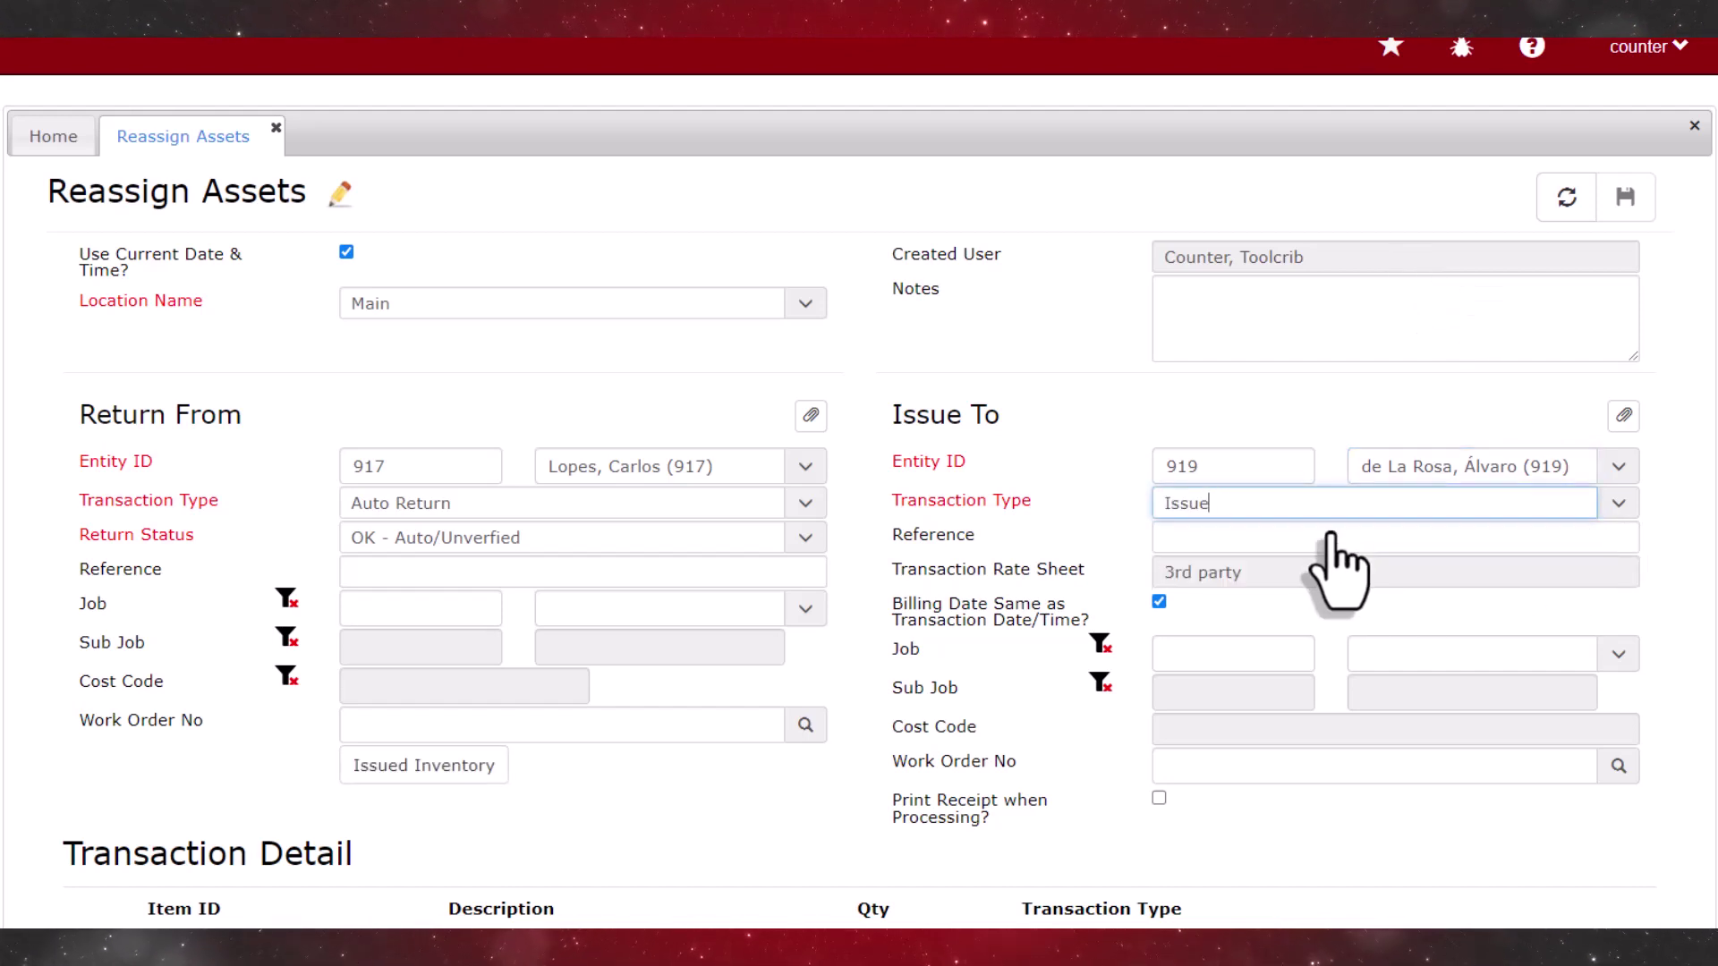
Add six of entity 917's issued assets from Issued Inventory to the transaction detail.
click(479, 774)
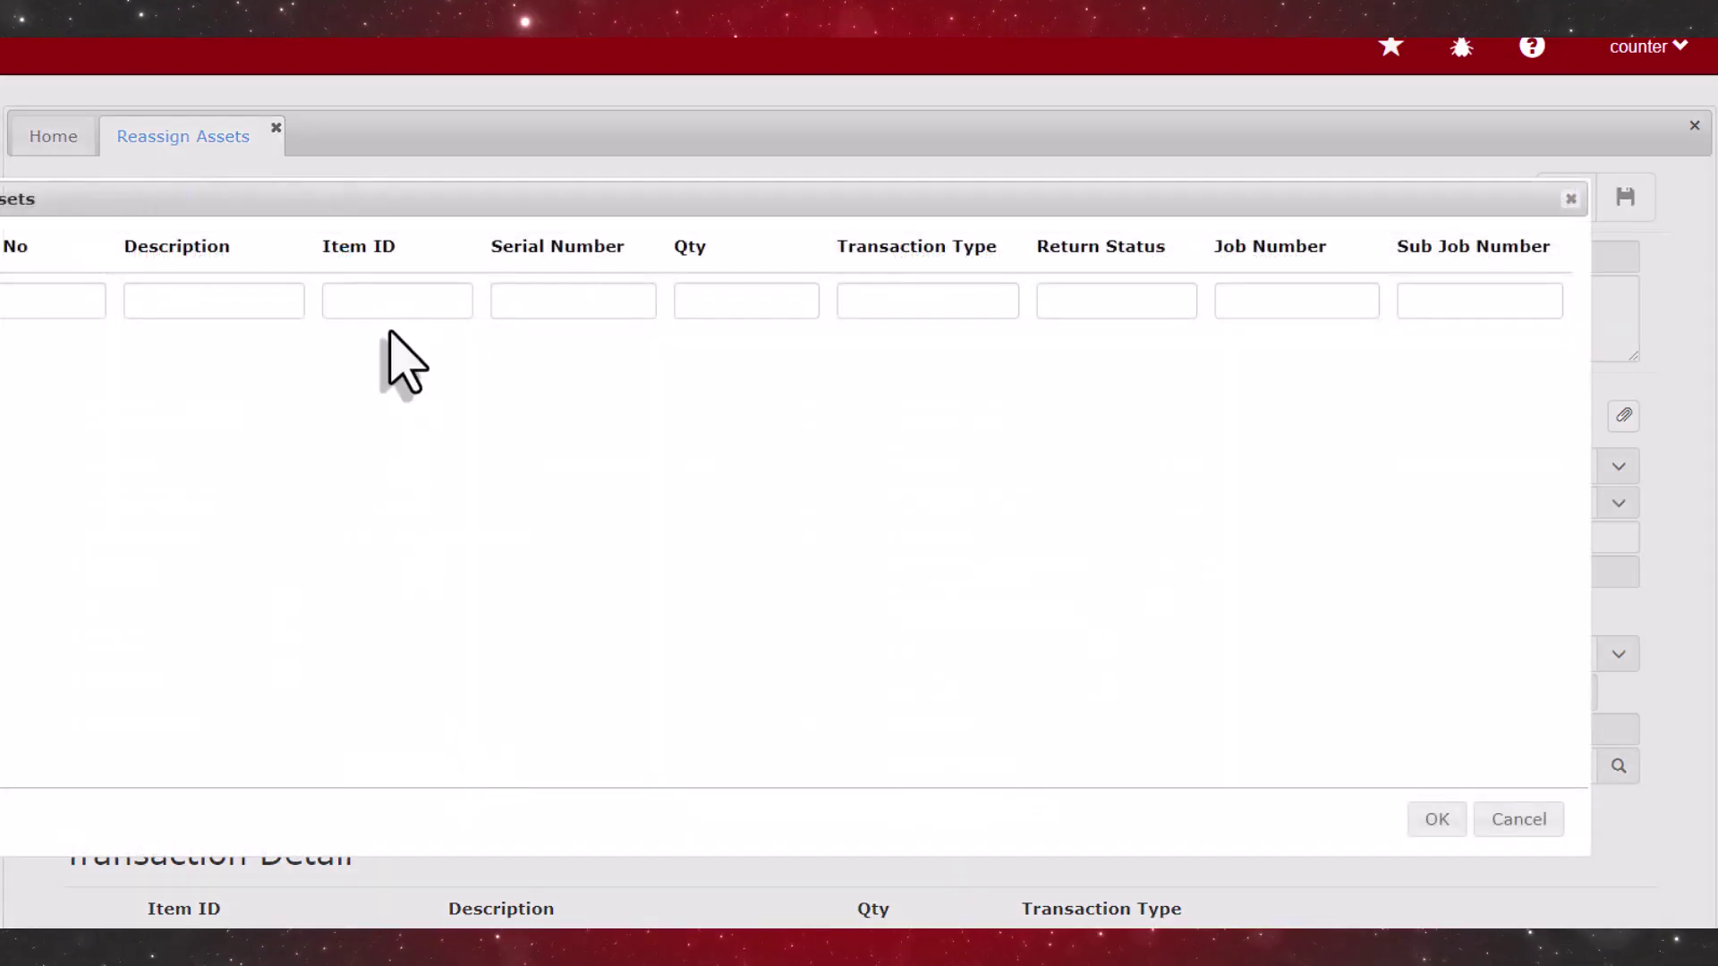
drag(405, 194, 541, 175)
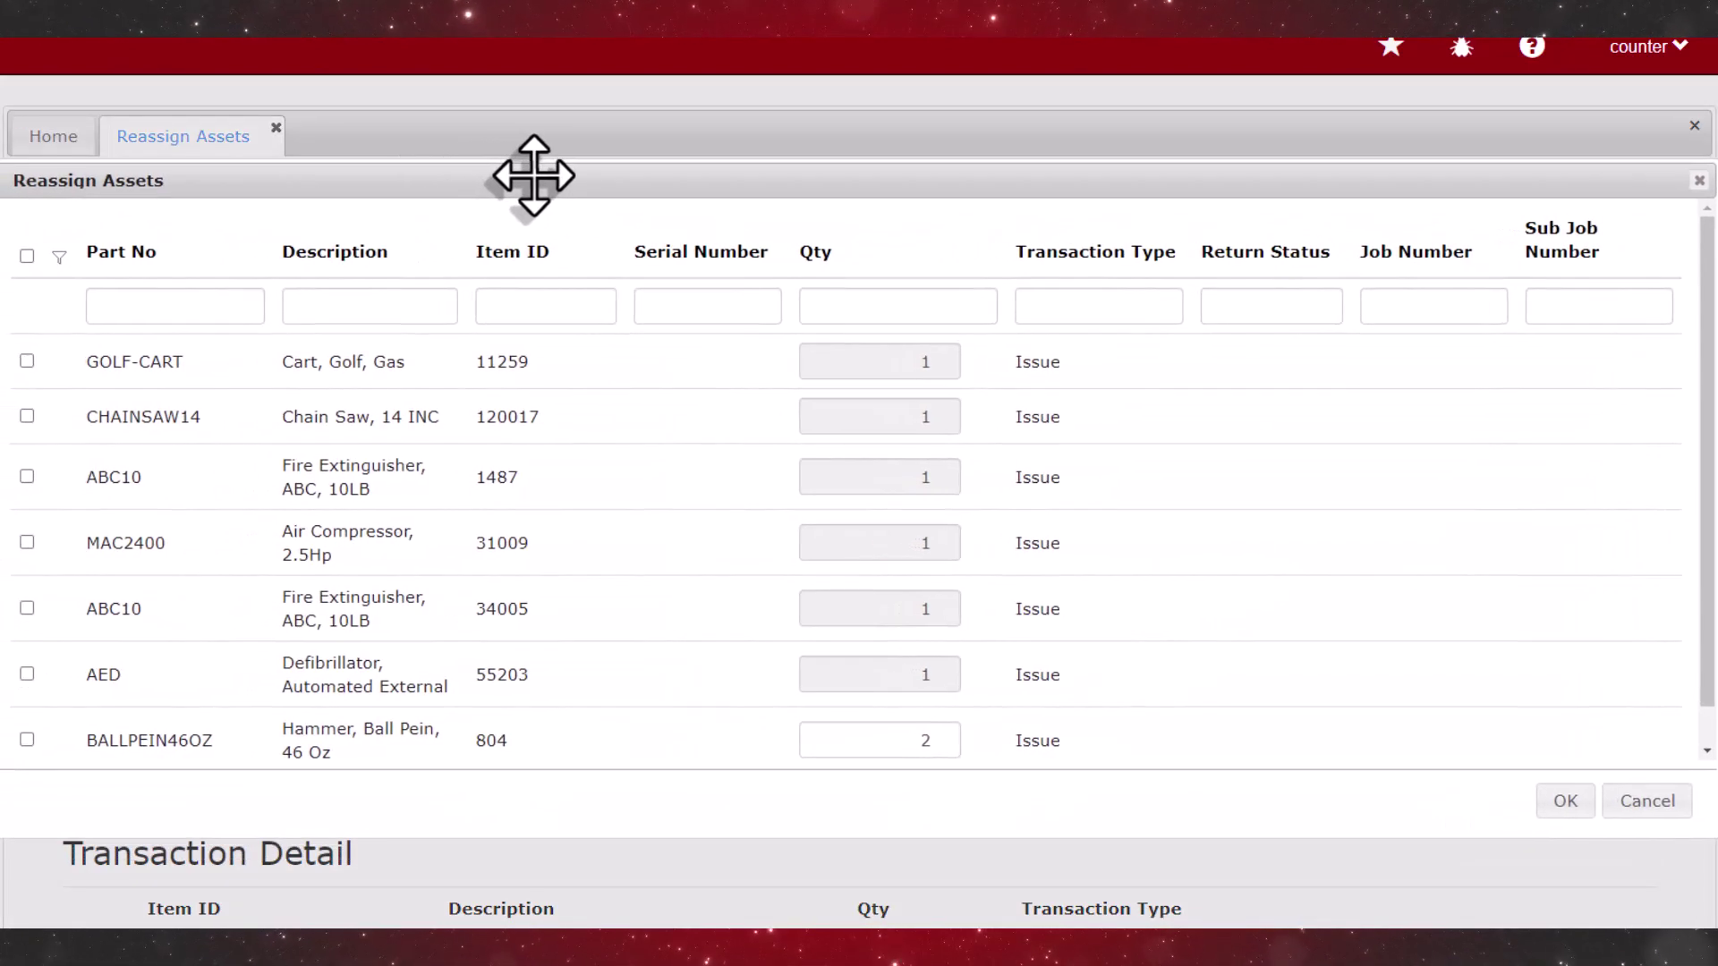
click(27, 256)
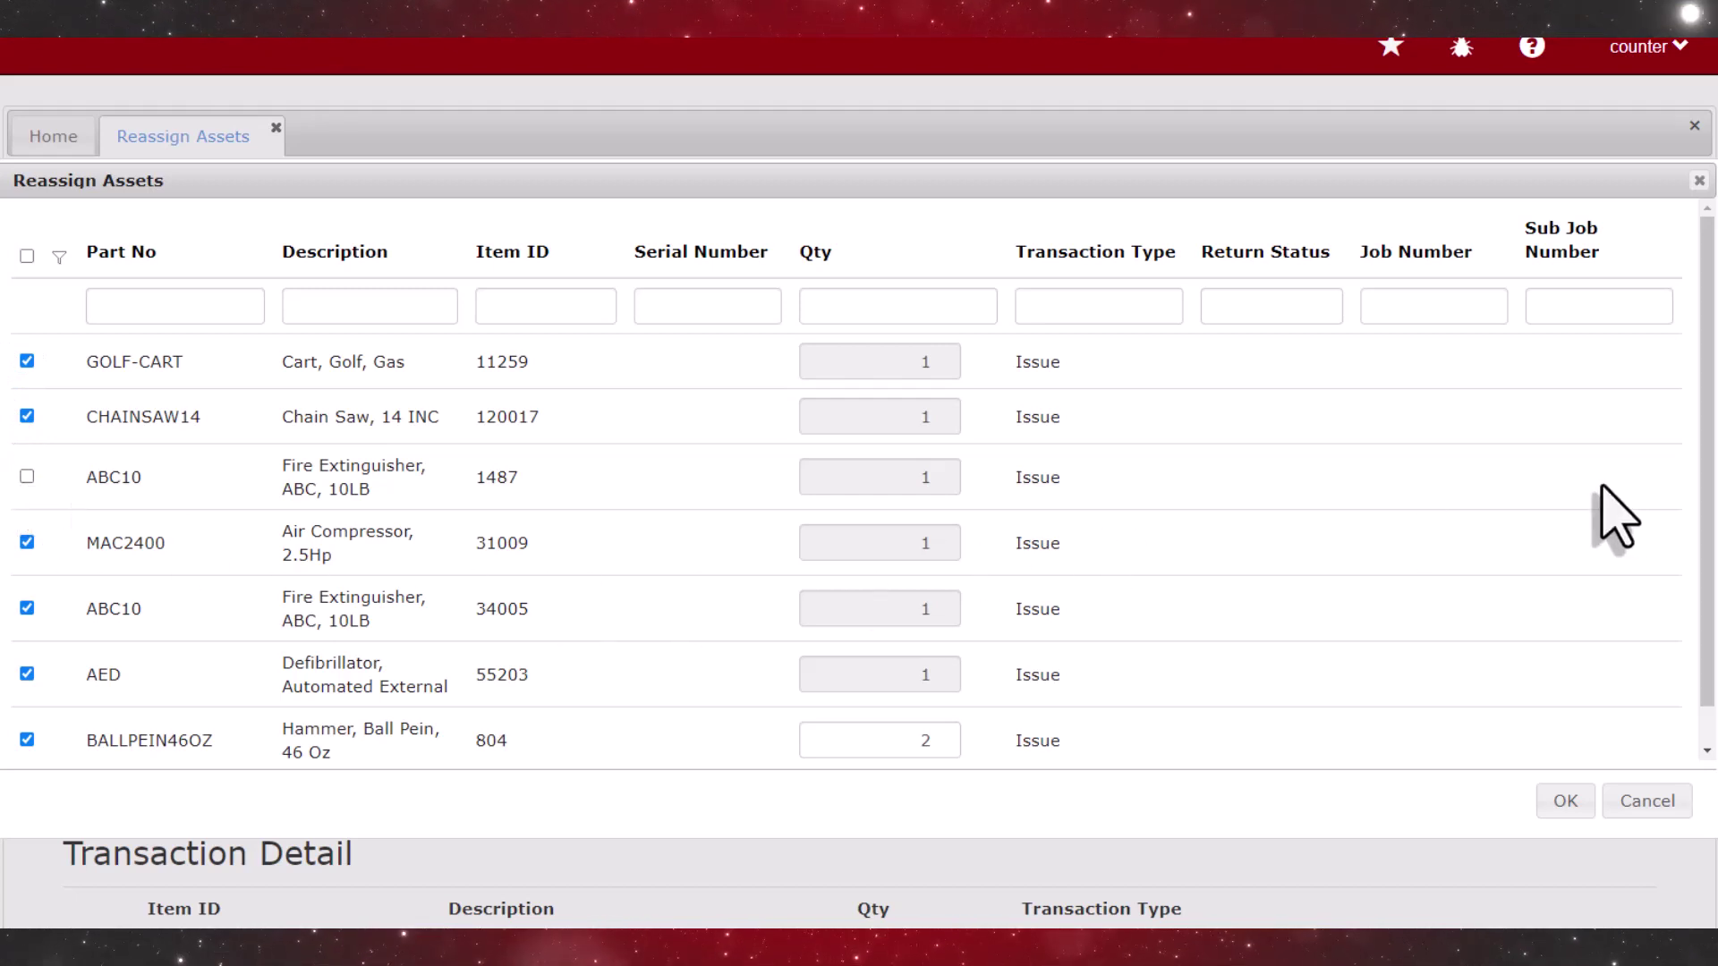
drag(1706, 487, 1704, 573)
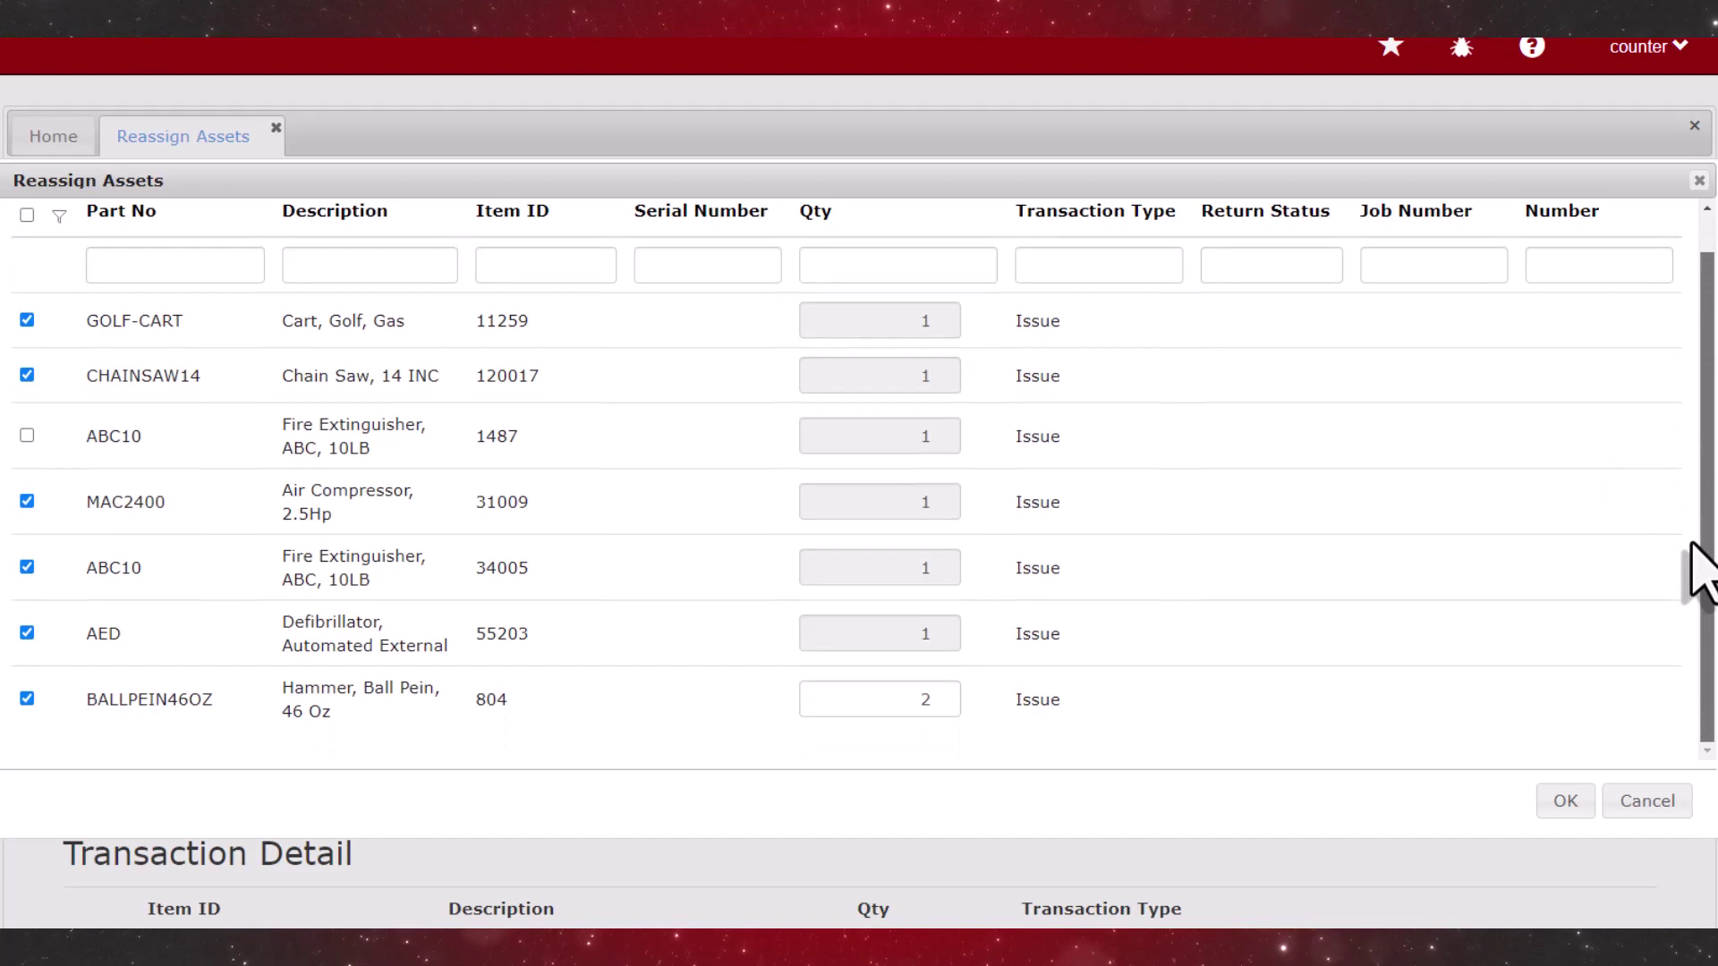
click(1564, 800)
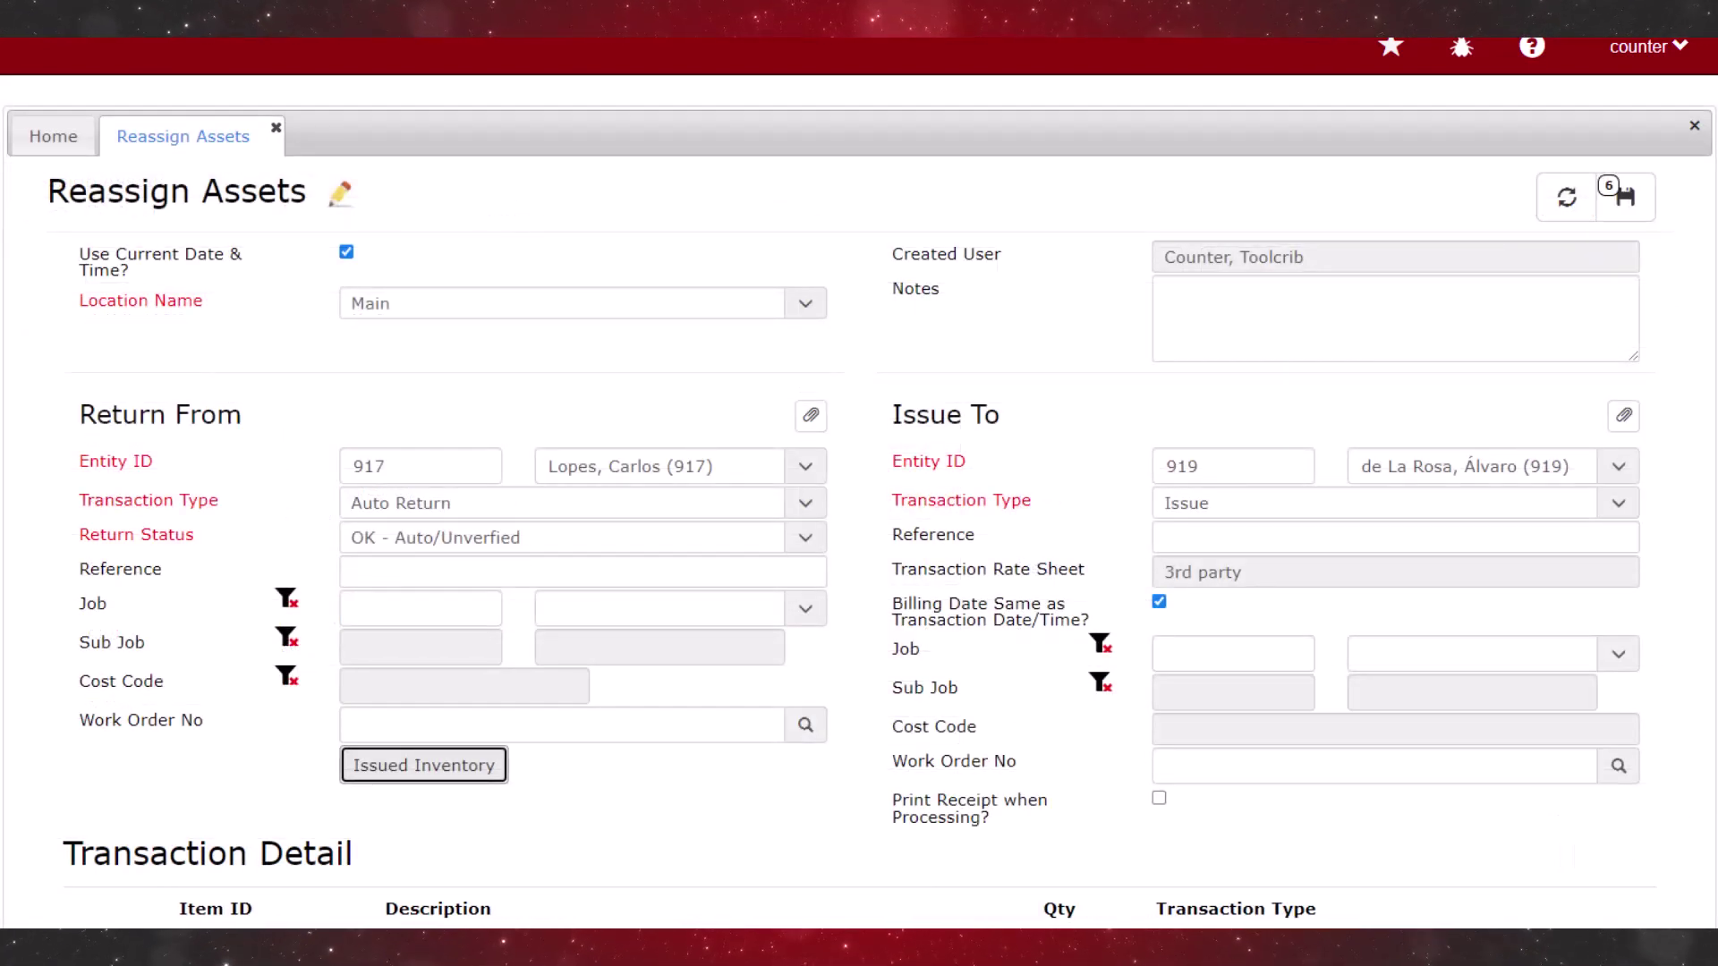
Review the transaction detail, including hammer 804 at quantity 2, and save the reassignment.
scroll(859, 501, down, 4)
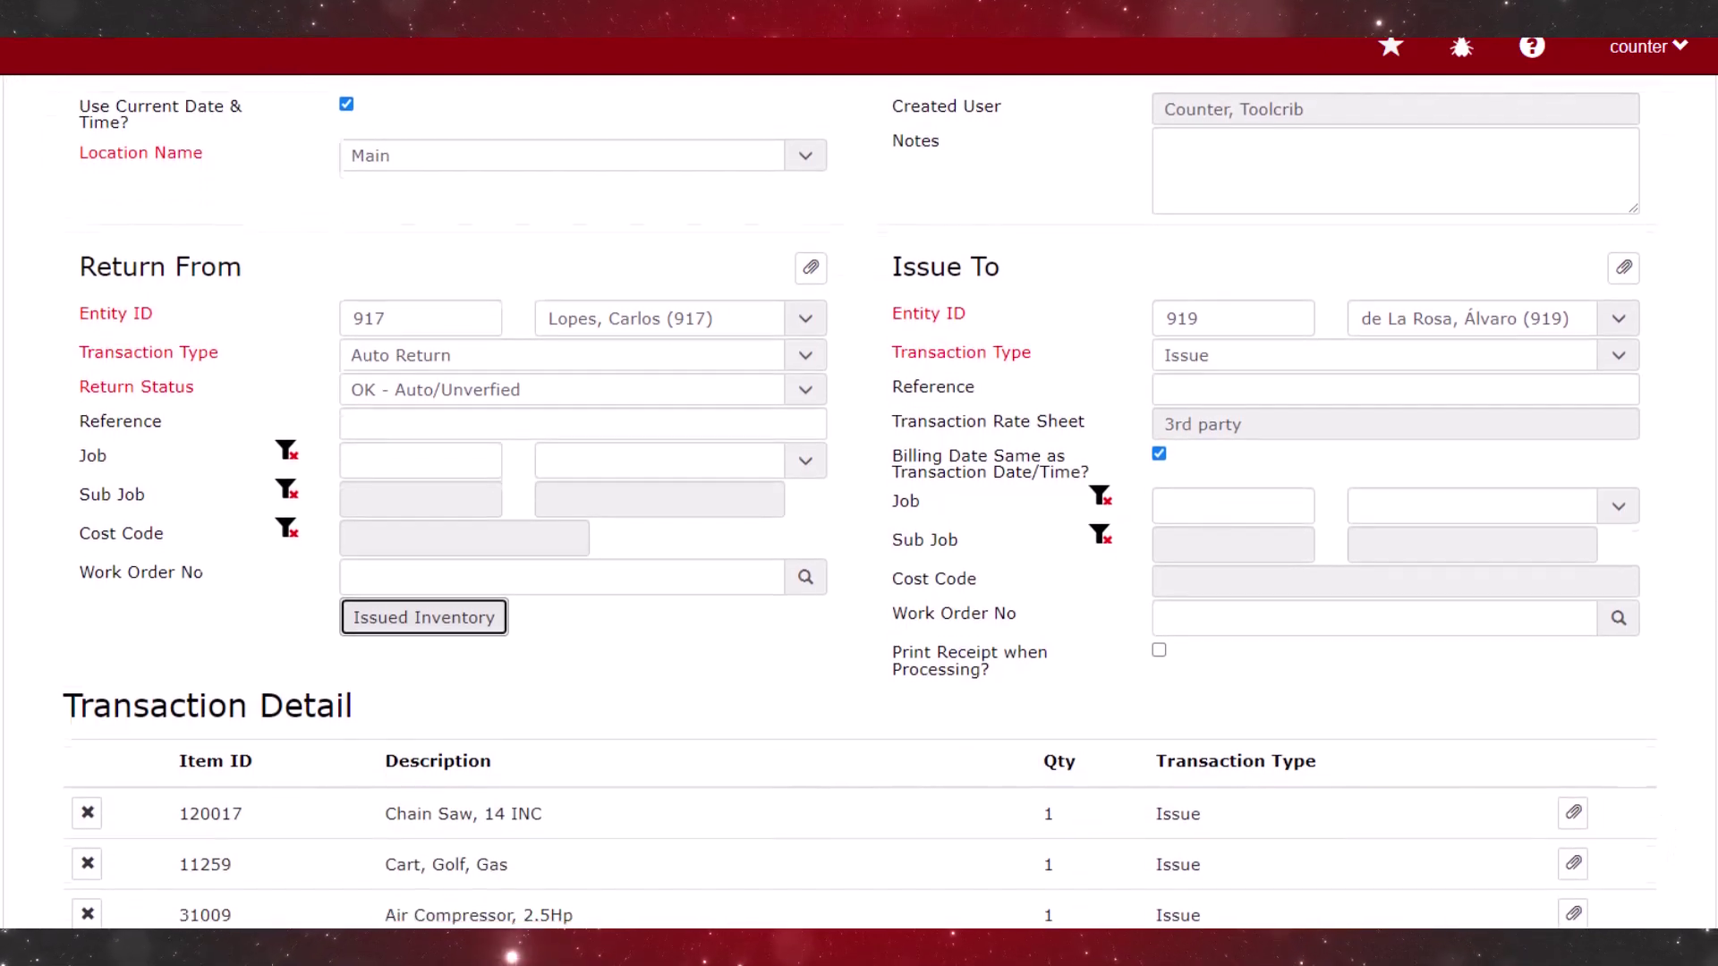
scroll(859, 501, down, 1)
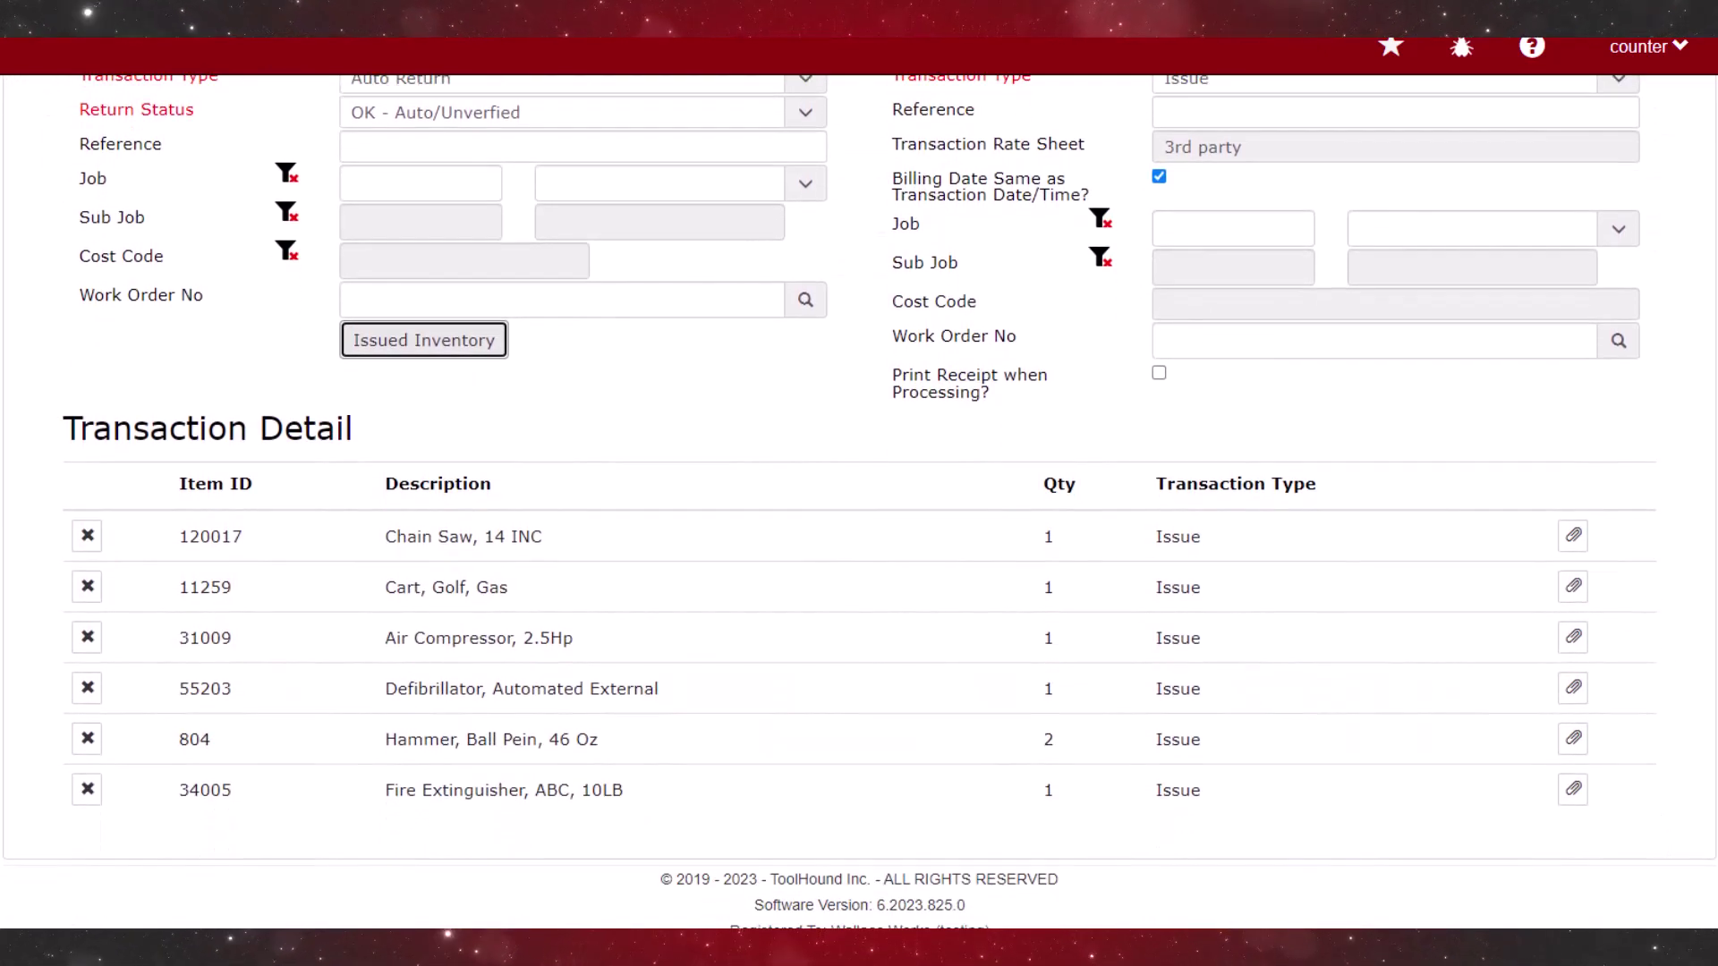
scroll(859, 502, up, 5)
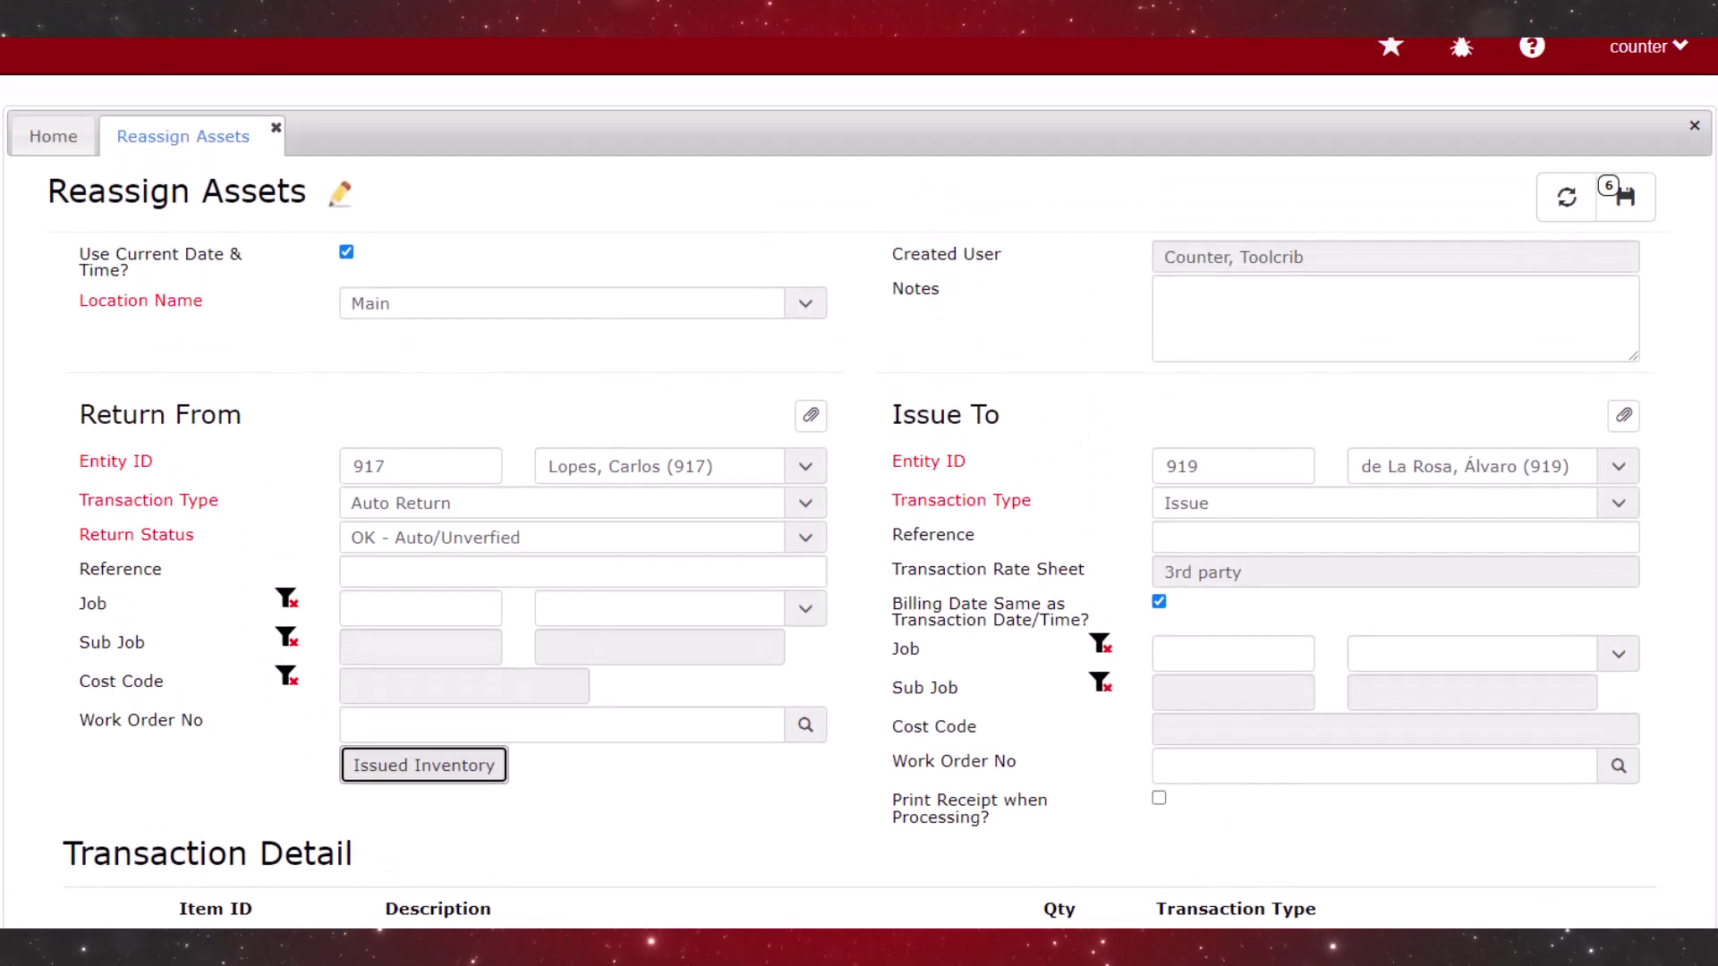
click(1621, 202)
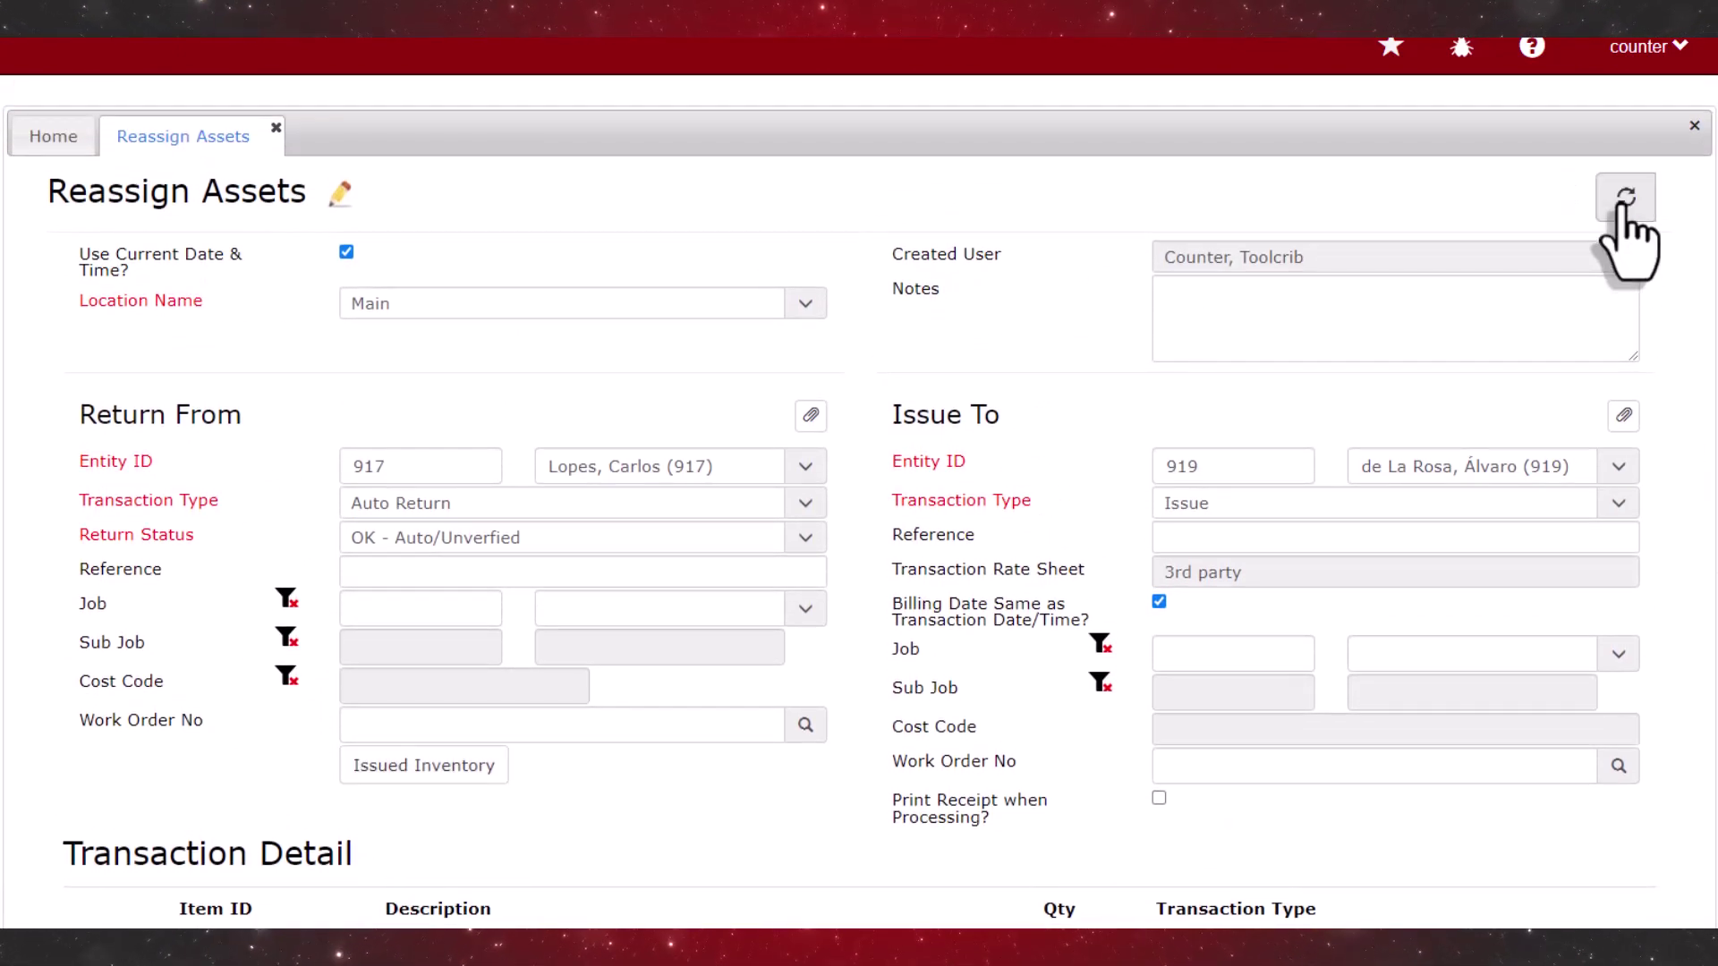